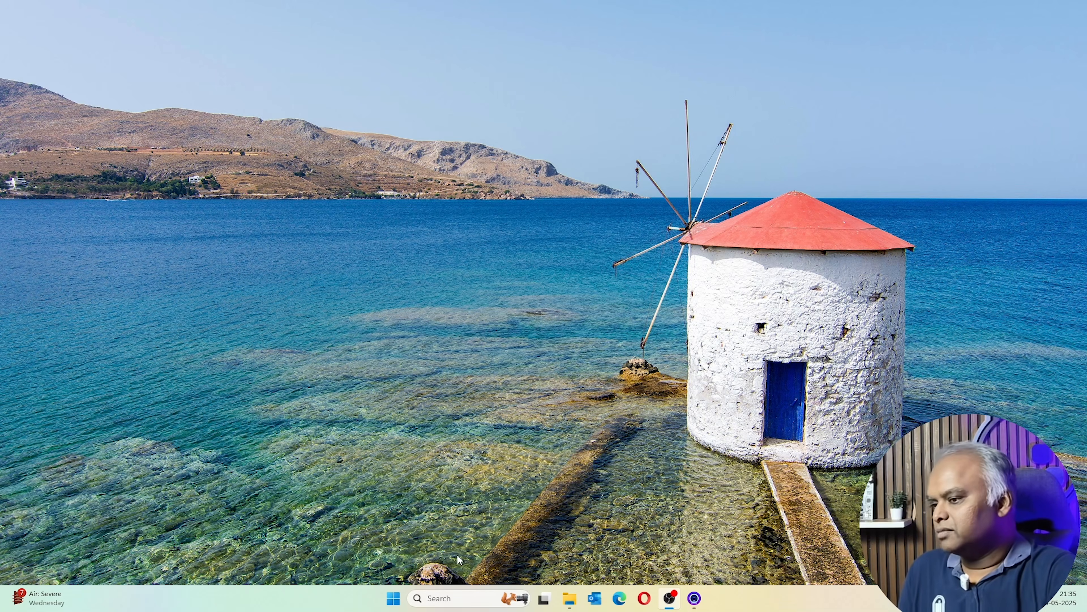
From truenas.com's Community Edition download page, download the stable TrueNAS 25.04.0 ISO
left_click(620, 599)
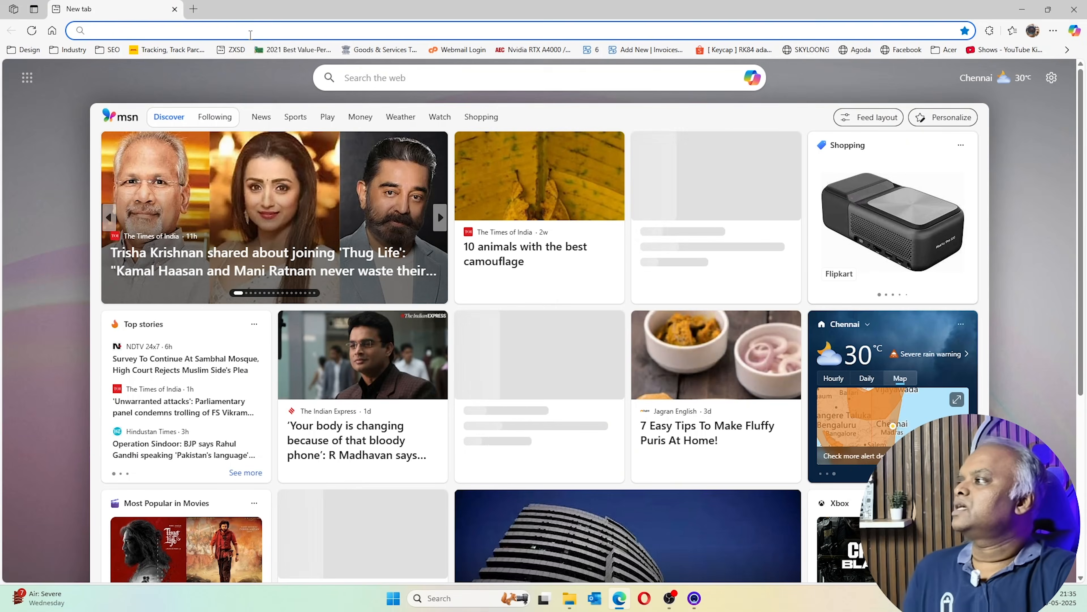
left_click(250, 31)
type("t")
left_click(154, 216)
mouse_move(885, 86)
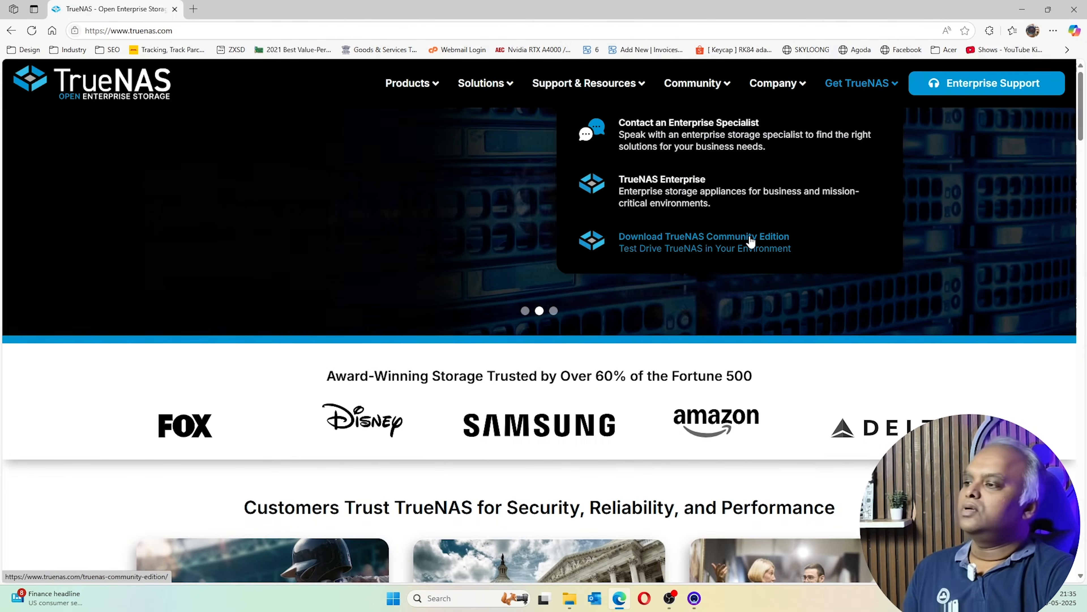
left_click(749, 237)
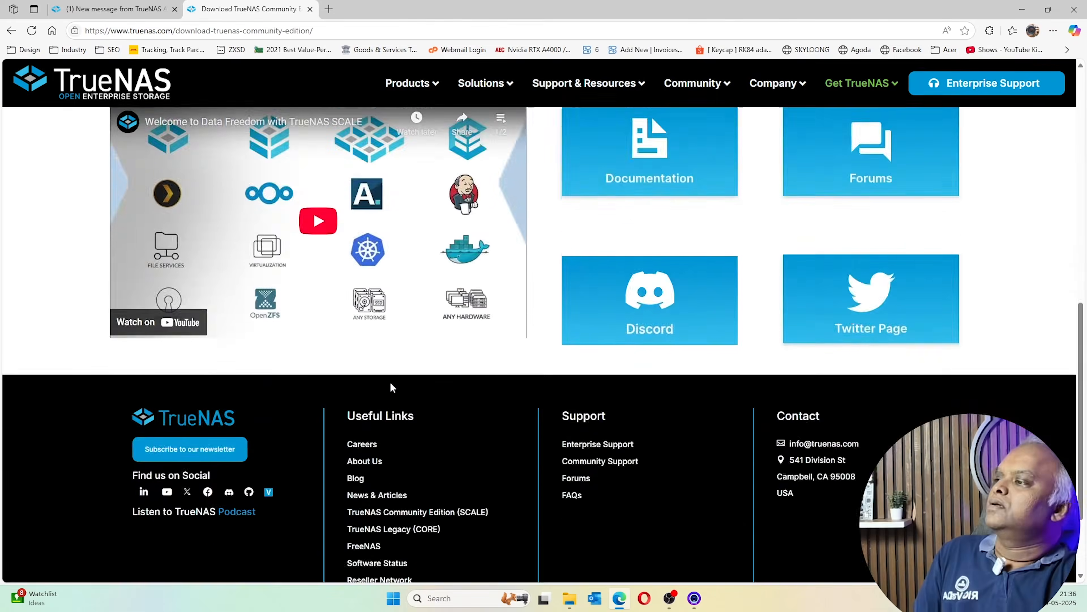
scroll(391, 388, "up", 10)
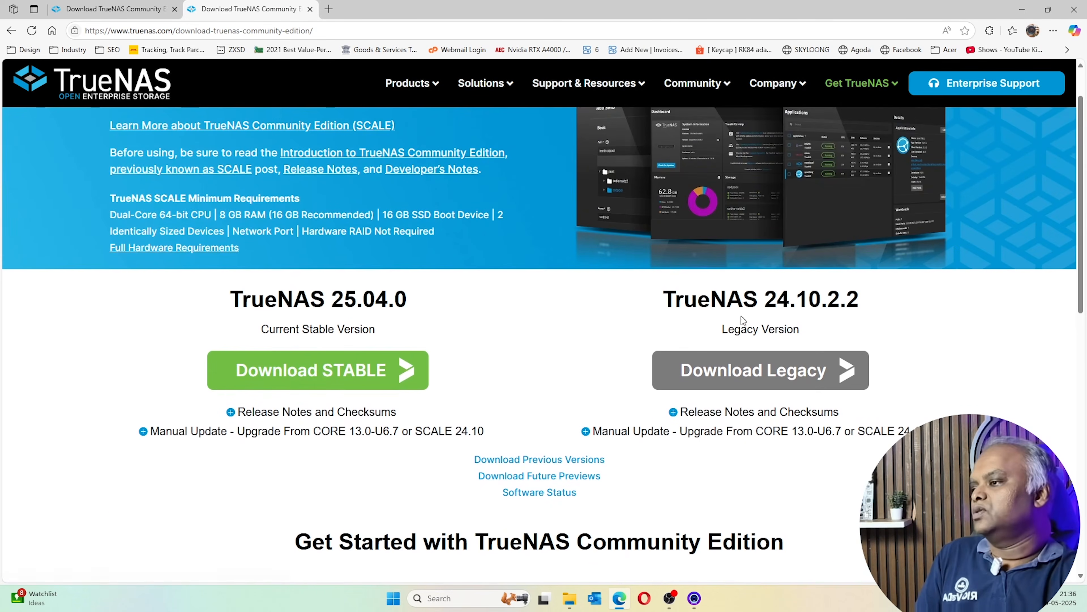
left_click(380, 374)
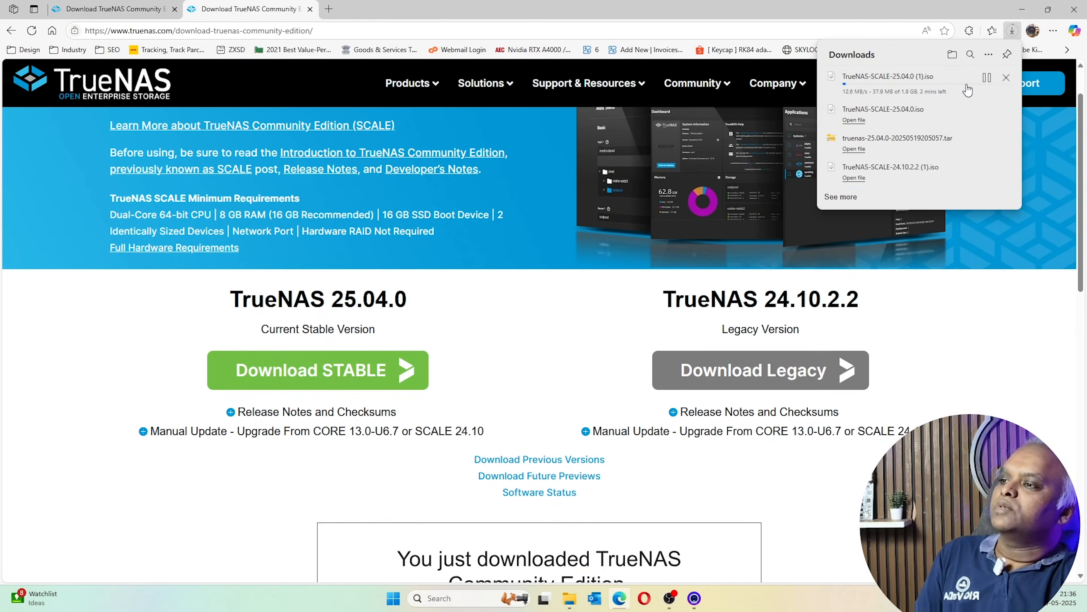
Remove the duplicate ISO download and show the downloaded ISO in the Downloads folder
left_click(988, 78)
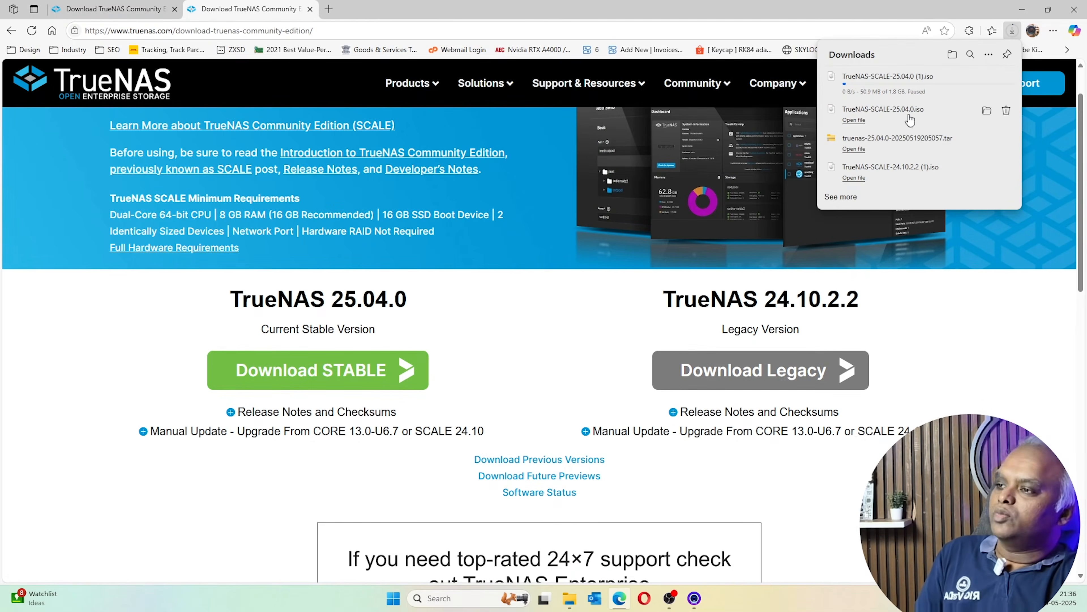
left_click(1007, 80)
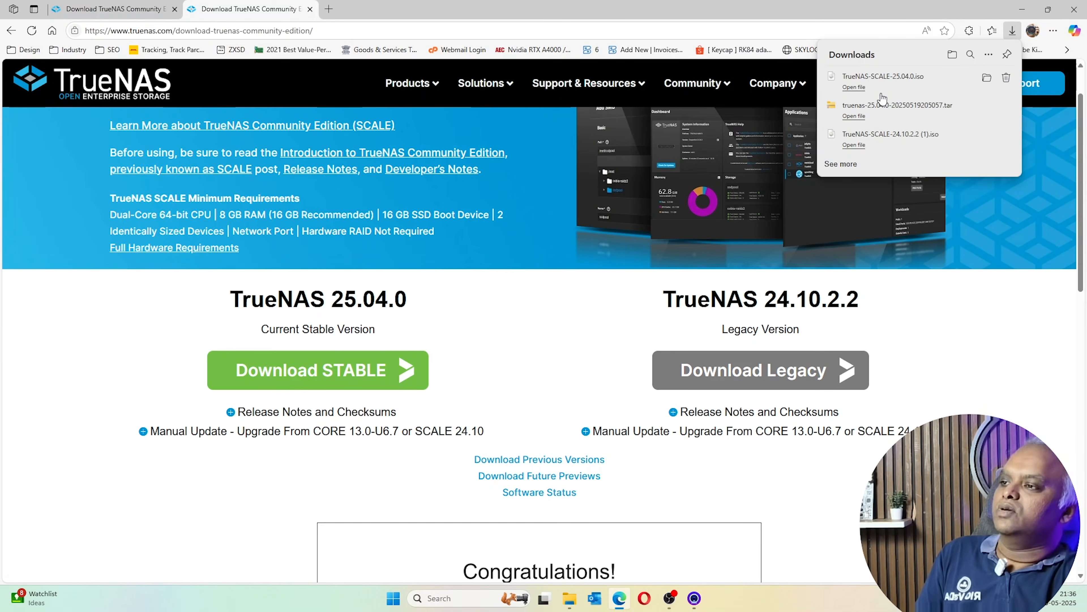
left_click(988, 78)
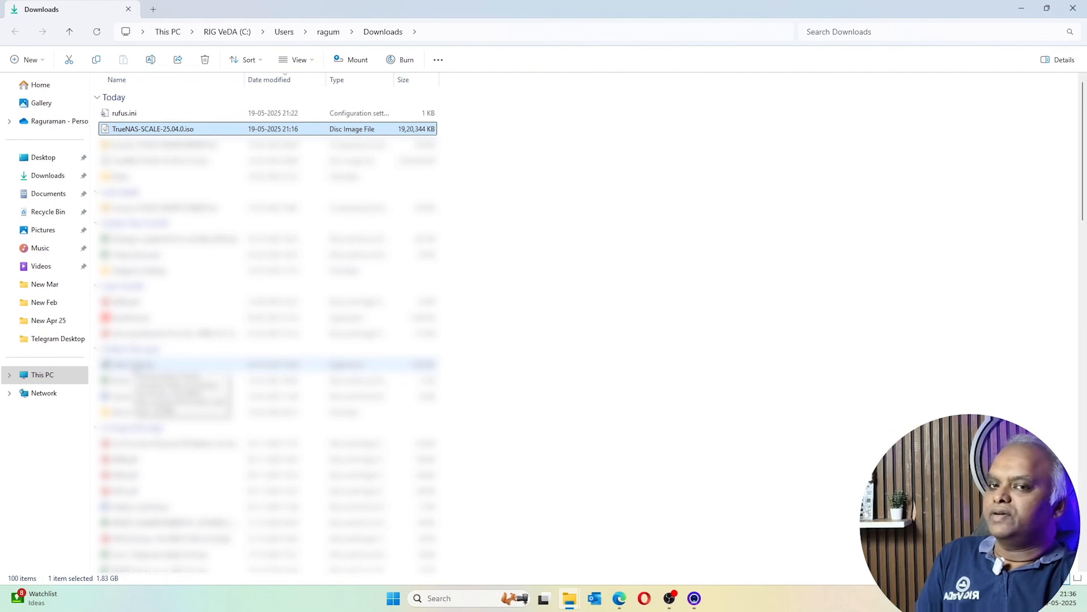
left_click(139, 364)
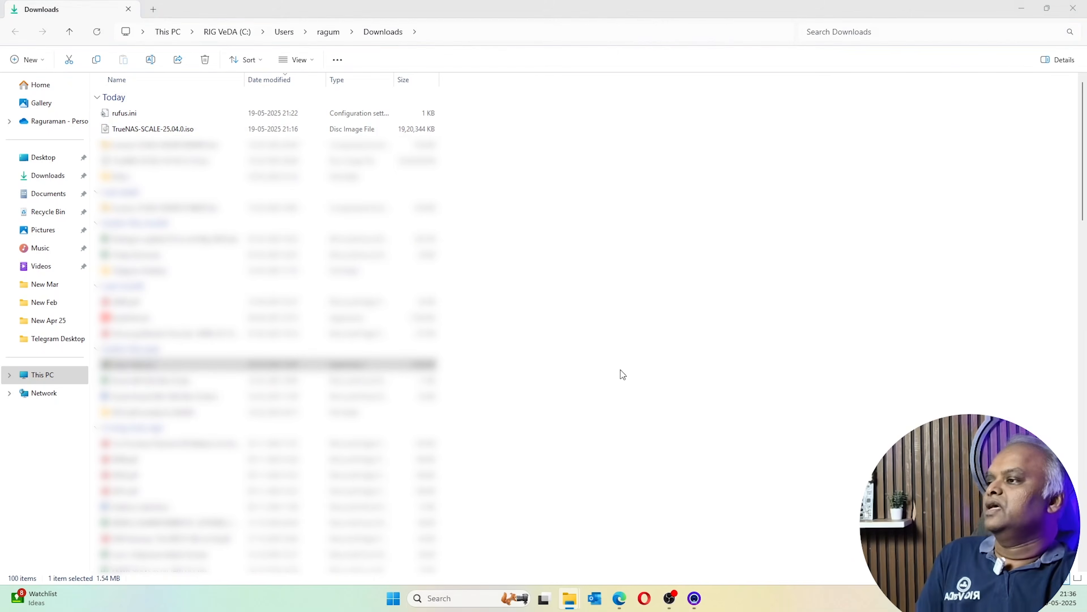
left_click(1023, 11)
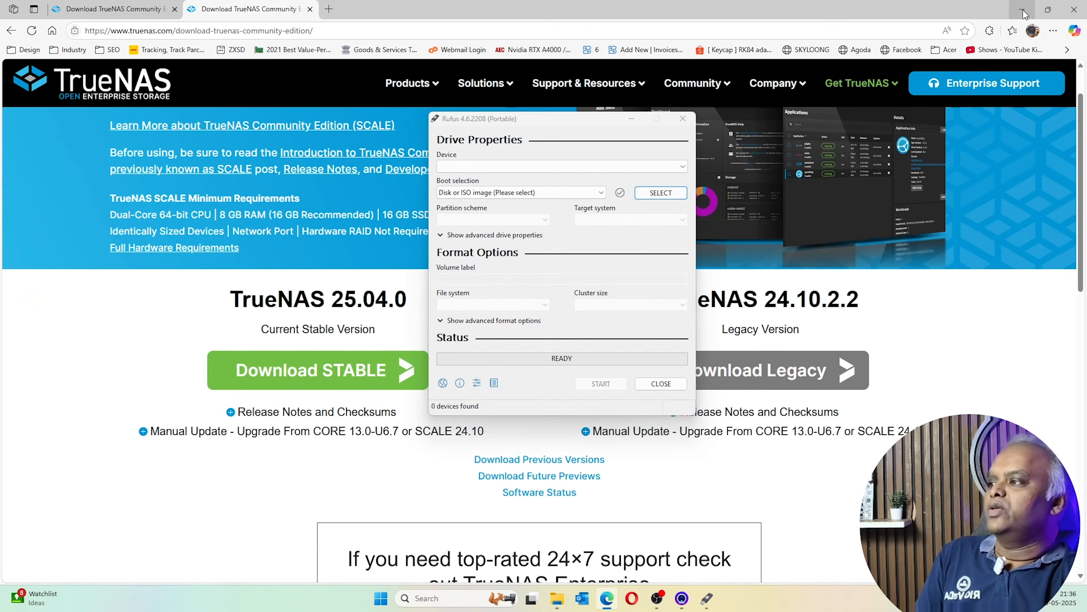
Load TrueNAS-SCALE-25.04.0.iso into Rufus for the 32 GB ISOIMAGE drive, keeping MBR and NTFS
left_click(1017, 8)
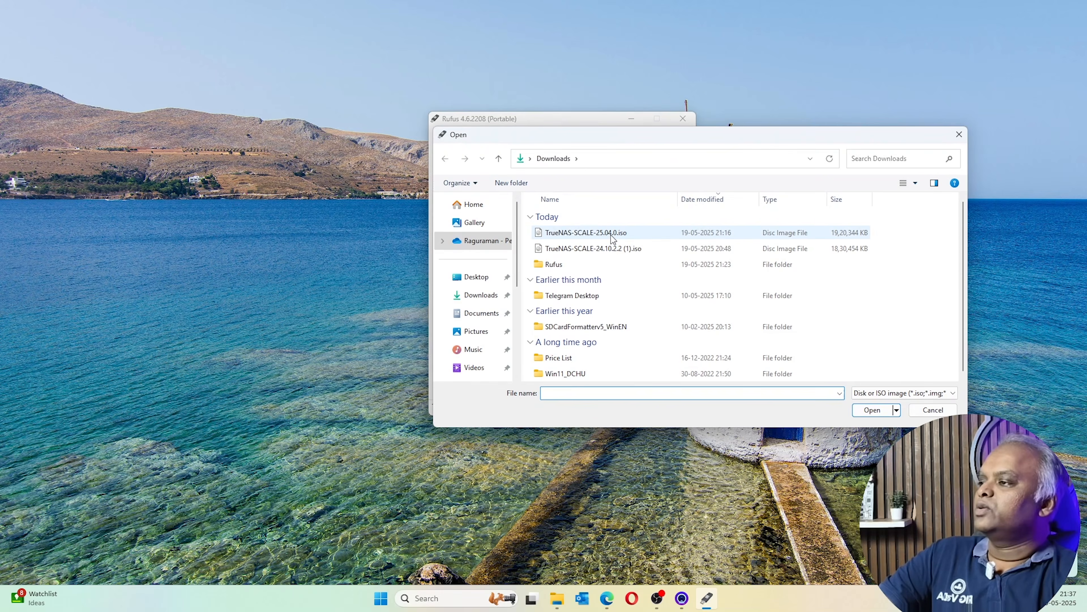
double_click(612, 234)
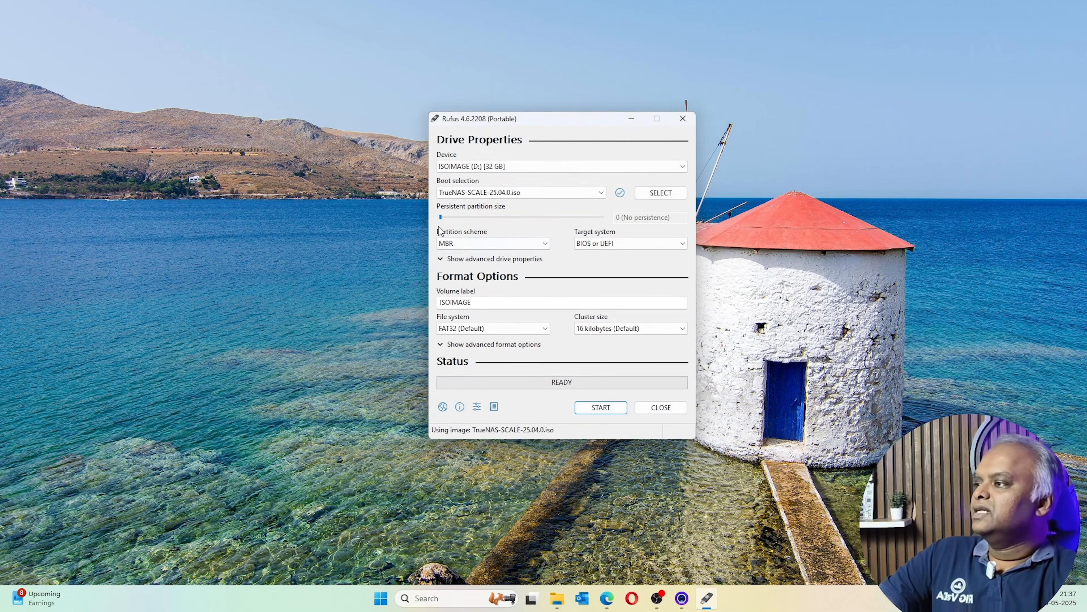
left_click(501, 330)
left_click(501, 331)
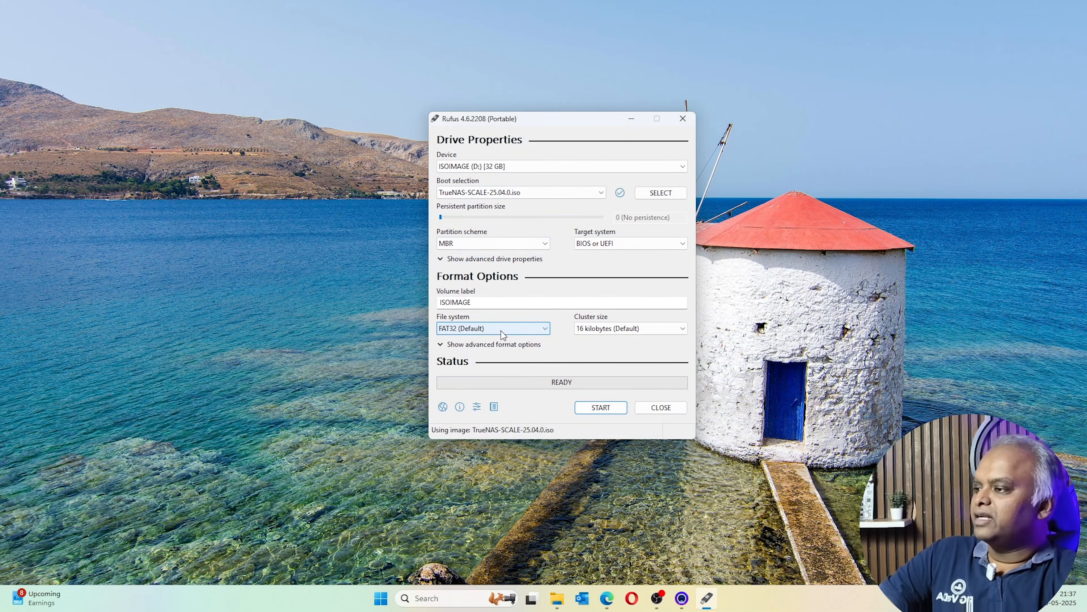
scroll(501, 331, "down", 1)
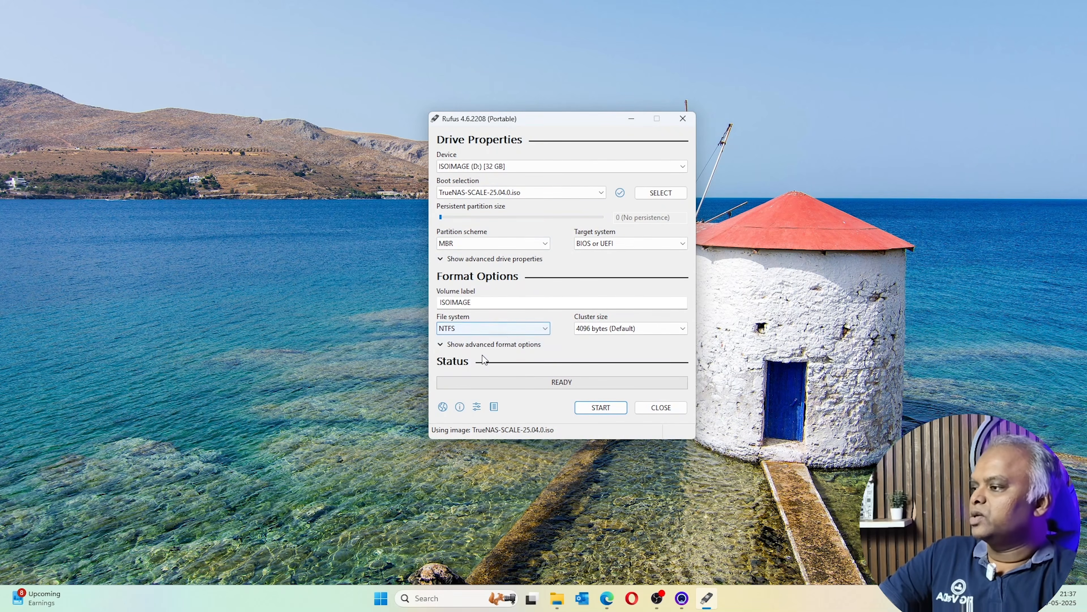
left_click(494, 238)
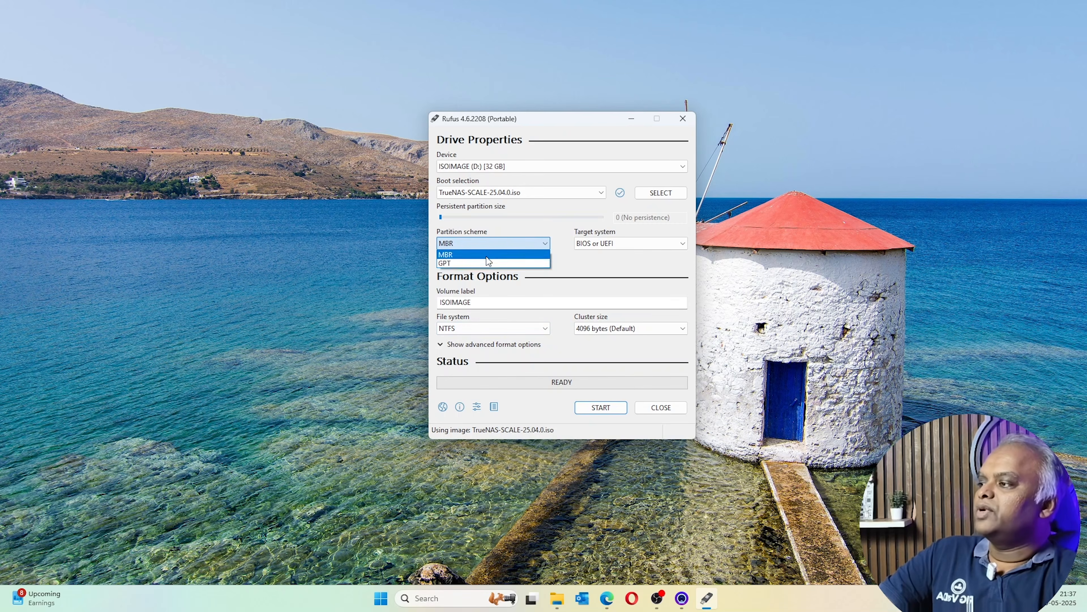
left_click(488, 256)
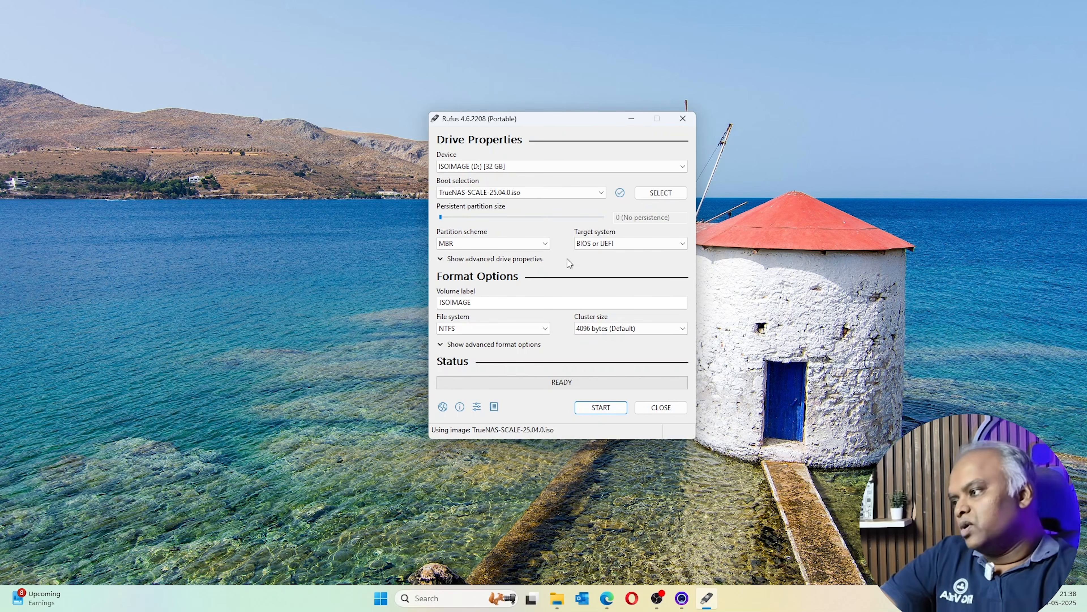
Write the ISO to the USB drive in ISO Image mode, accepting the data-erase warning
left_click(597, 409)
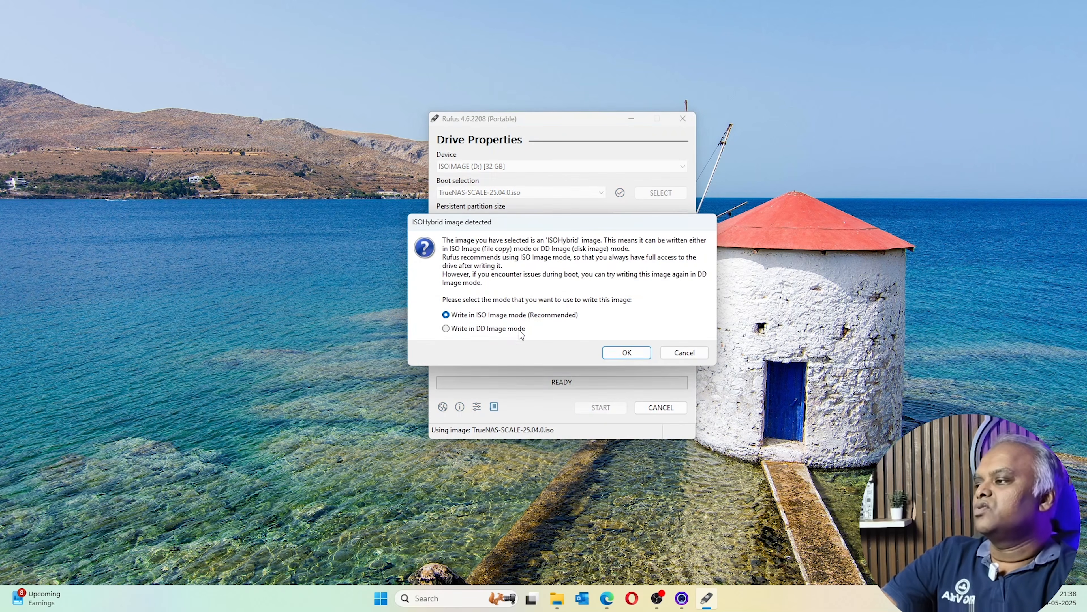
left_click(623, 355)
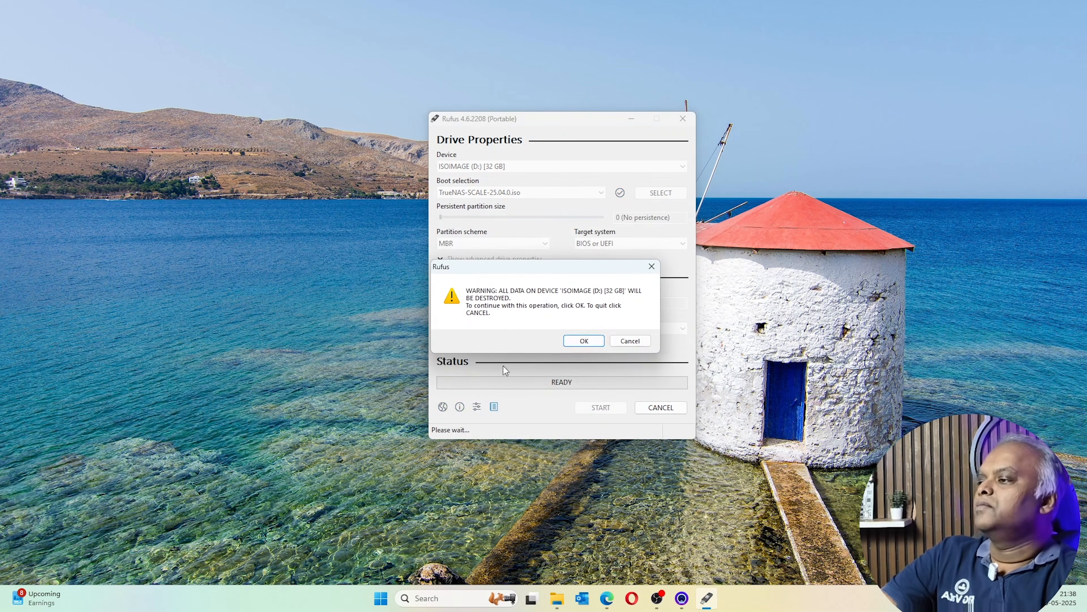
left_click(584, 341)
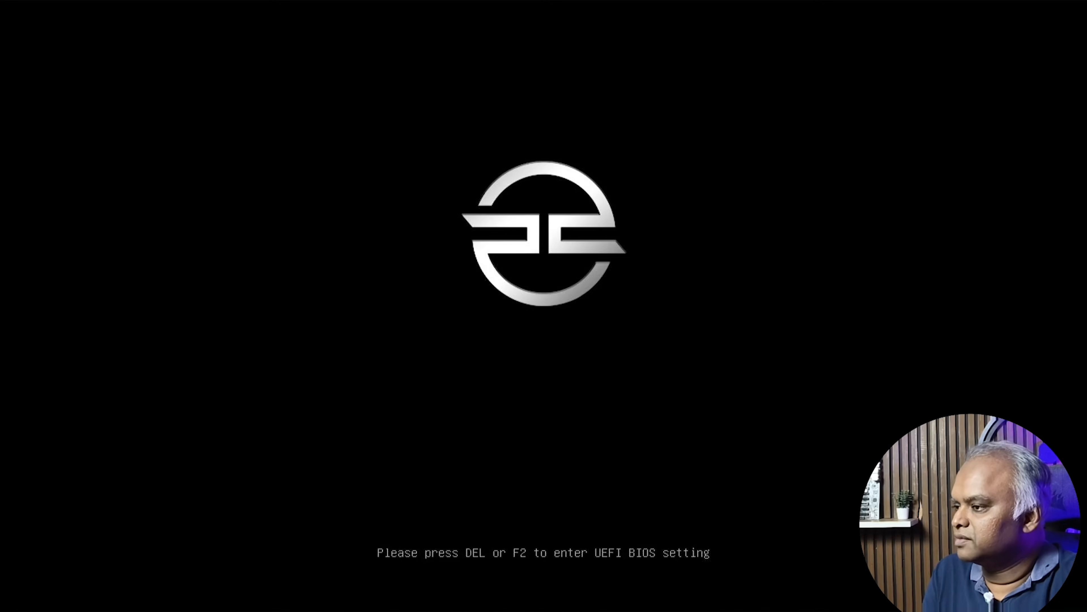
Enter the UEFI BIOS, then boot the 'Start TrueNAS SCALE Installation' GRUB entry
key("Delete")
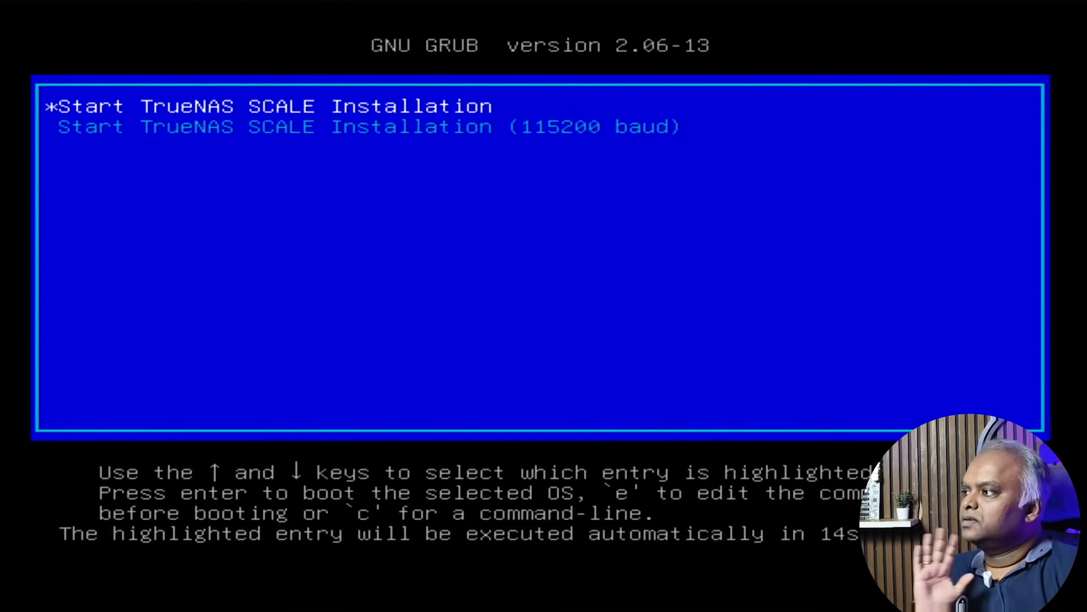
key("Return")
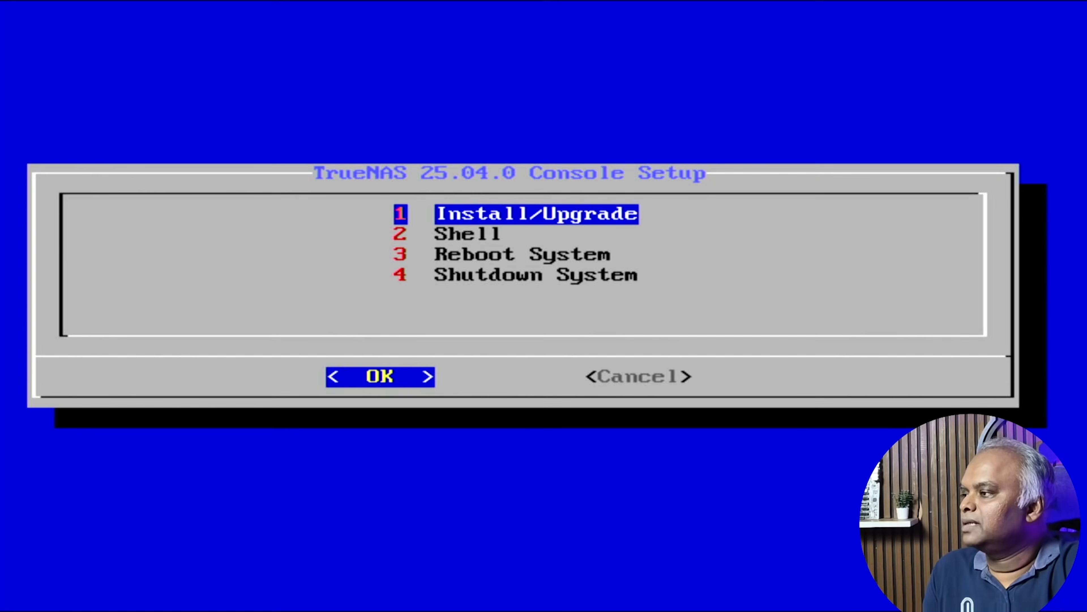
Install TrueNAS onto nvme0n1 with the truenas_admin user and EFI boot
key("Return")
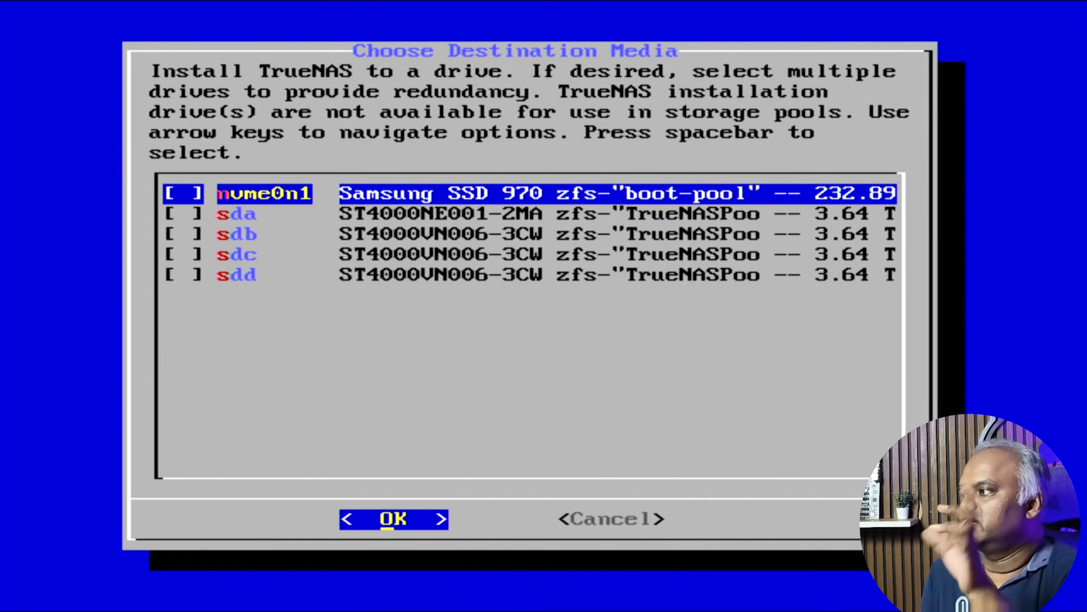
key("space")
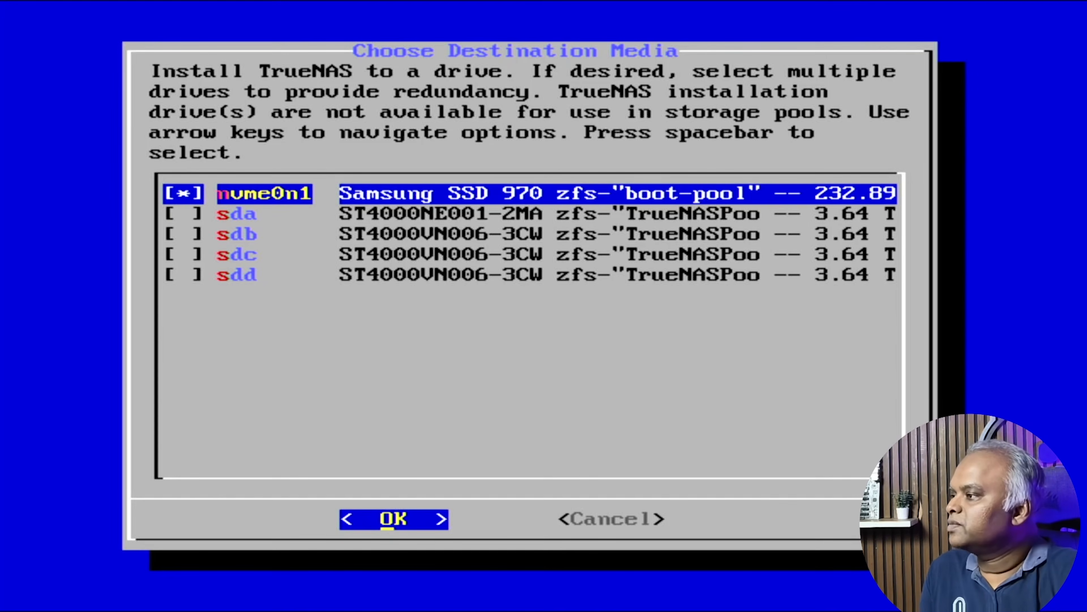
key("Return")
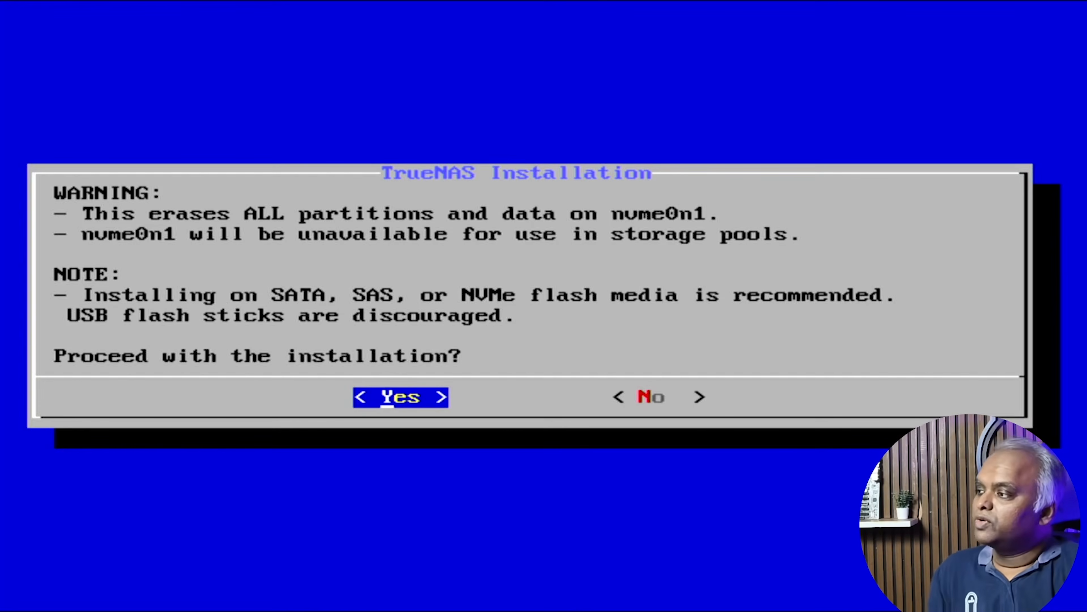
key("Return")
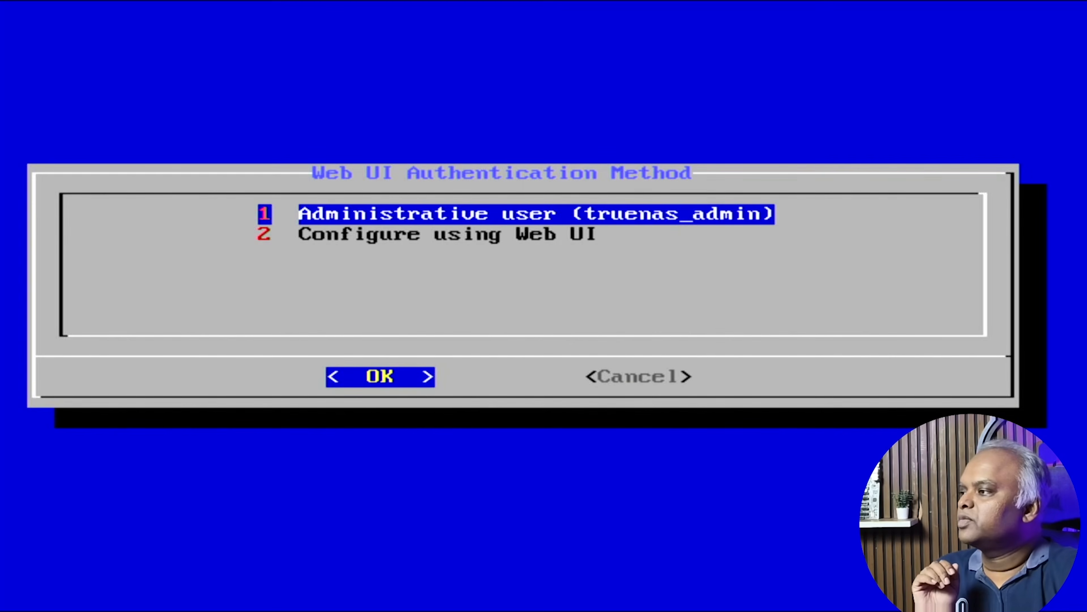
key("Return")
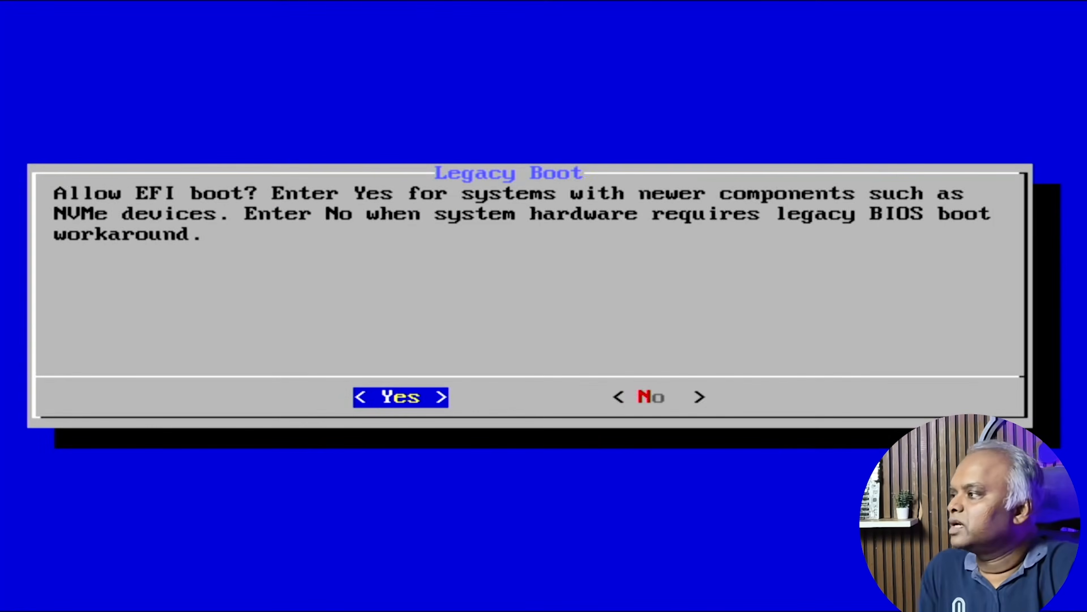
key("Return")
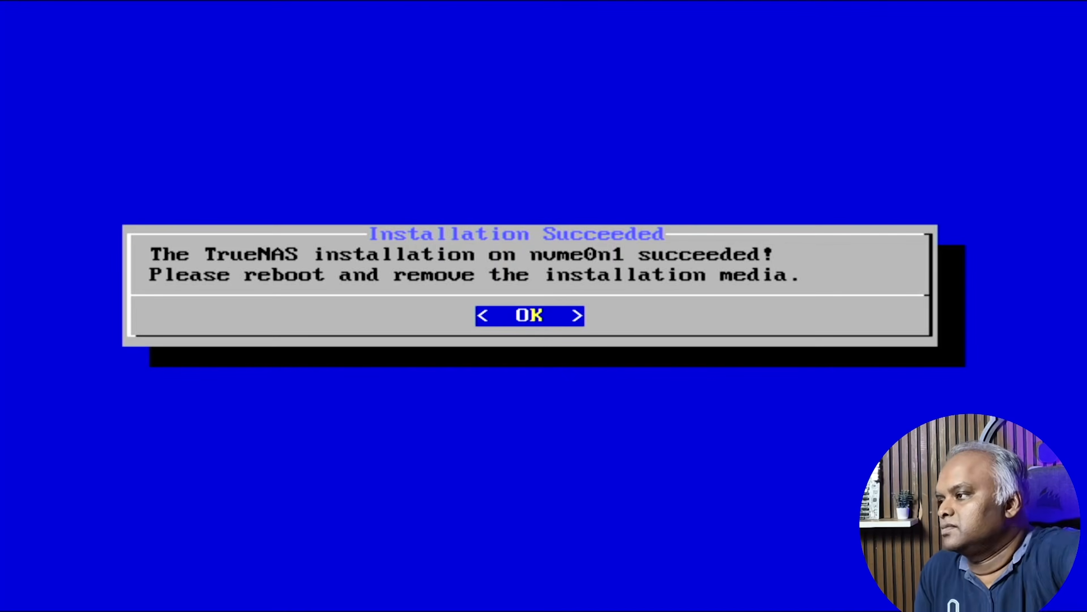
key("Return")
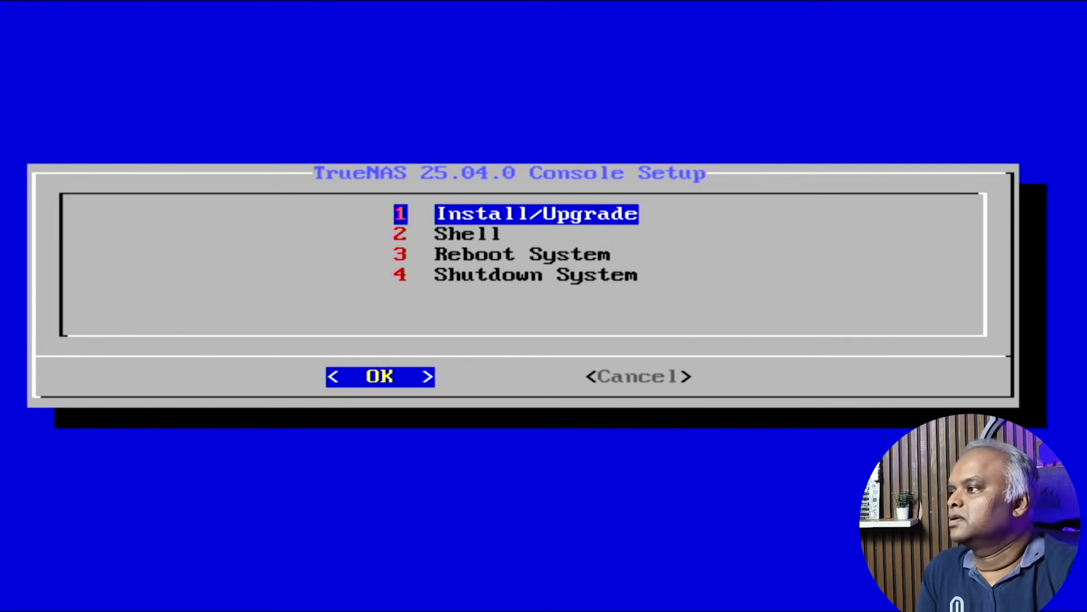
Choose option 3, Reboot System, from the Console Setup menu
key("3")
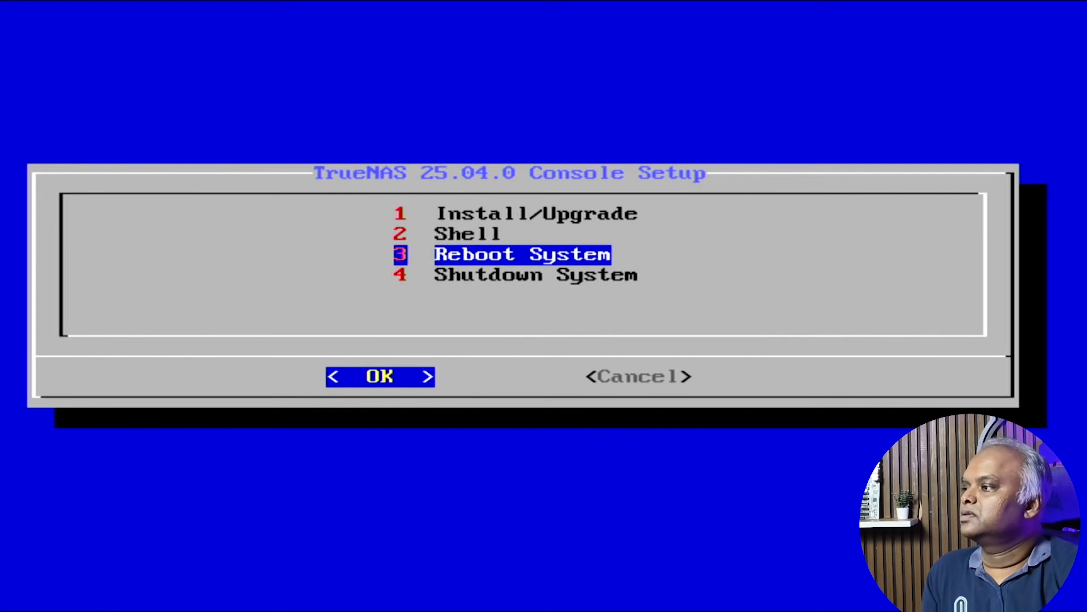
key("Return")
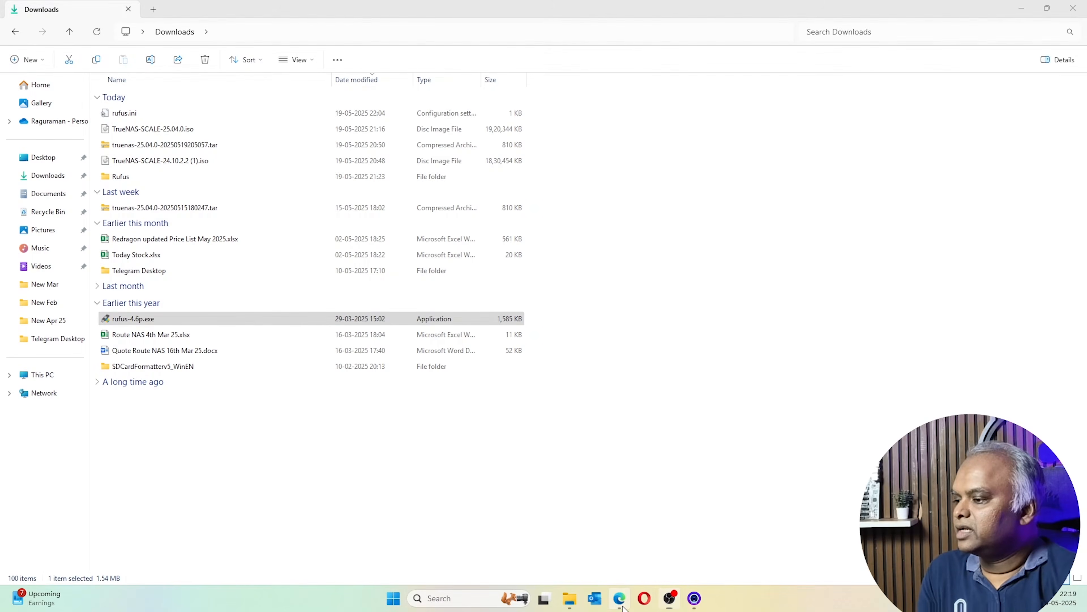
Load the TrueNAS sign-in page at 192.168.1.12 in Edge
left_click(619, 599)
left_click(265, 31)
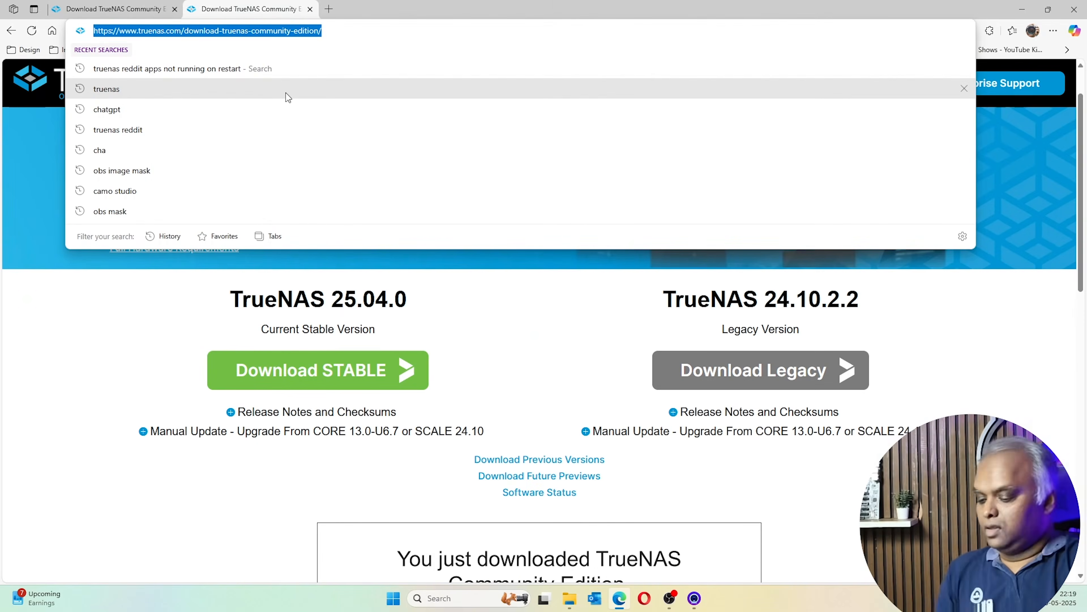
type("192.1")
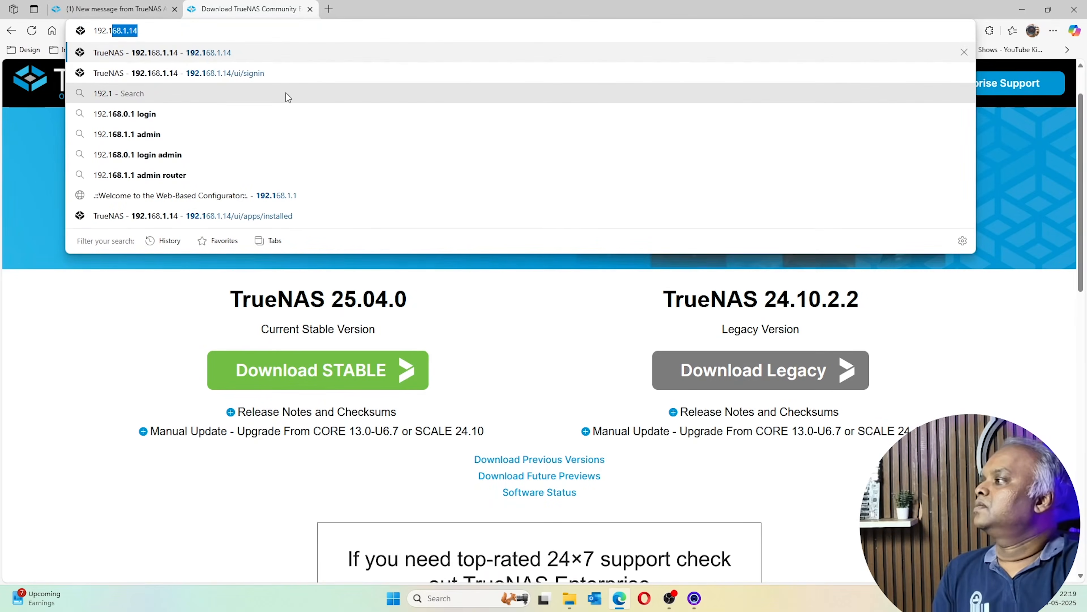
type("68.1.1")
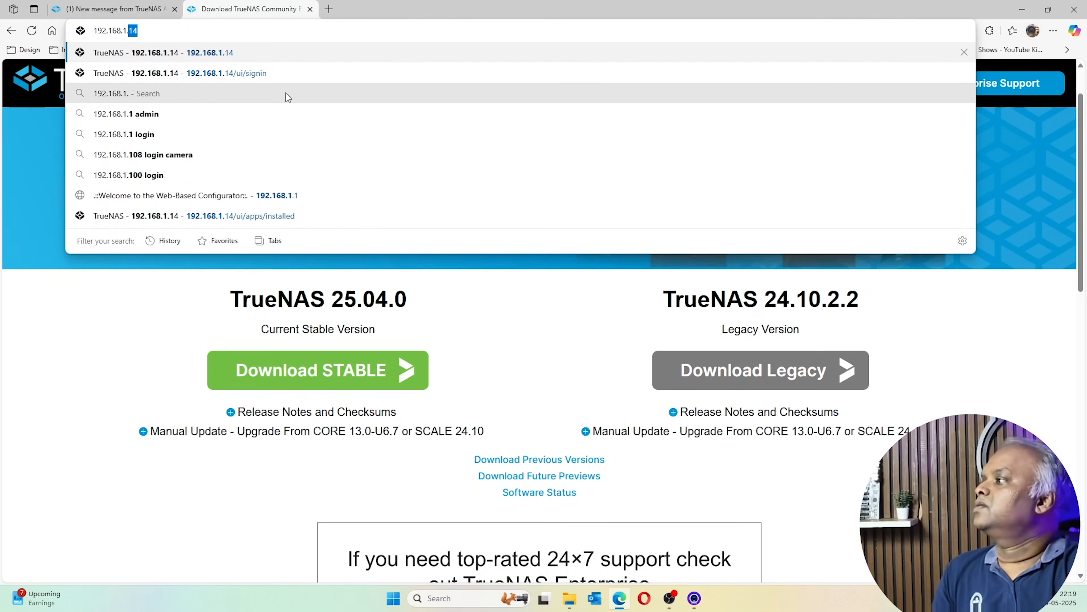
type("2")
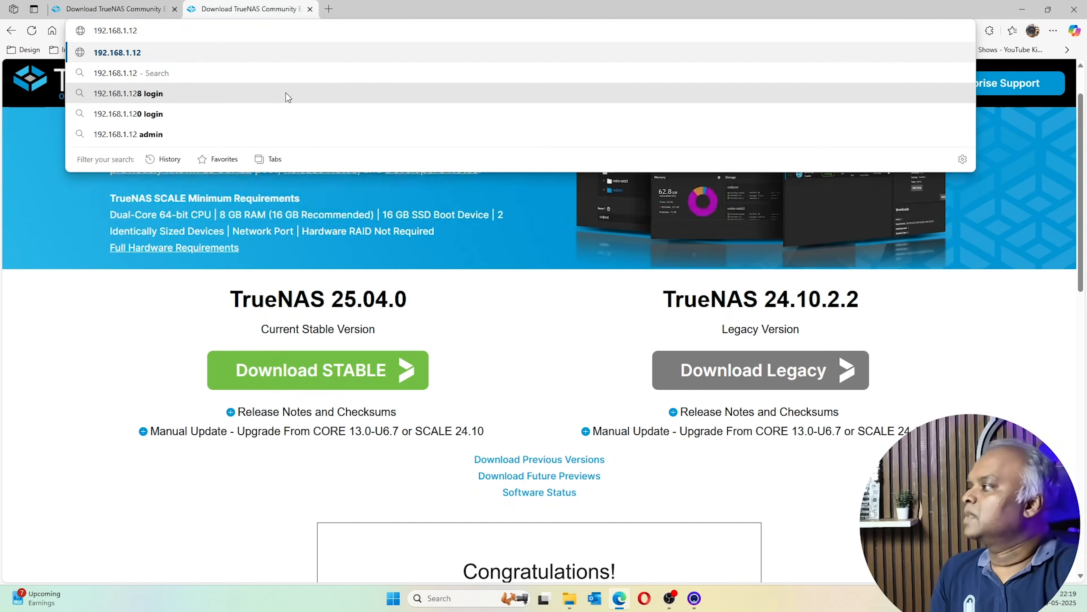
key("Return")
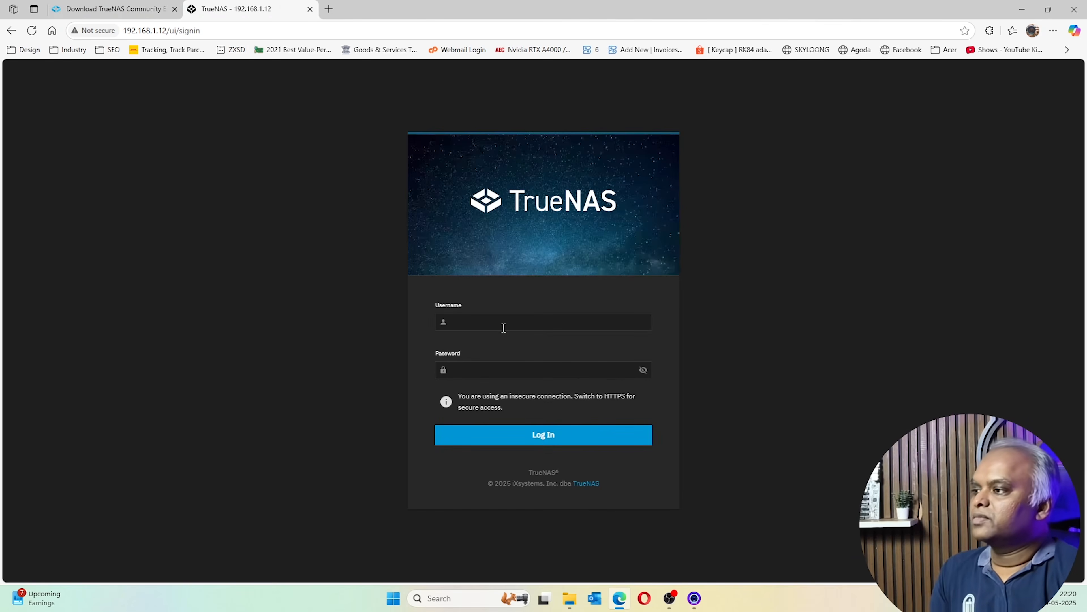
Sign in as truenas_admin with the account password
left_click(504, 325)
type("true")
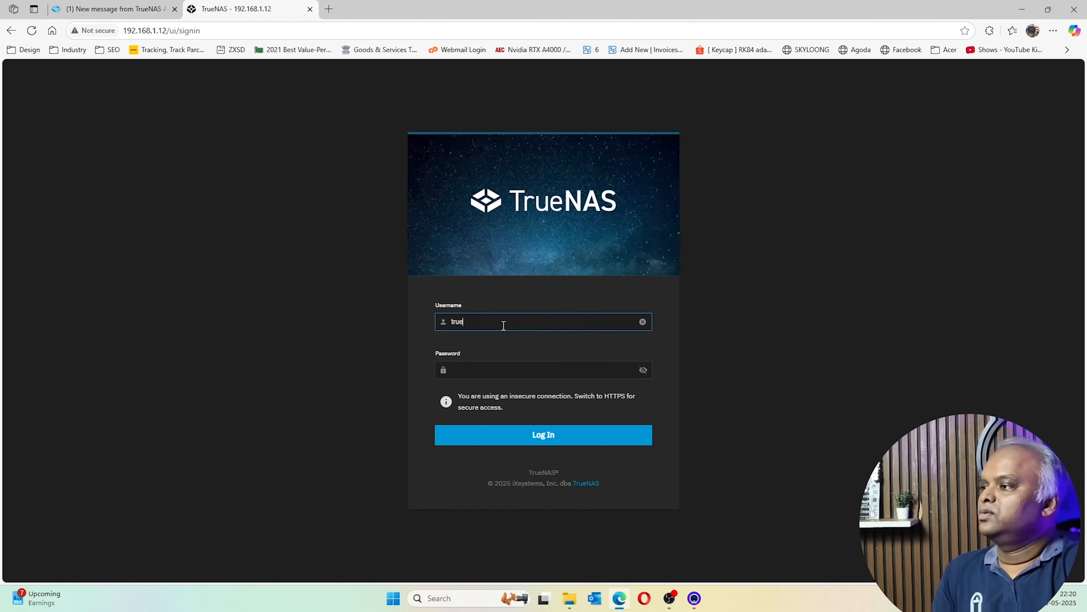
type("nas_admin")
key("Tab")
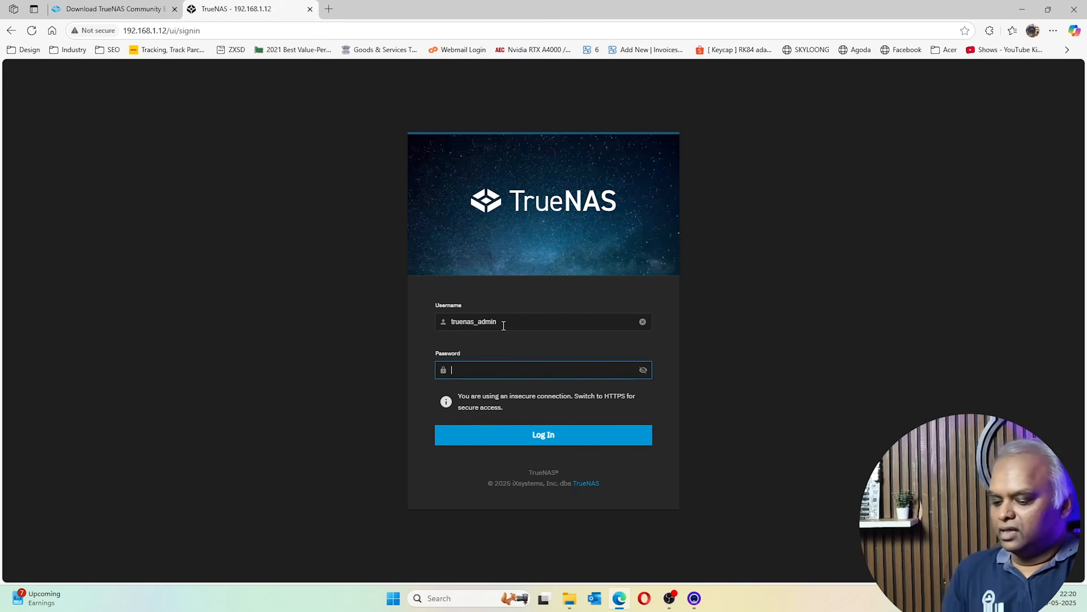
type("••••")
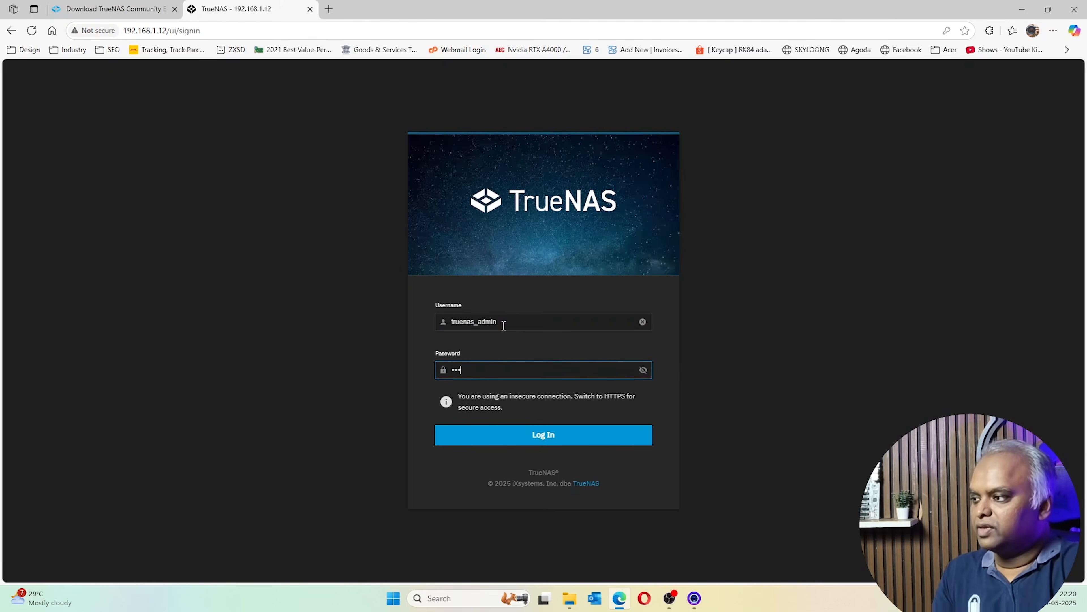
key("BackSpace")
key("BackSpace")
key("BackSpace")
type("••••••")
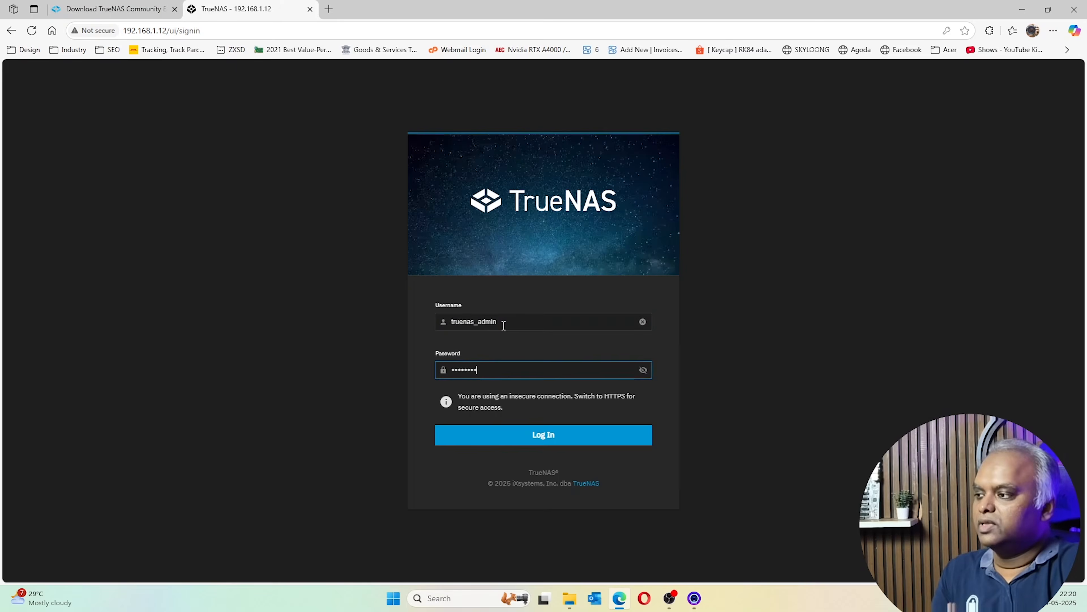
left_click(487, 431)
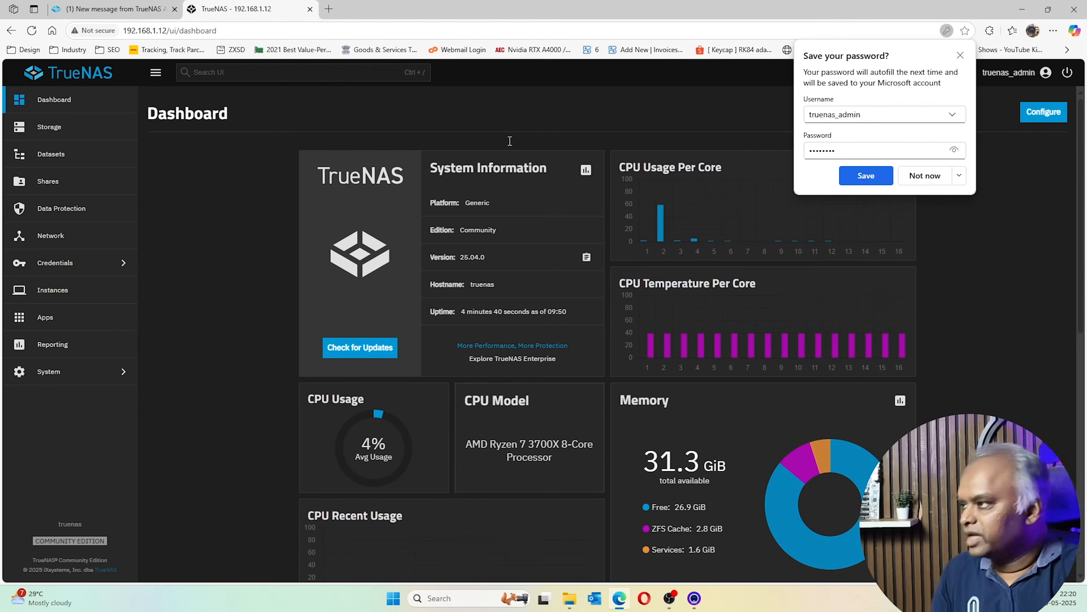
Dismiss the save-password prompt, look over the Dashboard, and go to Storage
left_click(961, 56)
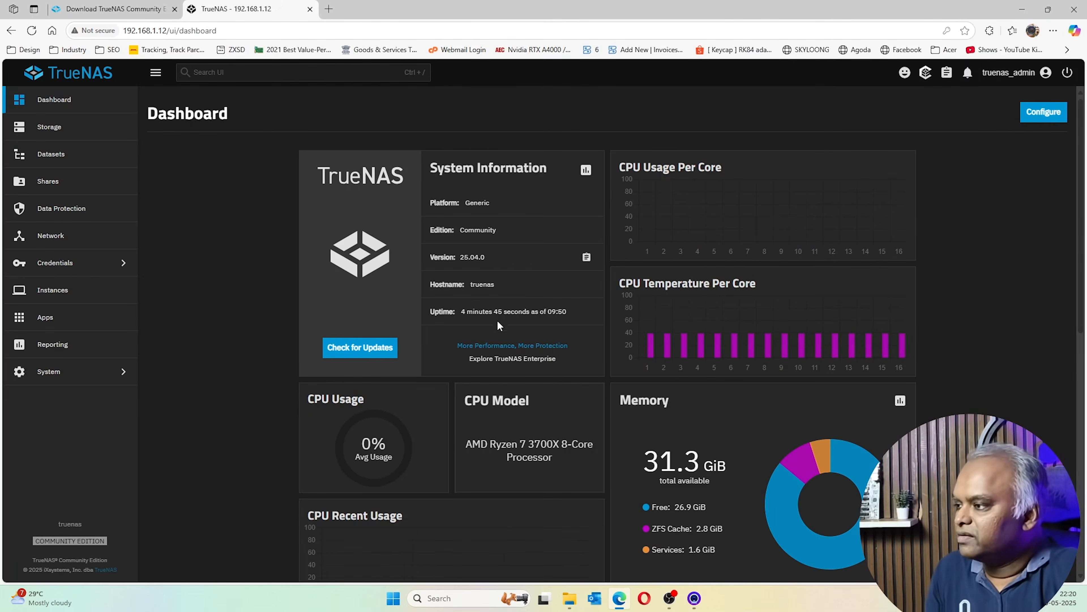
scroll(685, 306, "down", 2)
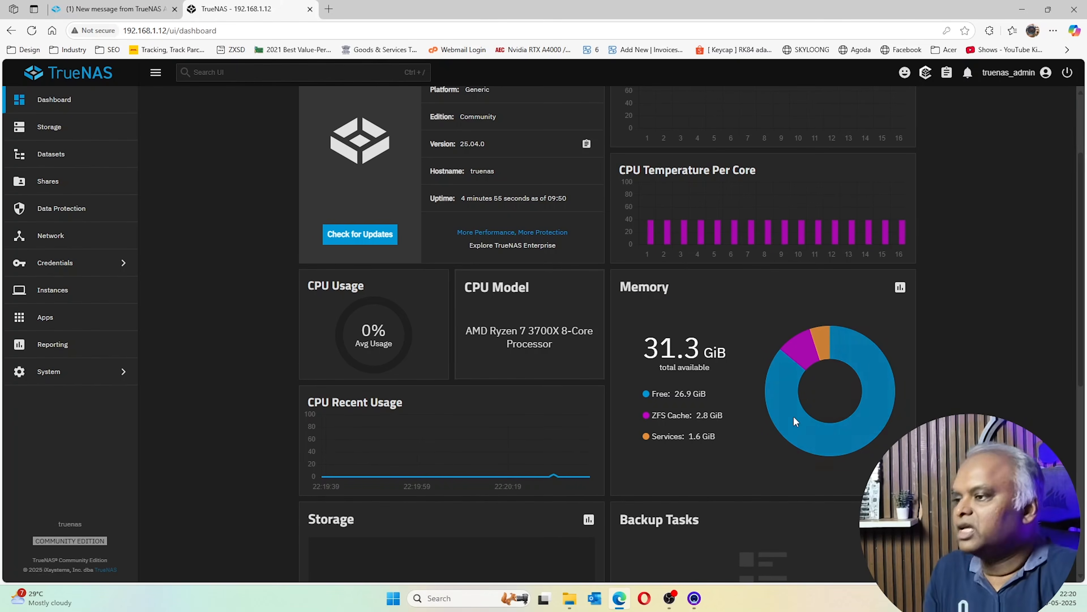
scroll(669, 375, "down", 5)
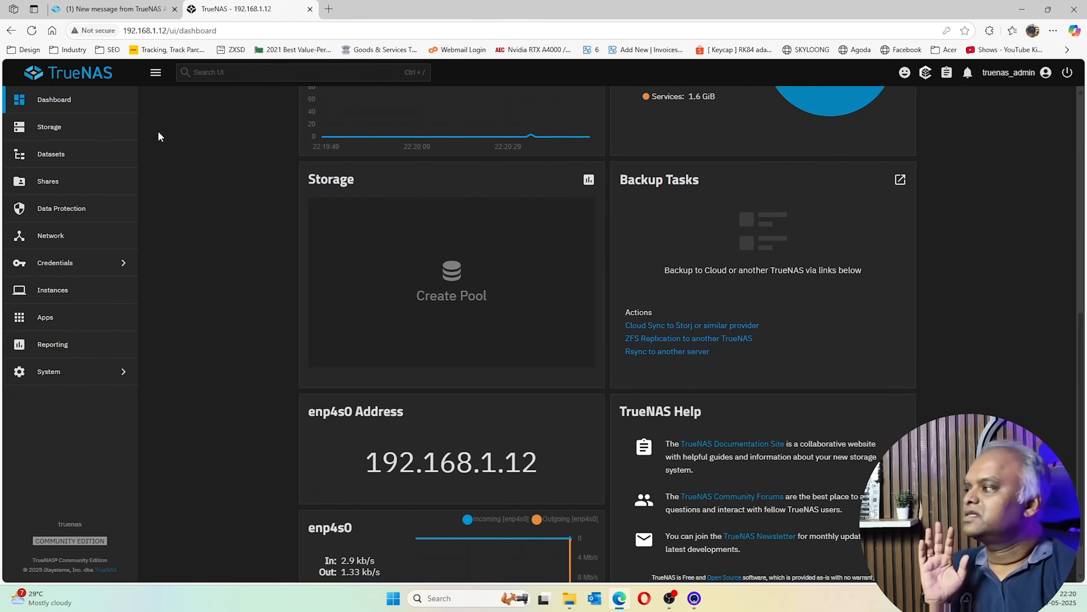
left_click(40, 140)
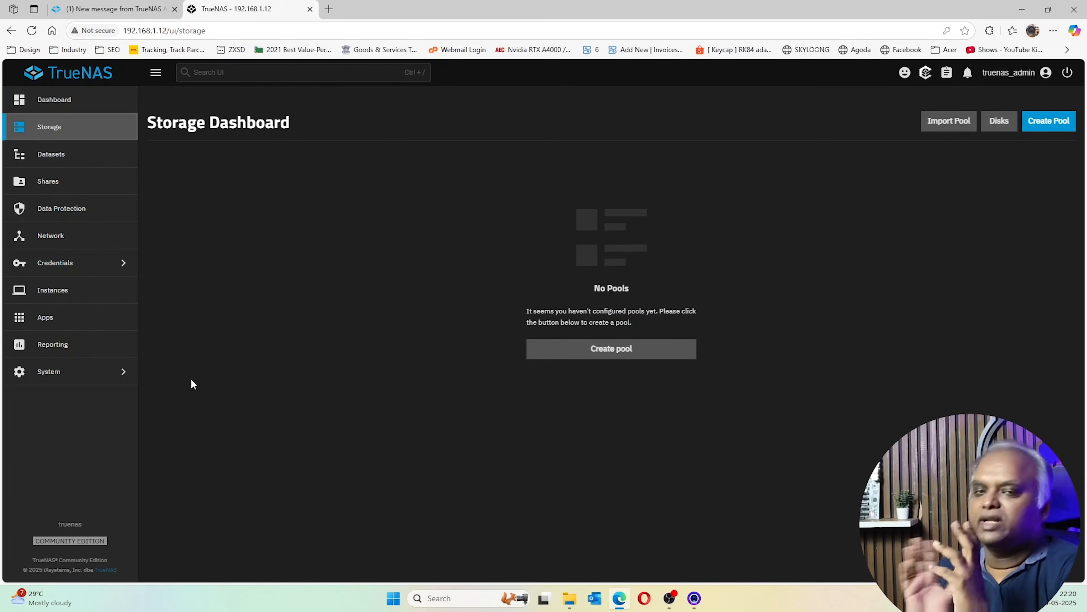
Start a new pool, enter its name, and continue to the Data step
left_click(608, 350)
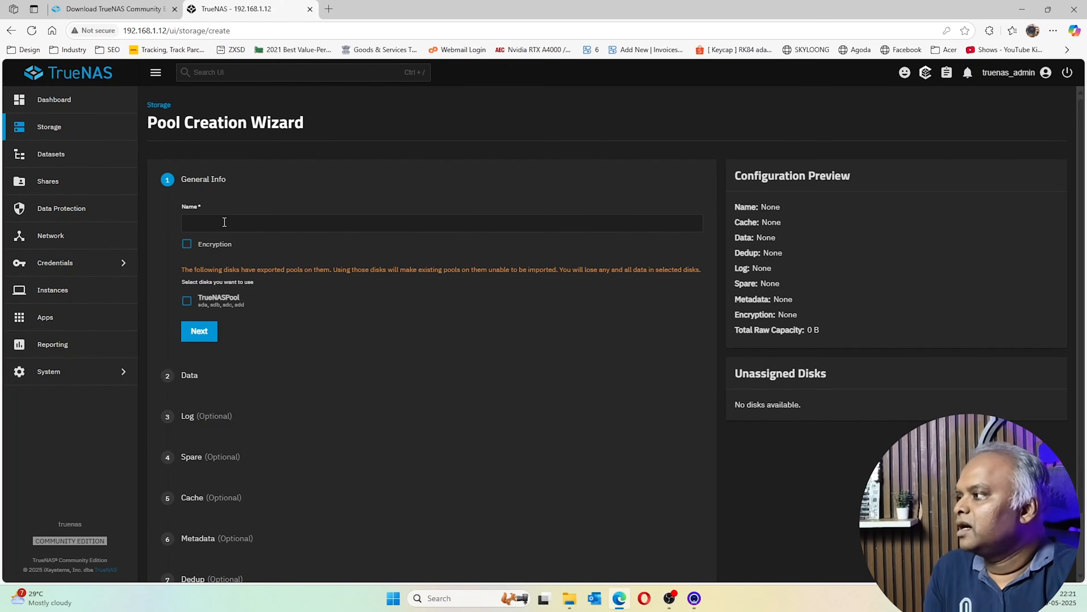
left_click(225, 222)
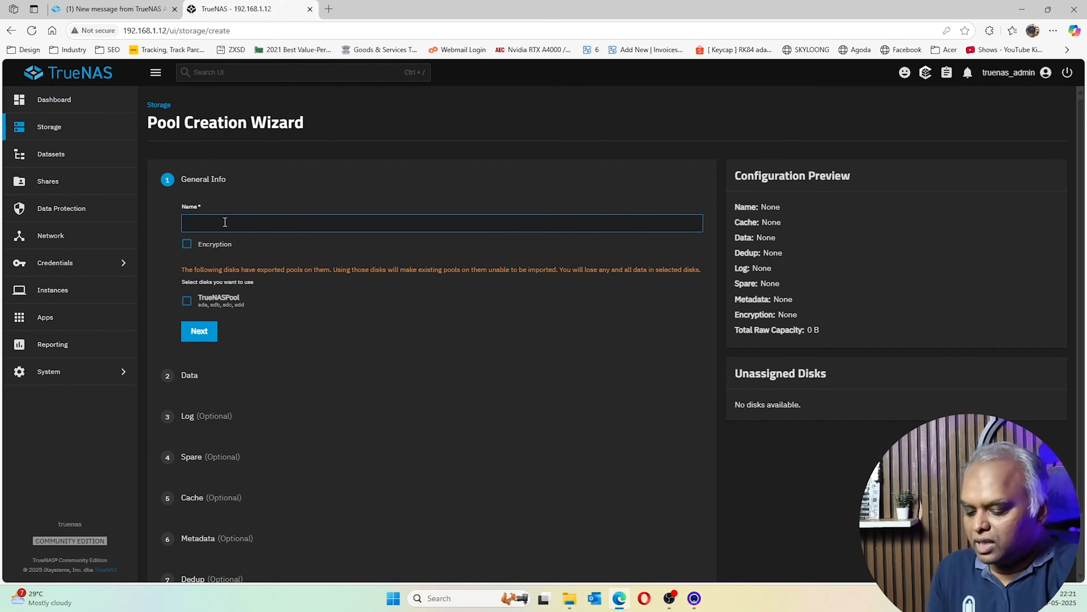
type("nathan")
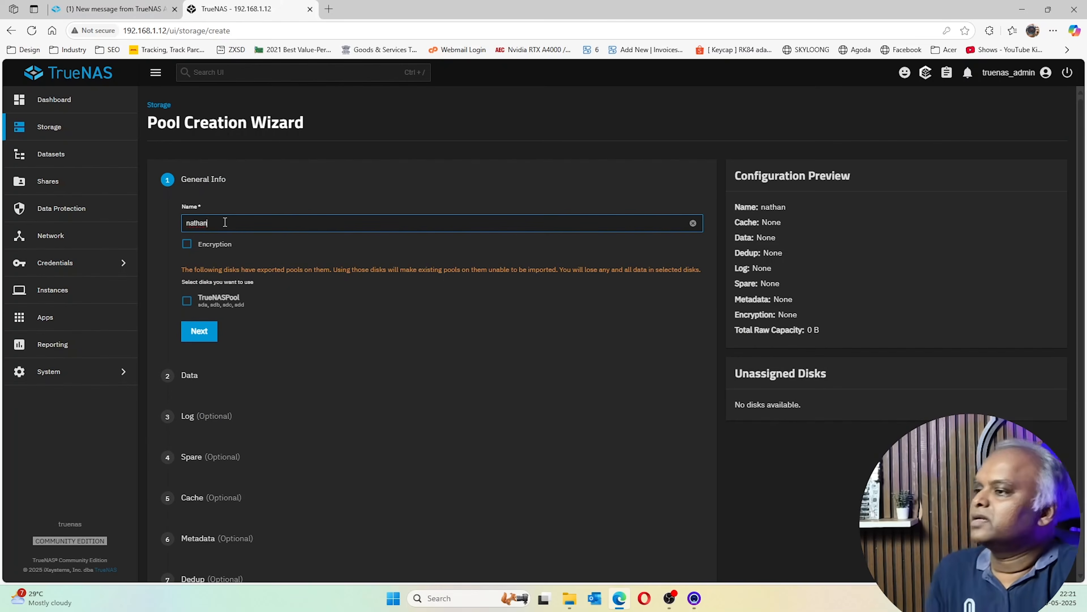
left_click(199, 331)
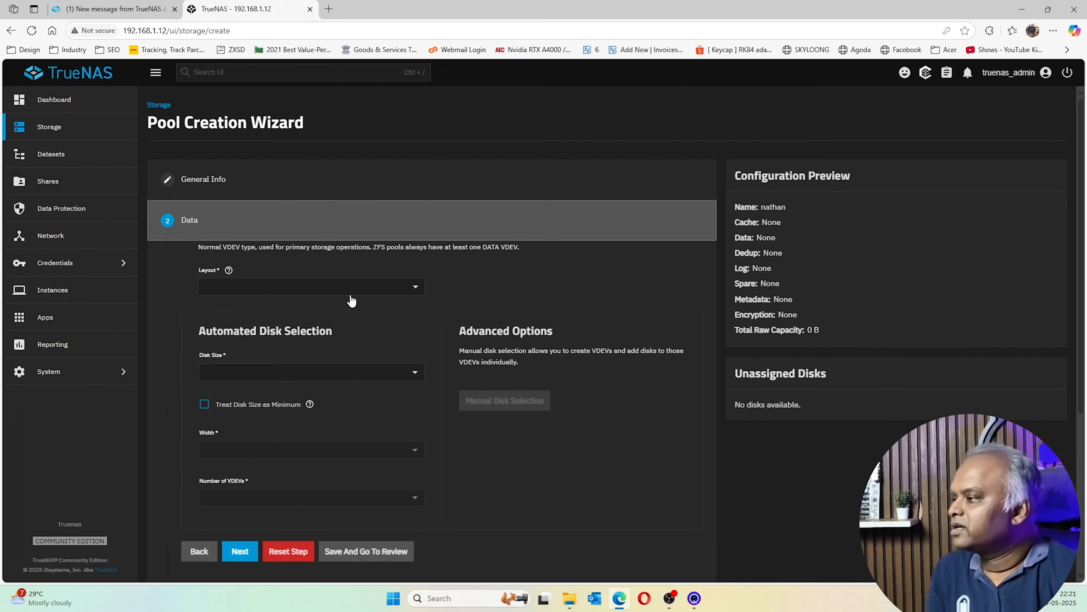
Choose RAIDZ1 as the data layout and look at the disk size options
left_click(359, 292)
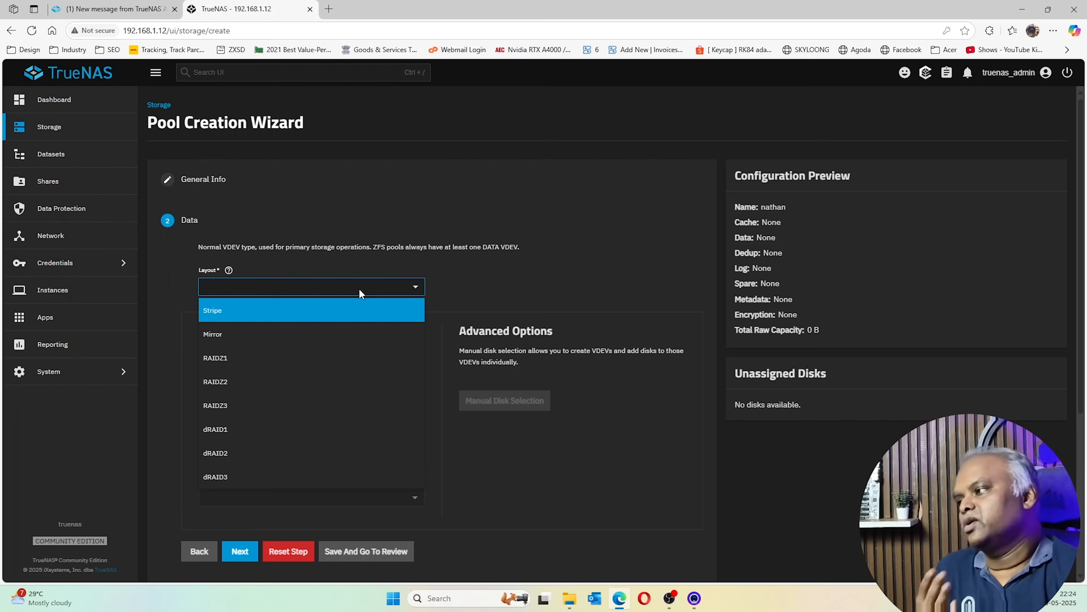
left_click(304, 364)
left_click(373, 373)
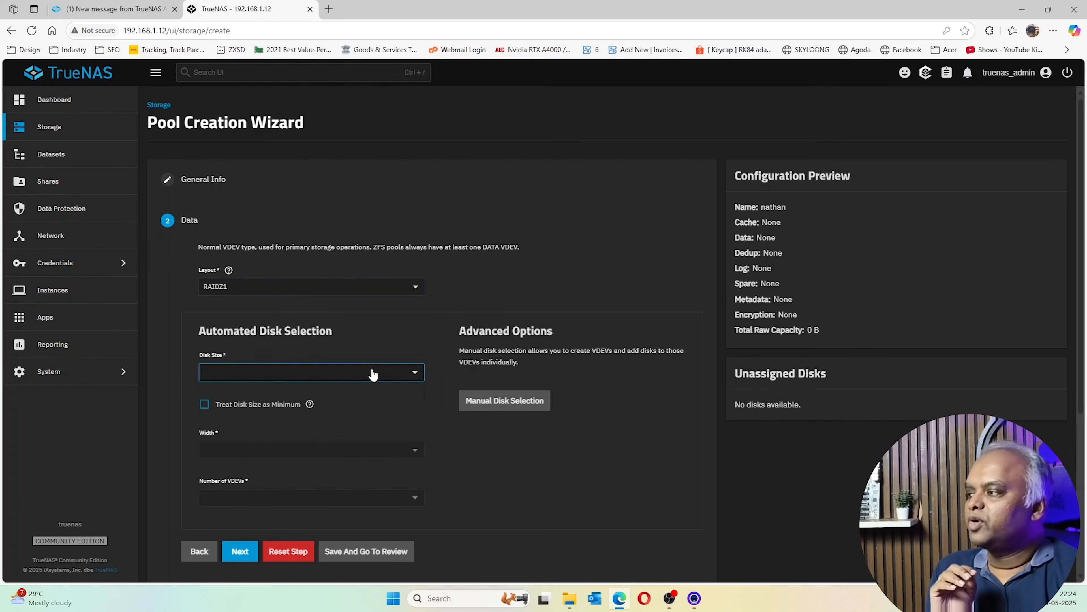
left_click(417, 371)
left_click(417, 372)
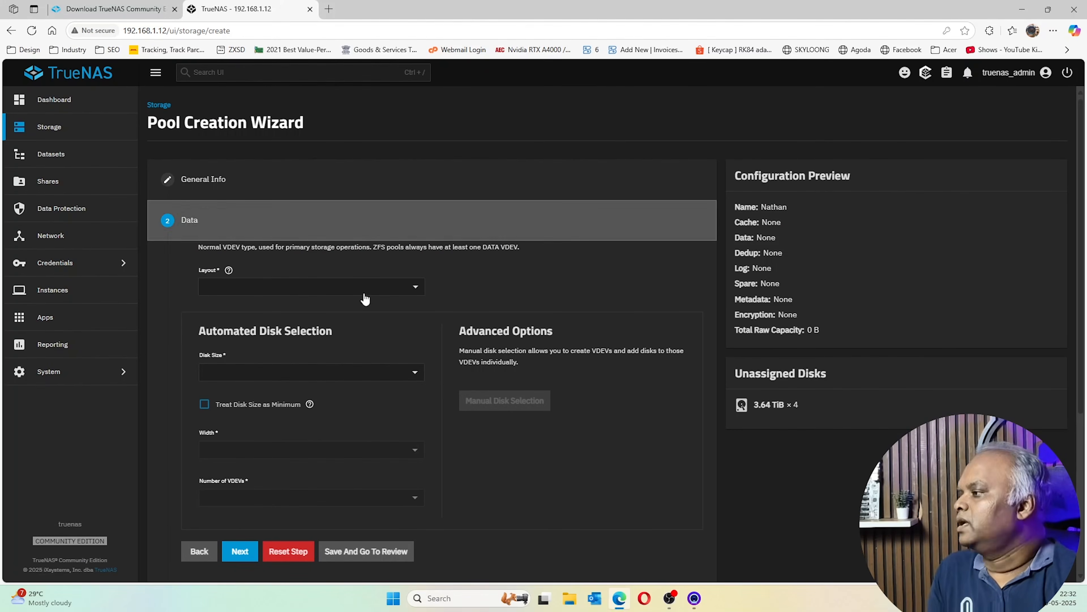
Configure the data vdev as RAIDZ1, width 4 disks, with a single vdev
left_click(373, 287)
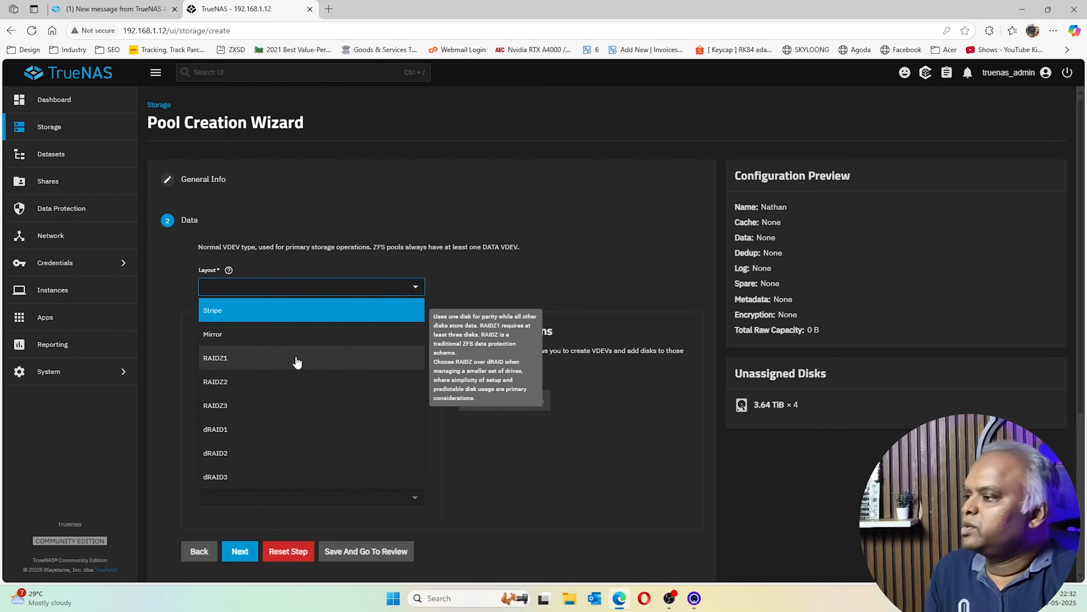
left_click(298, 358)
scroll(290, 386, "down", 1)
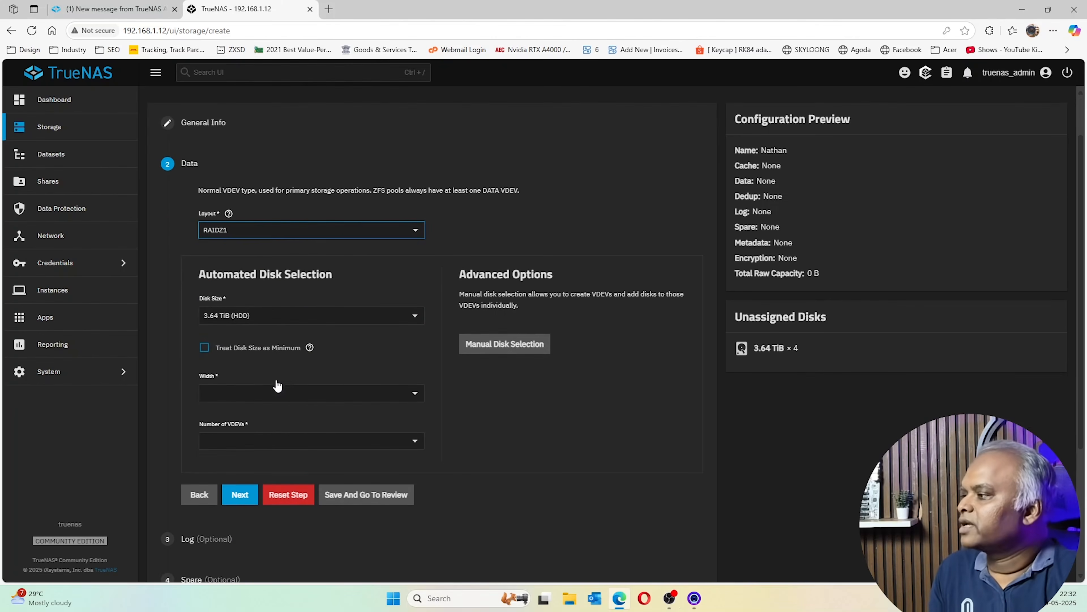
left_click(314, 397)
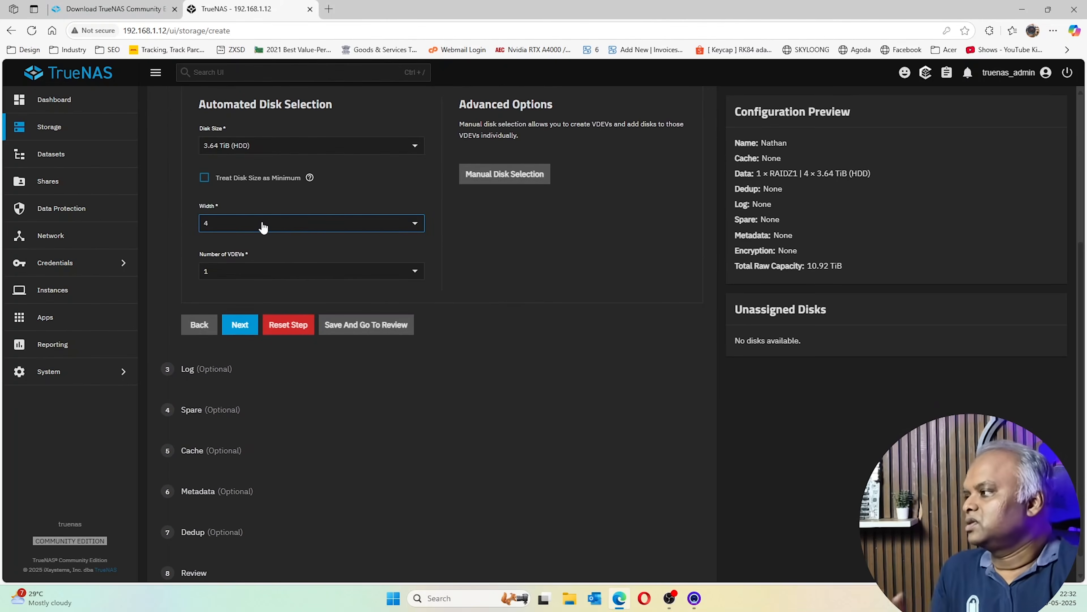
left_click(275, 278)
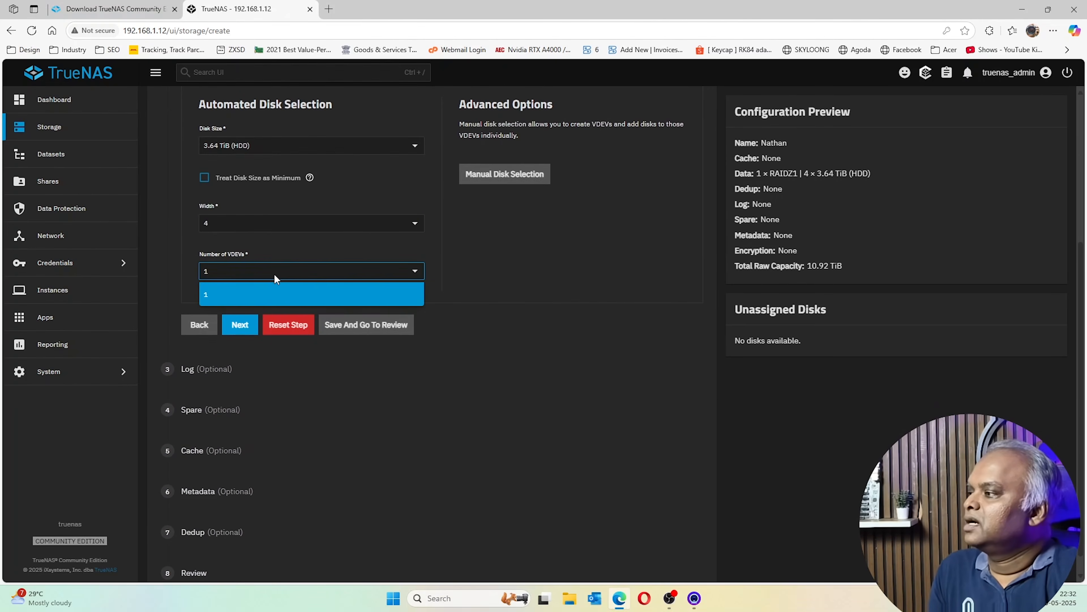
left_click(275, 275)
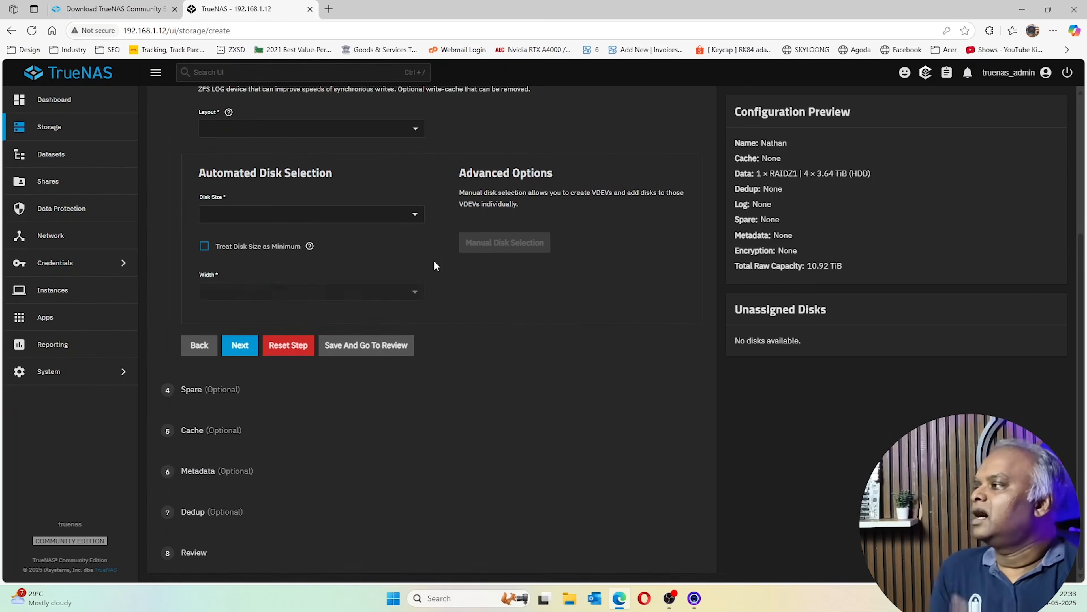
scroll(433, 260, "up", 1)
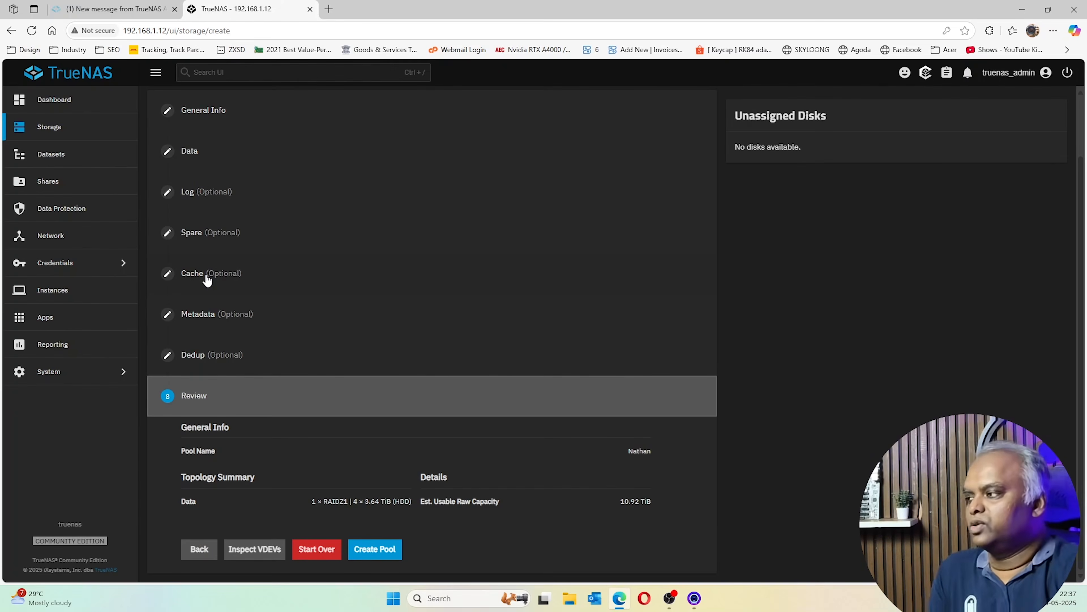
Create the four-disk RAIDZ1 pool, confirming that the disks will be erased
scroll(207, 279, "up", 2)
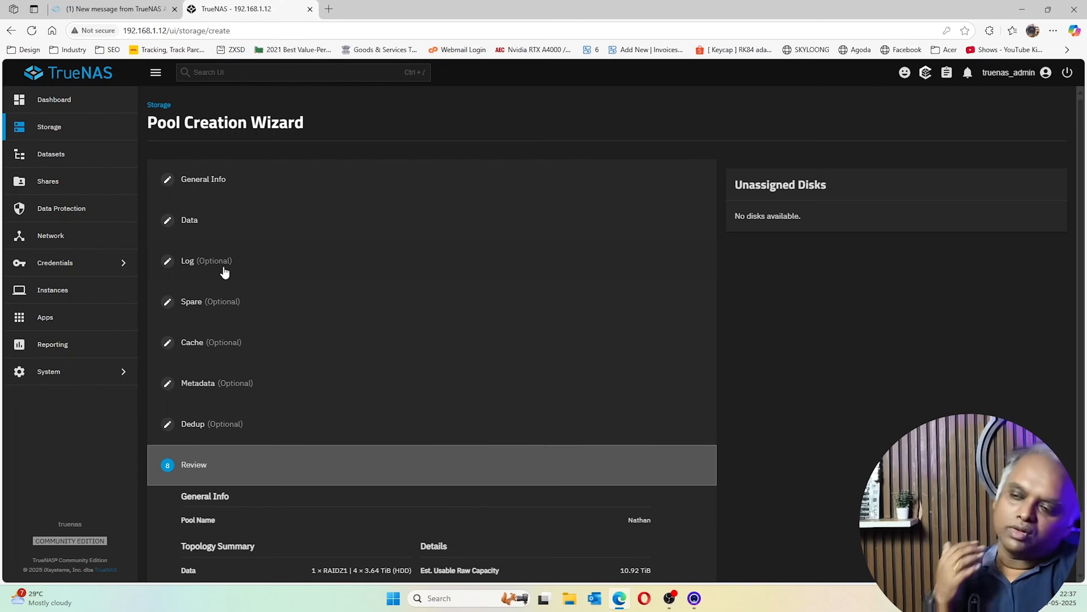
scroll(224, 273, "down", 2)
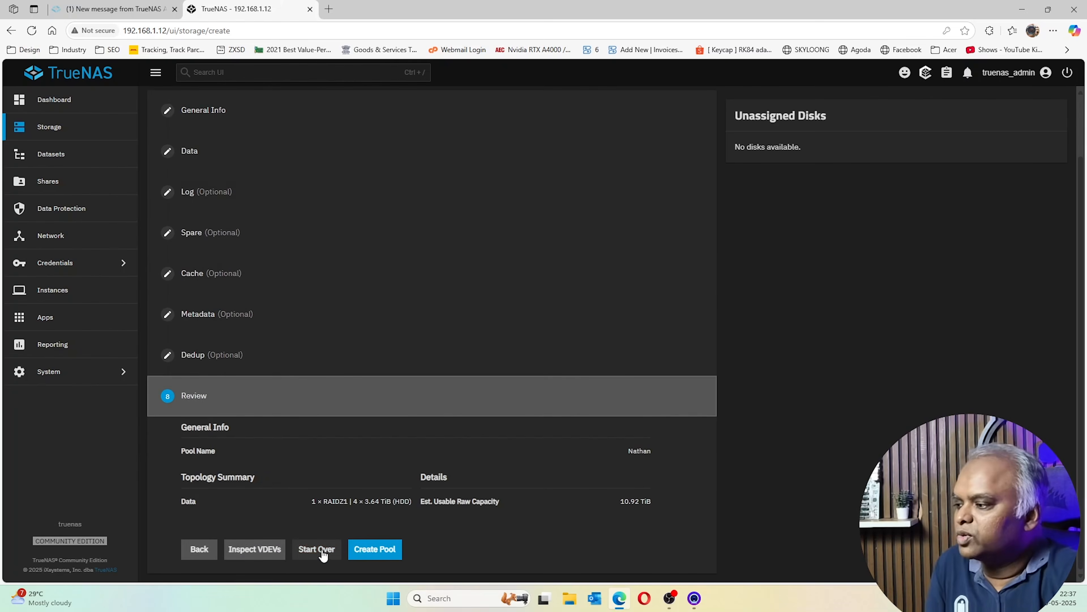
left_click(358, 557)
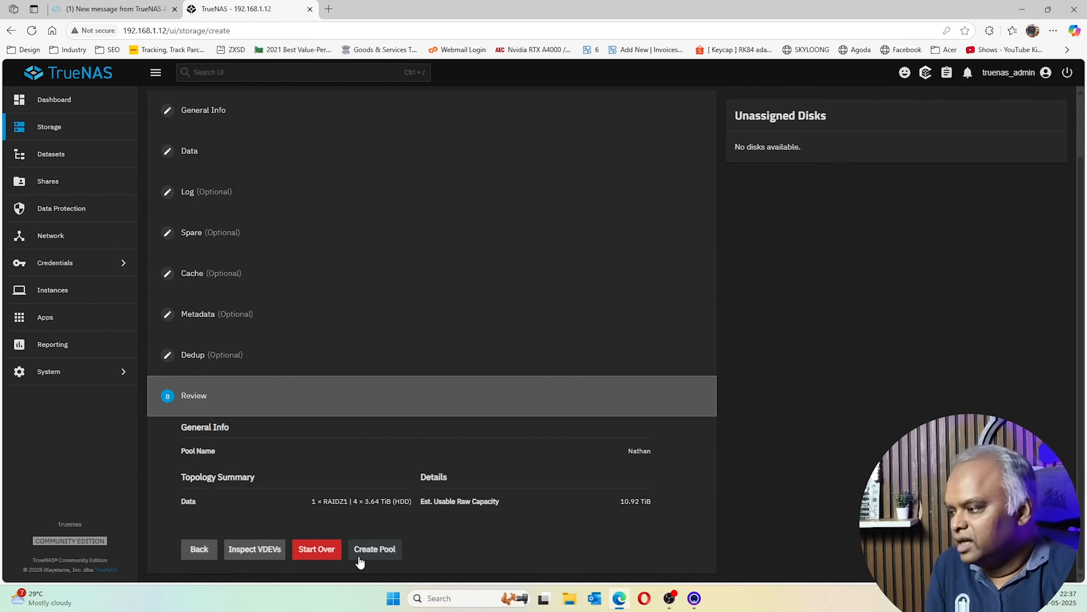
left_click(393, 553)
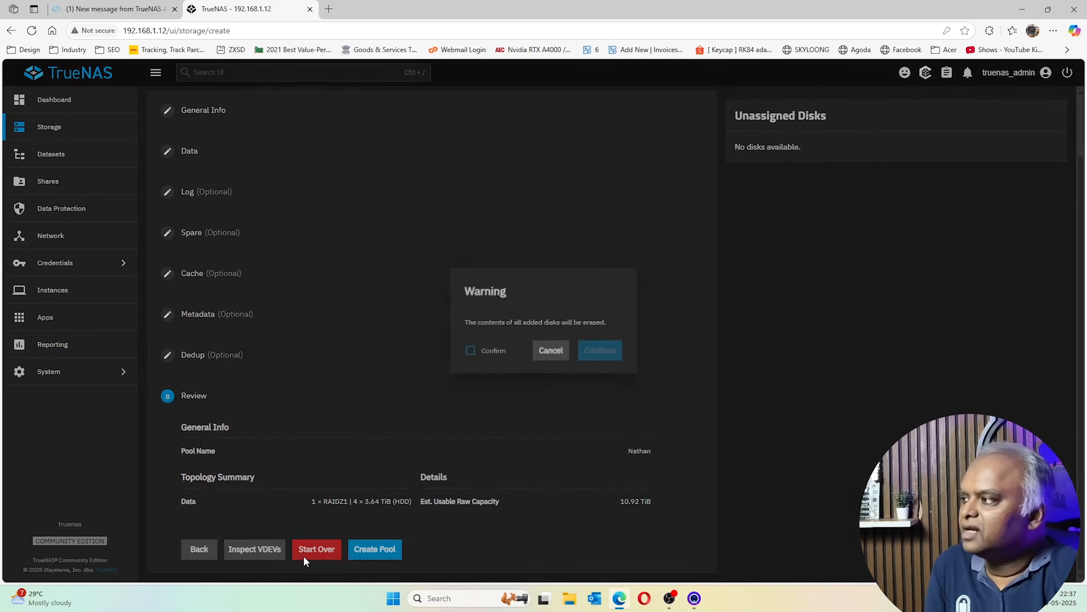
left_click(492, 355)
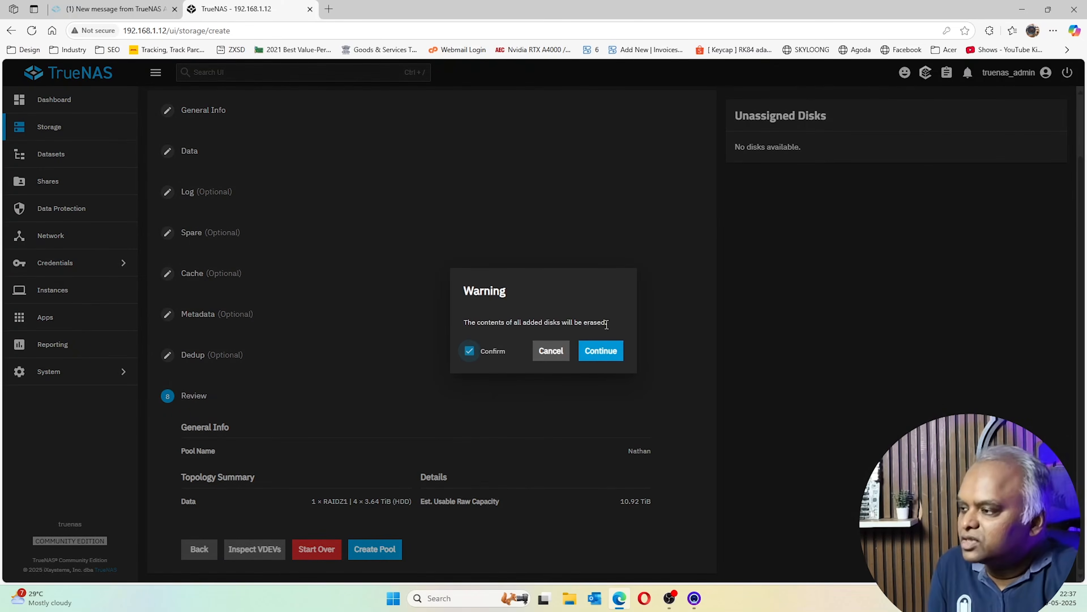
left_click(601, 351)
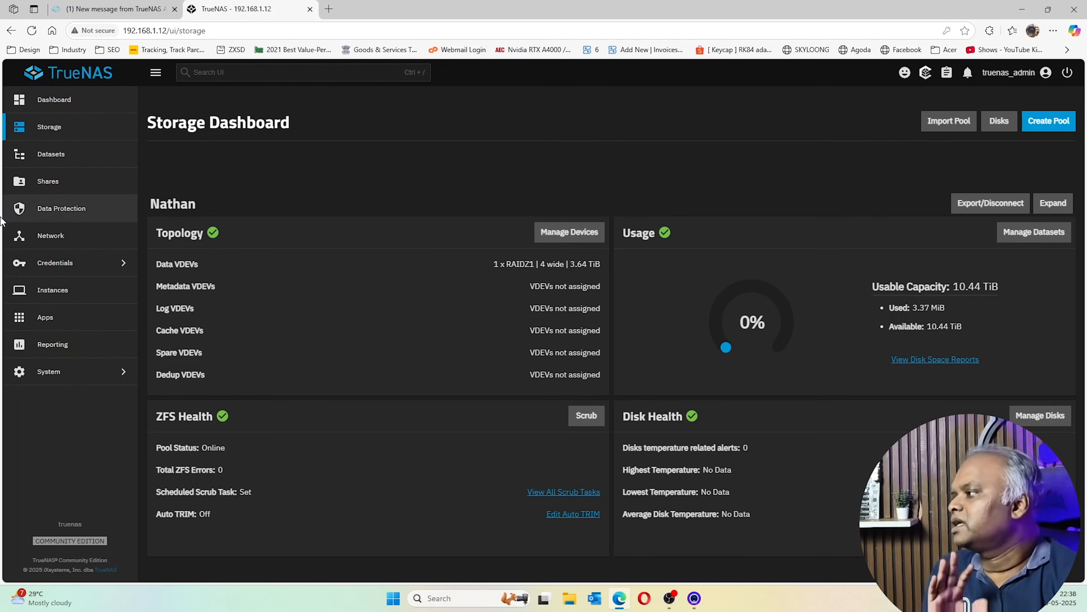
Go to the Network page to view interface enp4s0 and its addresses
left_click(43, 235)
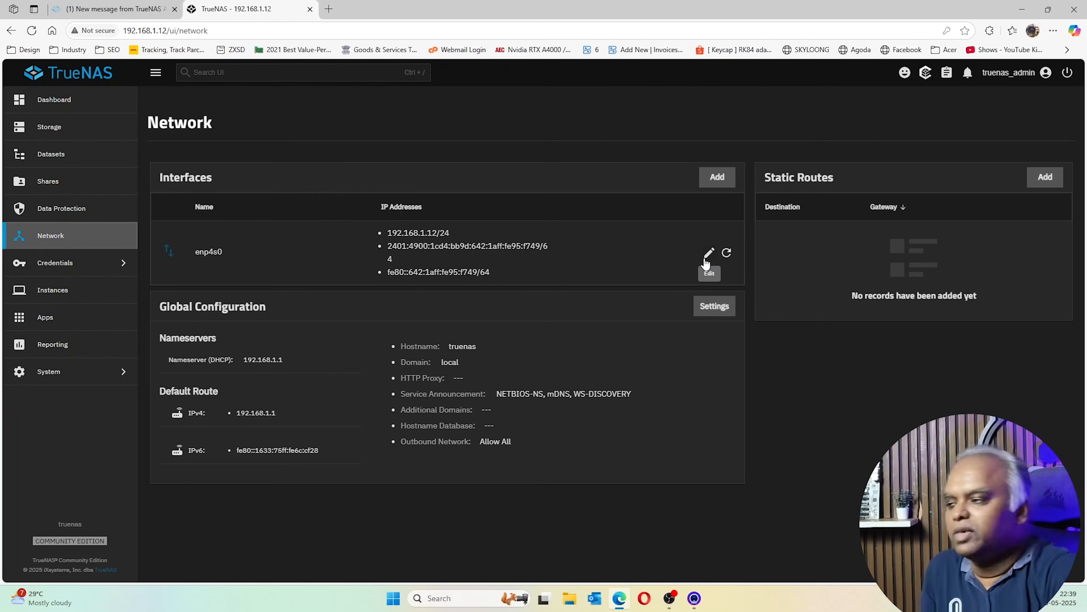
Switch enp4s0 to a static 192.168.1.x /24 alias, with DHCP and IPv6 autoconfigure off
left_click(708, 258)
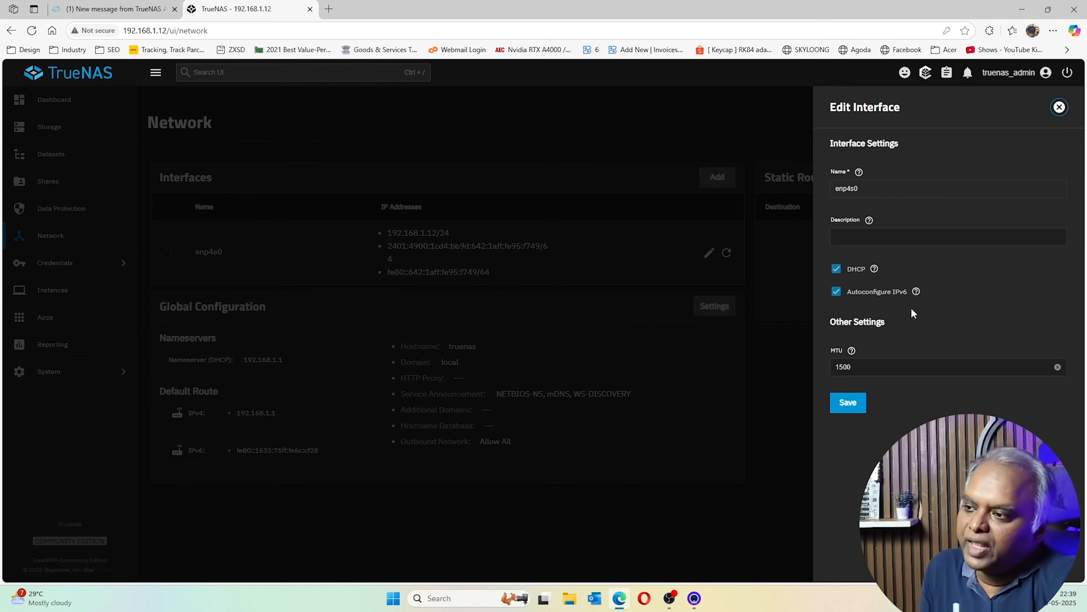
left_click(839, 272)
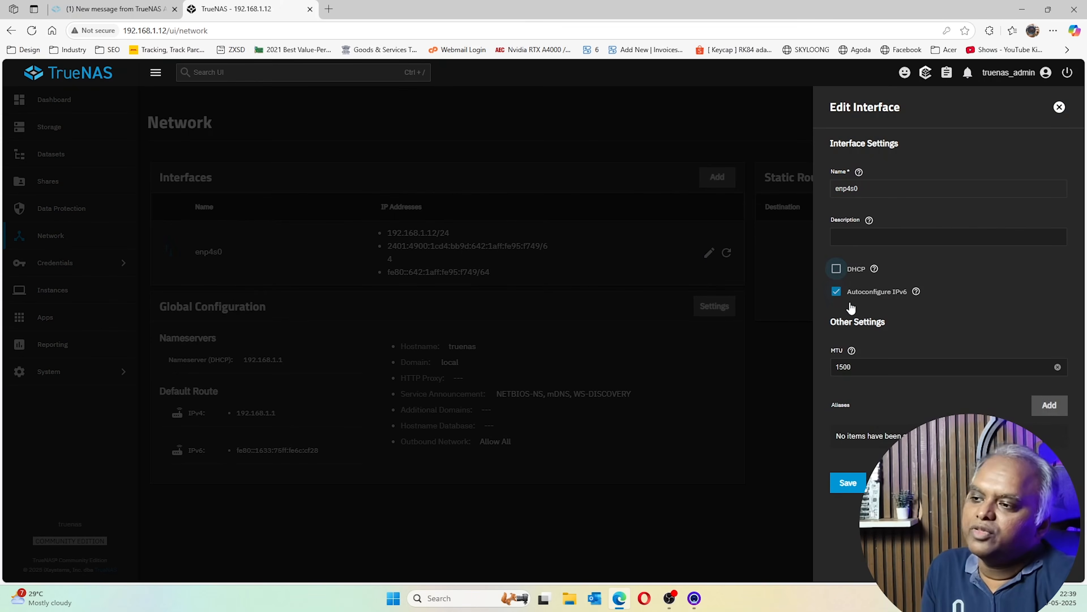
left_click(838, 294)
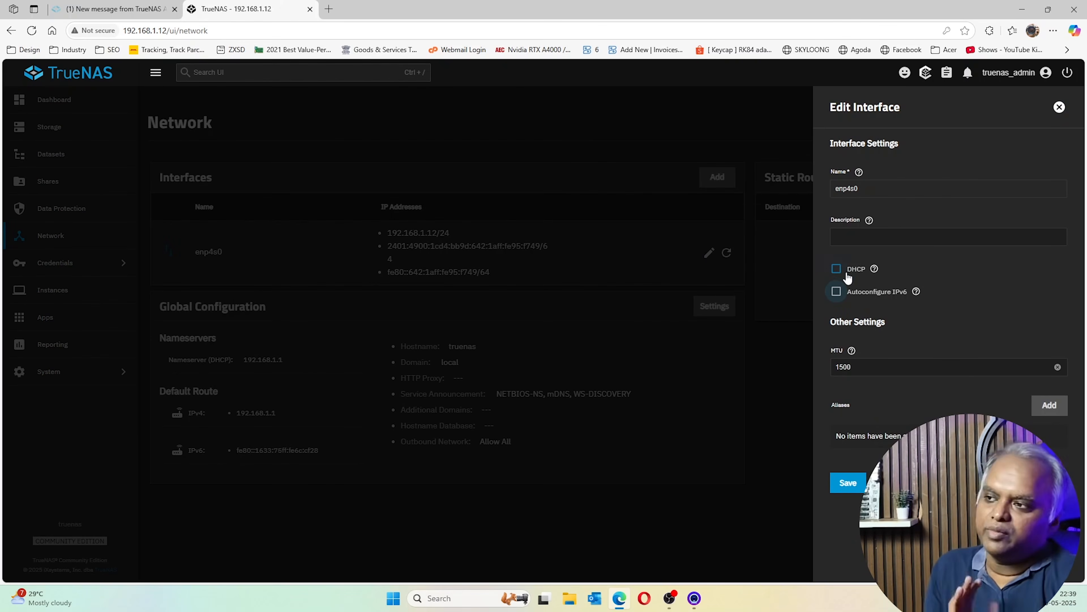
left_click(1054, 410)
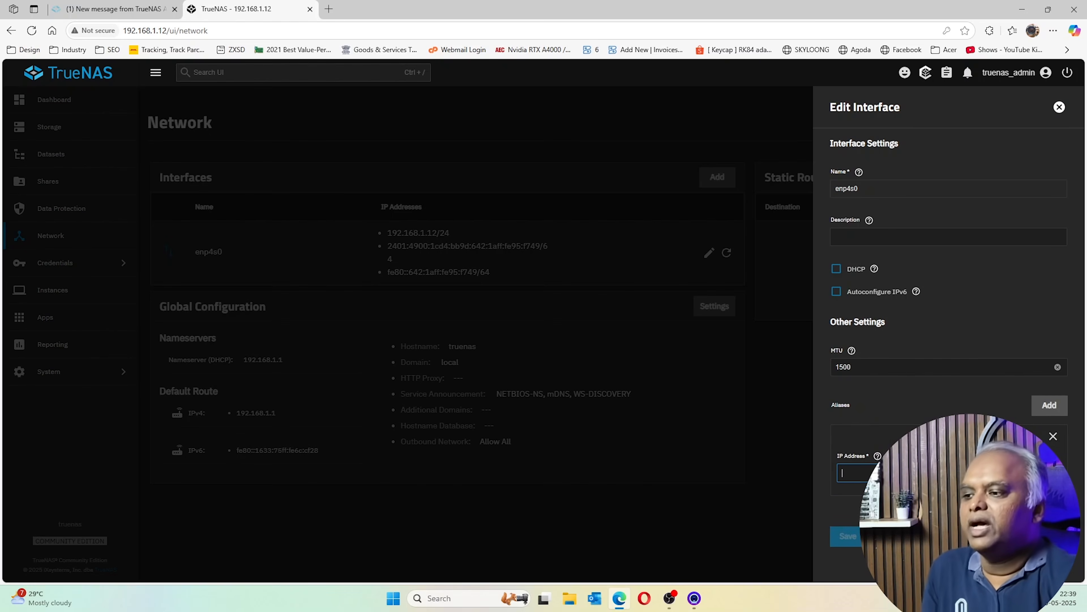
type("19")
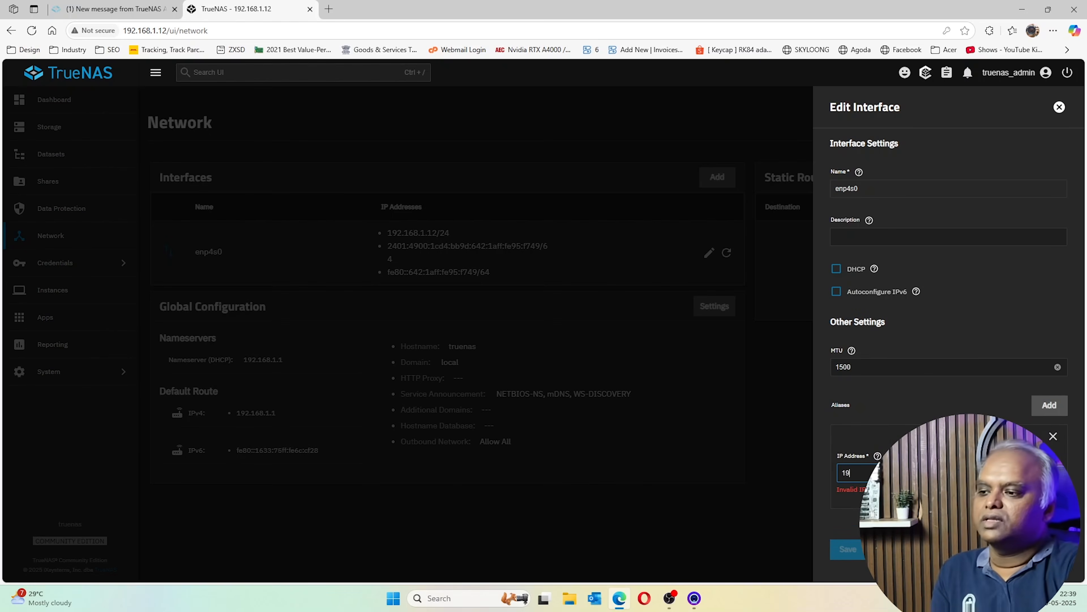
type("2.168.1")
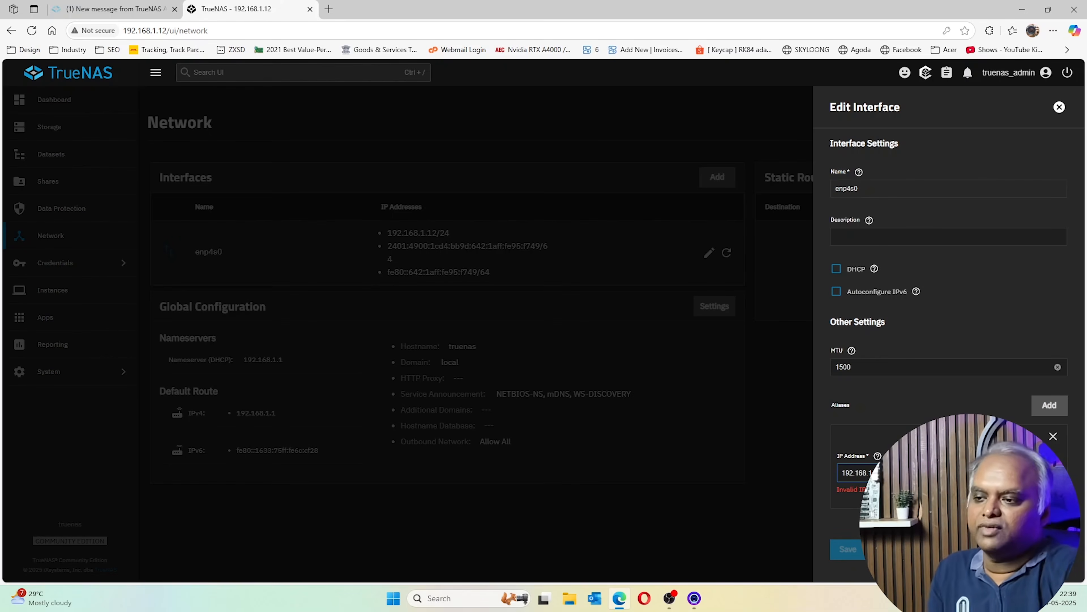
left_click(1048, 473)
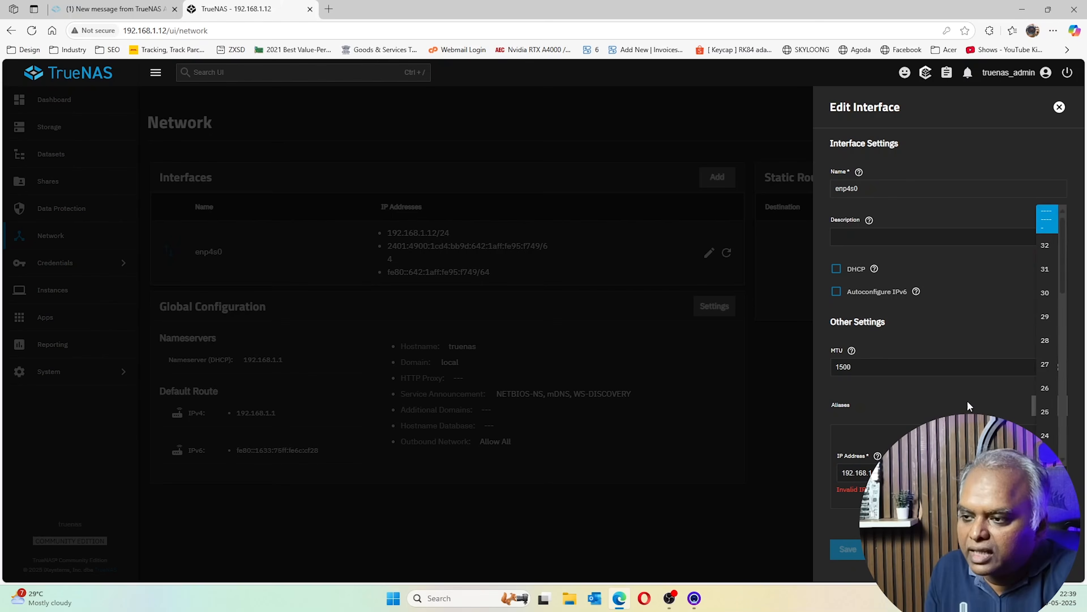
left_click(1048, 473)
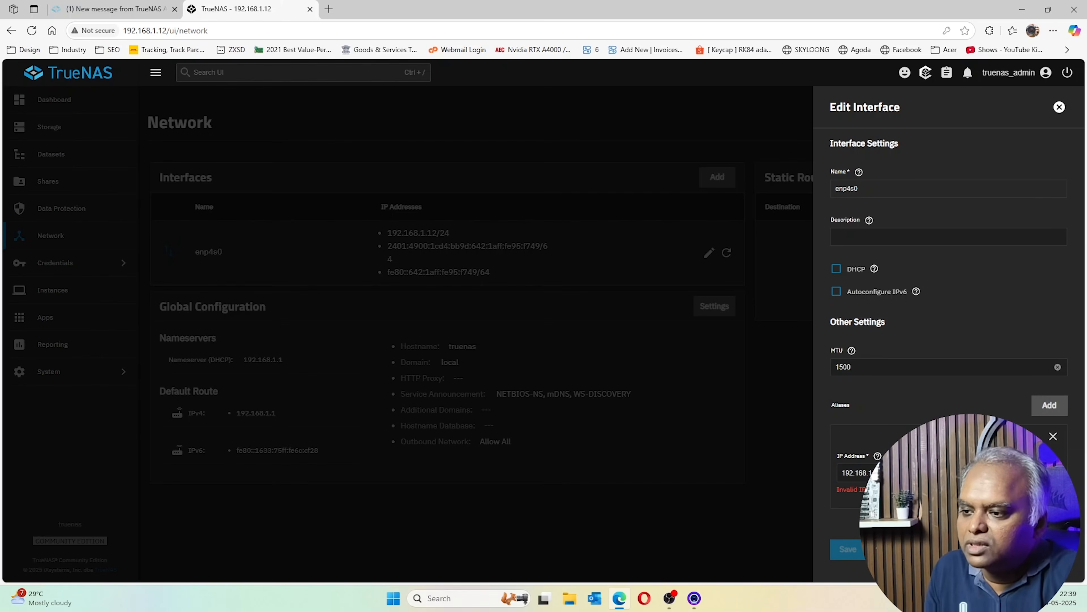
left_click(1048, 473)
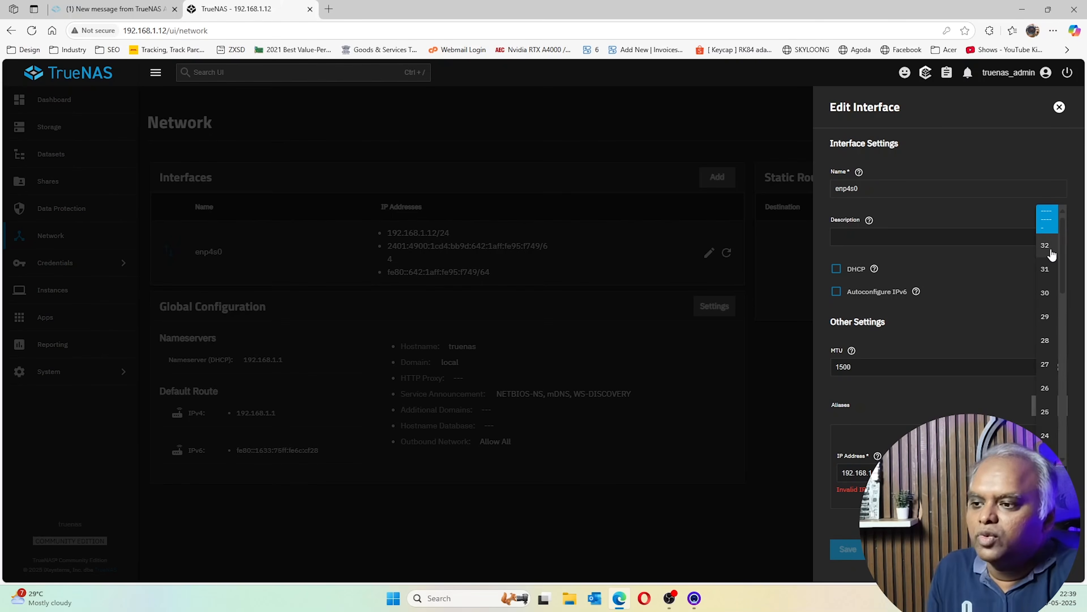
left_click(1047, 435)
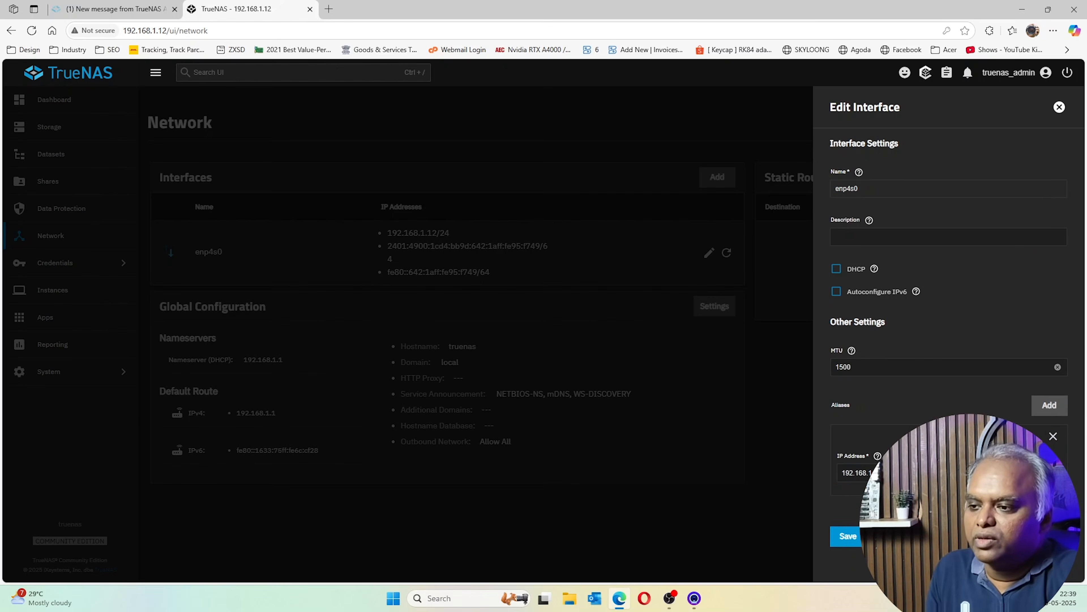
left_click(846, 538)
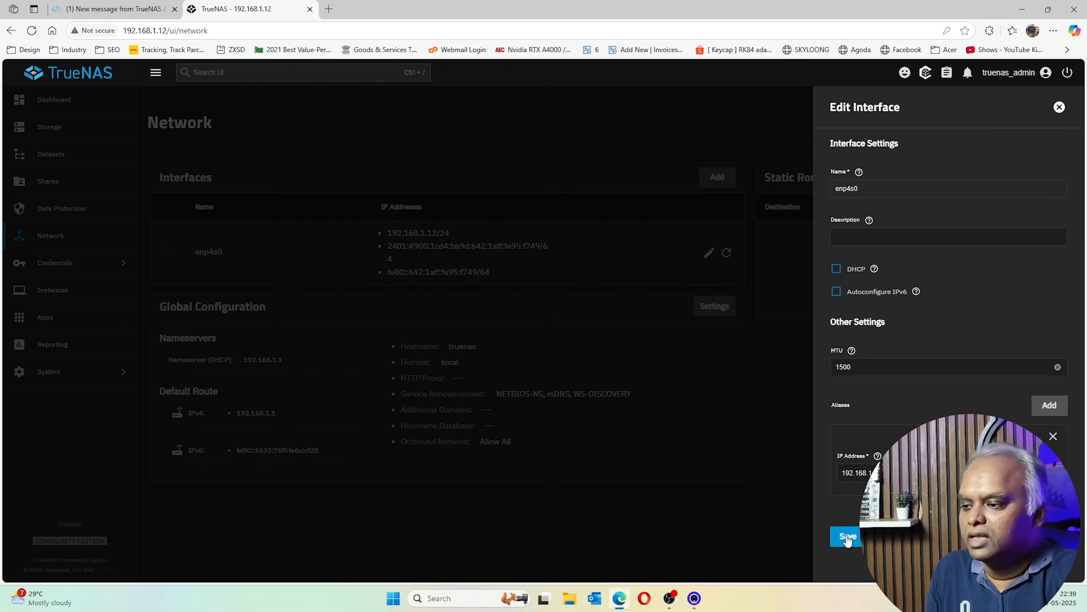
Skip gateway registration, then test and permanently save the 192.168.1.12/24 network change
type("192.168.1.1")
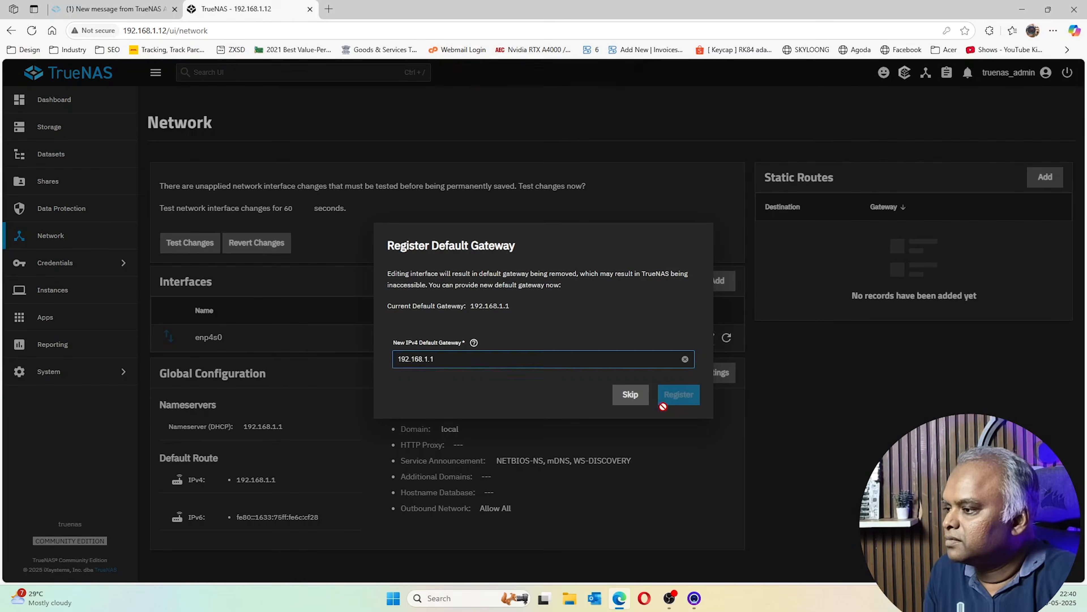
left_click(630, 394)
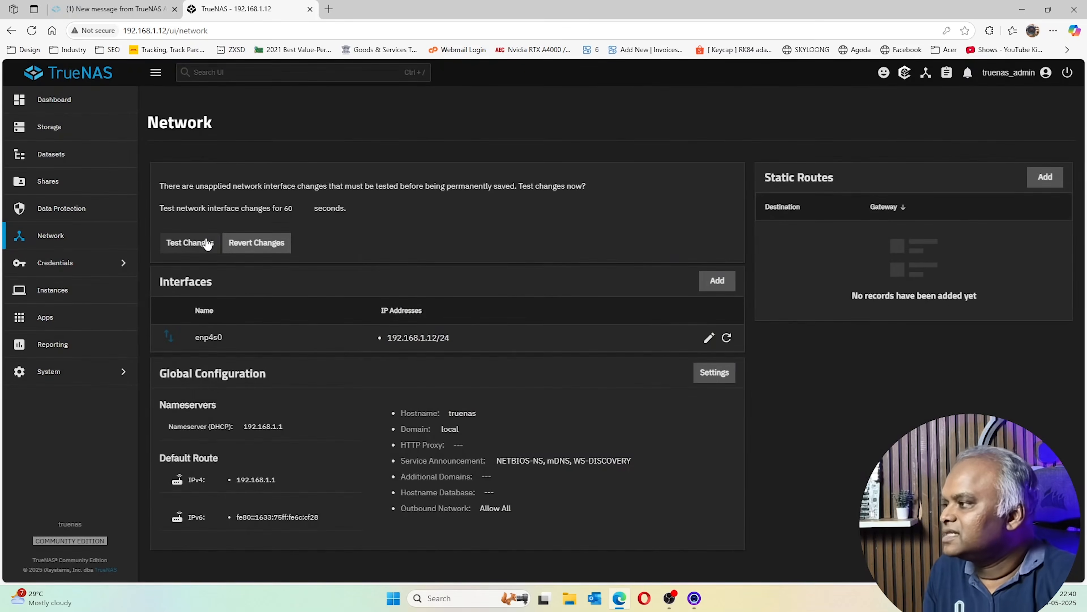
left_click(190, 243)
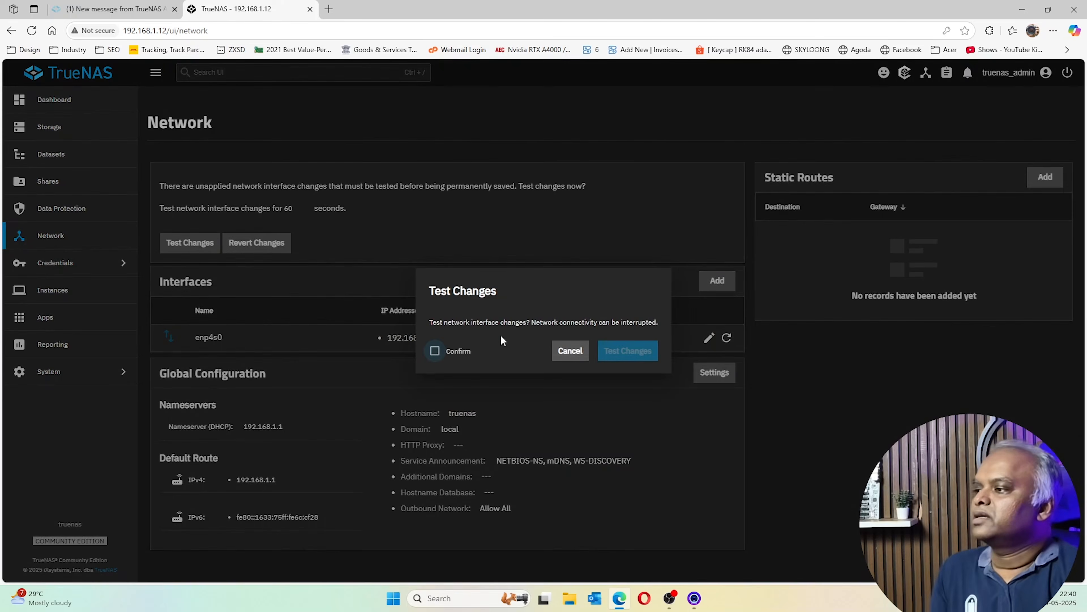
left_click(435, 350)
left_click(635, 352)
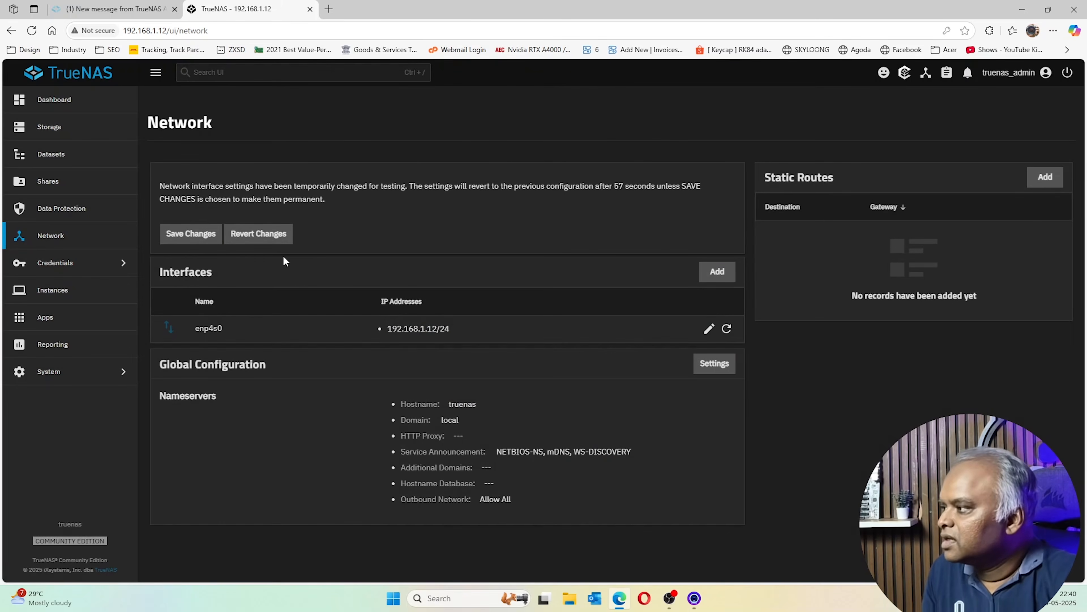
left_click(185, 233)
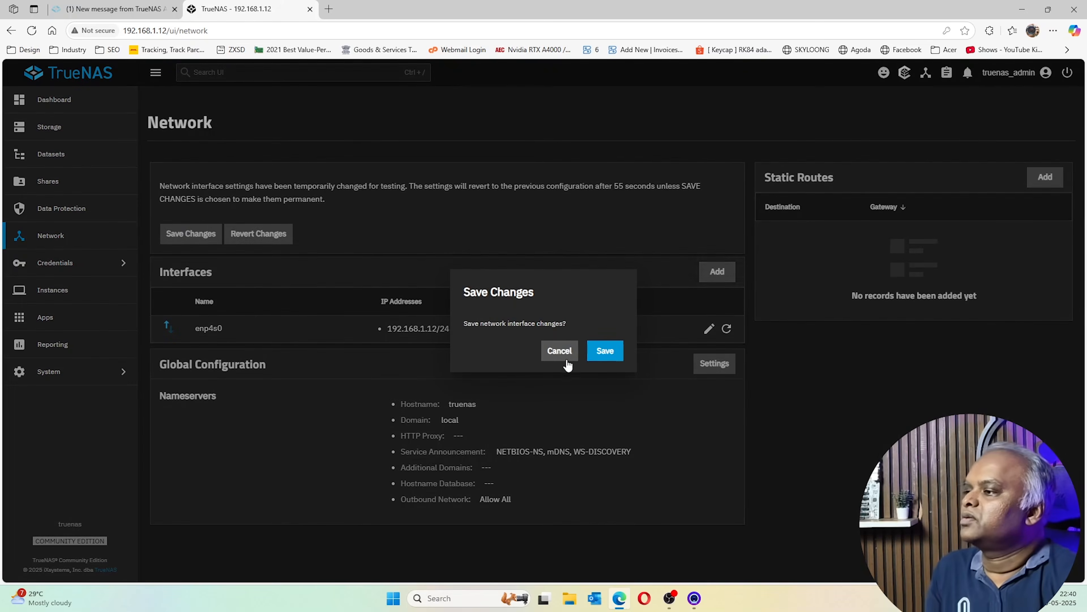
left_click(611, 352)
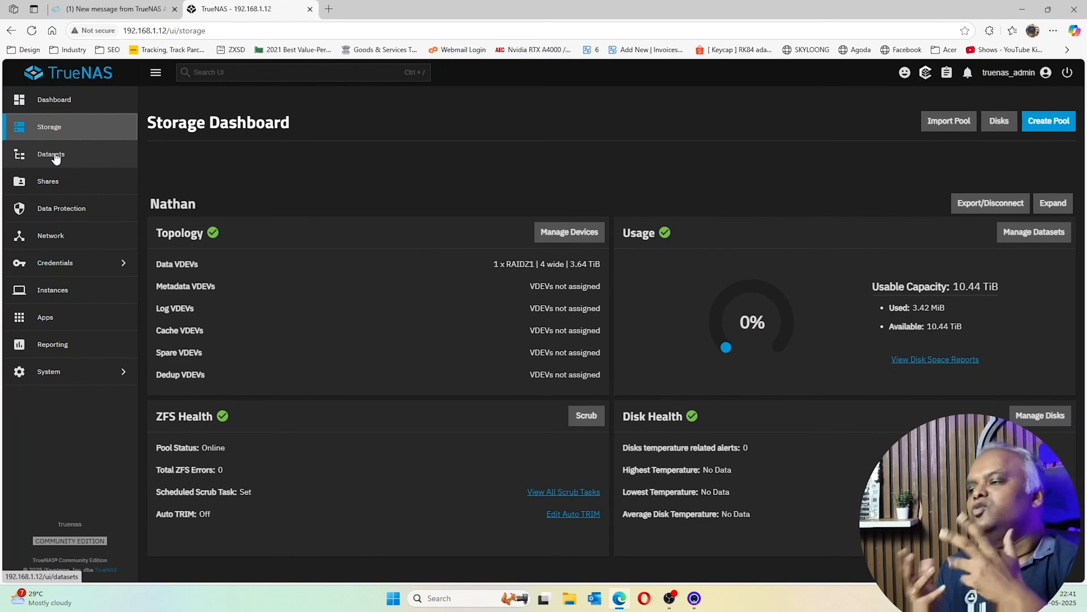
Start a new dataset named nathands under the pool and bring up its preset choices
left_click(56, 157)
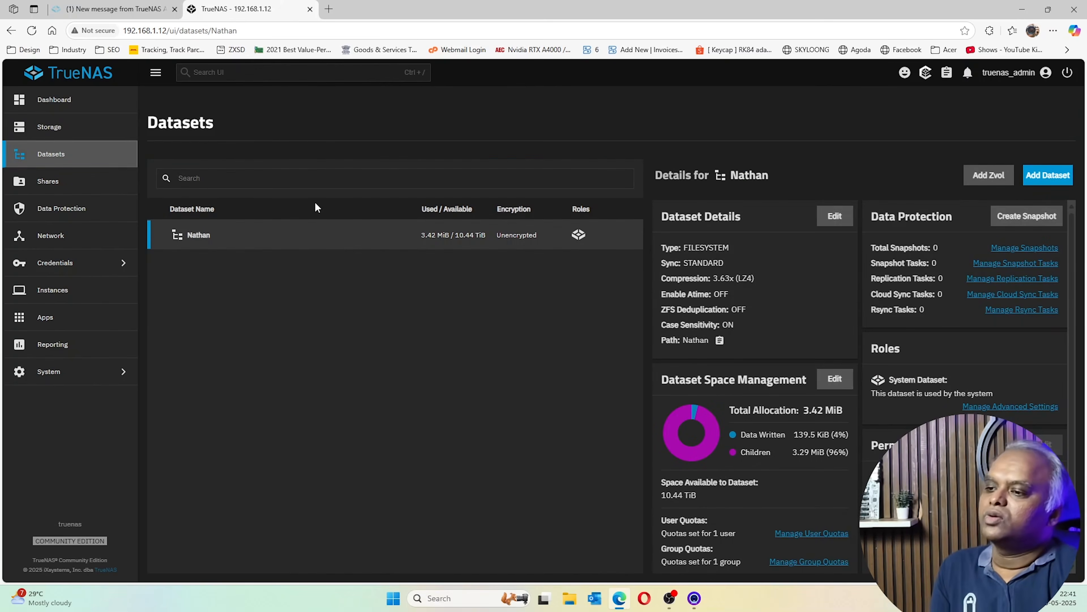
scroll(882, 437, "down", 2)
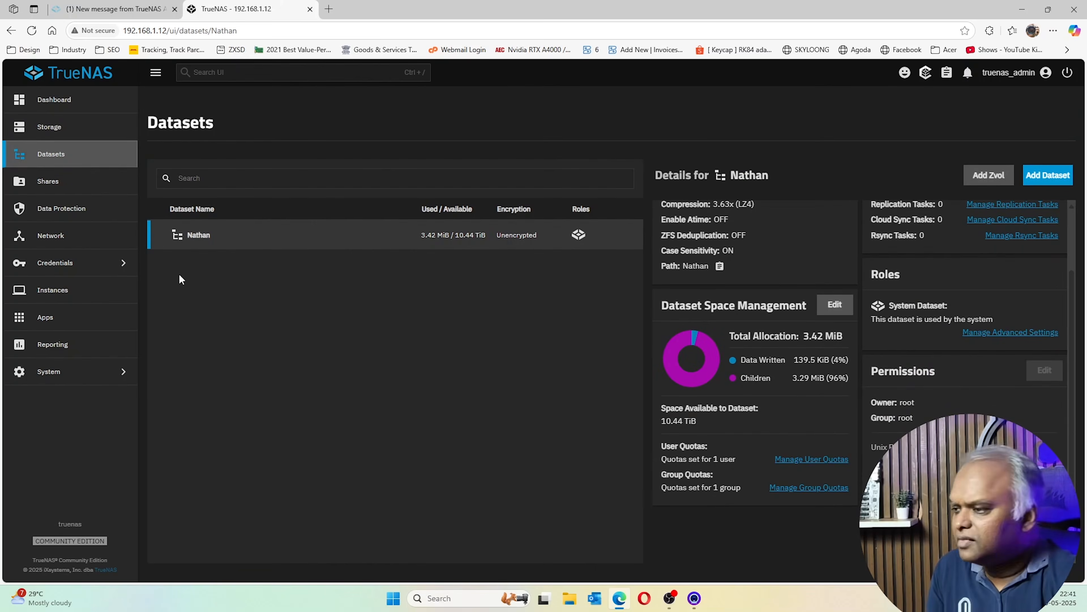
left_click(196, 239)
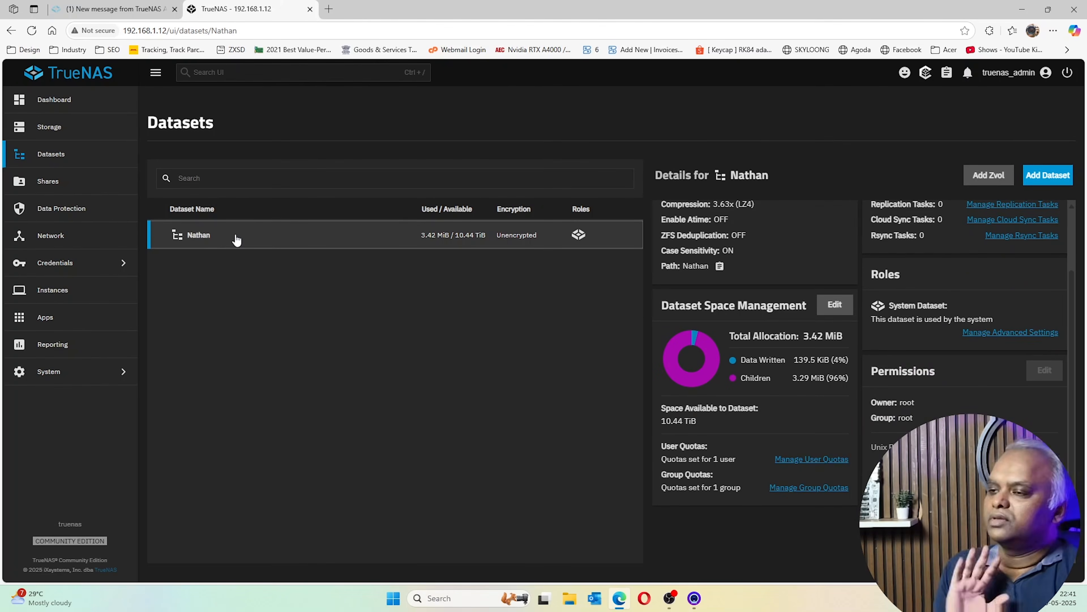
left_click(1056, 178)
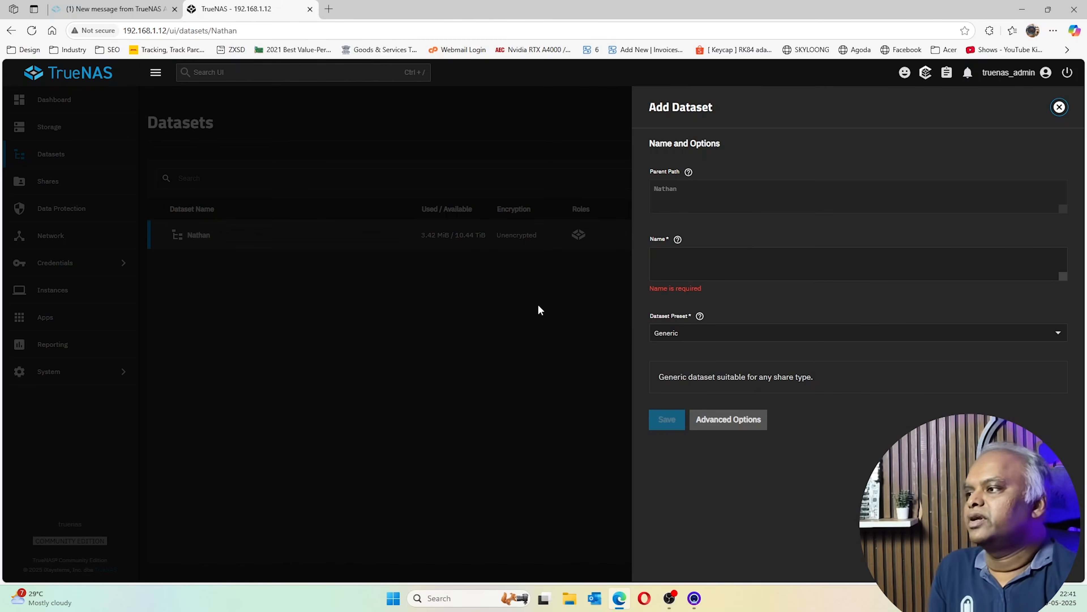
left_click(716, 257)
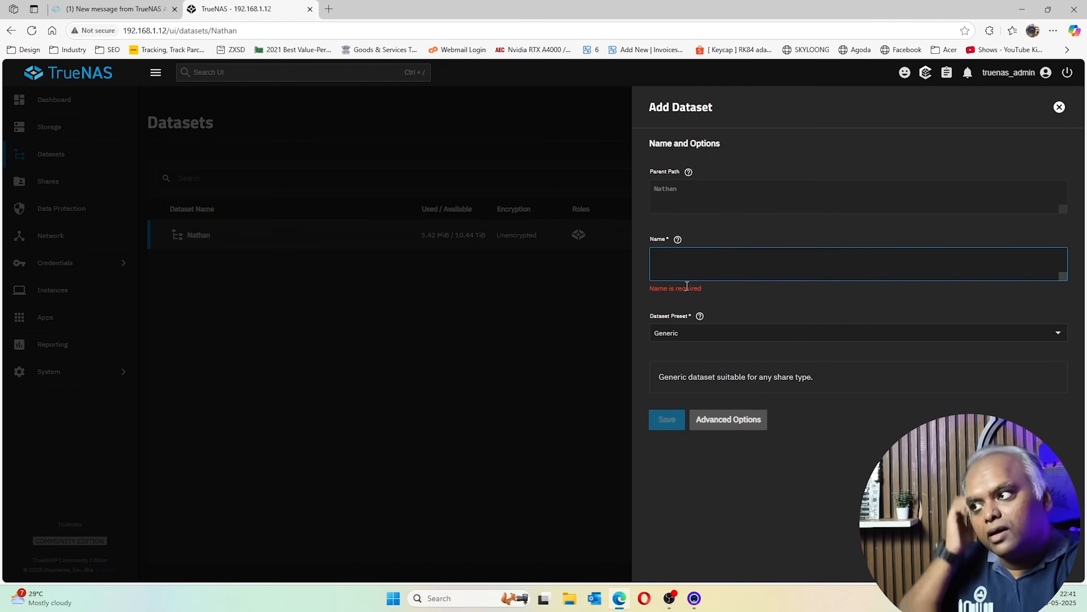
type("nathands")
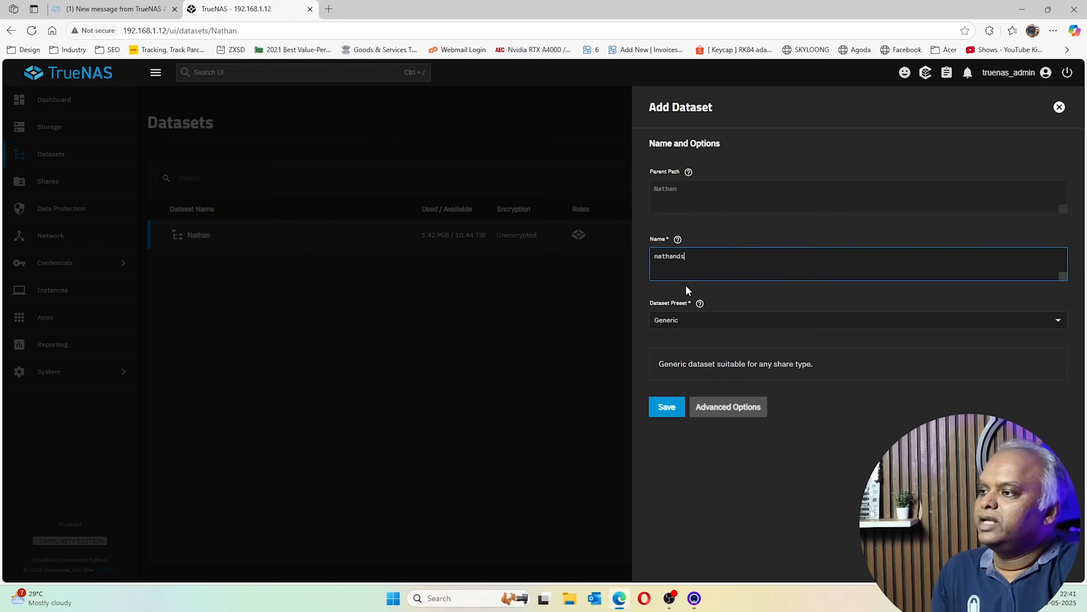
left_click(783, 326)
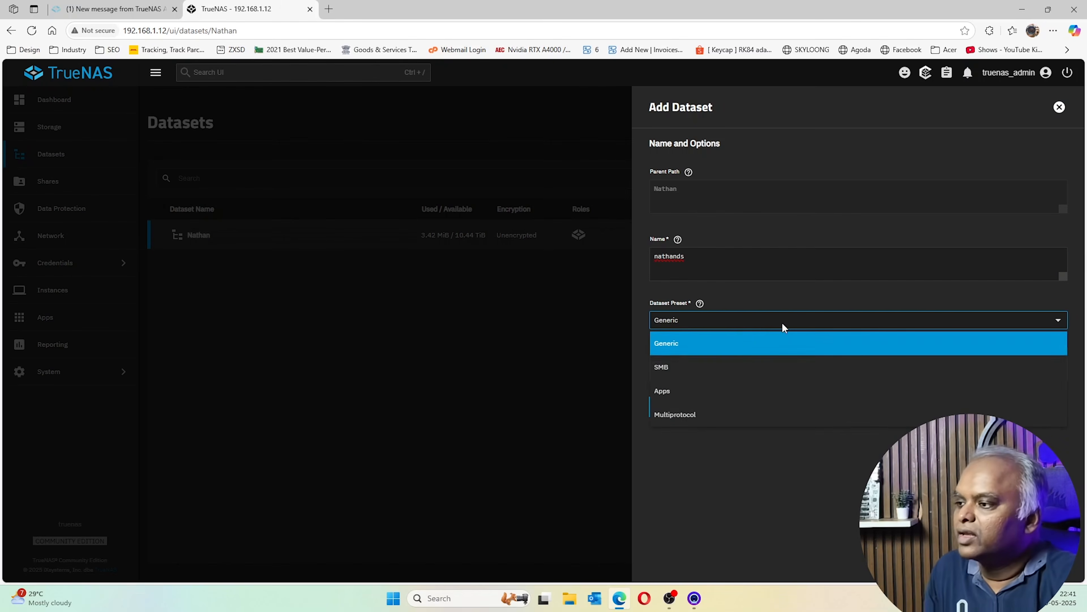
Create the dataset with the SMB preset and start the SMB service
left_click(709, 371)
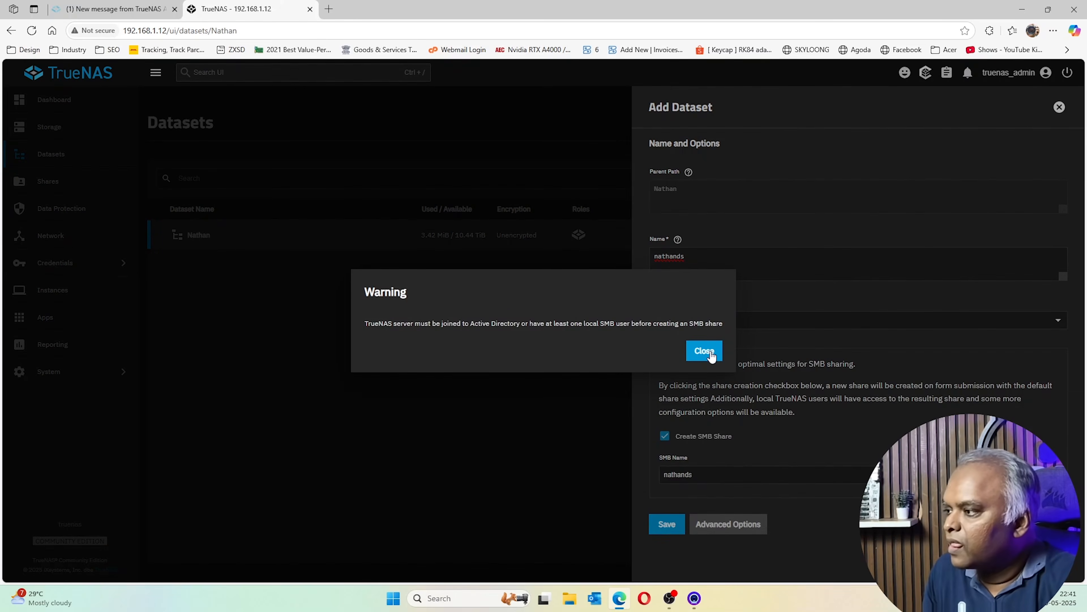
left_click(711, 355)
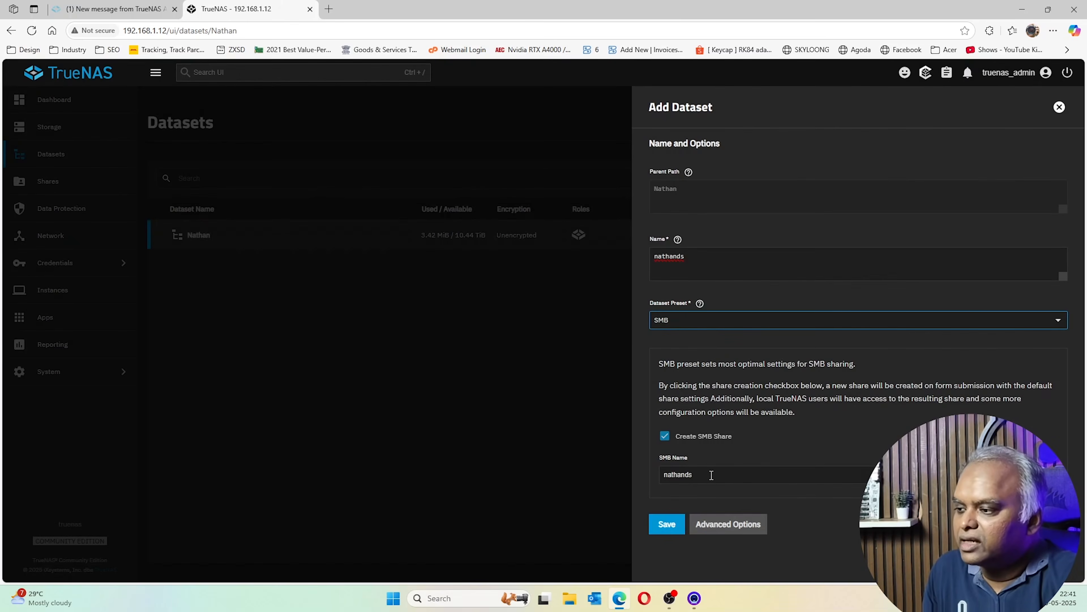
left_click(667, 524)
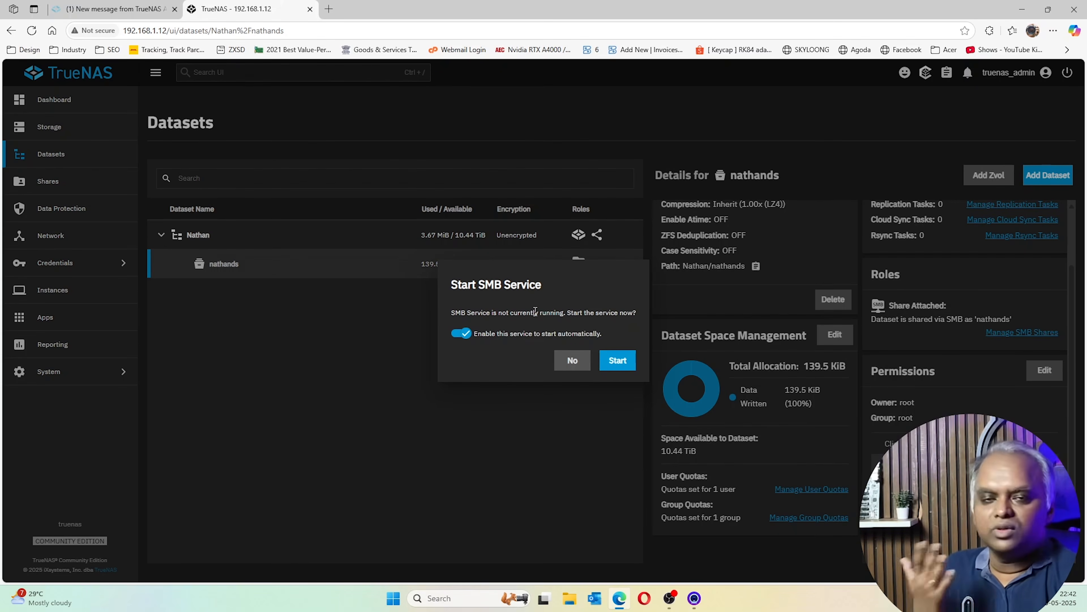
left_click(620, 361)
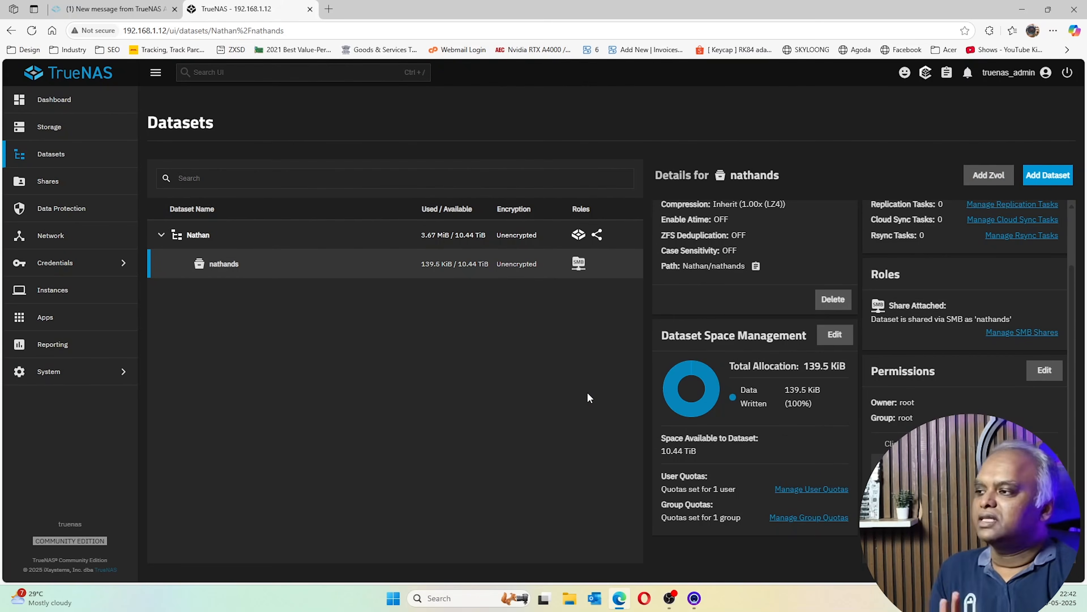
Check under System > Services which services are running and auto-starting
mouse_move(578, 269)
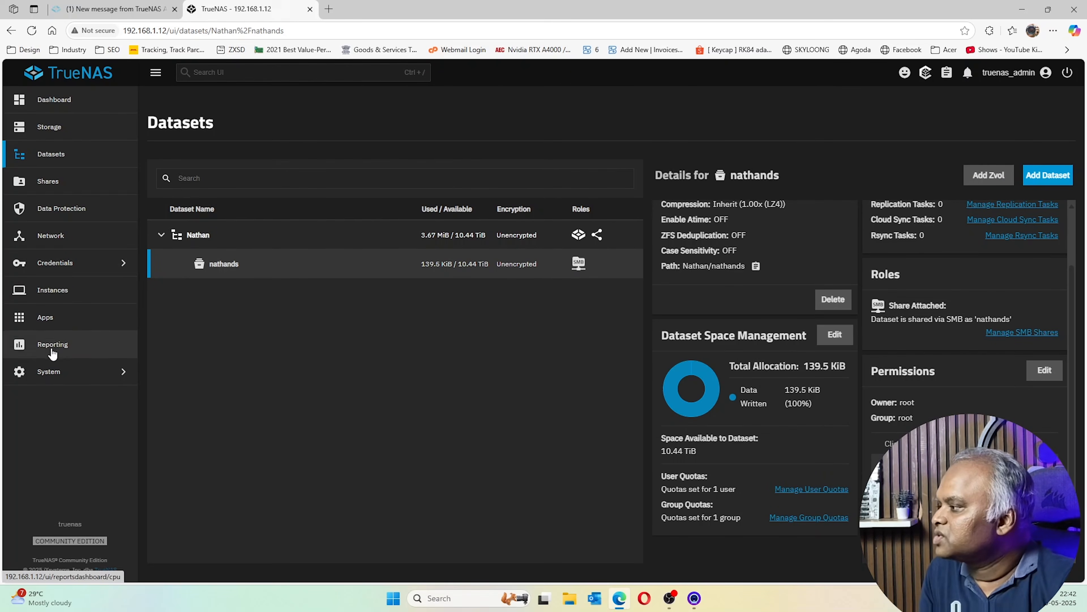
left_click(51, 371)
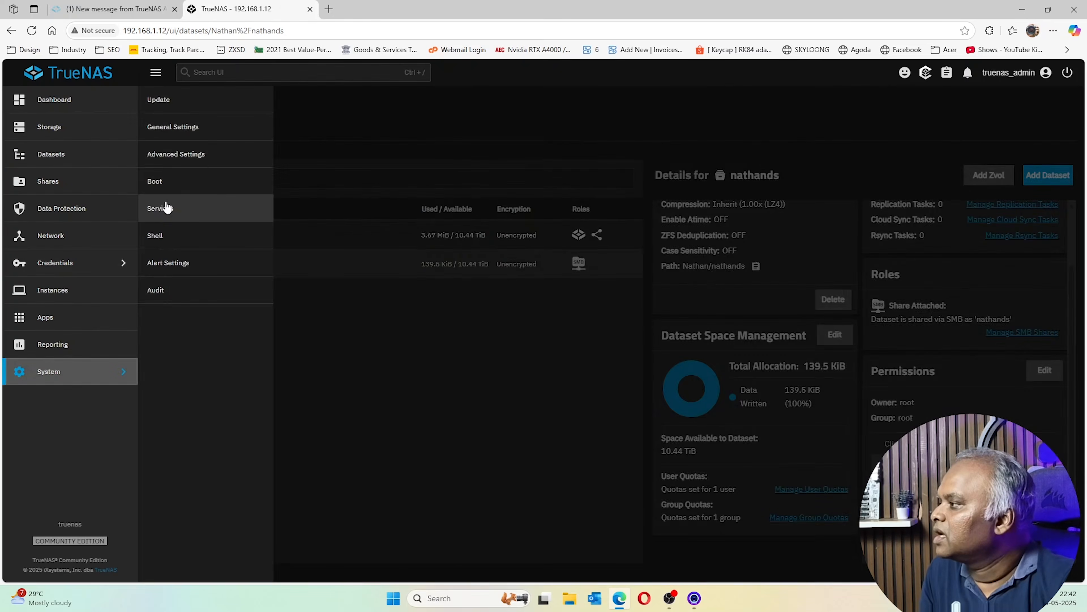
left_click(161, 209)
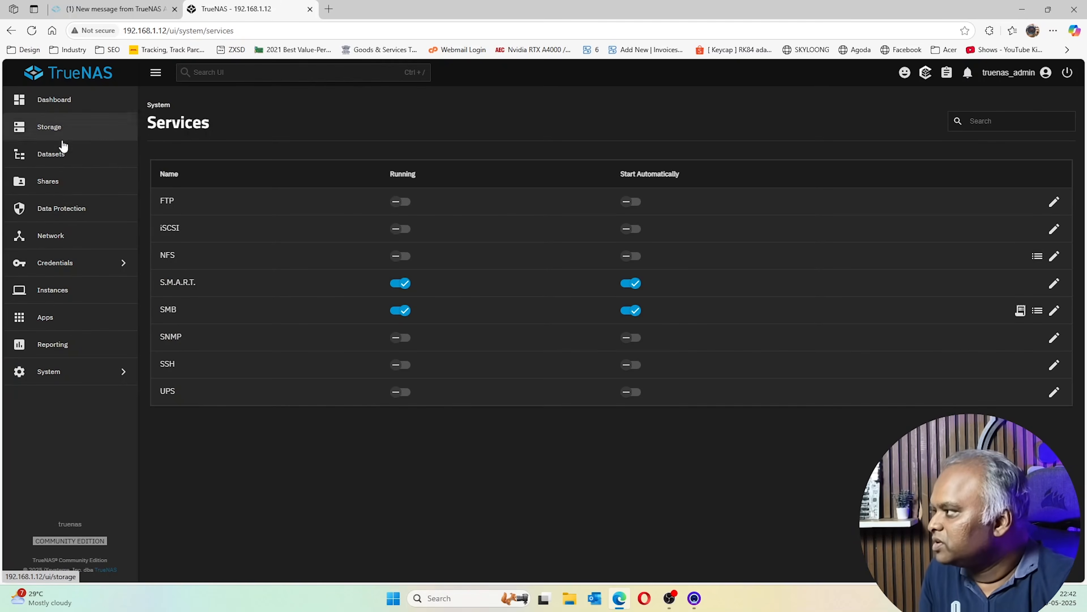
left_click(73, 266)
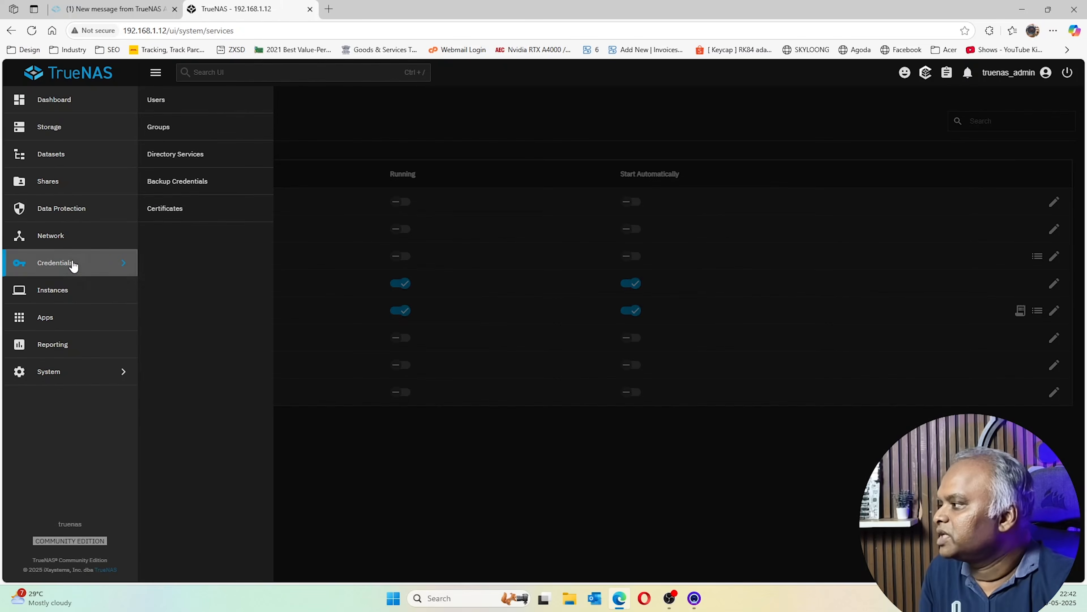
Add a new local user with the full name, password, confirmation and e-mail address
left_click(157, 103)
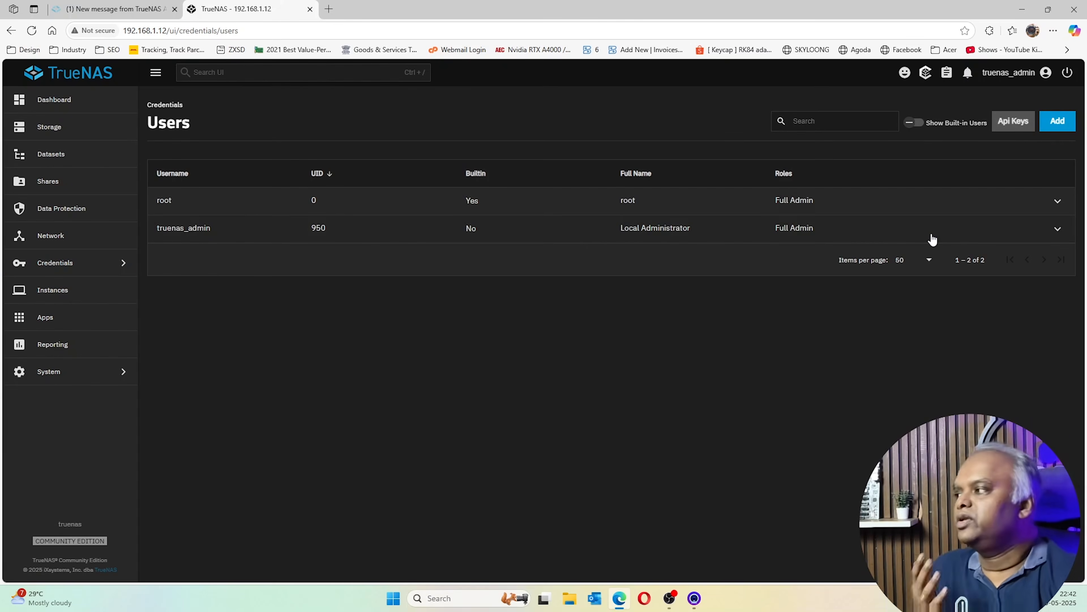
left_click(1059, 122)
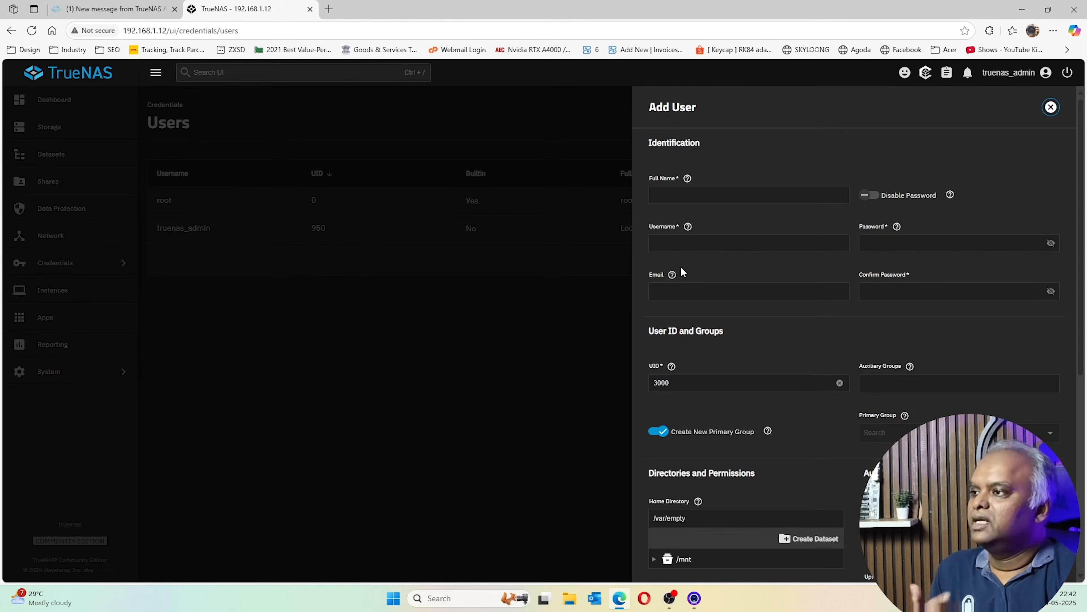
left_click(703, 193)
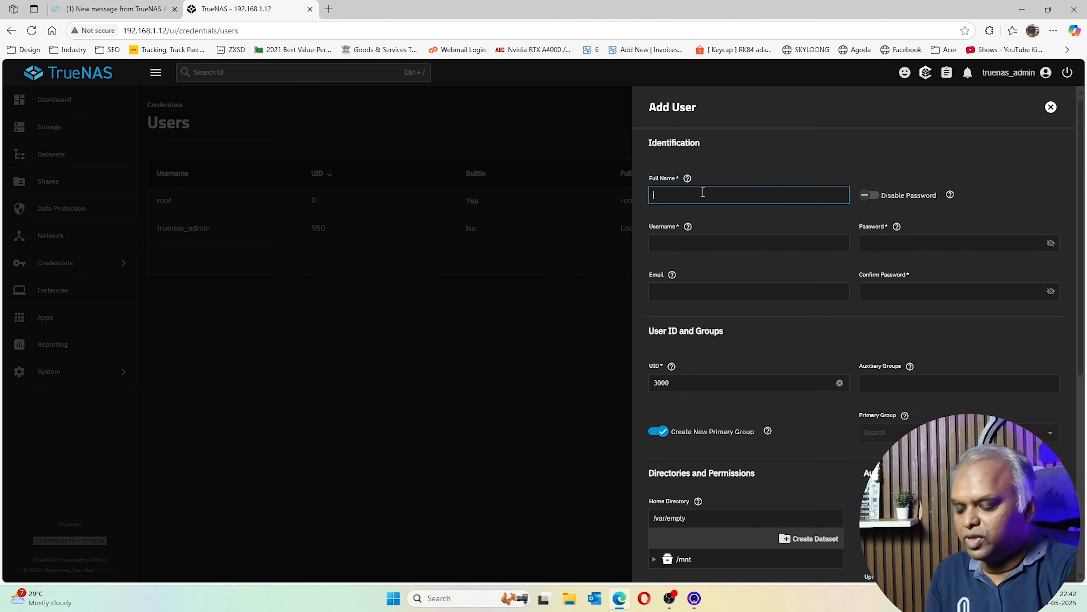
type("Nathan")
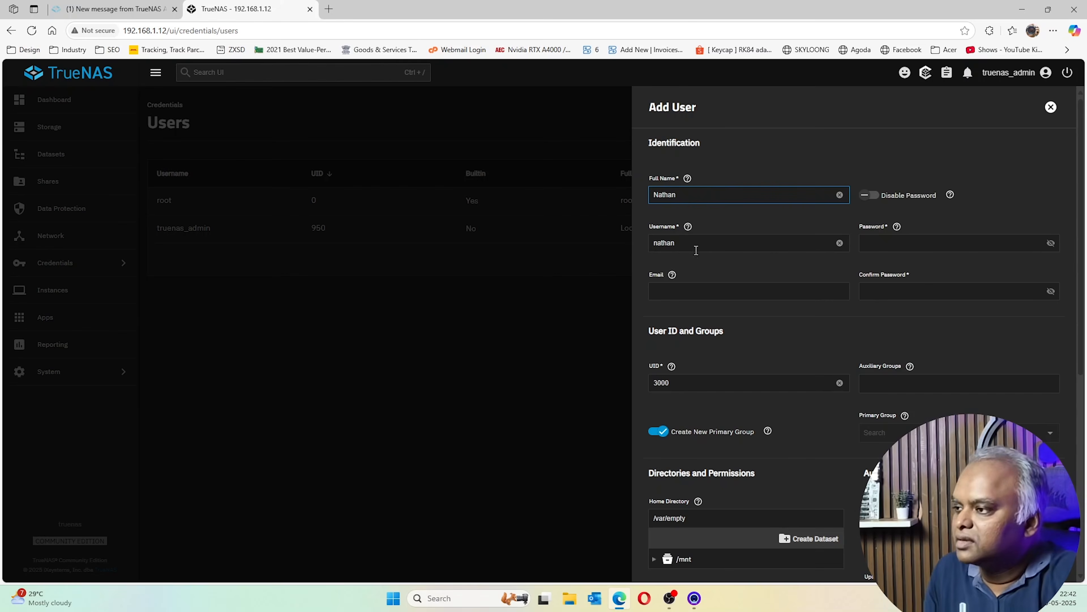
left_click(911, 244)
type("•••••")
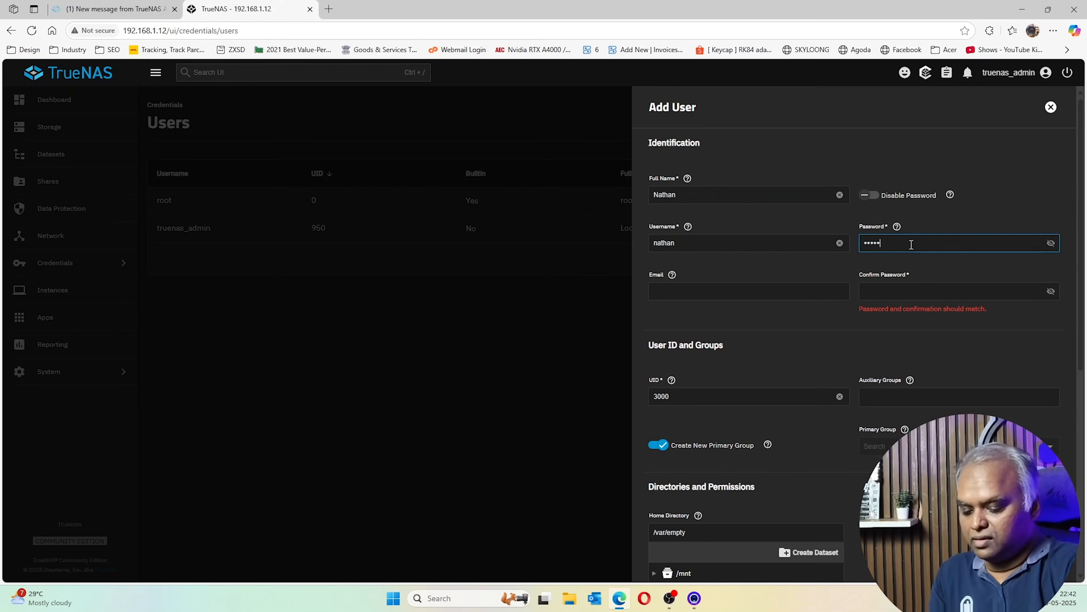
type("•••")
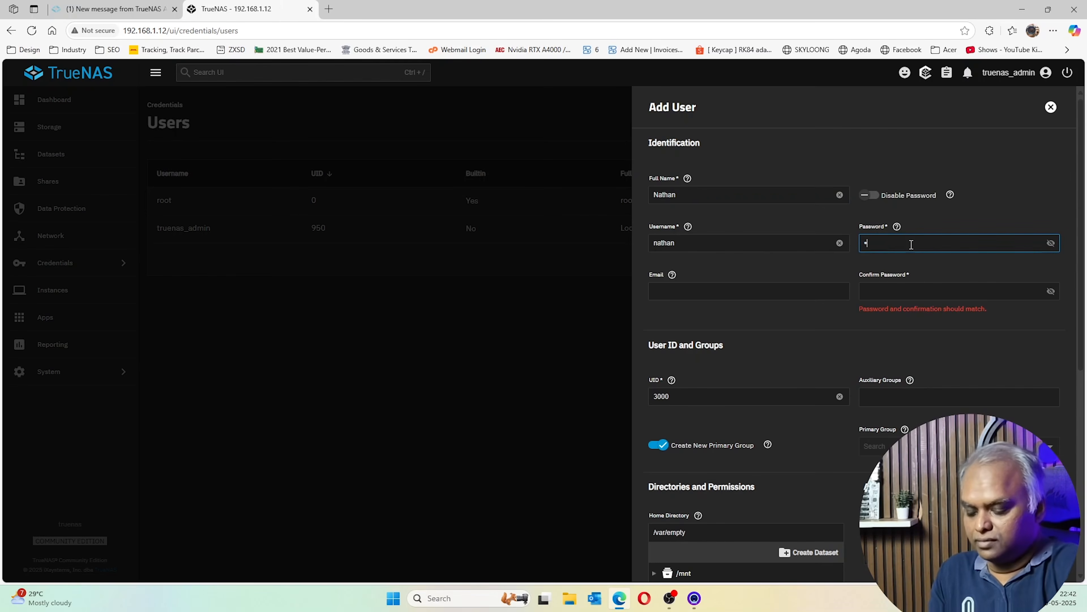
type("•")
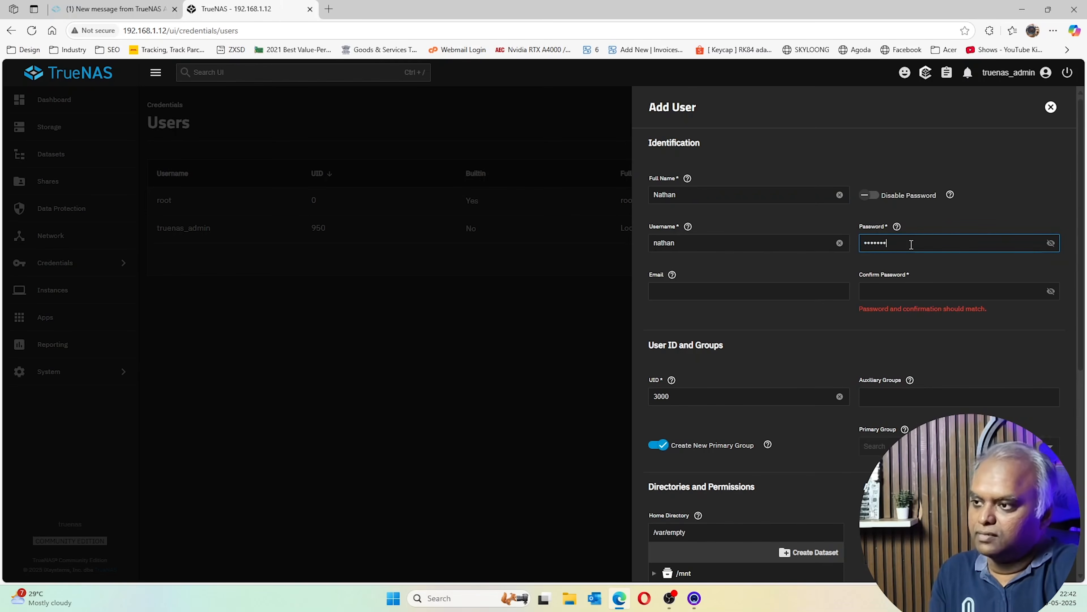
left_click(903, 290)
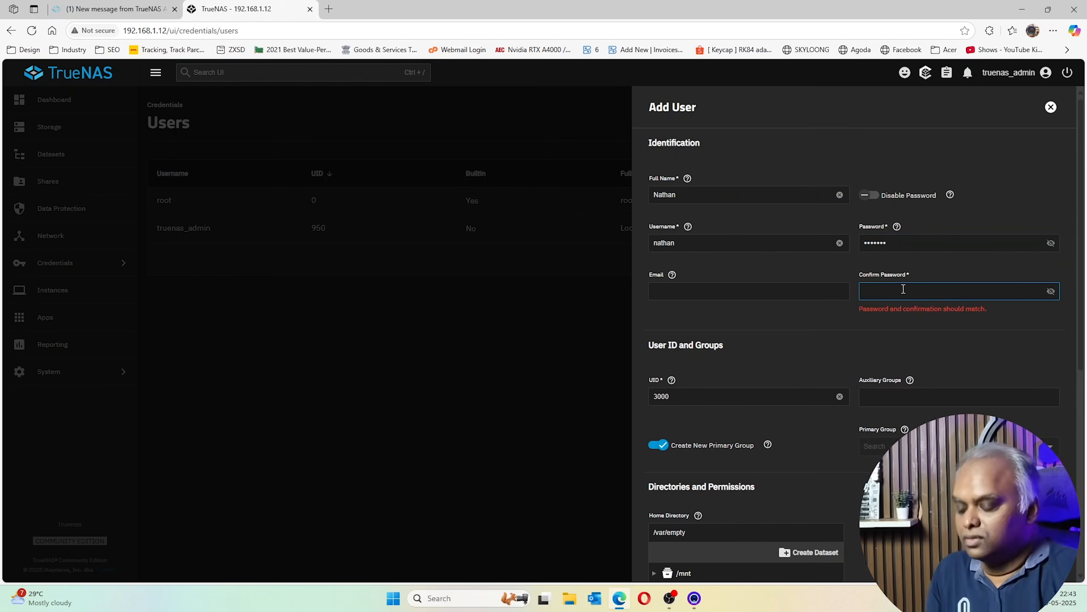
type("•••••••")
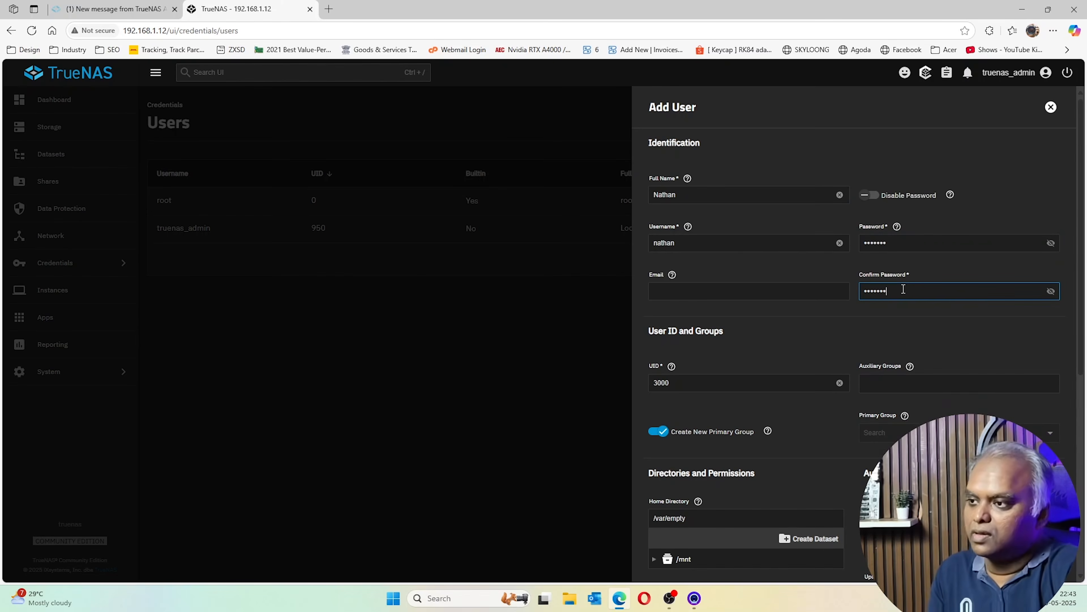
left_click(727, 292)
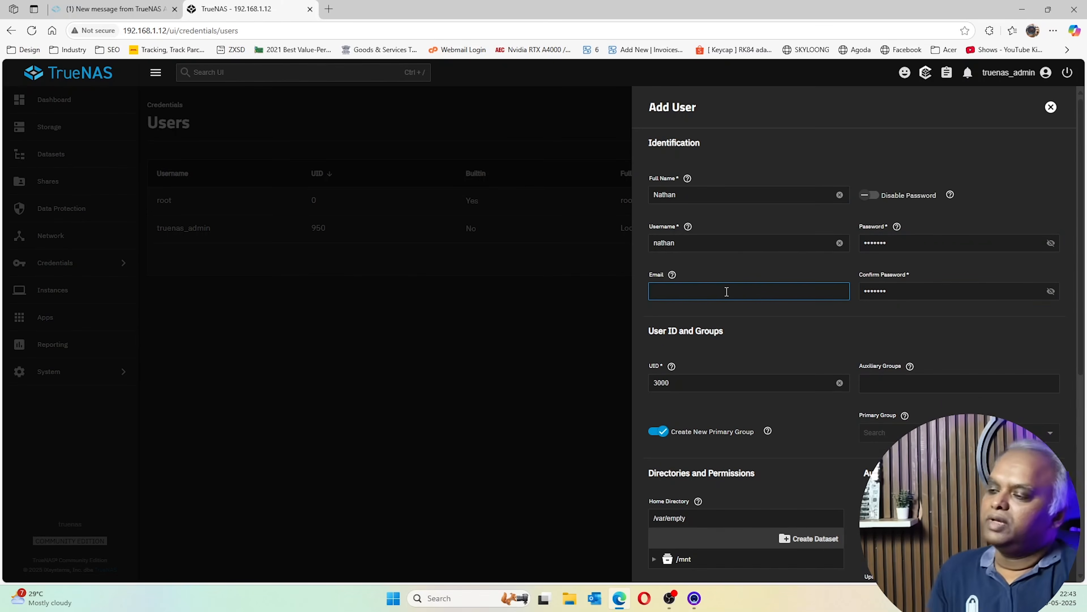
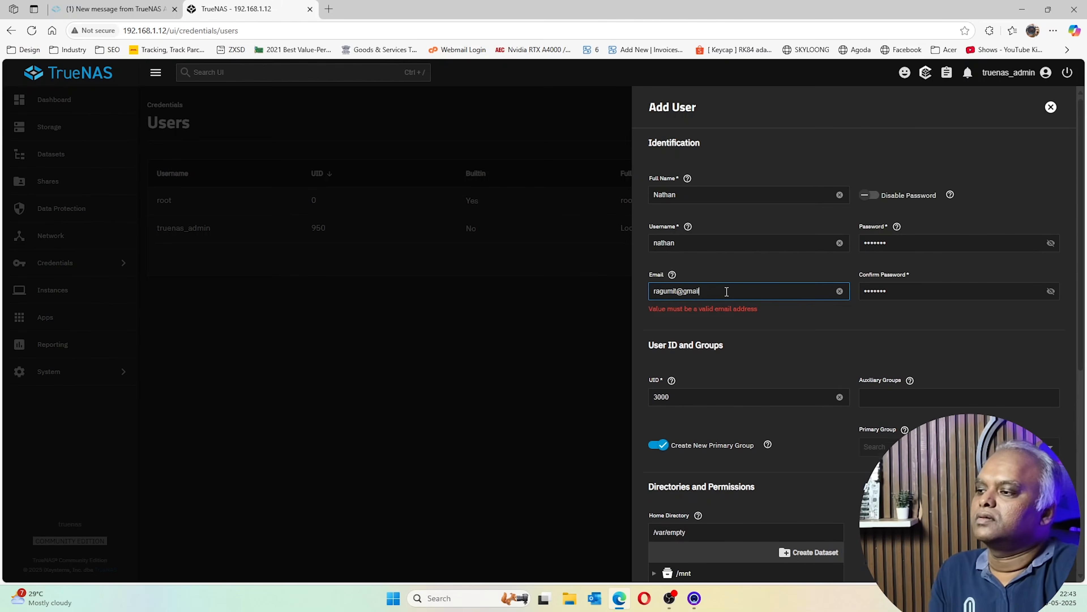
Set the pool's nathands dataset as the user's home directory and save
scroll(743, 316, "down", 4)
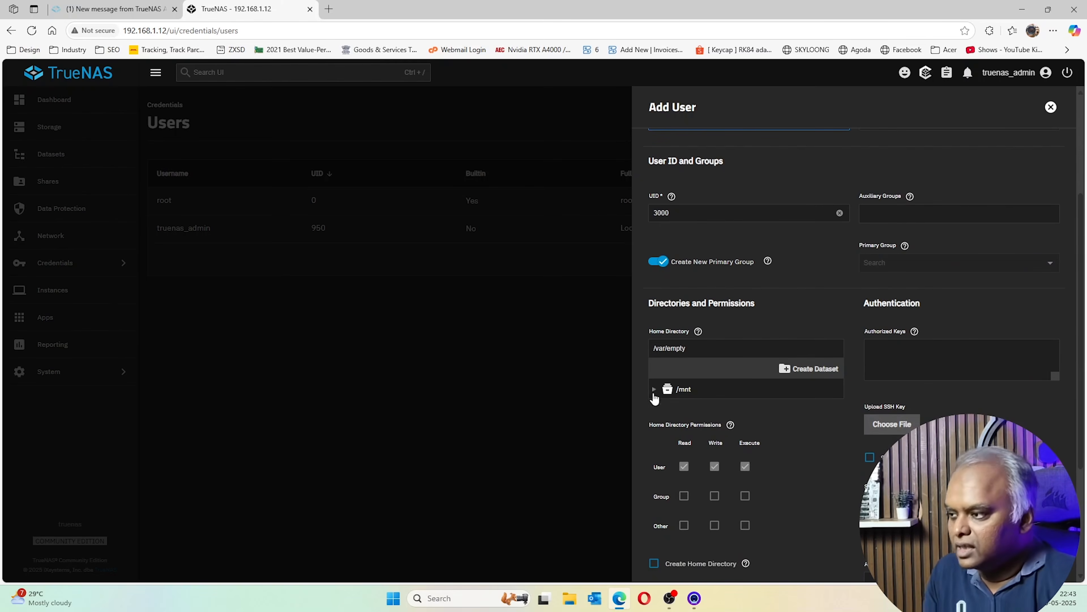
left_click(655, 388)
left_click(666, 406)
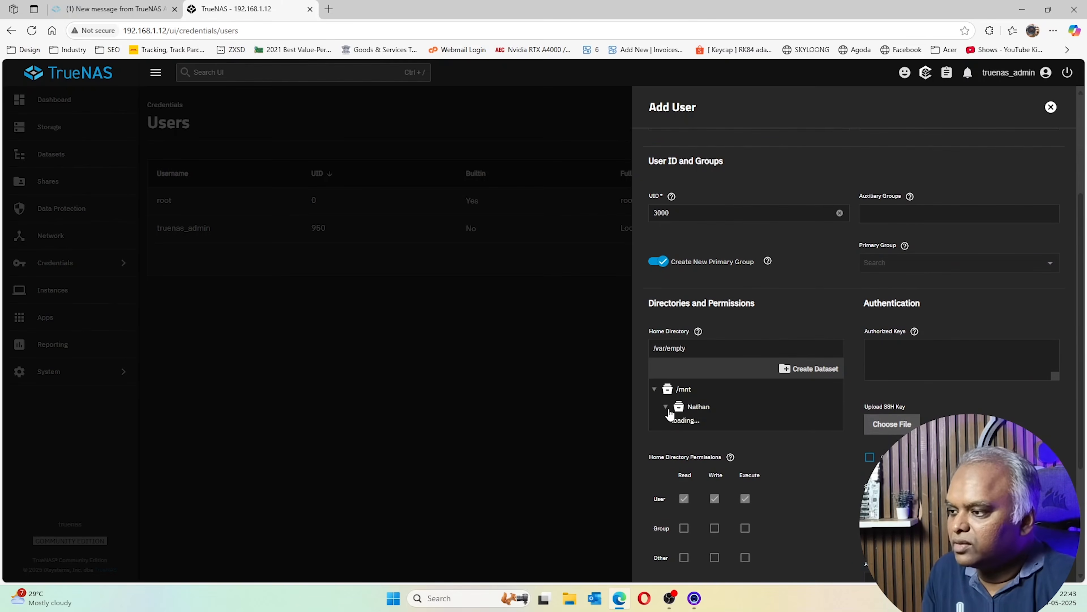
left_click(709, 427)
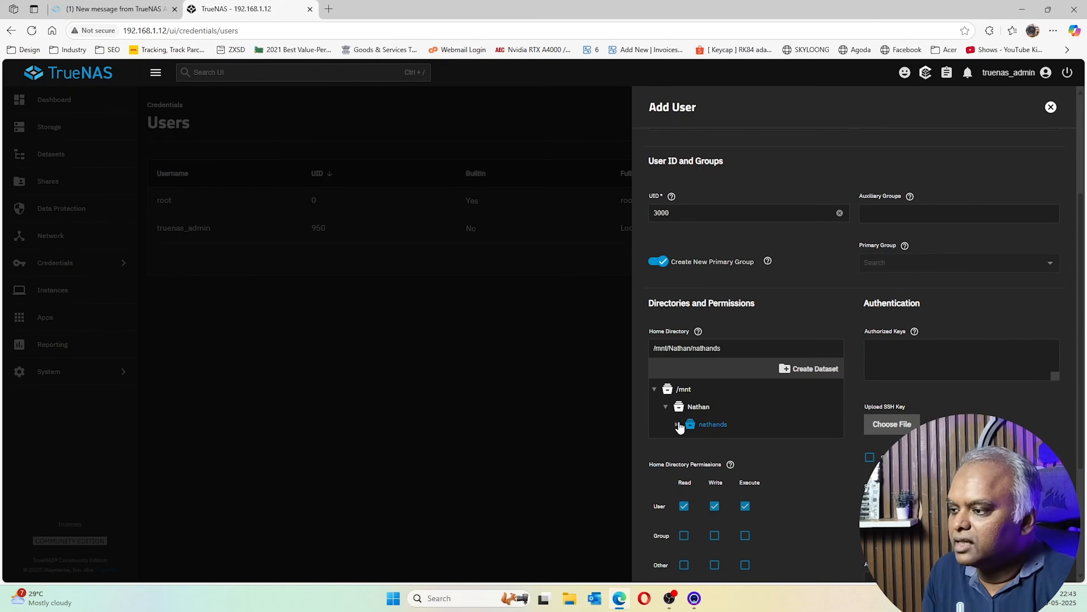
left_click(711, 425)
left_click(713, 425)
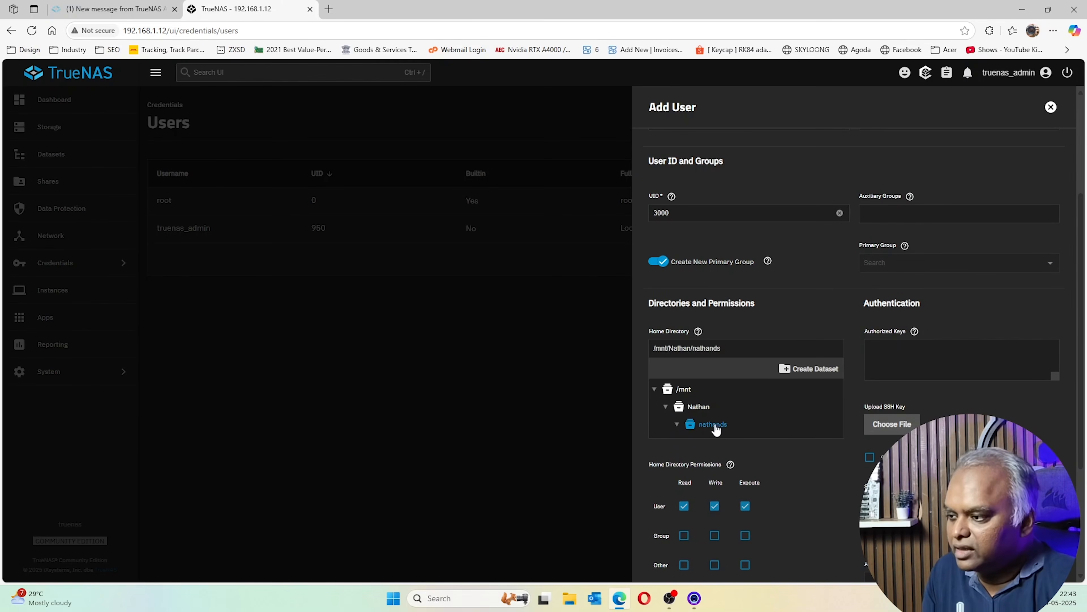
scroll(730, 503, "down", 5)
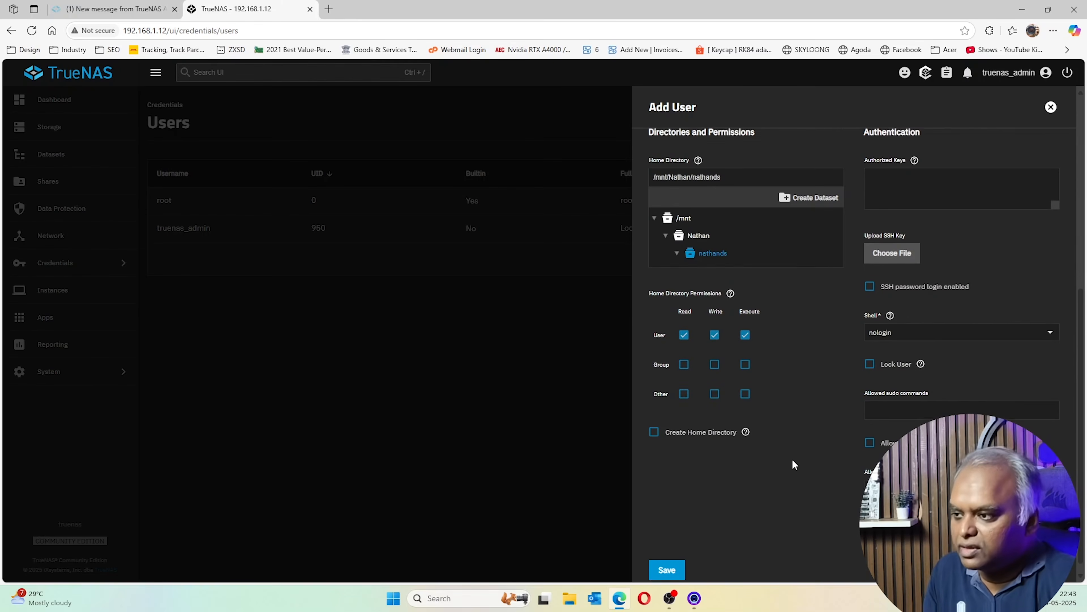
scroll(754, 442, "up", 2)
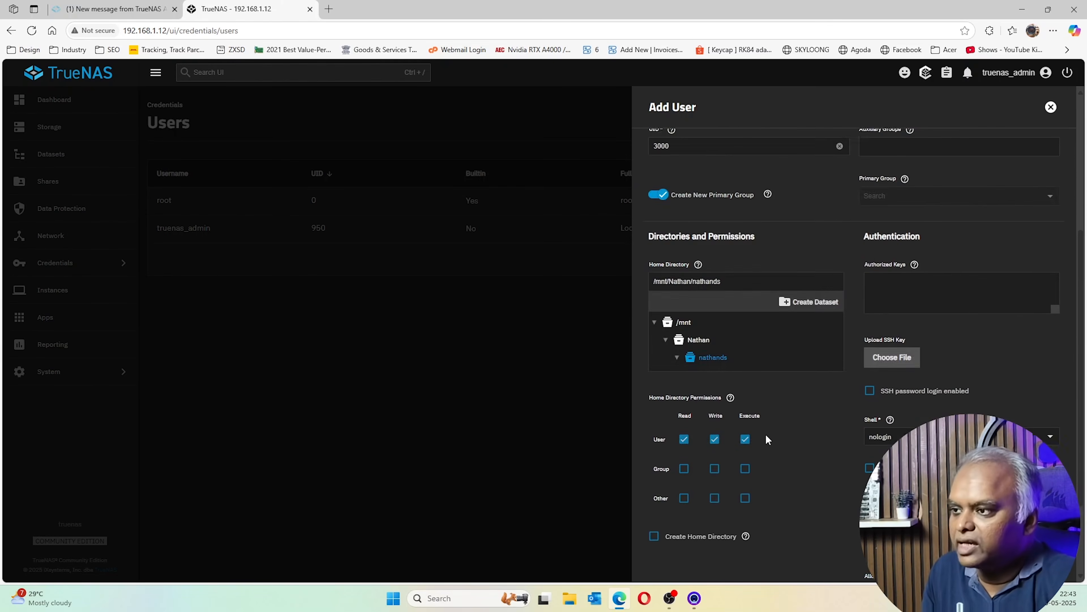
scroll(766, 433, "down", 2)
left_click(672, 568)
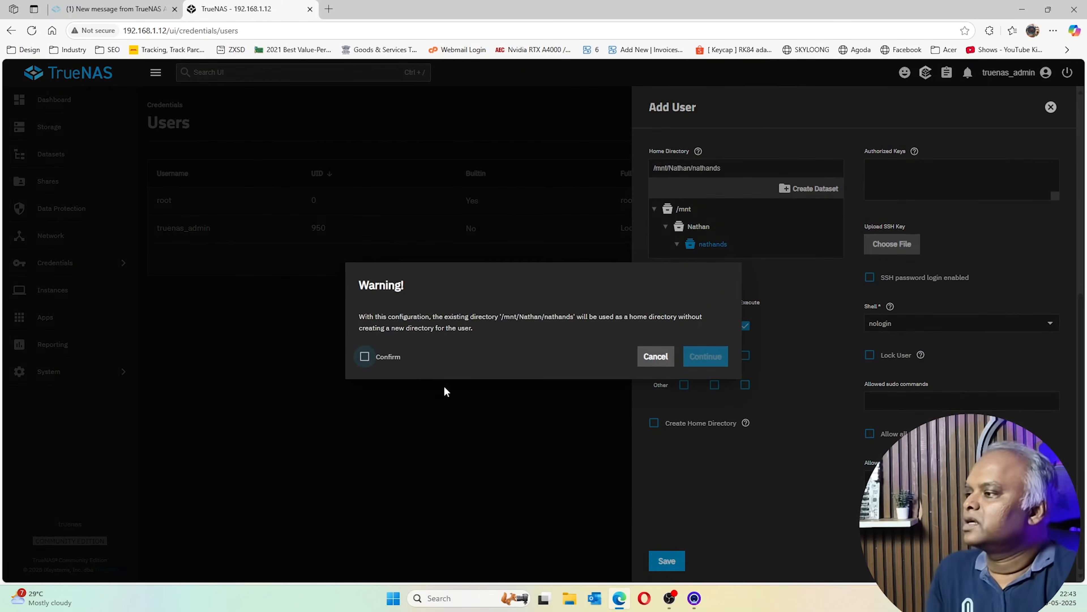
Confirm reusing the nathands directory to create the user, then return to Datasets
left_click(389, 357)
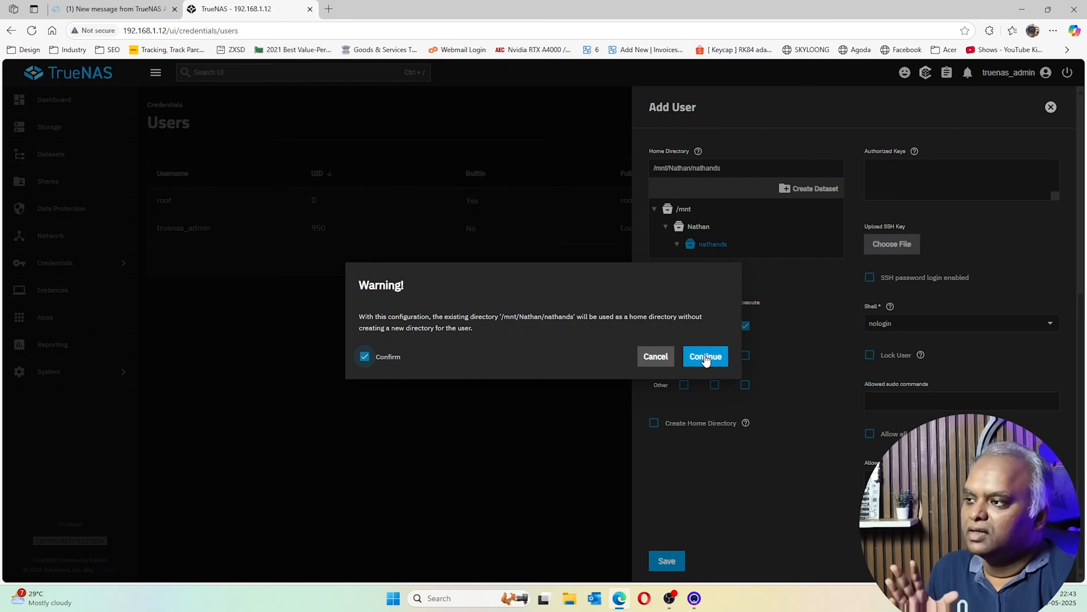
left_click(706, 357)
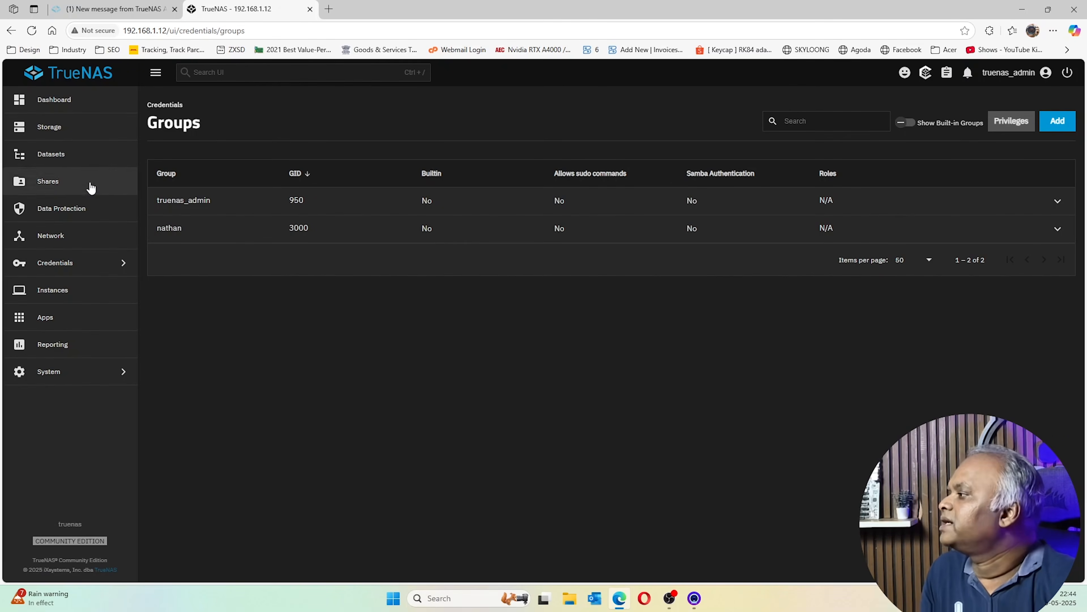
left_click(52, 162)
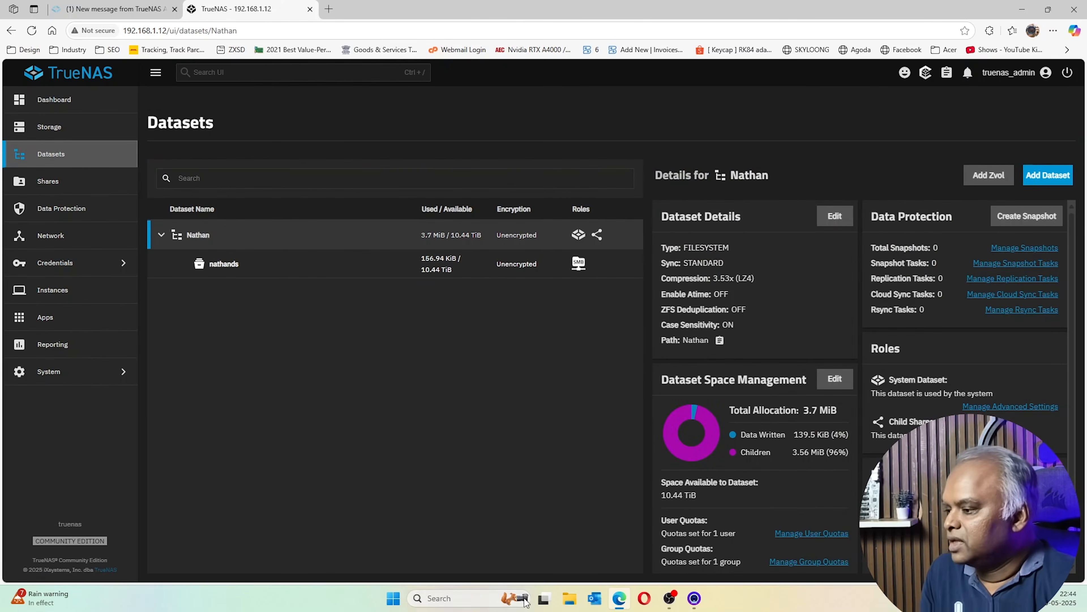
left_click(579, 604)
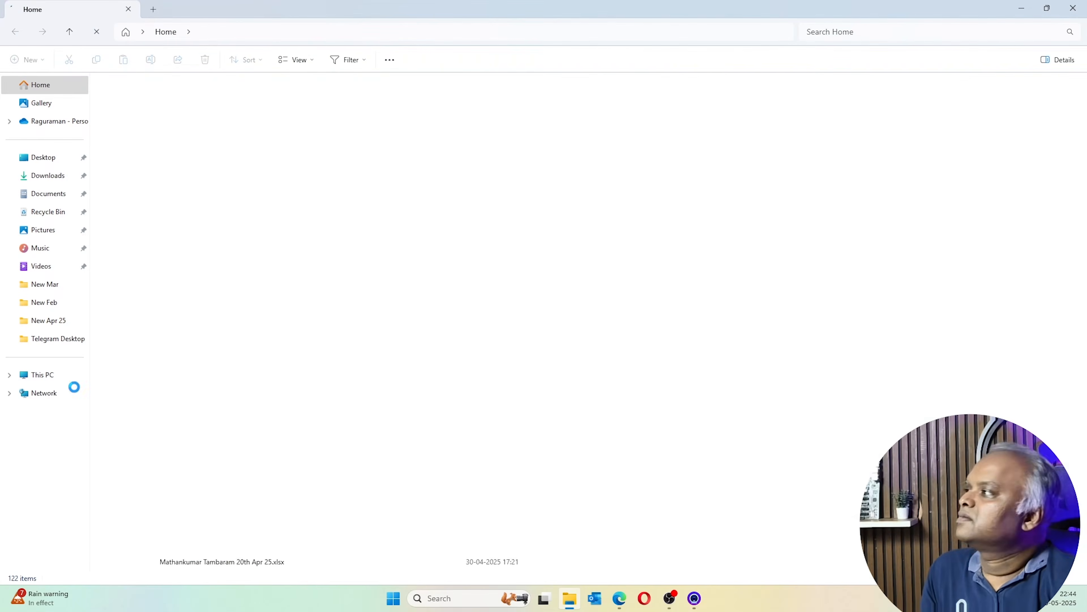
Connect to TRUENAS from the Network view using the new user's username and password
left_click(42, 391)
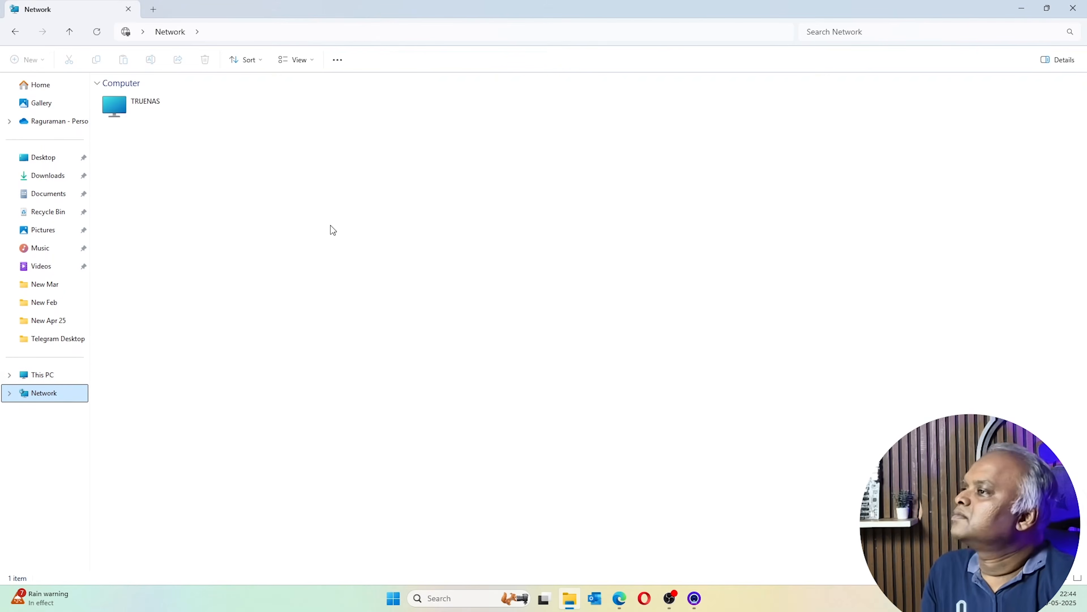
double_click(151, 106)
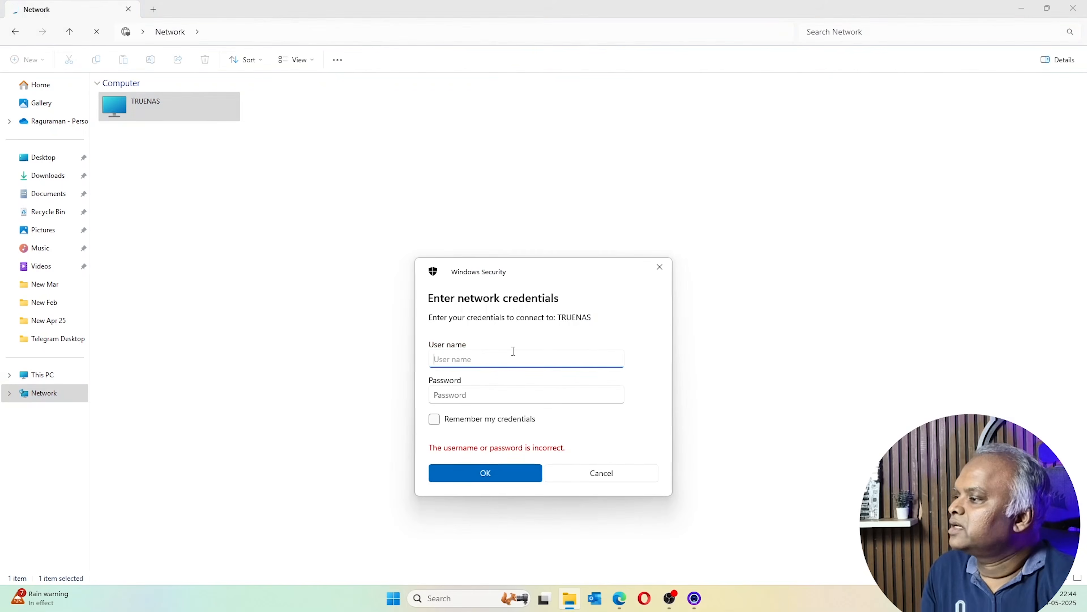
type("nastec")
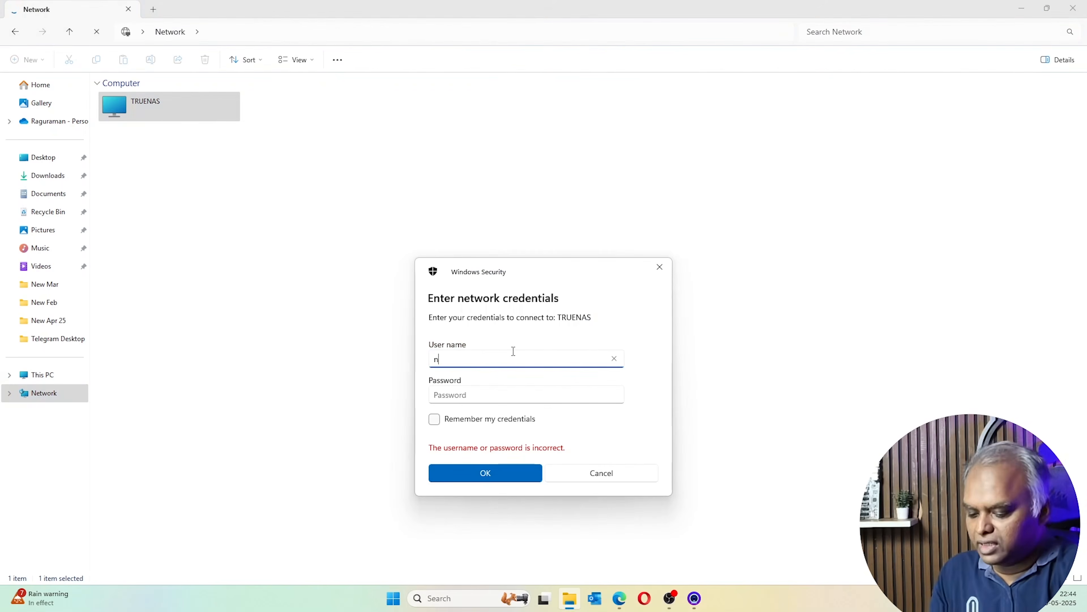
key("BackSpace")
key("BackSpace")
key("BackSpace")
key("BackSpace")
key("BackSpace")
type("t")
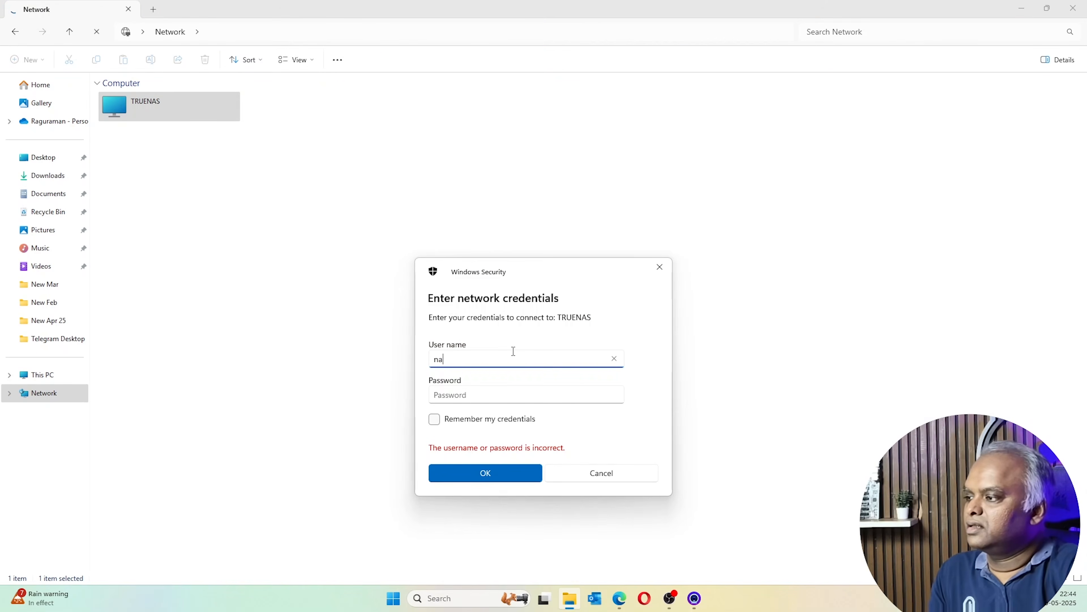
type("than")
key("Tab")
type("•••••••")
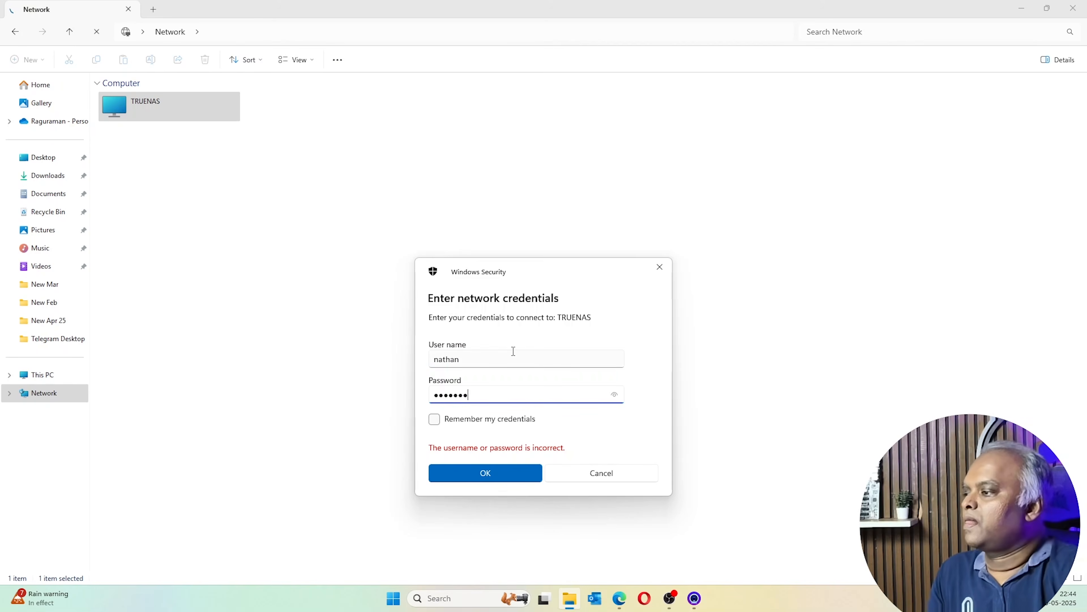
key("Return")
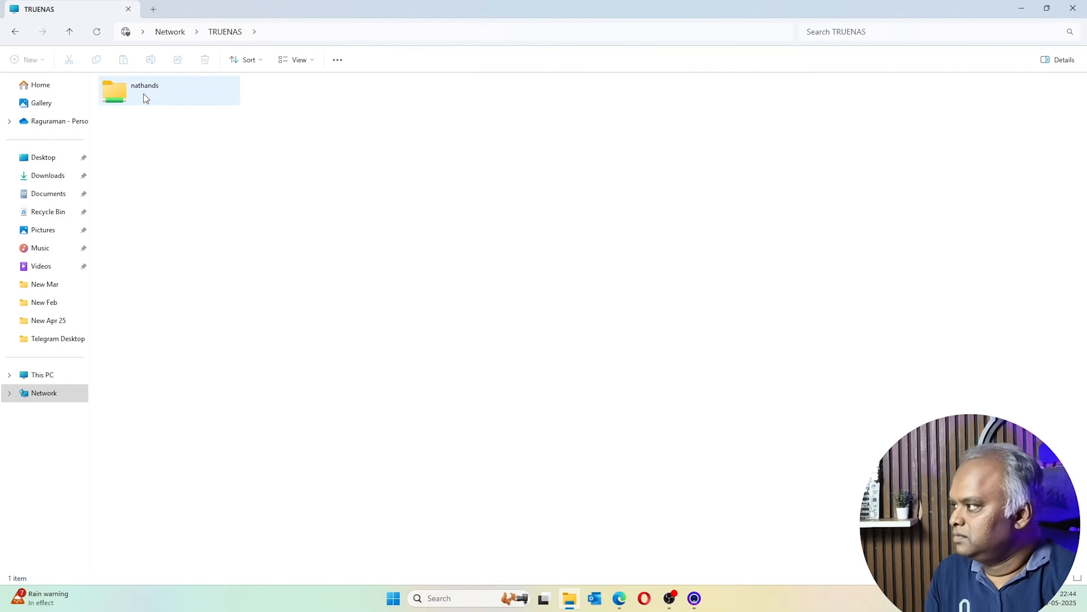
Open the nathands share to verify it is empty, then go back to Network
double_click(143, 93)
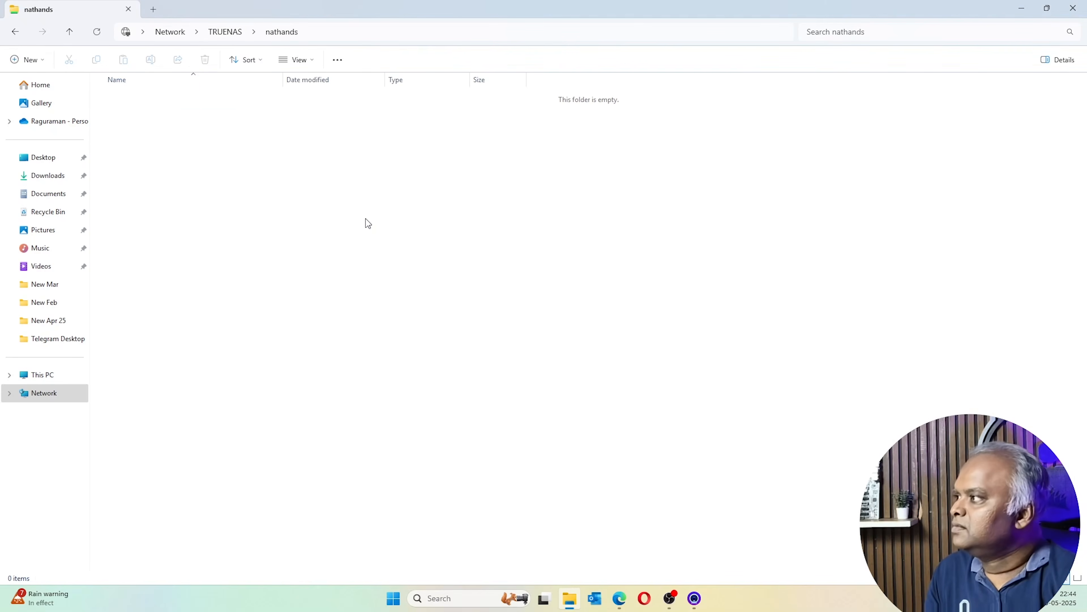
left_click(225, 32)
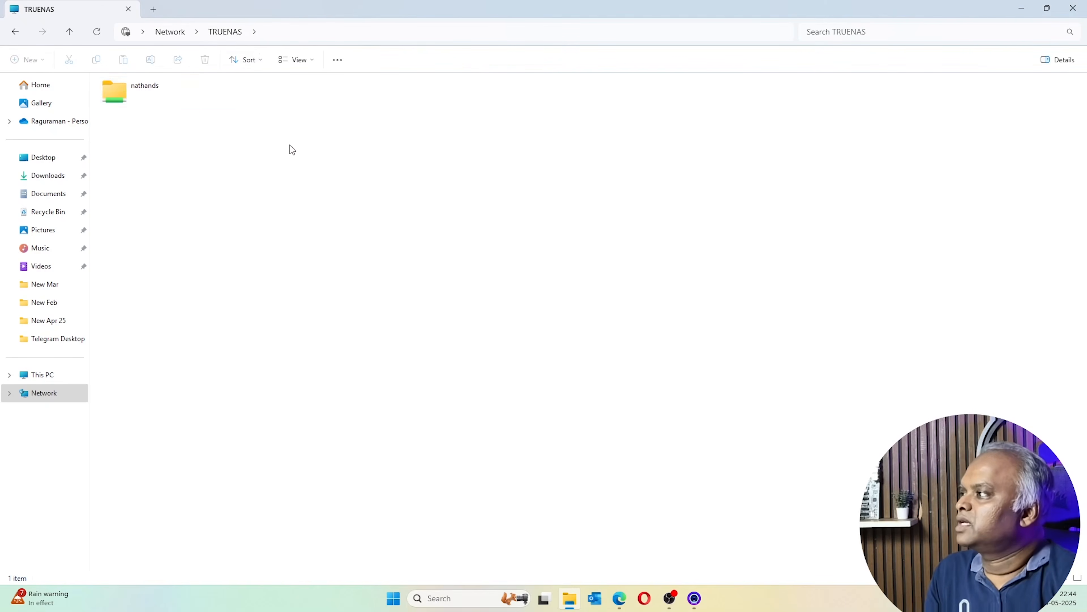
double_click(122, 94)
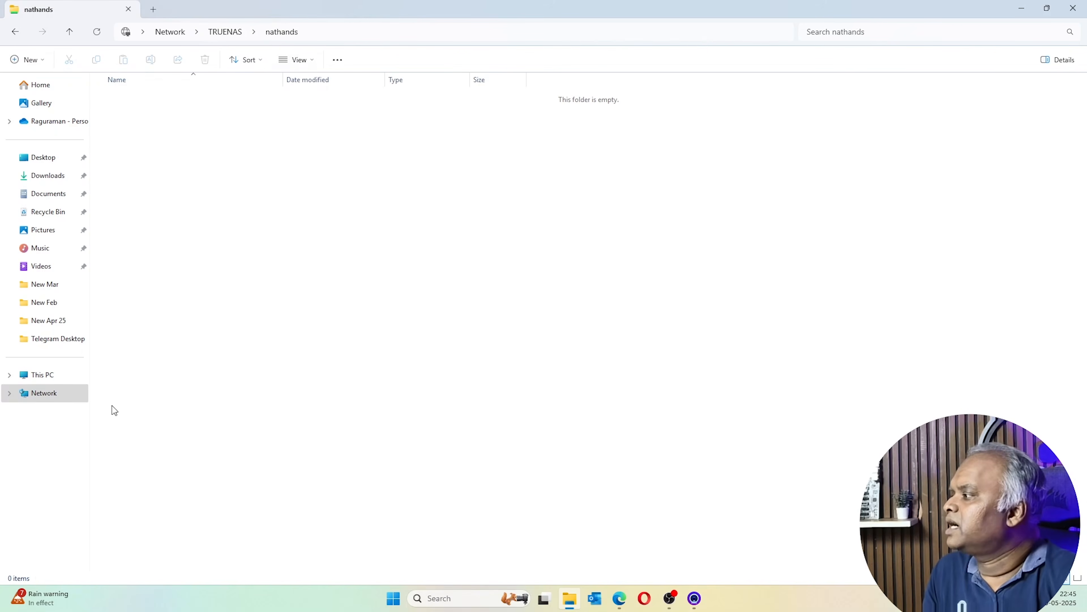
left_click(37, 392)
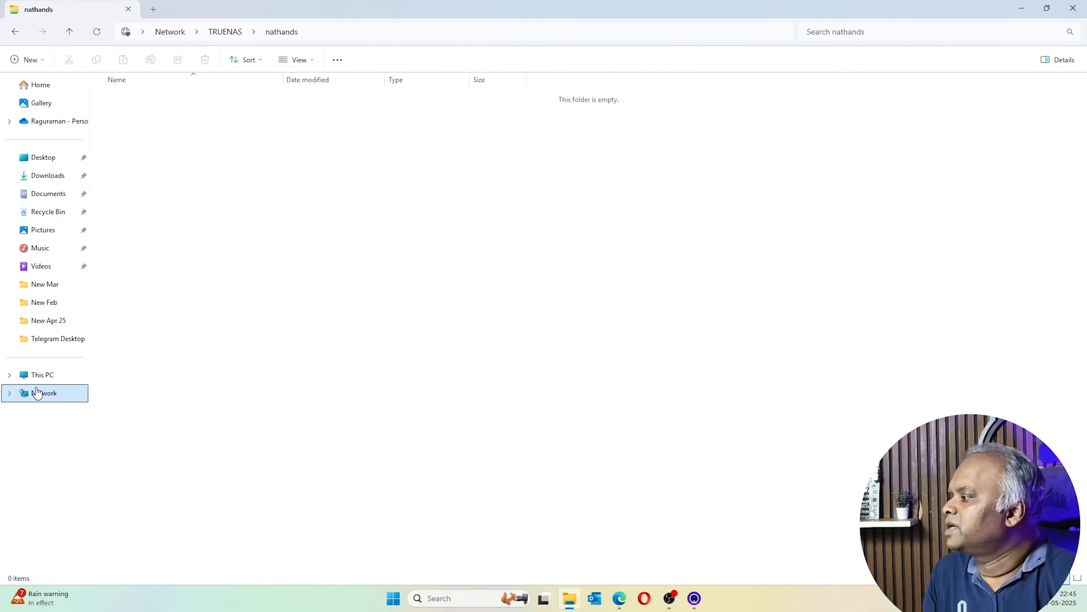
Start mapping a network drive from This PC, keeping Z: as the drive letter
left_click(338, 62)
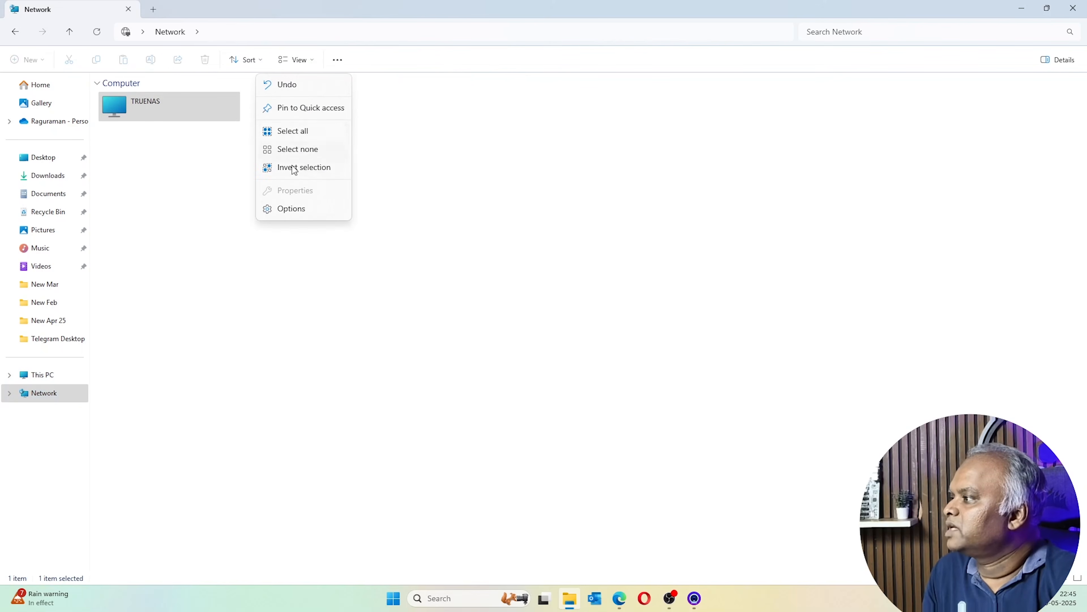
left_click(42, 374)
left_click(338, 61)
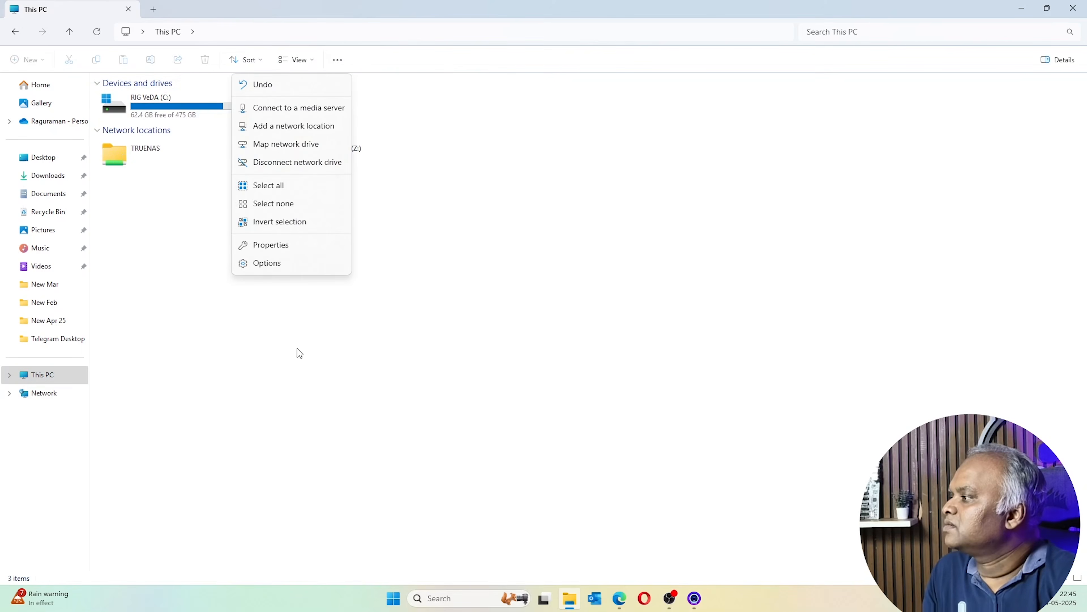
left_click(299, 144)
left_click(529, 258)
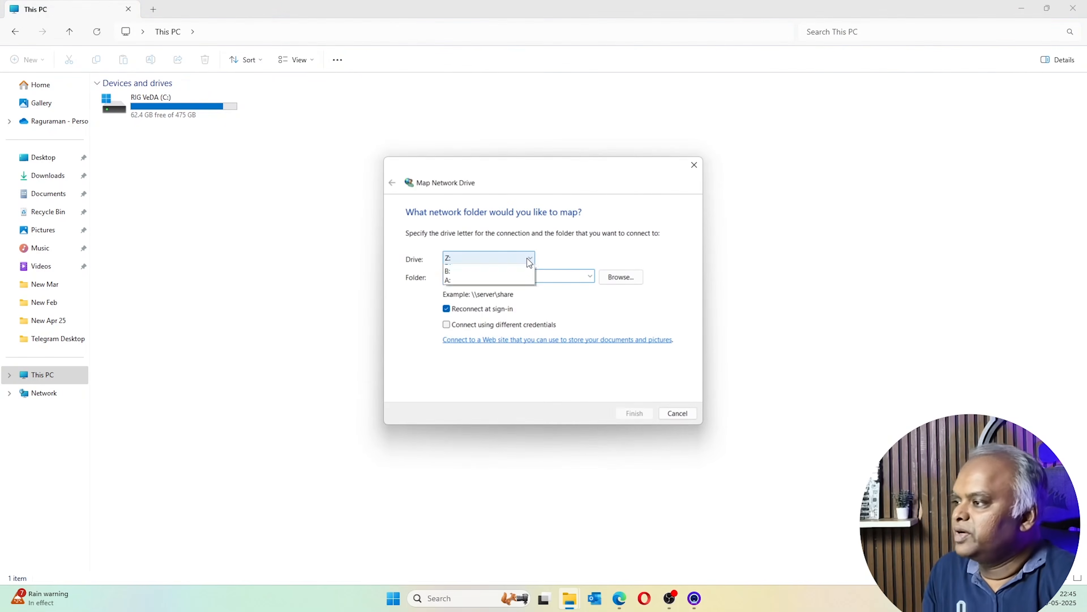
left_click(529, 267)
Map Z: to the TRUENAS nathands share, then go back to the TrueNAS web page
left_click(590, 276)
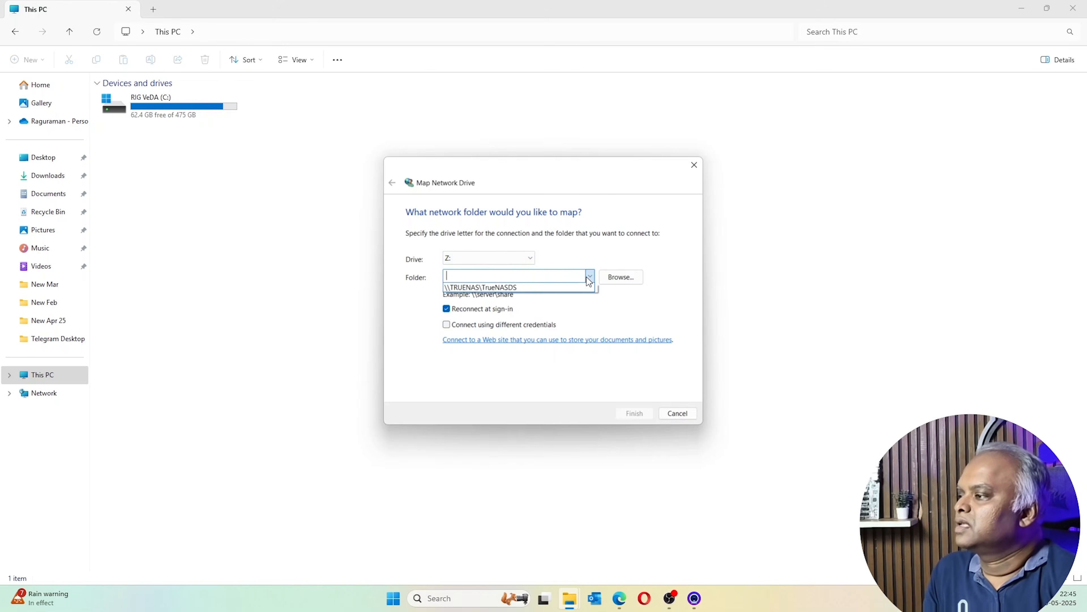
left_click(622, 276)
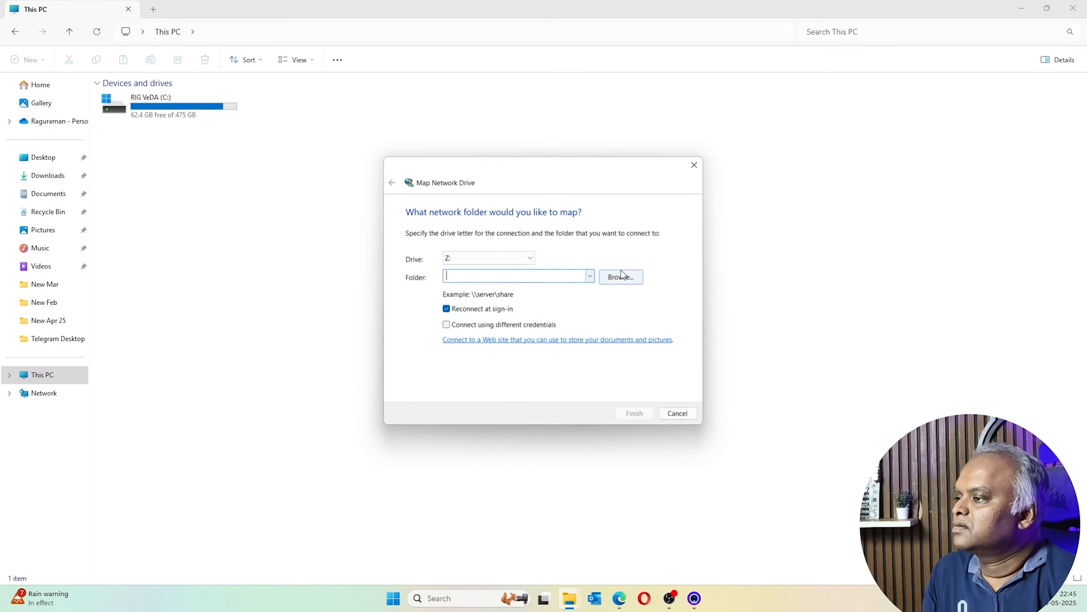
left_click(621, 276)
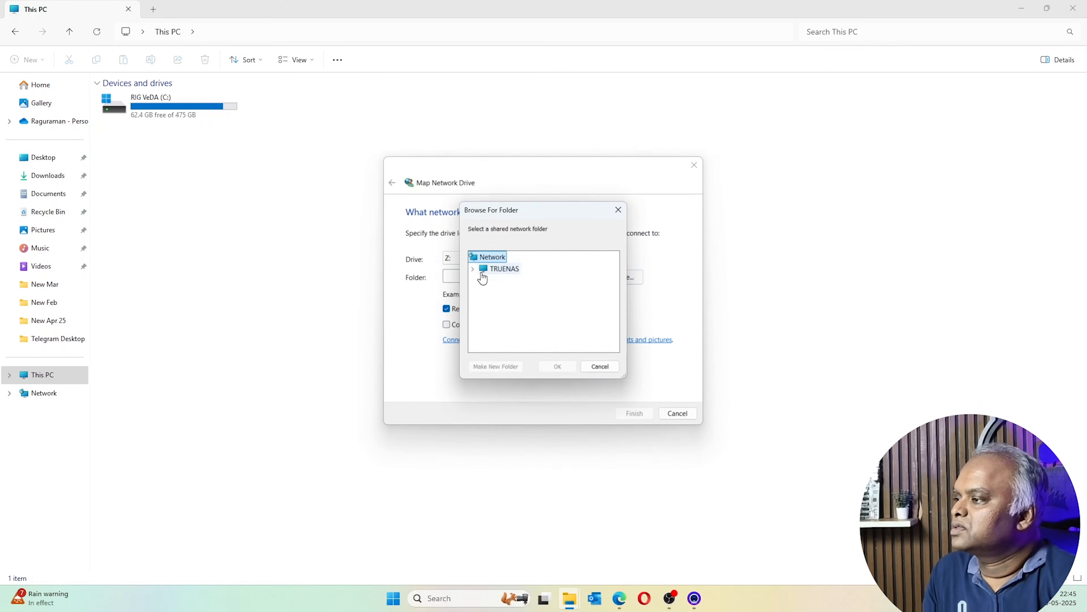
left_click(512, 281)
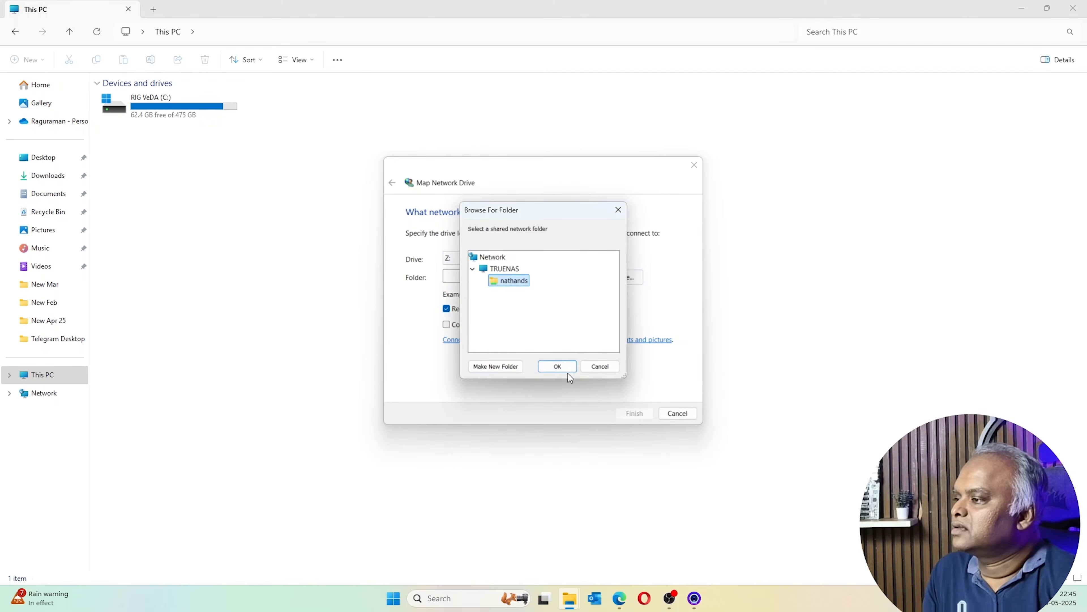
left_click(571, 369)
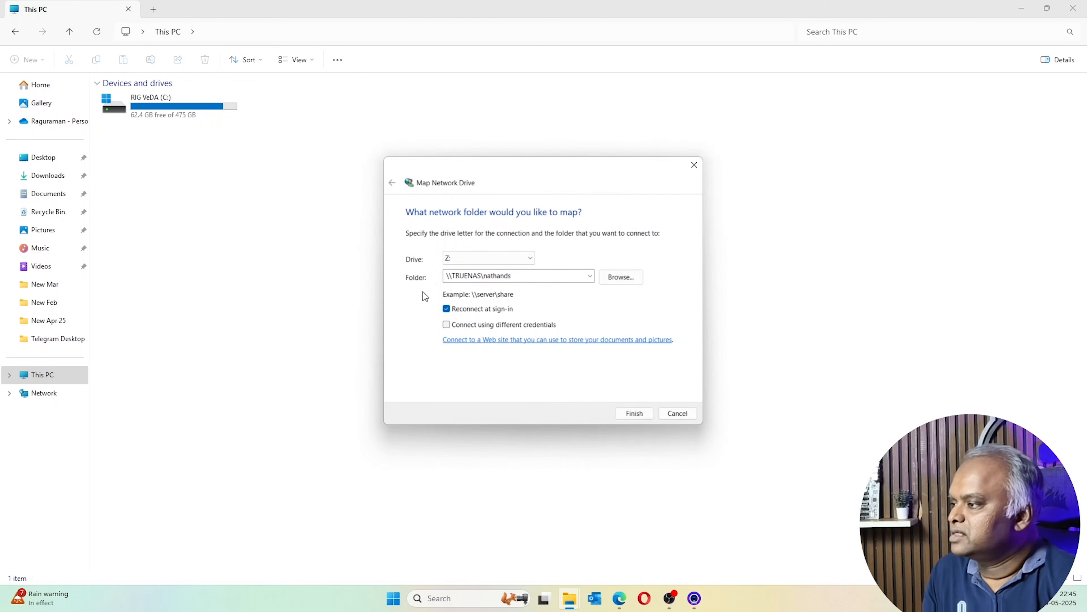
left_click(635, 413)
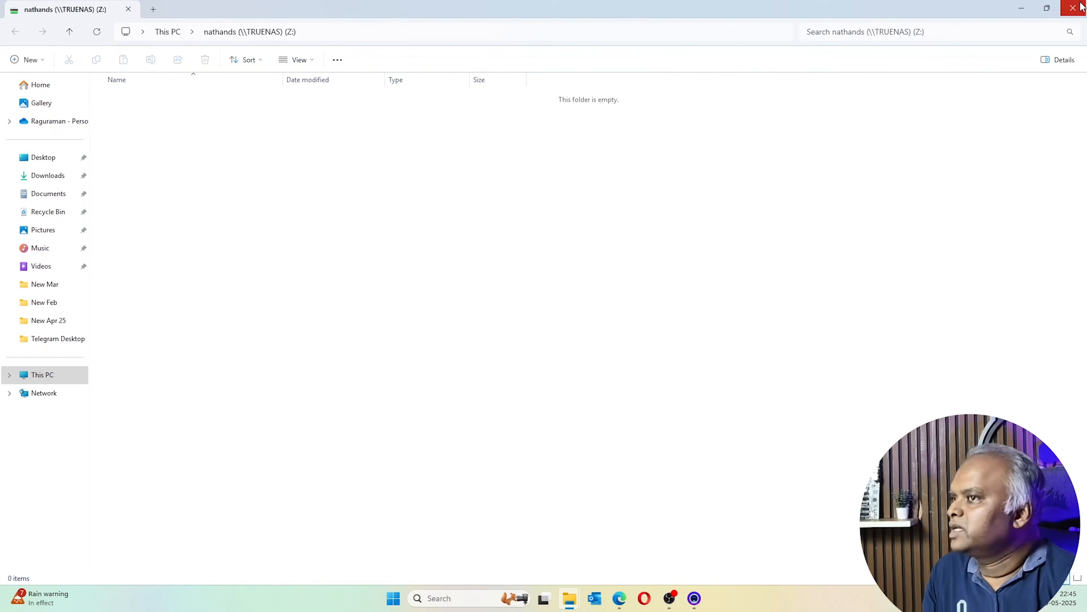
left_click(1074, 8)
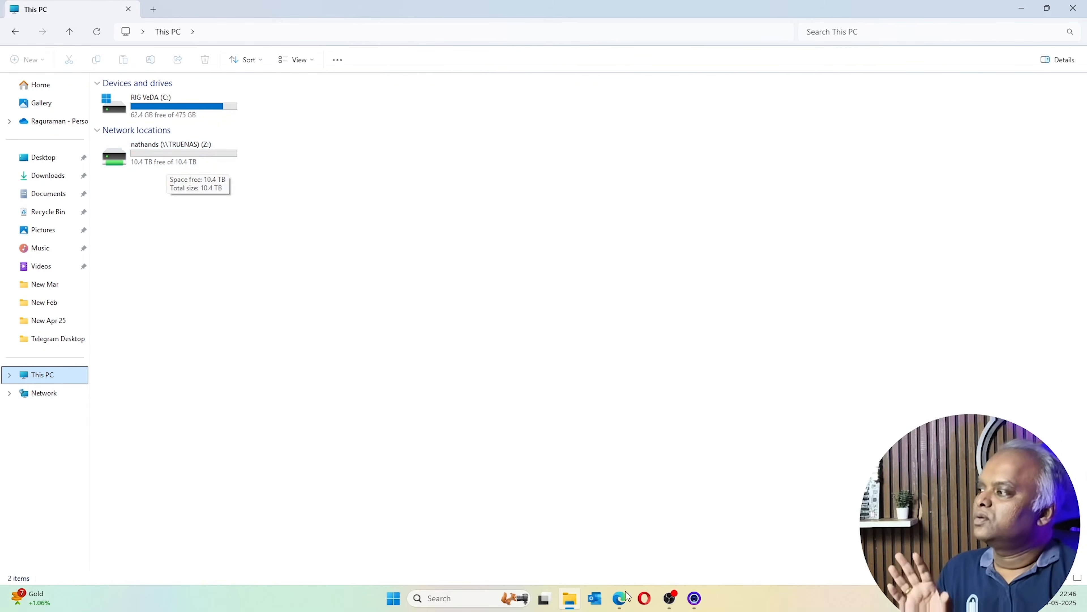
left_click(620, 598)
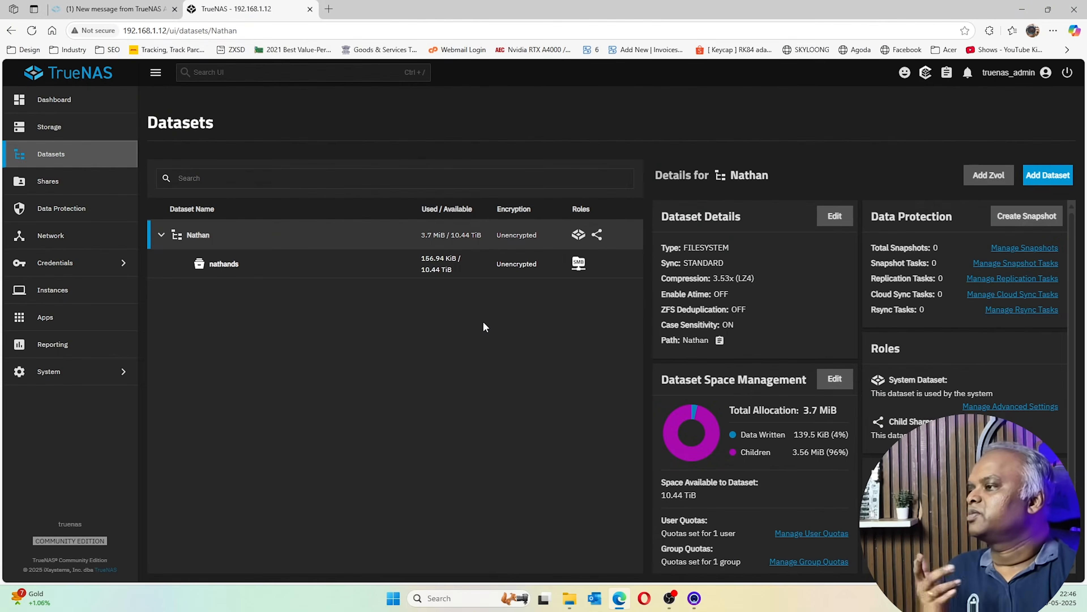
scroll(762, 385, "down", 3)
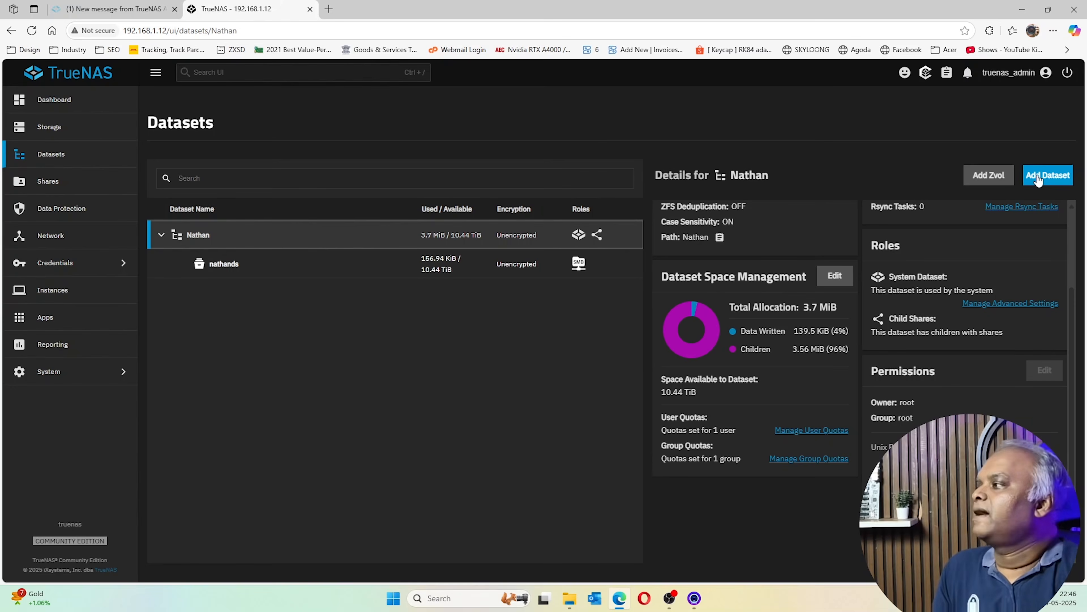
left_click(101, 327)
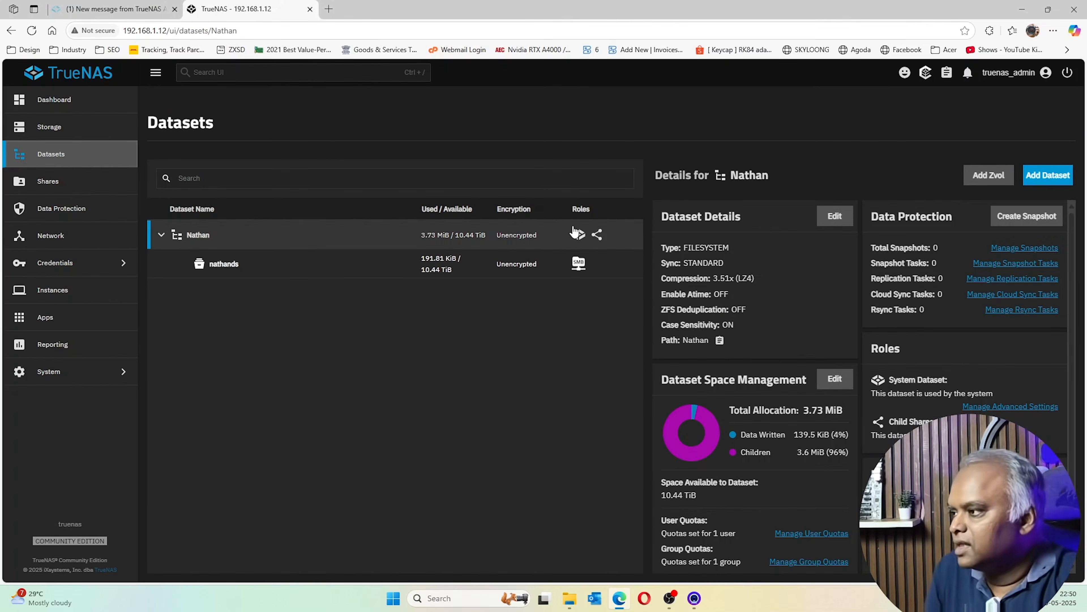
Create a dataset named 'applications' in the Nathan pool using the Apps preset
left_click(1044, 177)
left_click(761, 257)
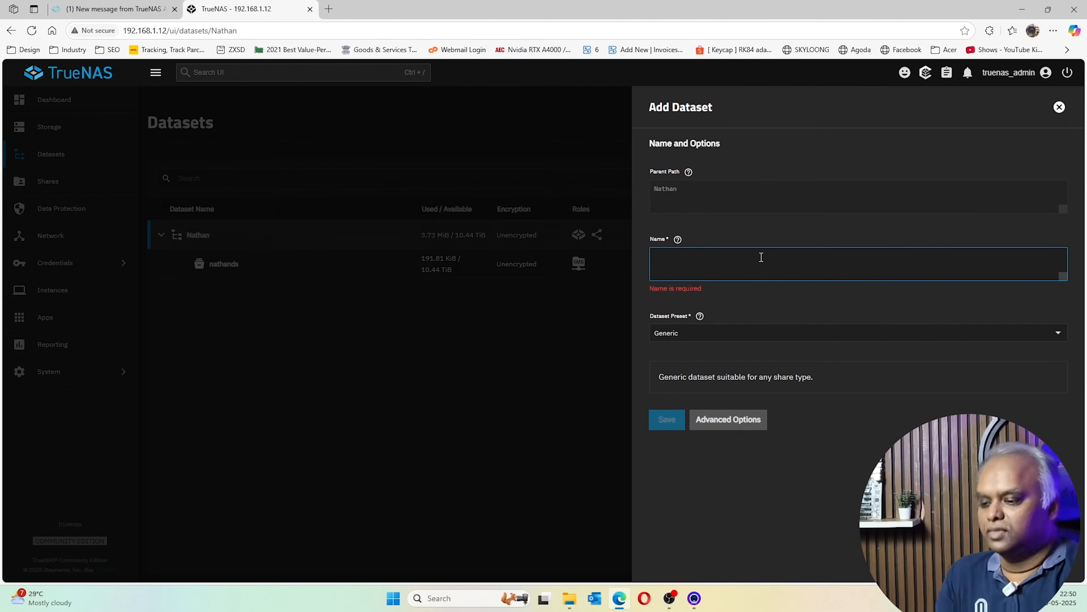
type("application")
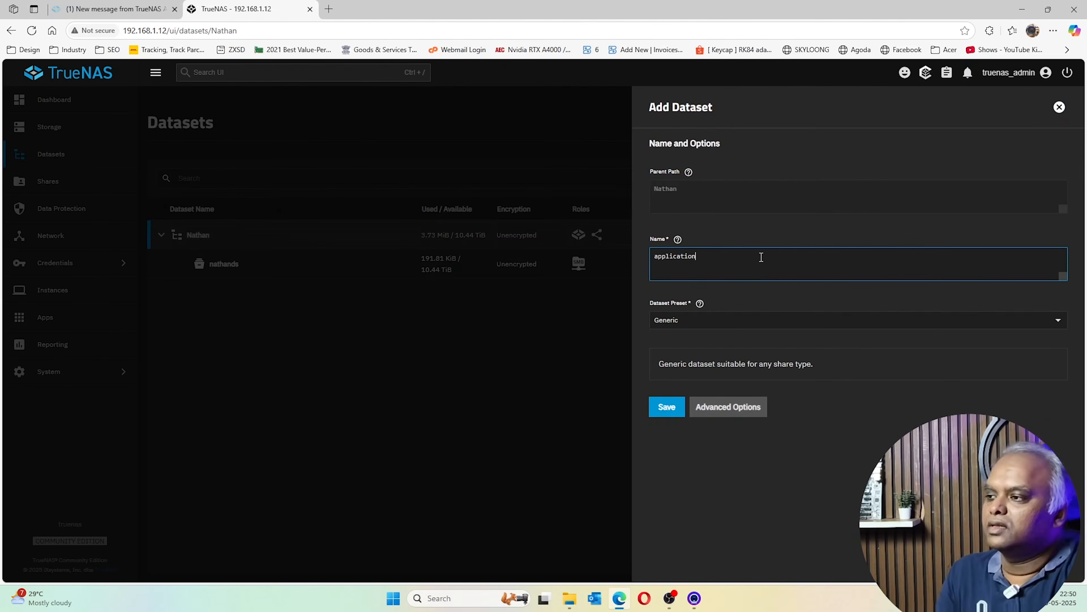
type("s")
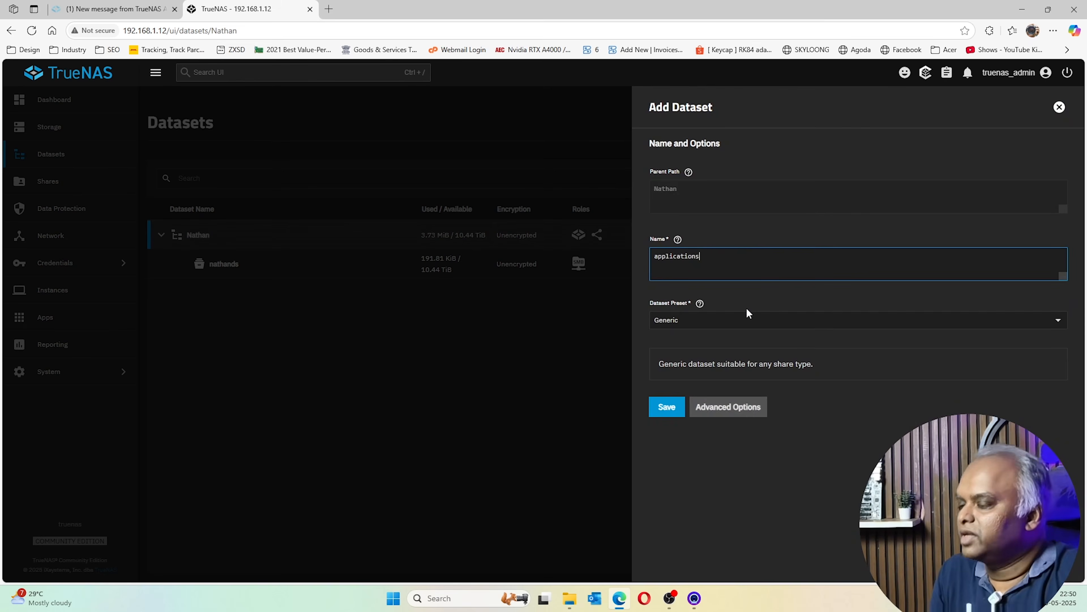
left_click(780, 319)
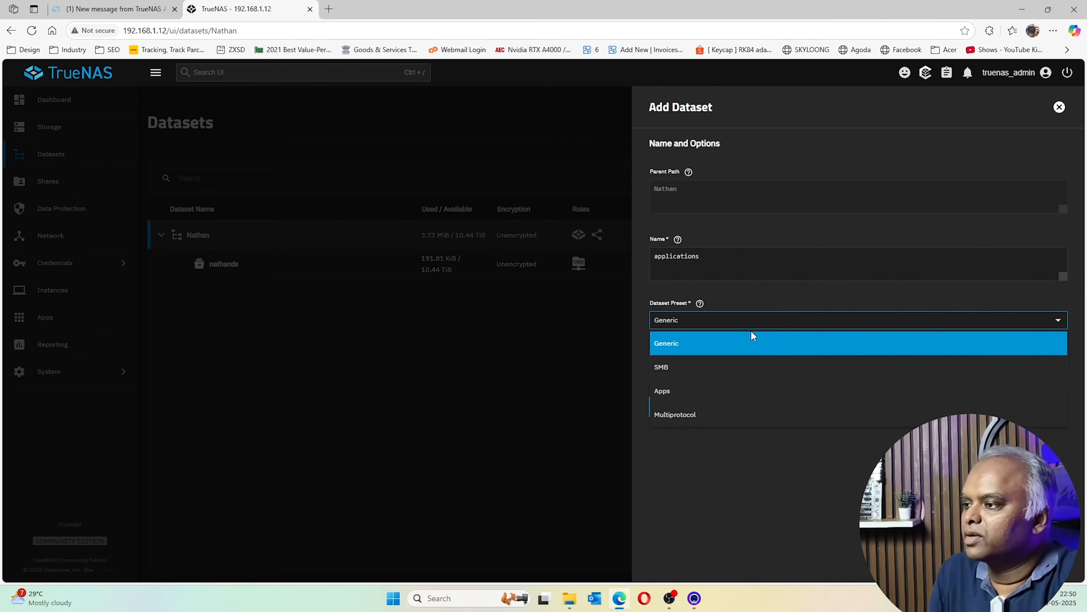
left_click(707, 389)
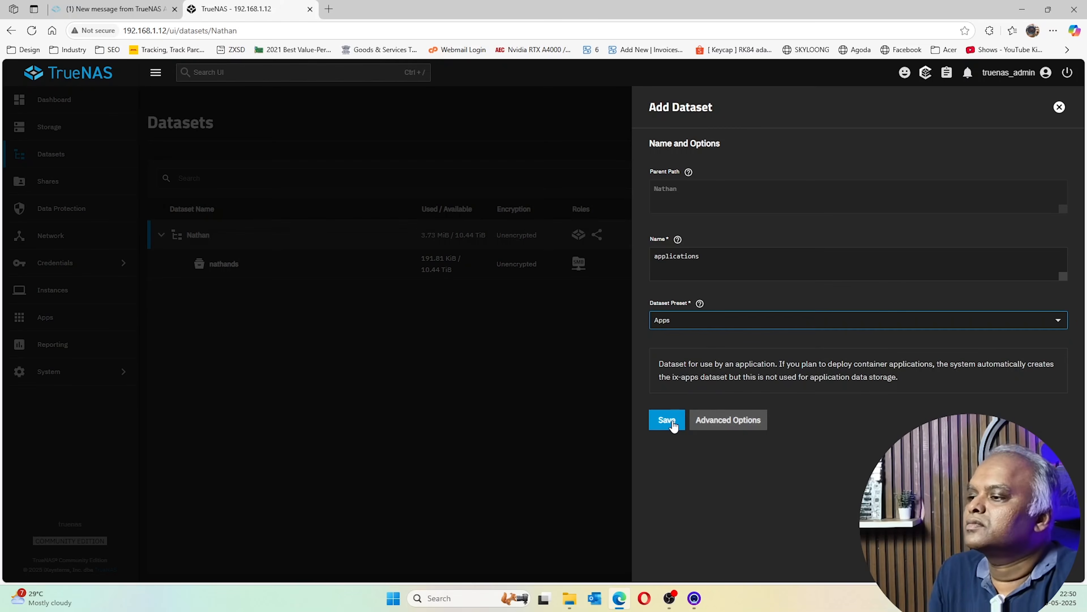
left_click(668, 421)
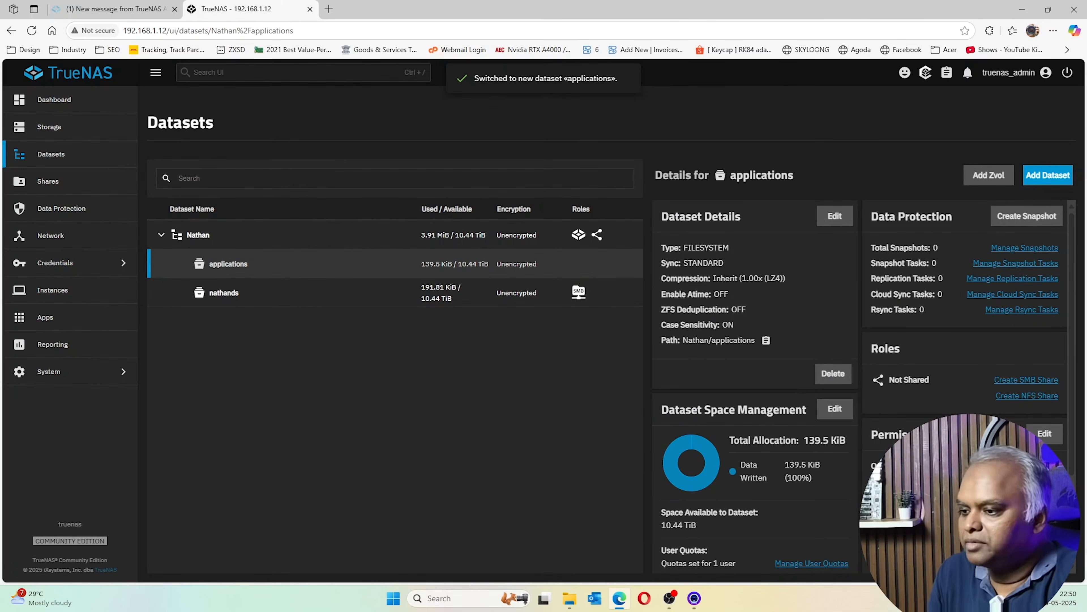
scroll(860, 386, "down", 3)
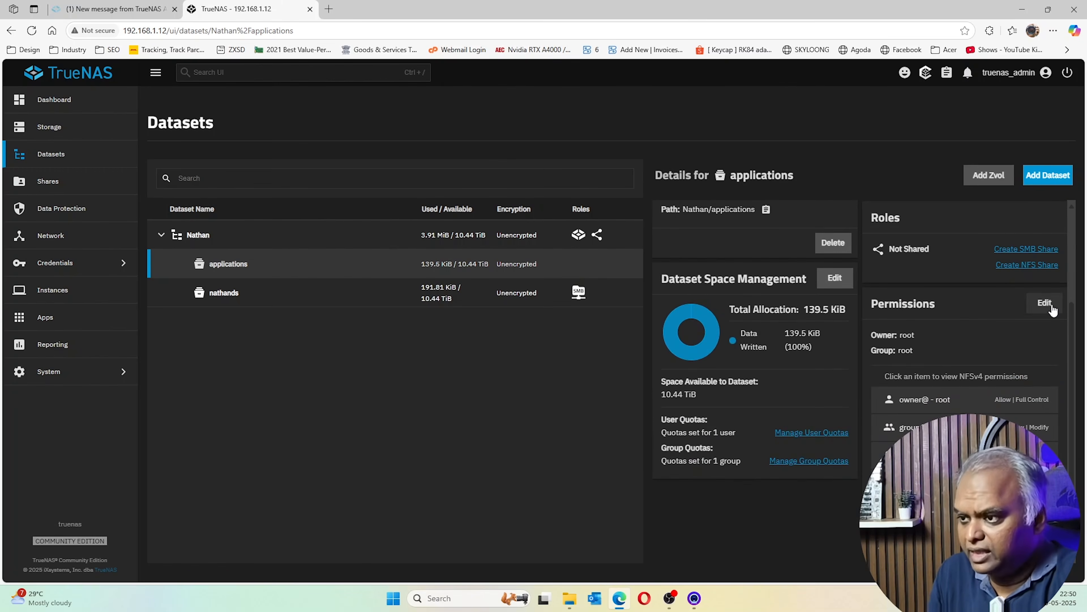
Open the applications dataset's ACL editor and set the owner to www-data
left_click(1045, 303)
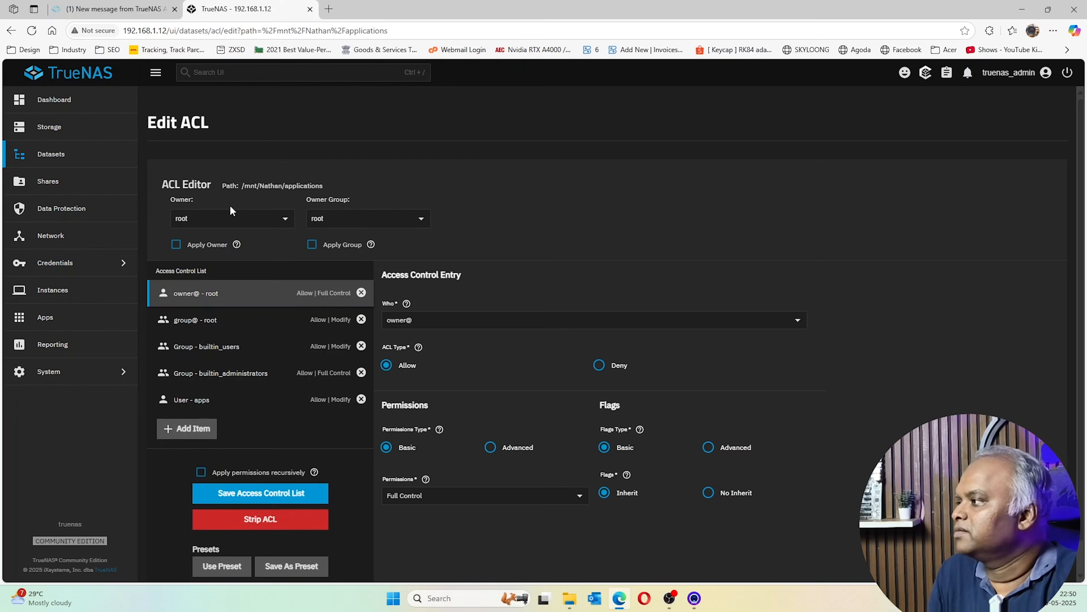
left_click(226, 218)
type("www")
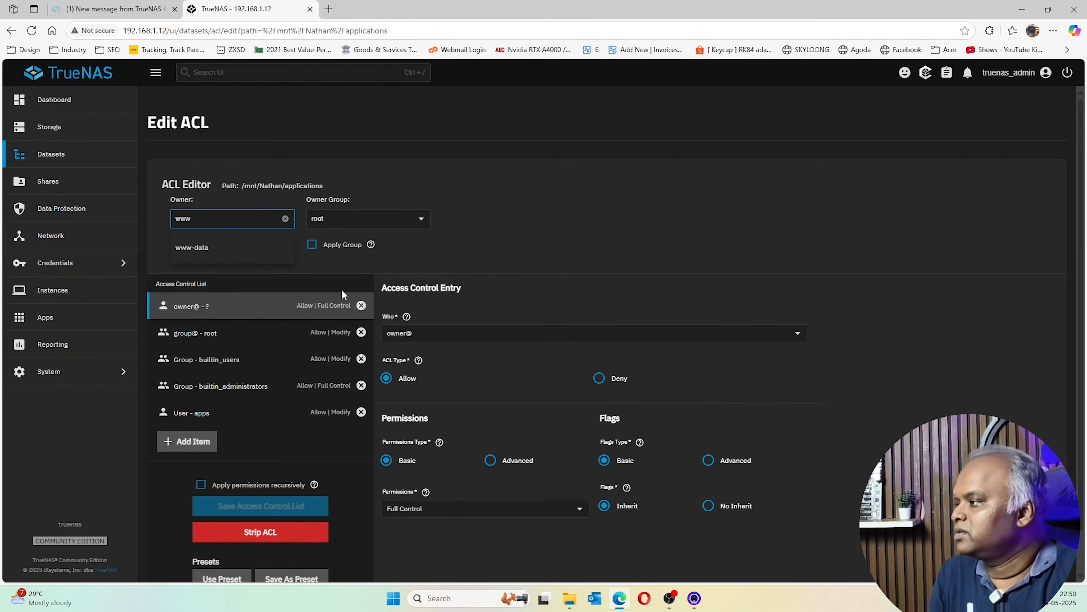
type("-da")
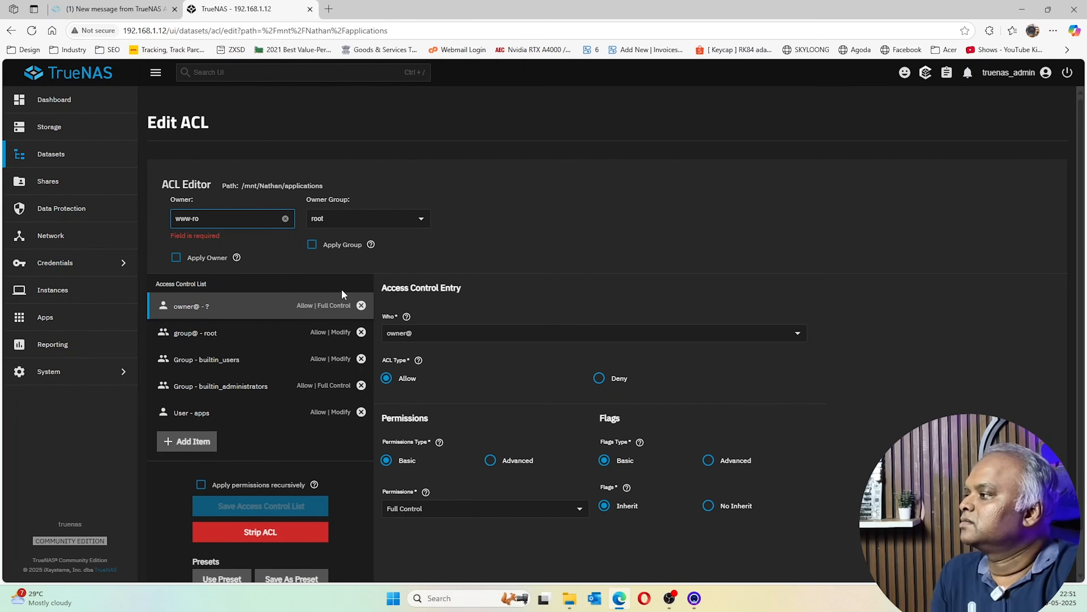
key("Tab")
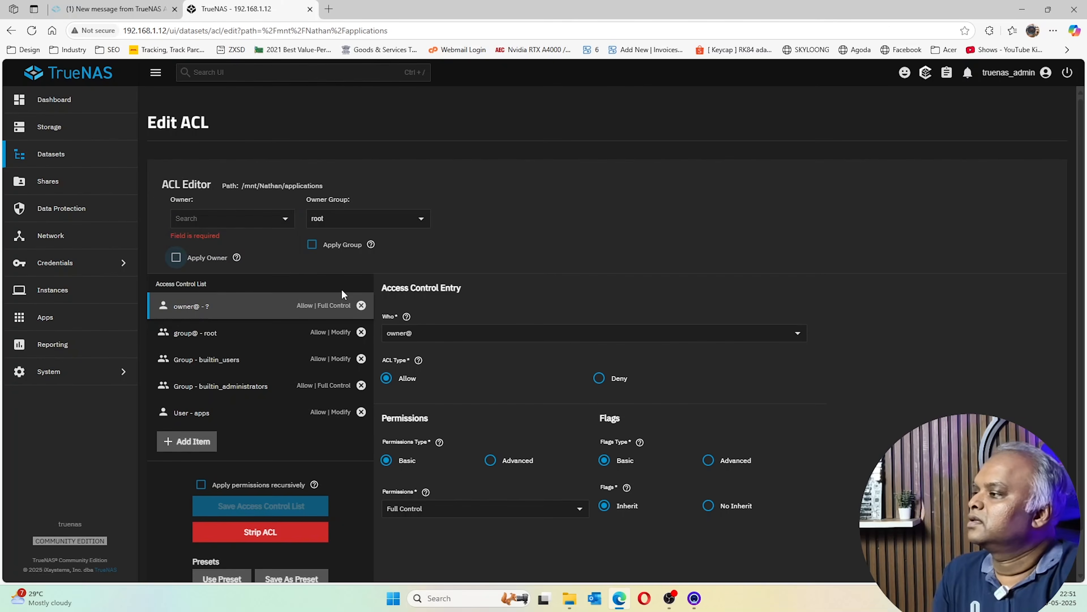
left_click(226, 217)
type("www")
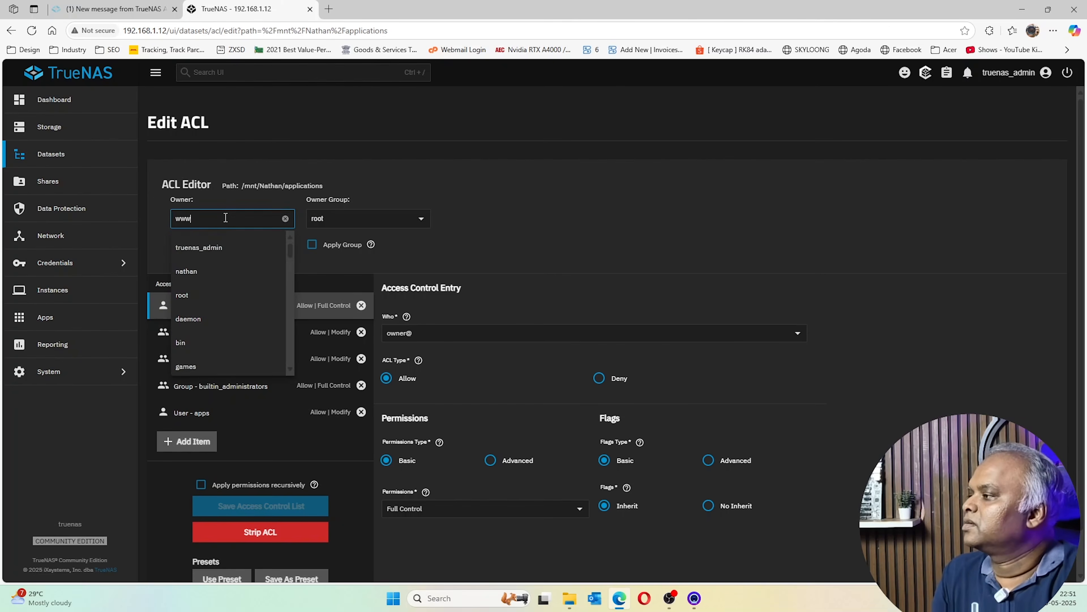
left_click(214, 249)
Set the owner group to www-data and tick Apply Owner and Apply Group
key("Tab")
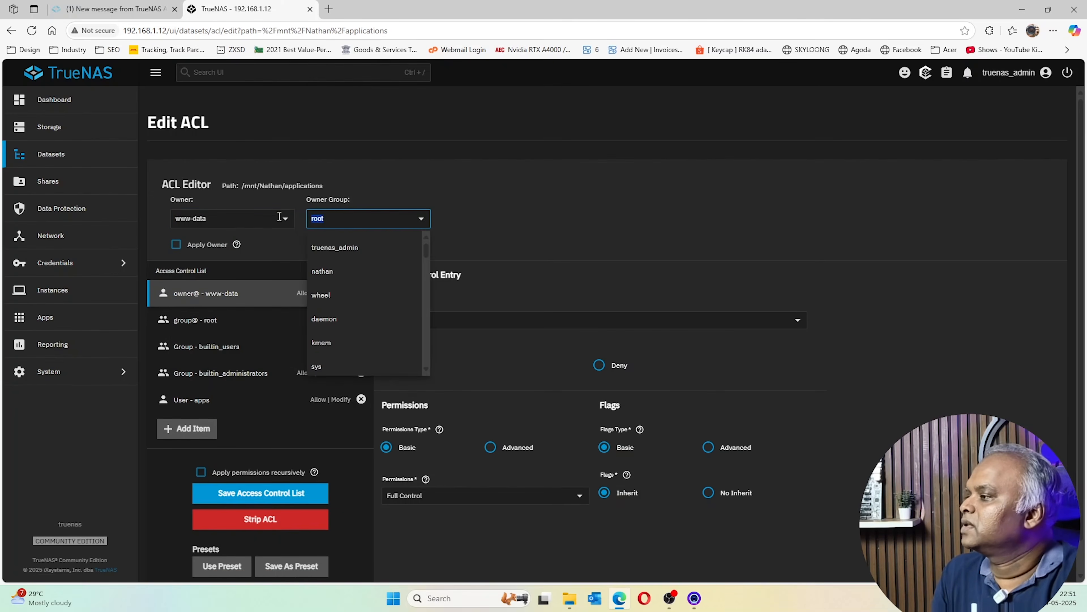
type("www")
left_click(336, 247)
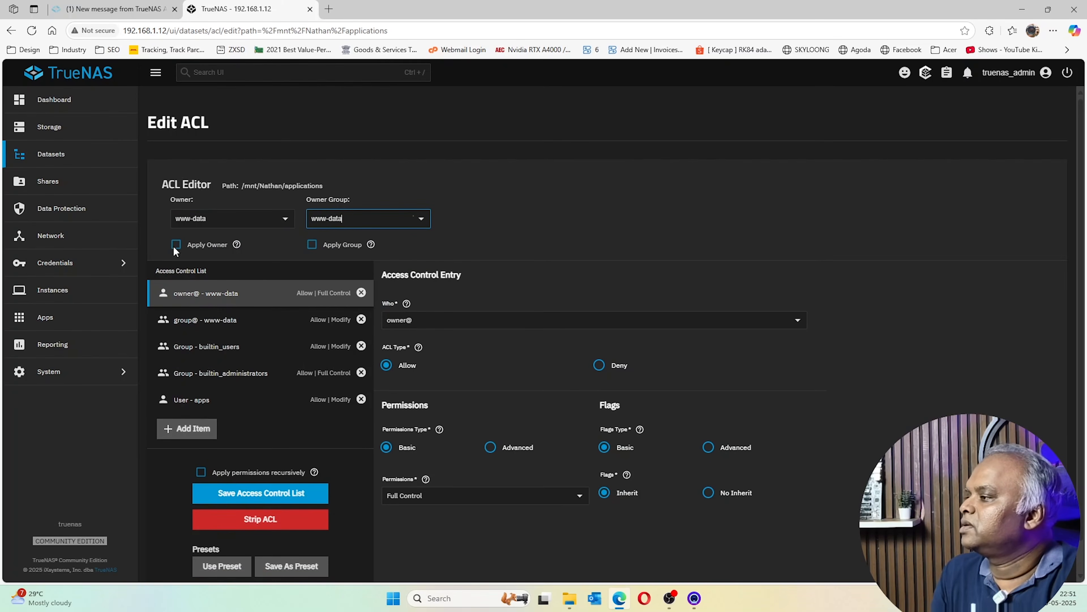
left_click(175, 245)
left_click(312, 245)
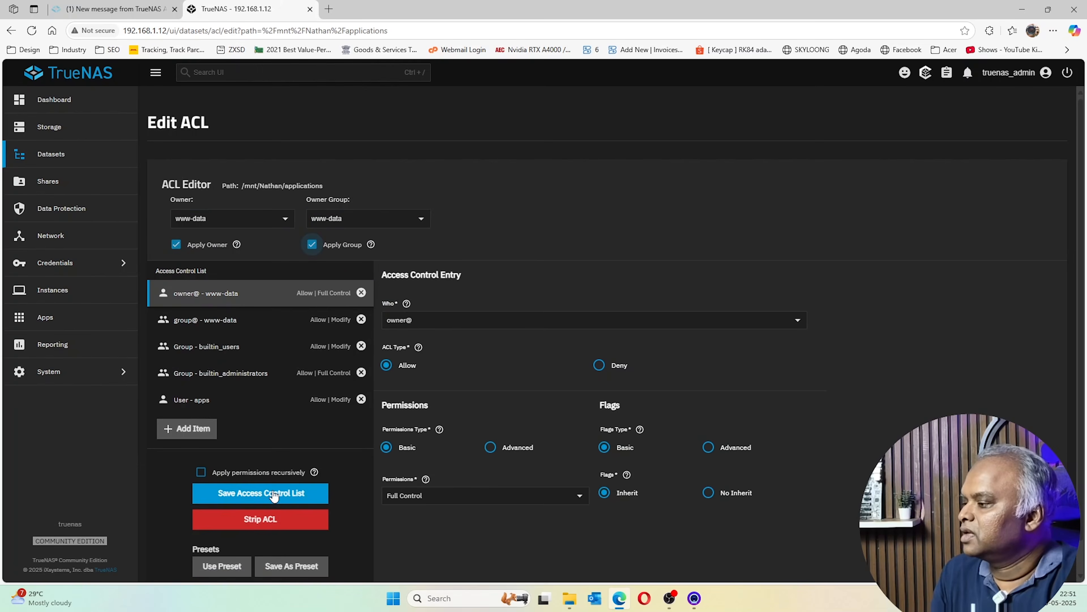
scroll(283, 479, "down", 1)
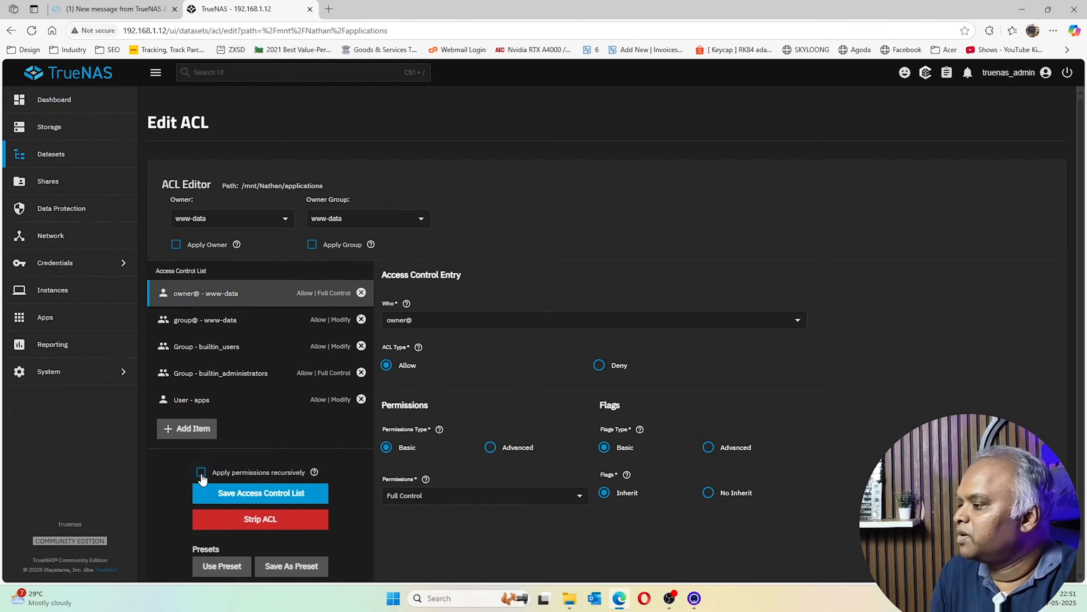
Apply permissions recursively, confirm the warning, and review the owner@ and group@ entries
left_click(202, 473)
left_click(378, 351)
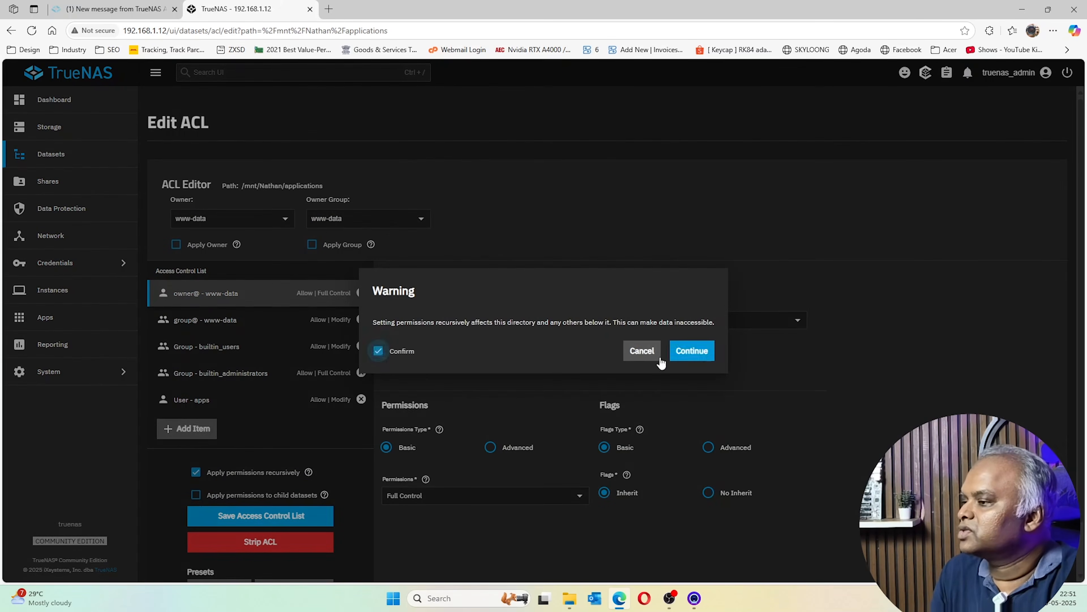
left_click(700, 351)
left_click(233, 329)
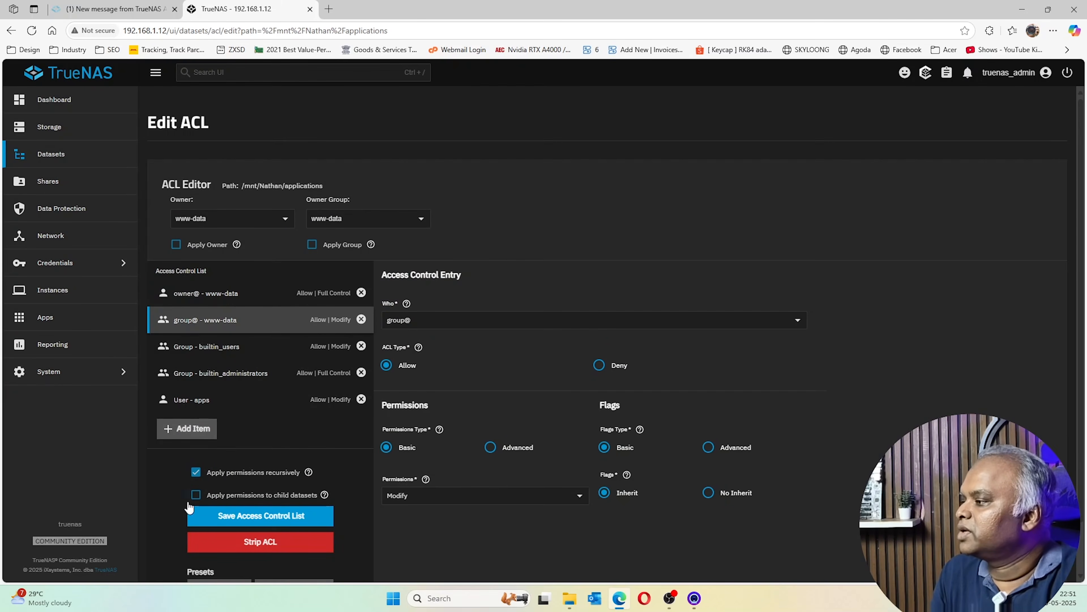
left_click(231, 295)
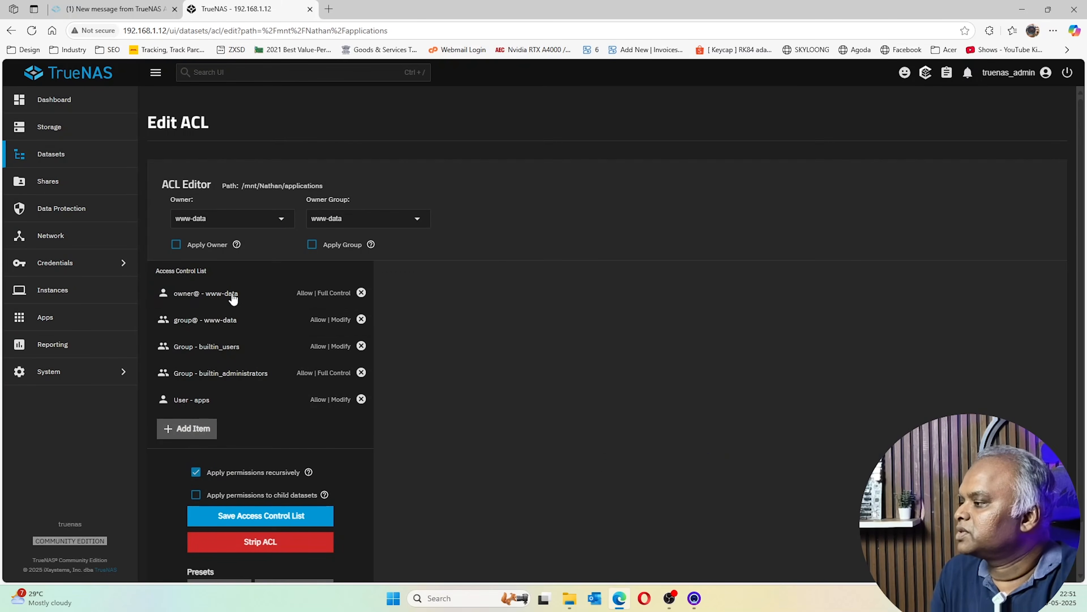
left_click(226, 320)
scroll(296, 440, "down", 2)
scroll(268, 403, "up", 2)
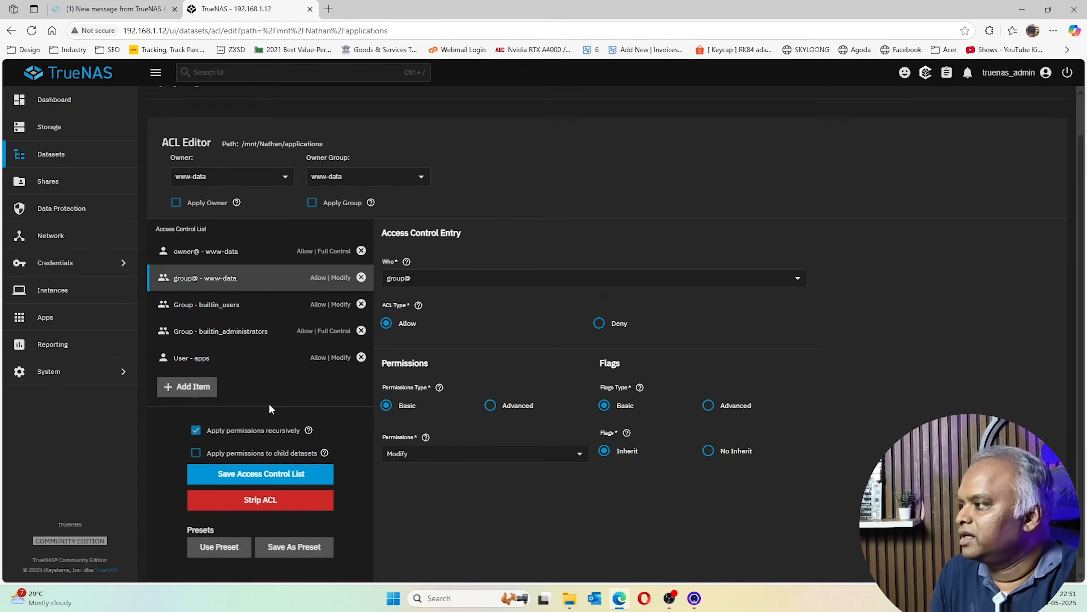
scroll(278, 420, "down", 2)
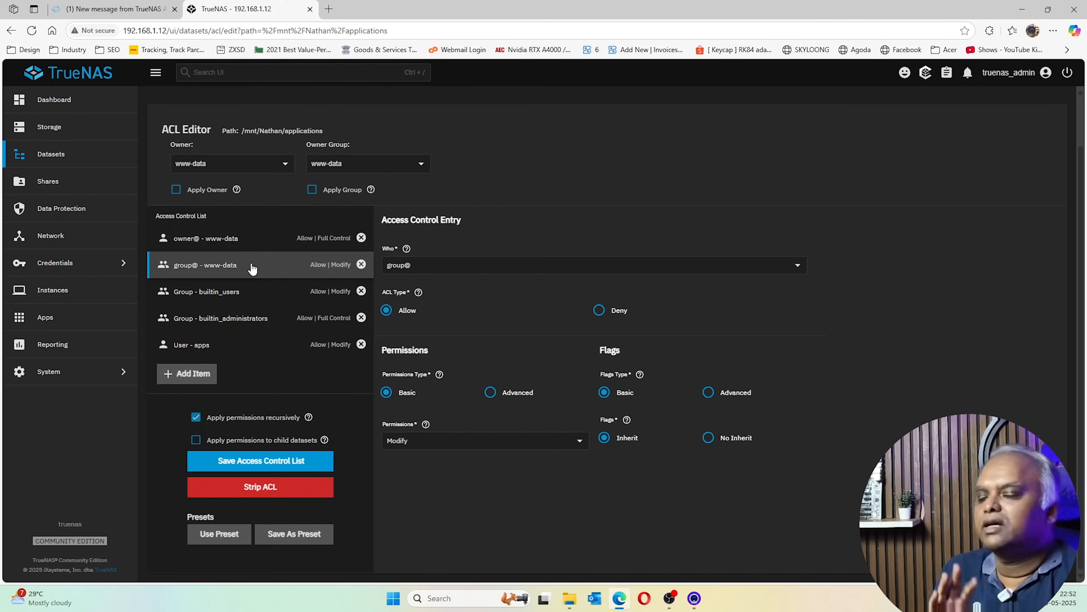
Create a 'tailscale' child dataset under applications using the Apps preset
left_click(48, 160)
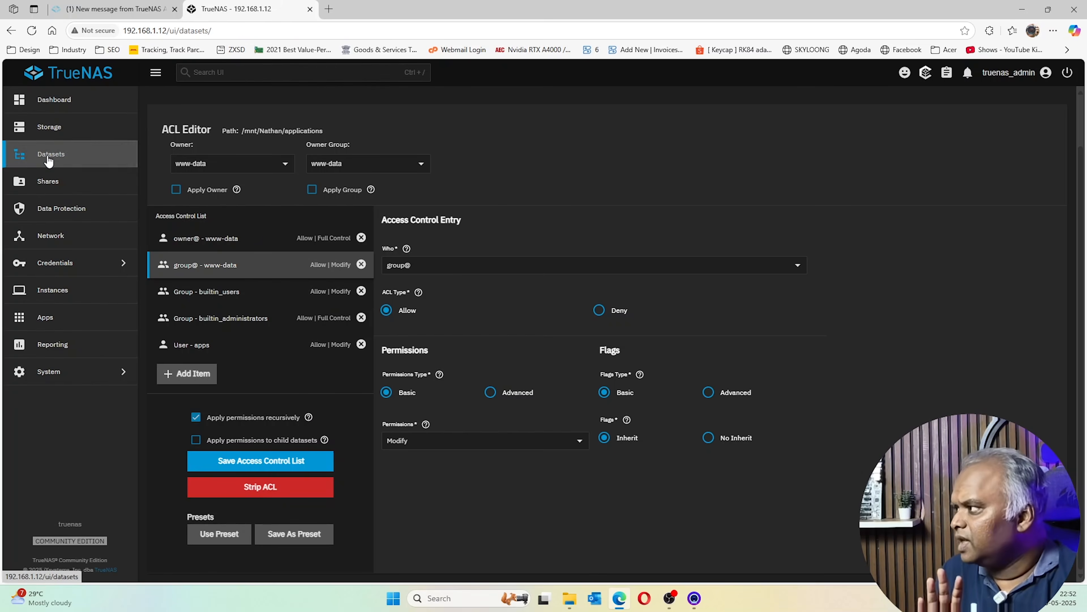
left_click(249, 263)
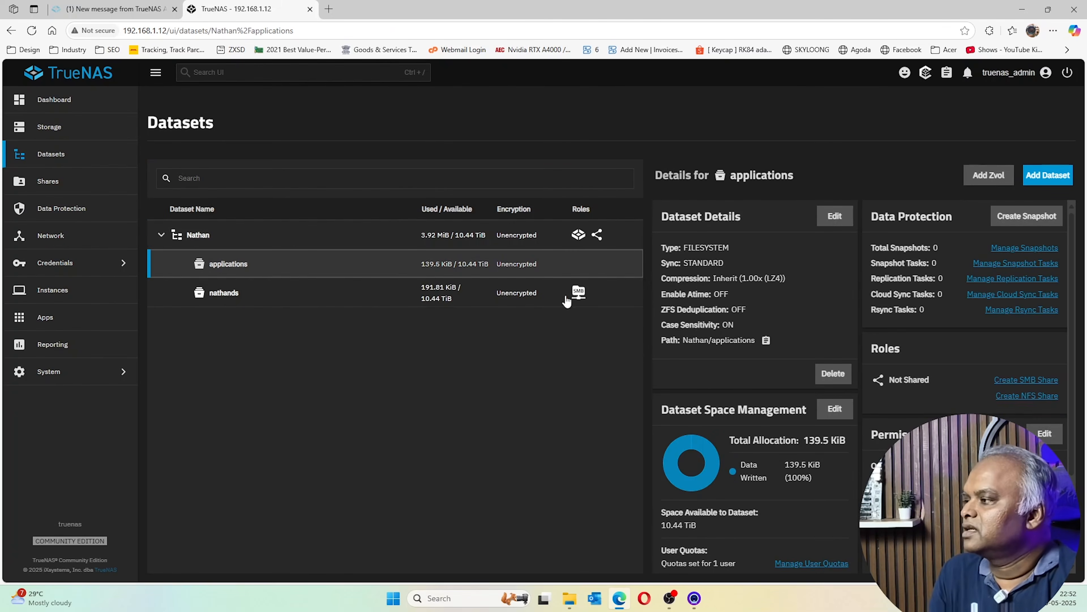
left_click(1047, 175)
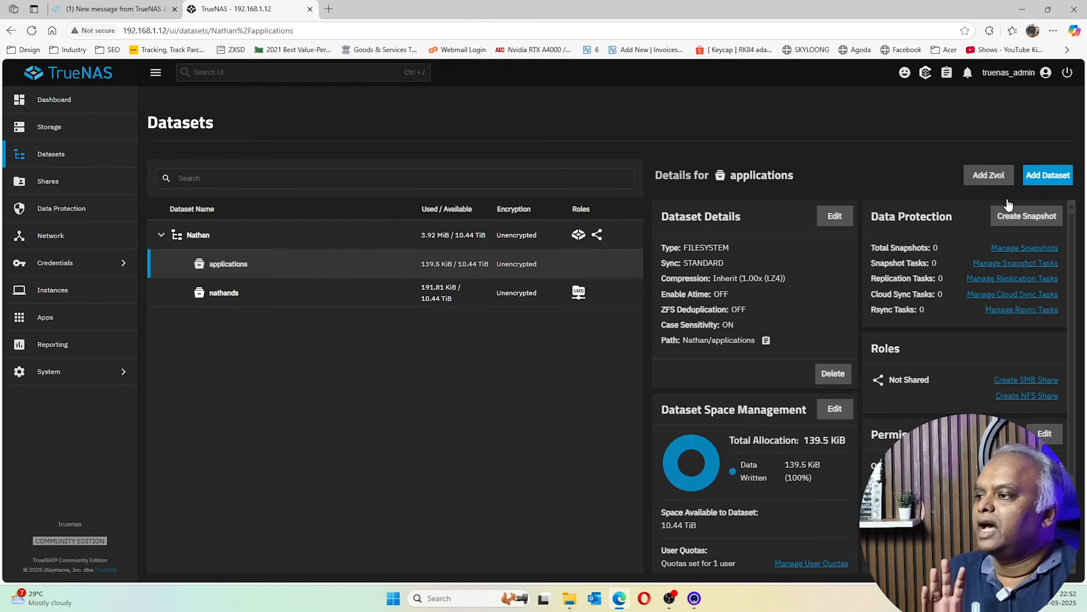
left_click(737, 250)
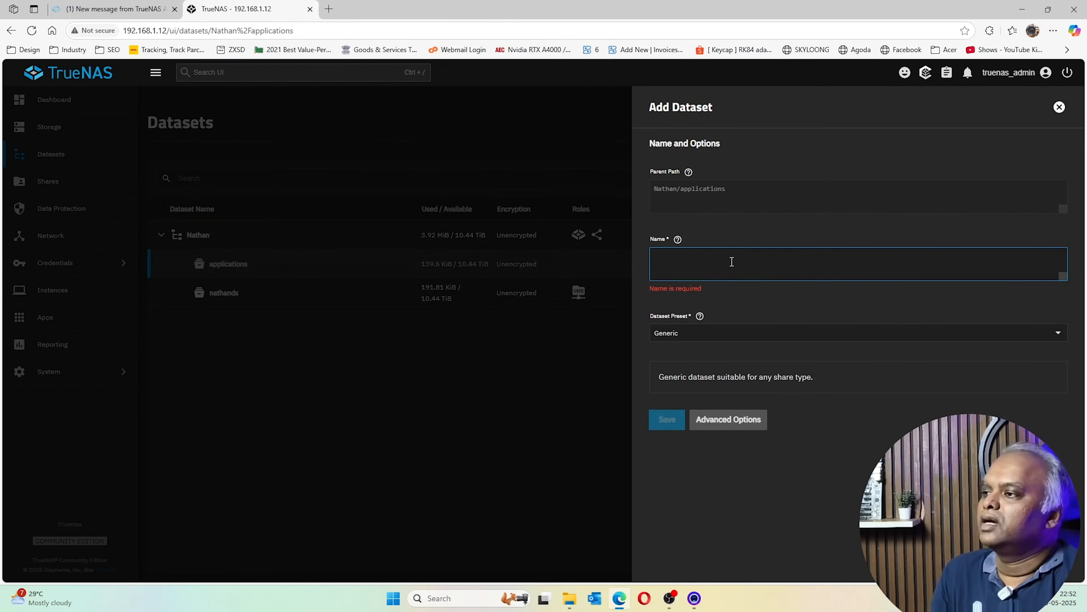
type("tailscale")
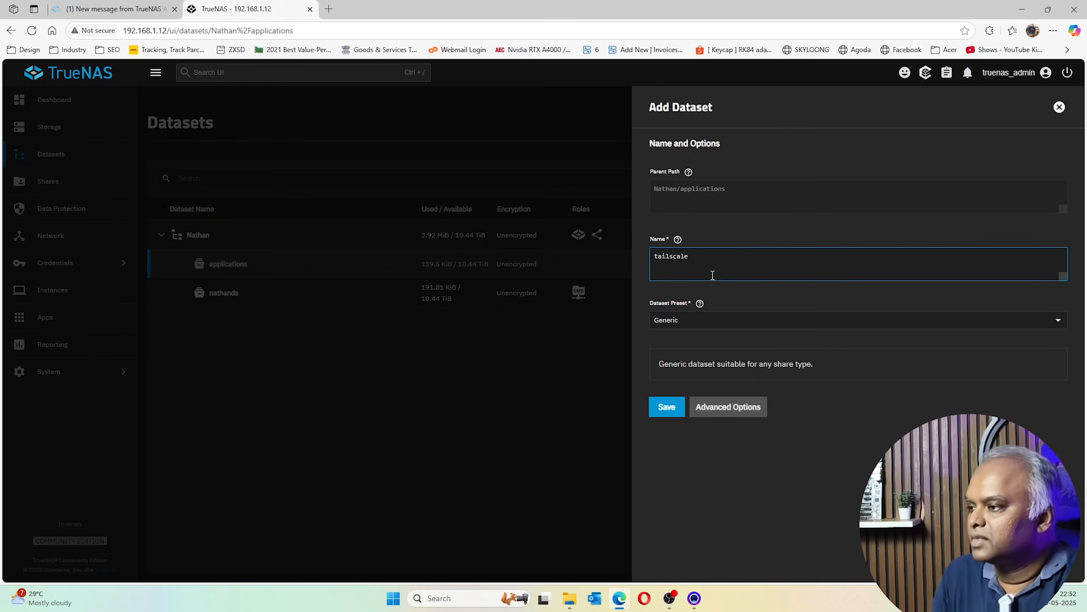
left_click(719, 320)
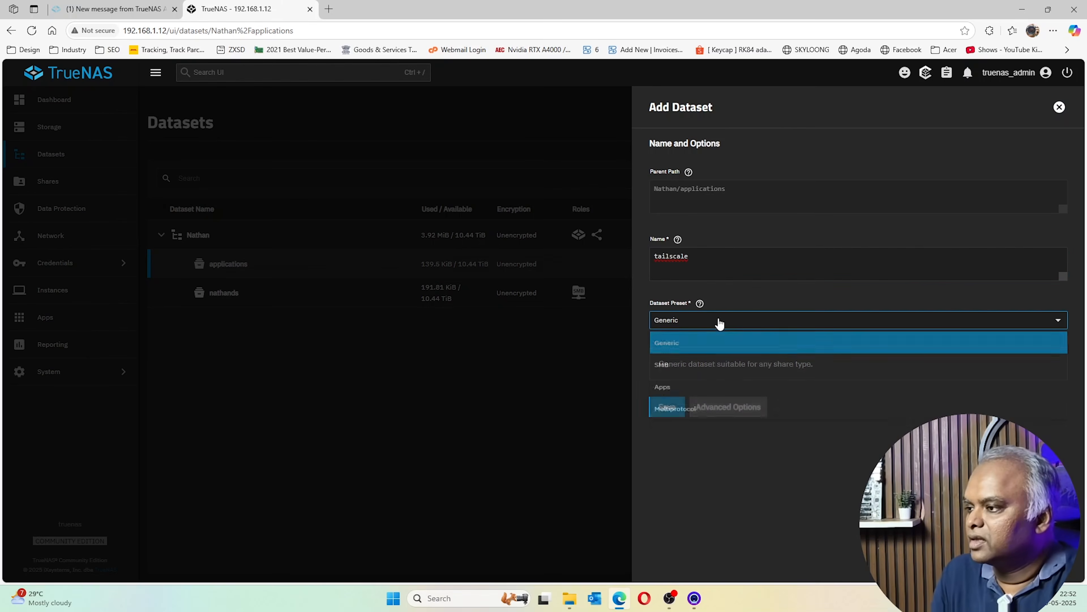
left_click(694, 392)
left_click(663, 427)
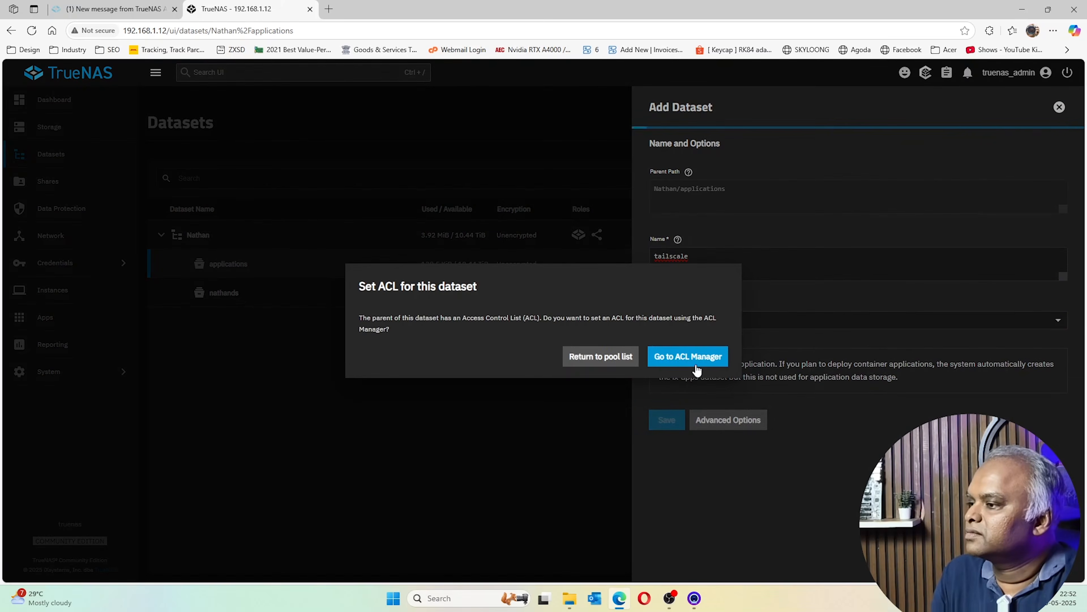
Return to the pool list and select the tailscale dataset to view its details
left_click(604, 356)
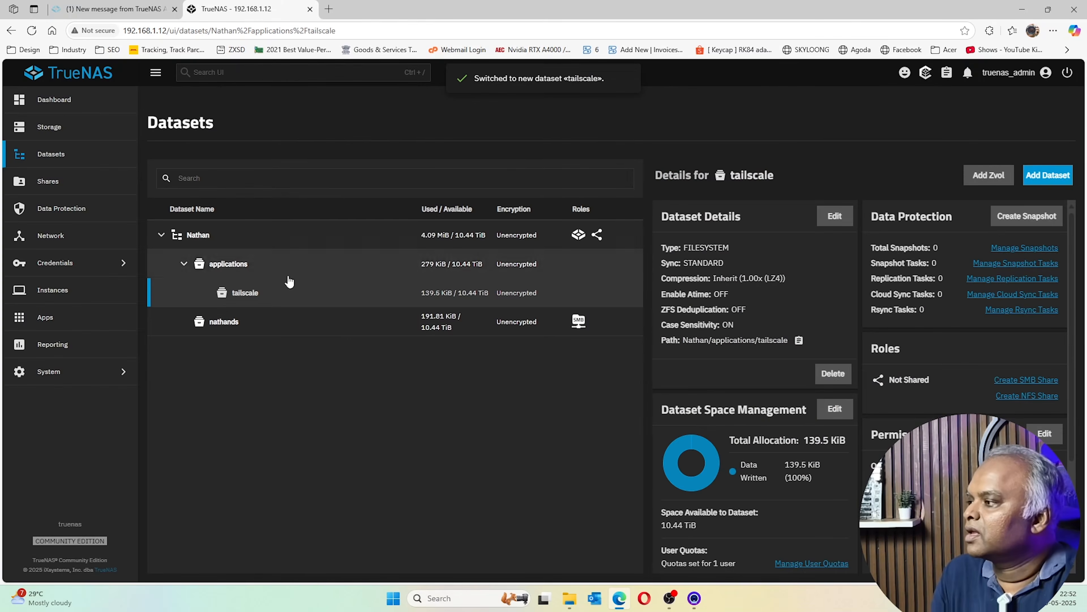
left_click(286, 292)
scroll(933, 454, "down", 3)
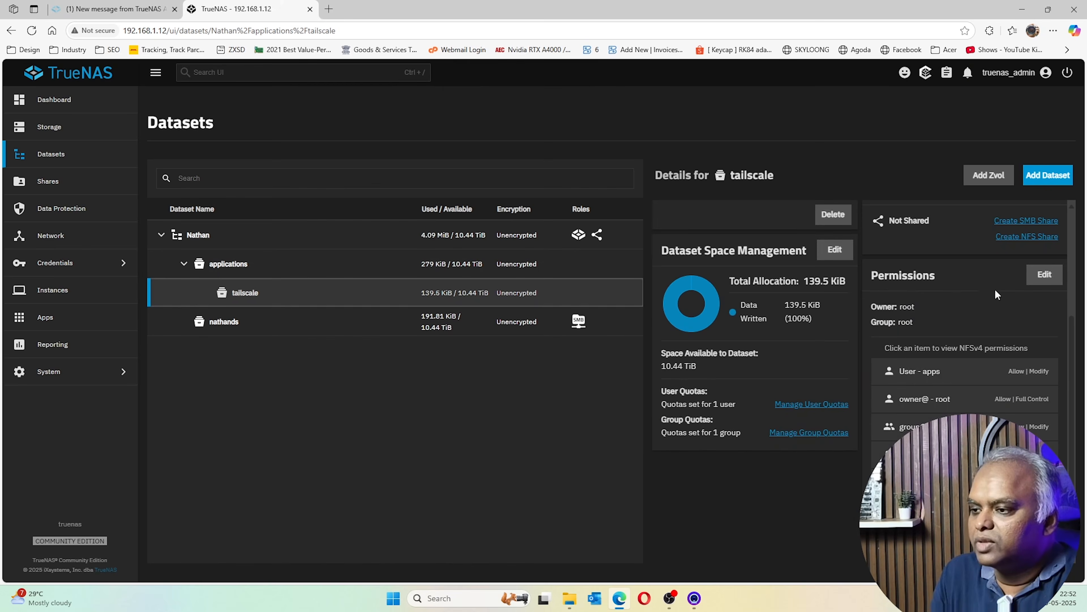
Give the tailscale dataset www-data as owner and owner group, apply both, and save the ACL
left_click(1044, 275)
left_click(247, 222)
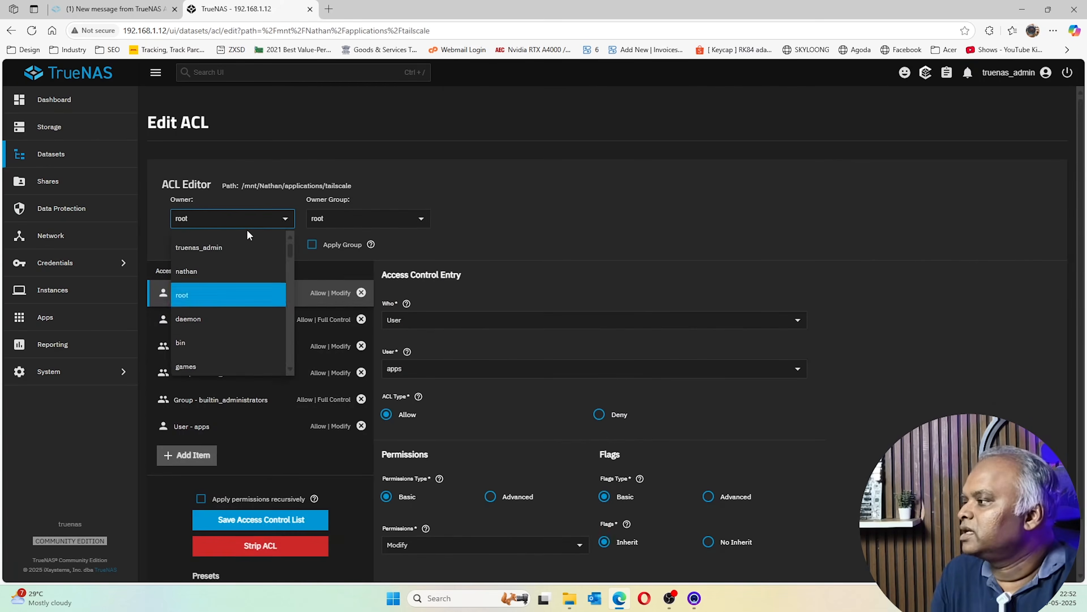
type("www")
left_click_drag(213, 221, 124, 213)
type("www-data")
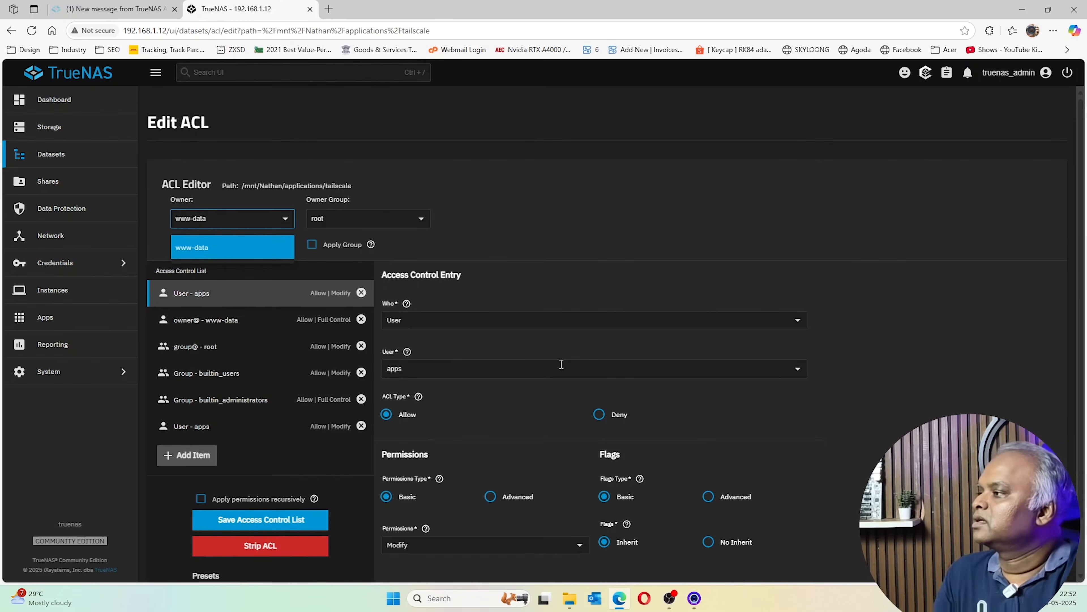
left_click(234, 253)
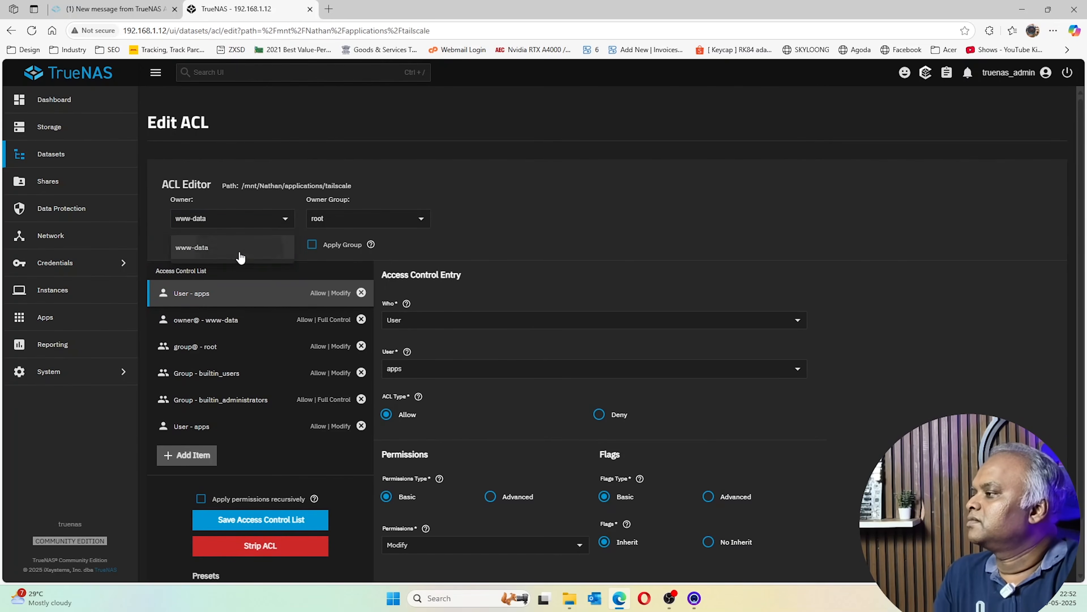
left_click(351, 217)
type("www-data")
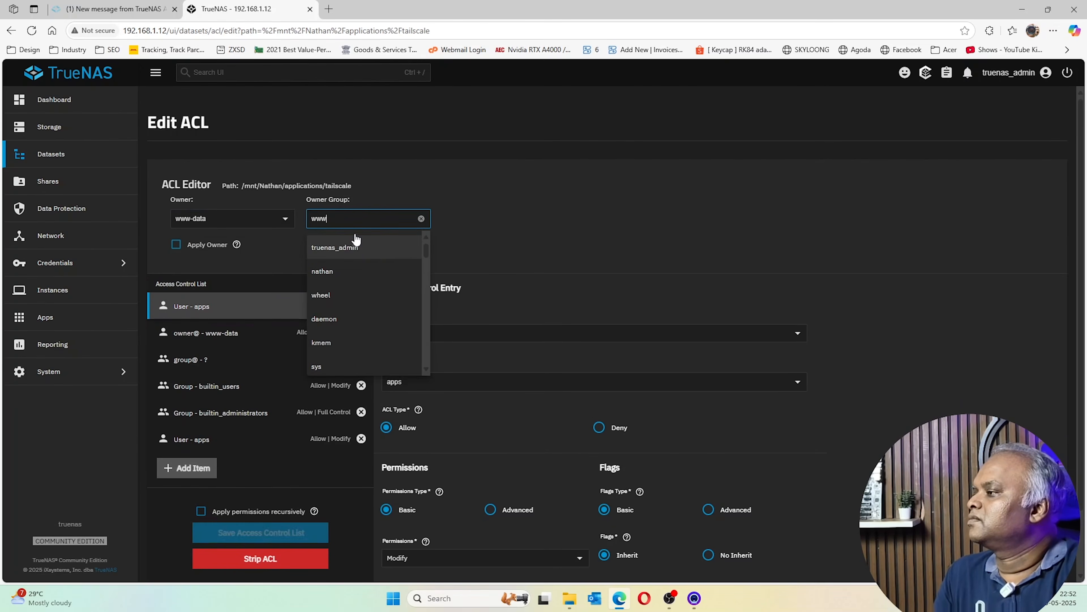
left_click(352, 248)
left_click(176, 244)
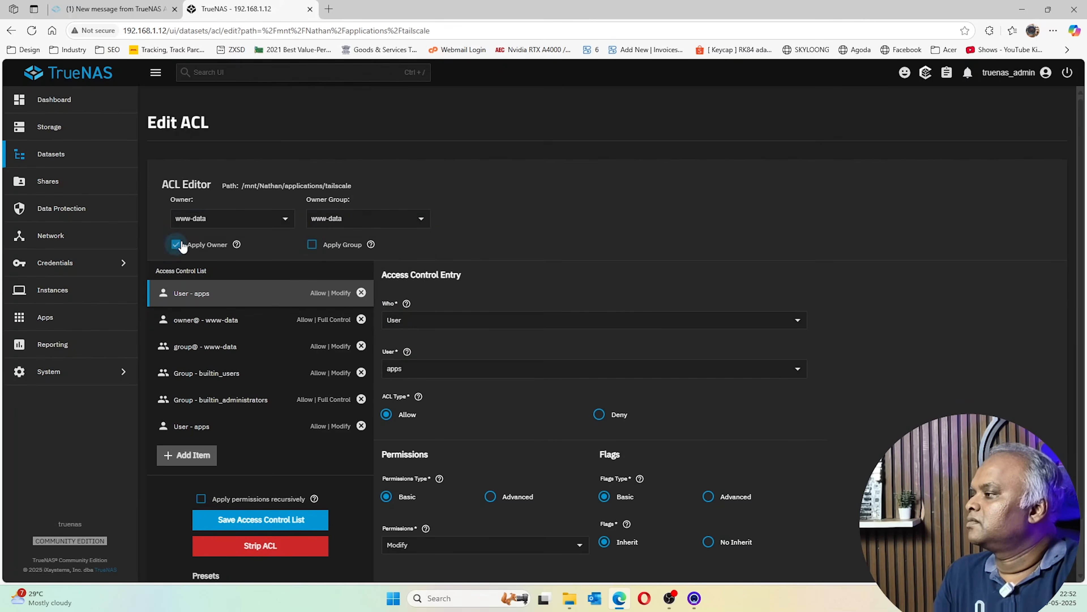
left_click(313, 244)
left_click(289, 531)
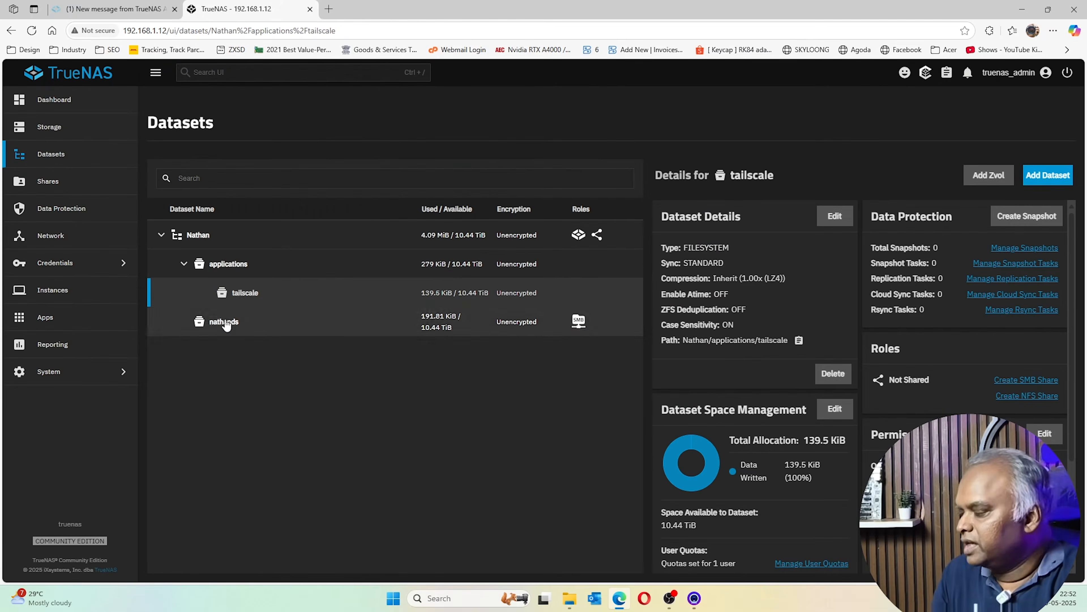
On the Installed apps page, try assigning the only storage pool to apps
left_click(50, 323)
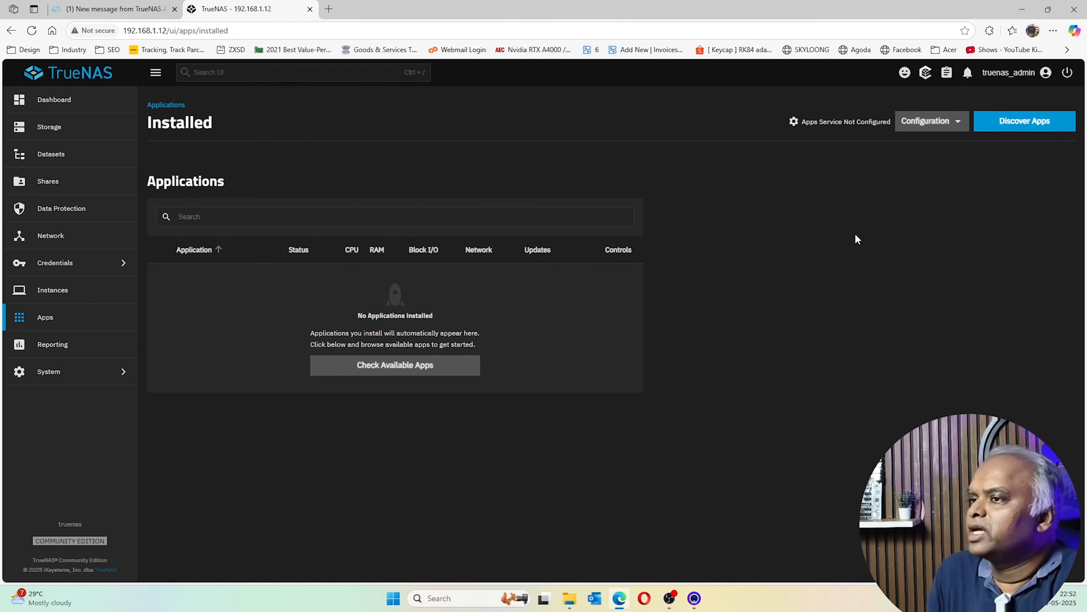
left_click(934, 122)
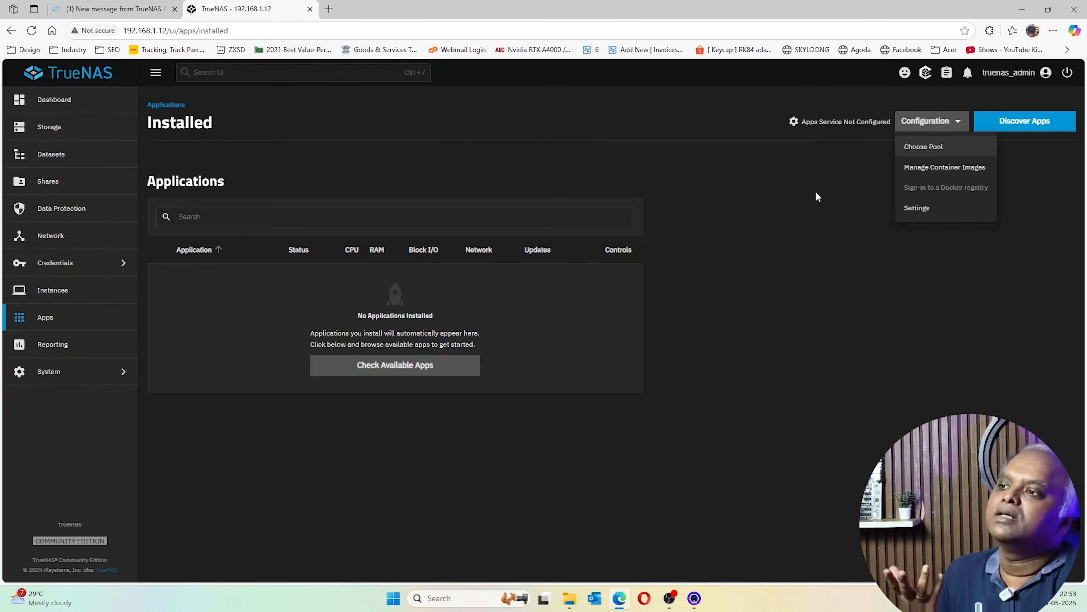
left_click(933, 150)
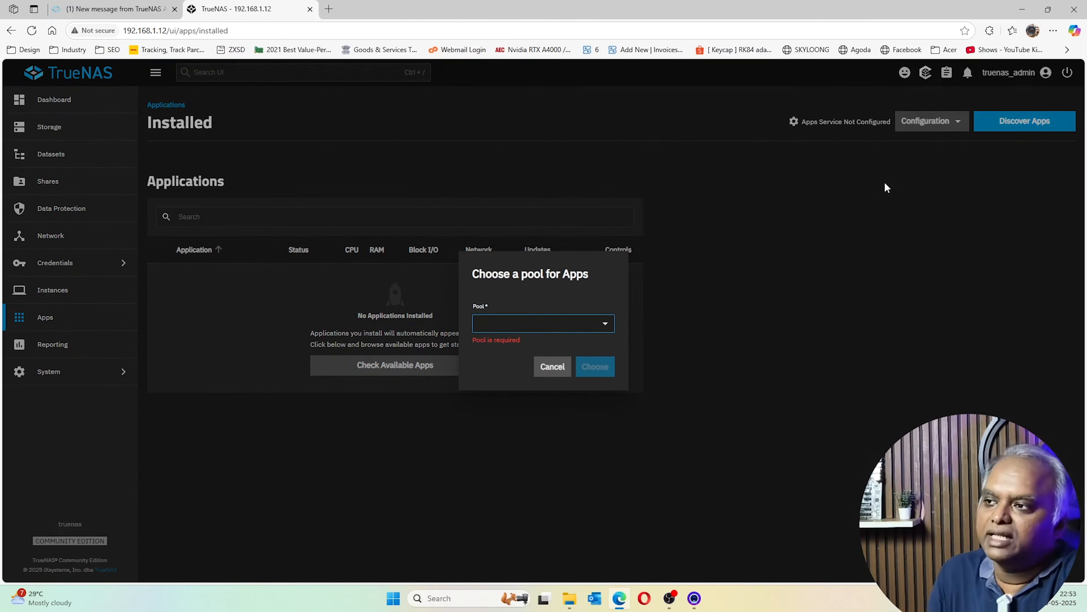
left_click(583, 325)
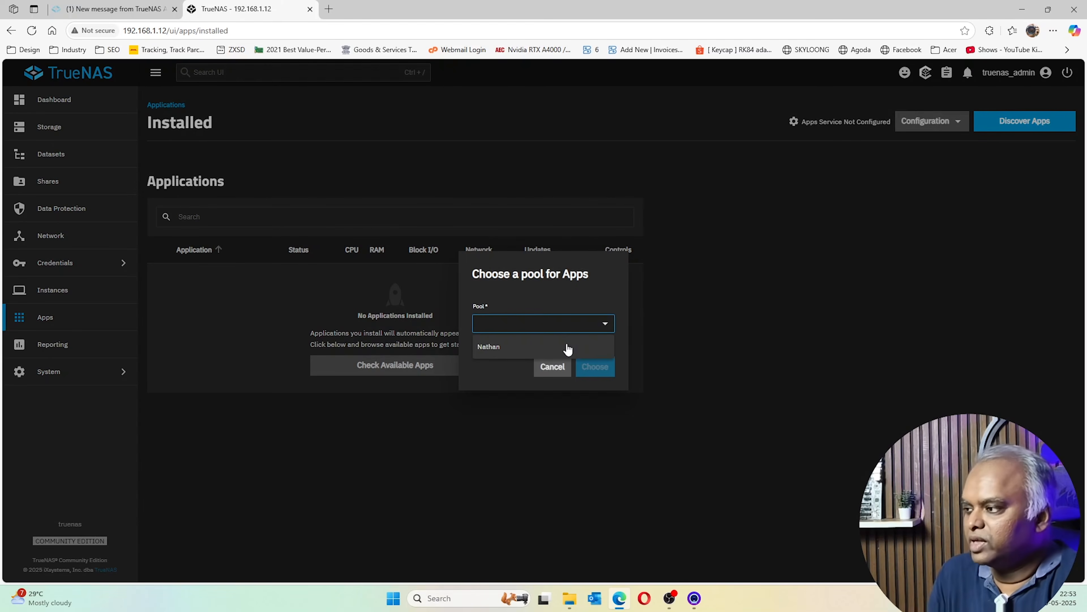
left_click(566, 348)
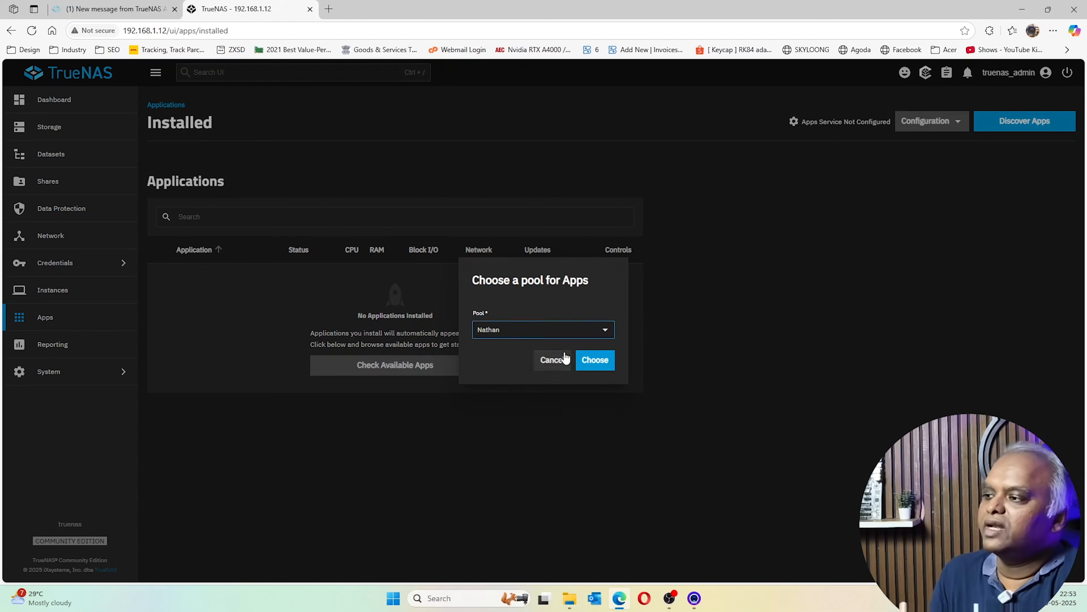
left_click(603, 368)
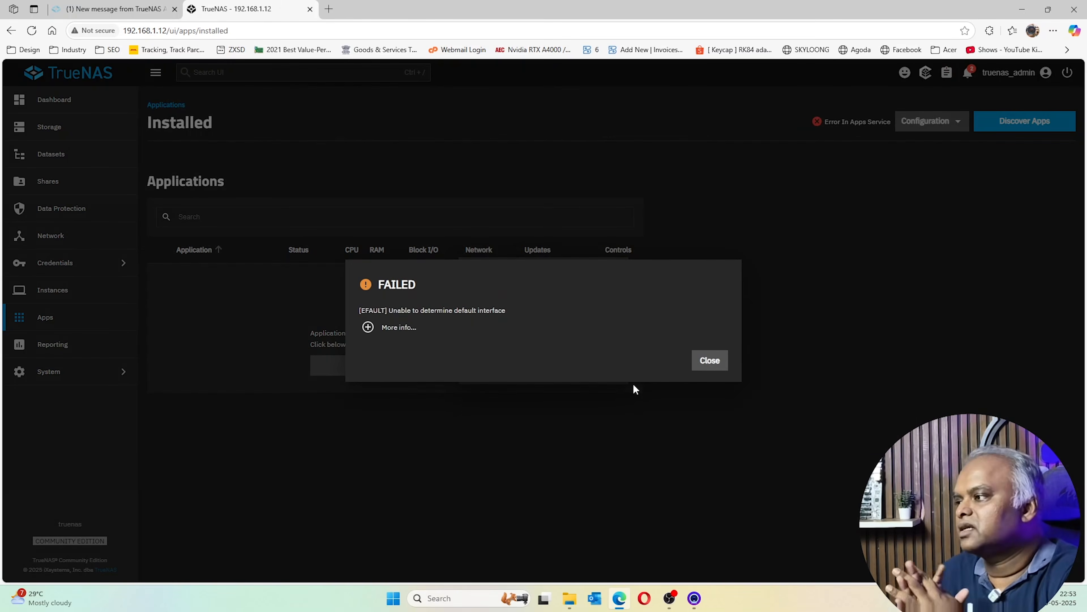
Read the 'Unable to determine default interface' failure details, dismiss it, and check the apps settings
left_click(399, 327)
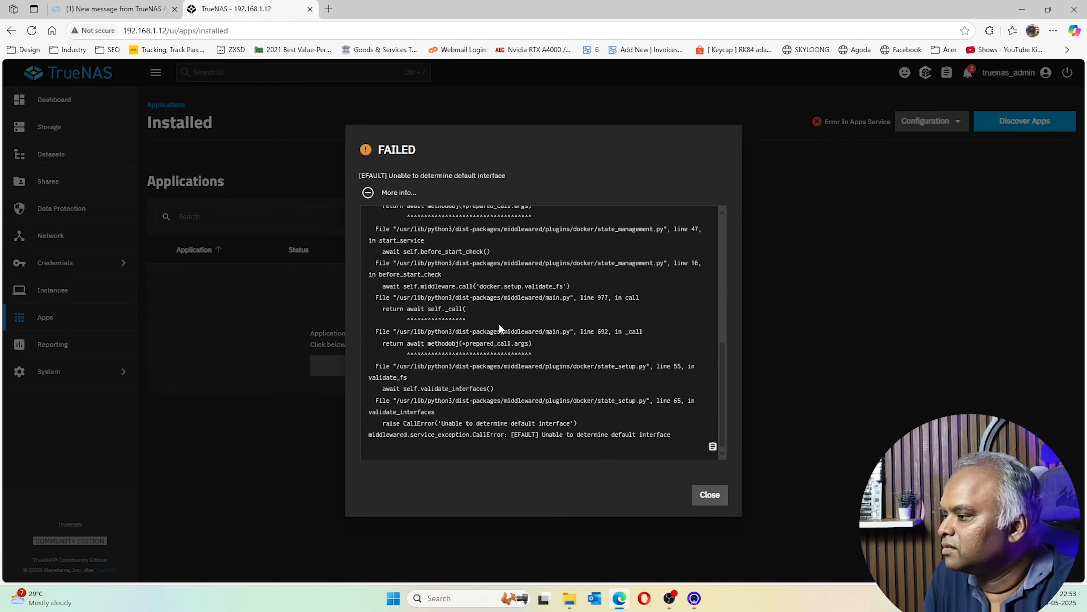
scroll(498, 323, "up", 3)
left_click(714, 497)
left_click(541, 355)
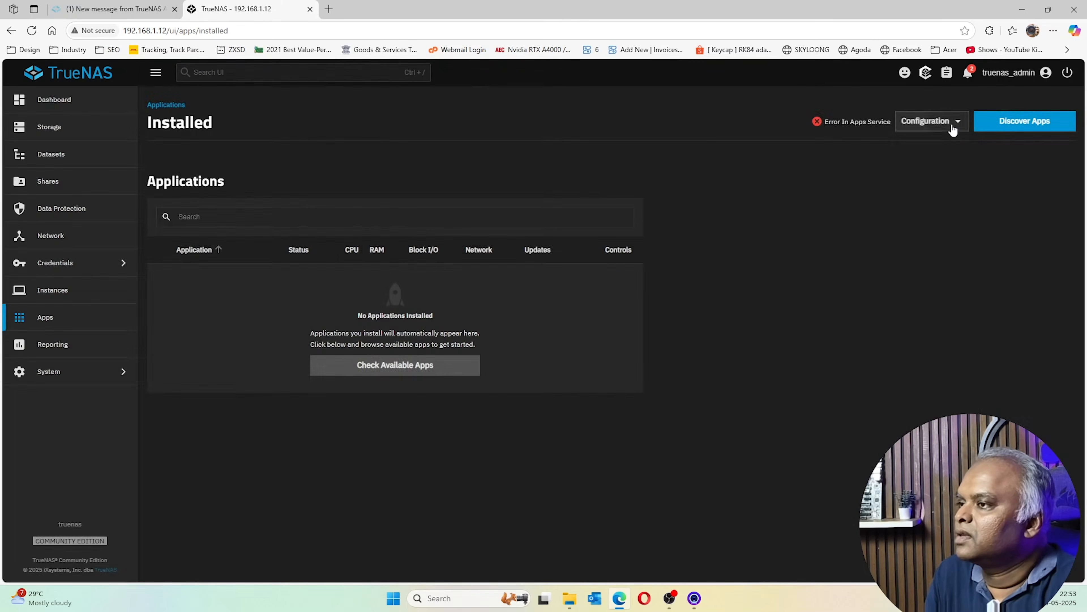
left_click(931, 121)
left_click(926, 193)
left_click(505, 296)
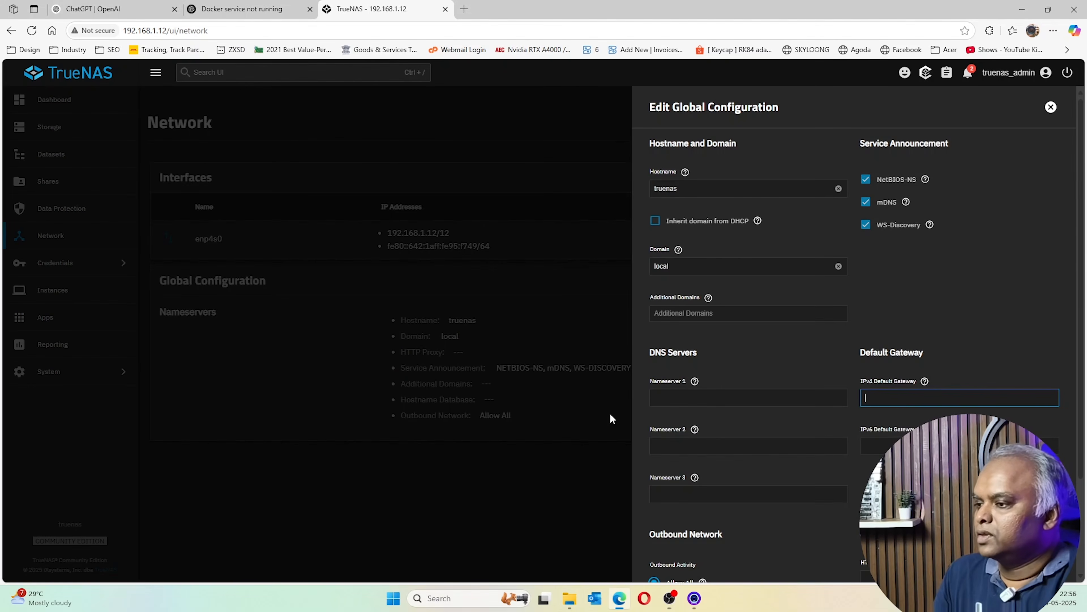
Save IPv4 default gateway 192.168.1.1 and nameserver 8.8.8.8 in the global network configuration
left_click(917, 403)
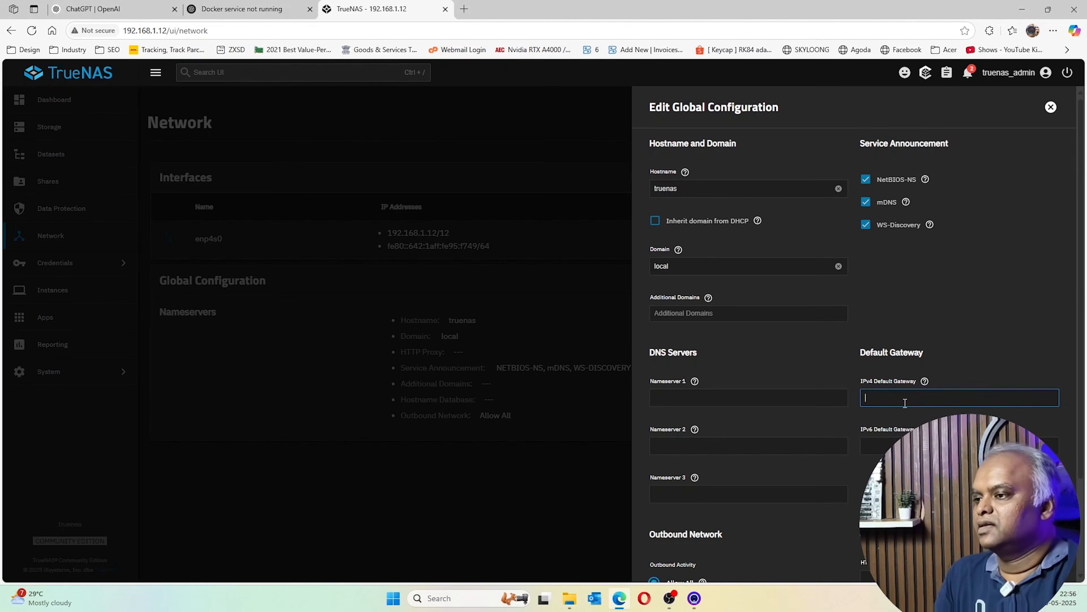
type("19")
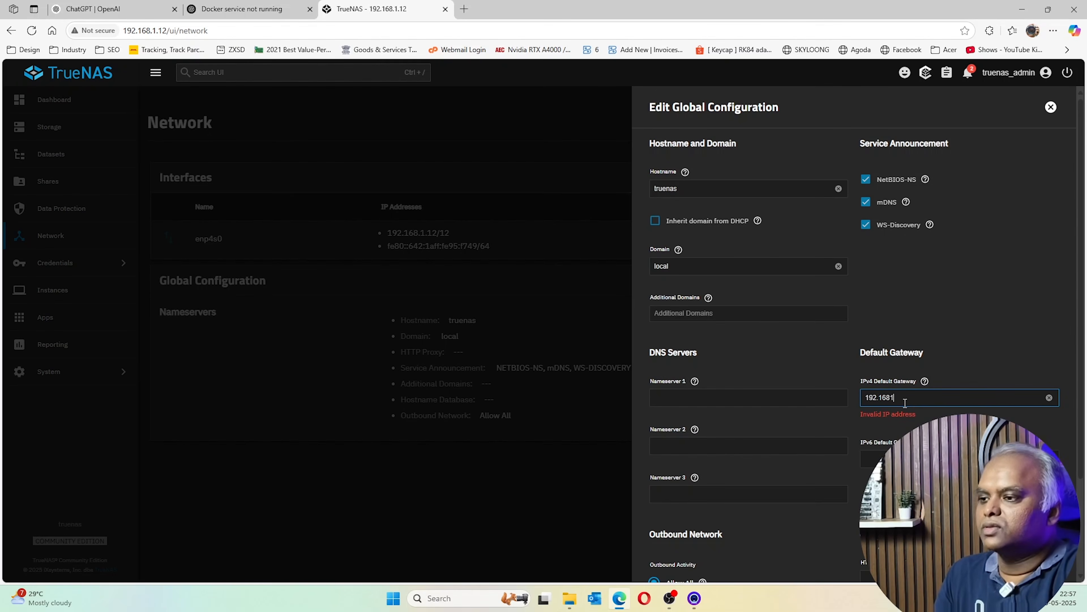
type("2.168.1.1")
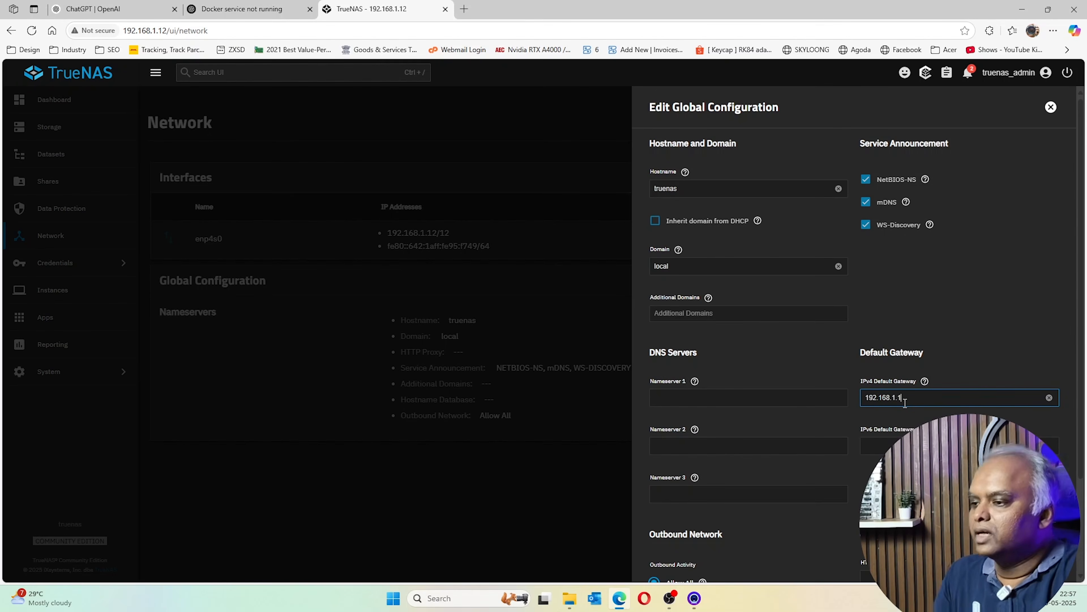
scroll(728, 386, "down", 3)
left_click(694, 277)
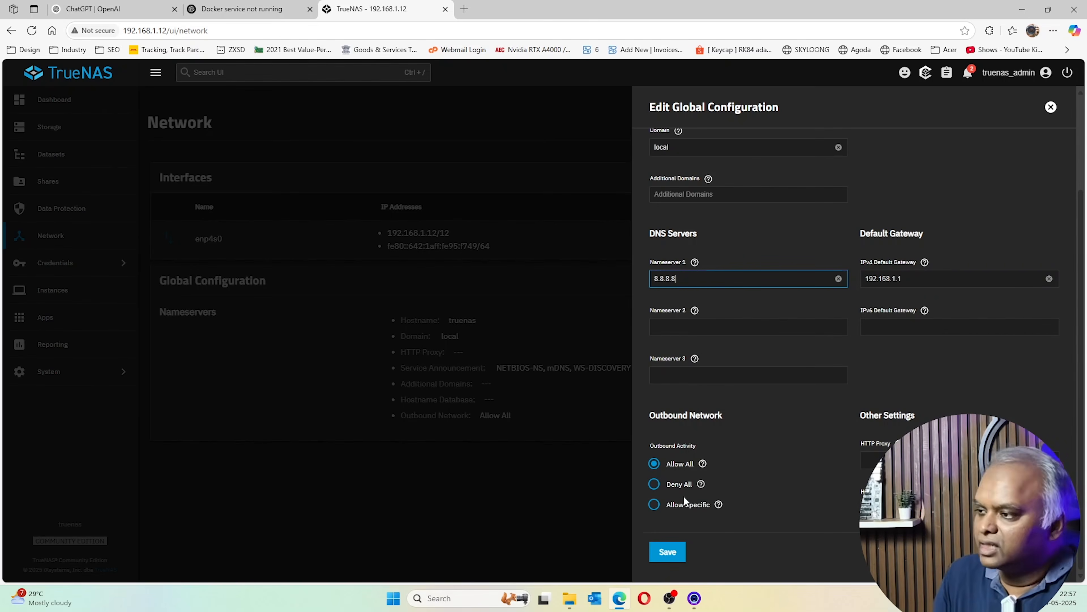
left_click(676, 554)
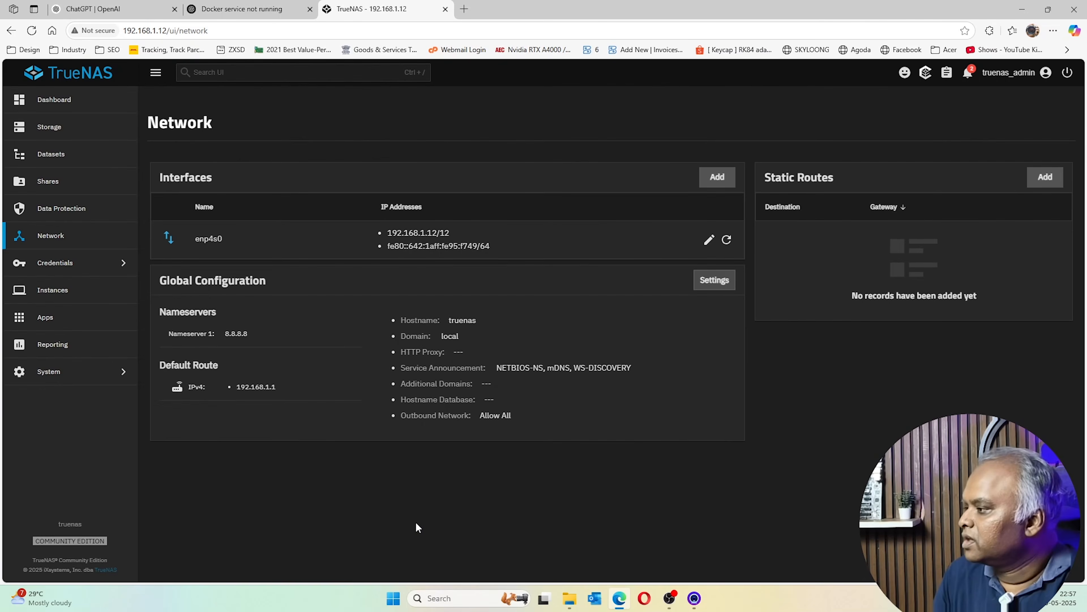
left_click(43, 316)
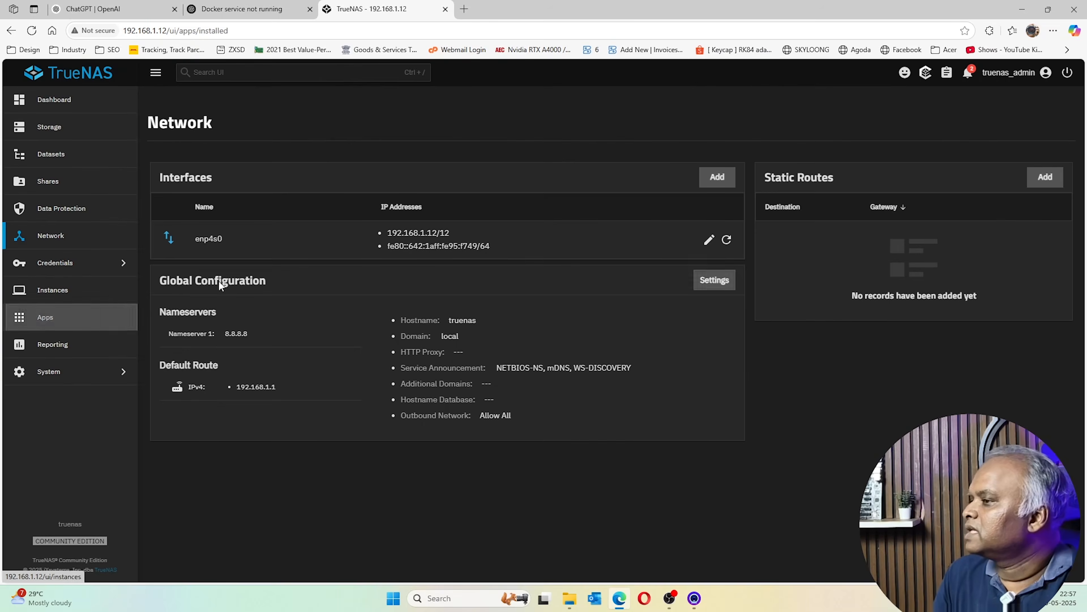
Unset the current apps pool and confirm the change
left_click(953, 126)
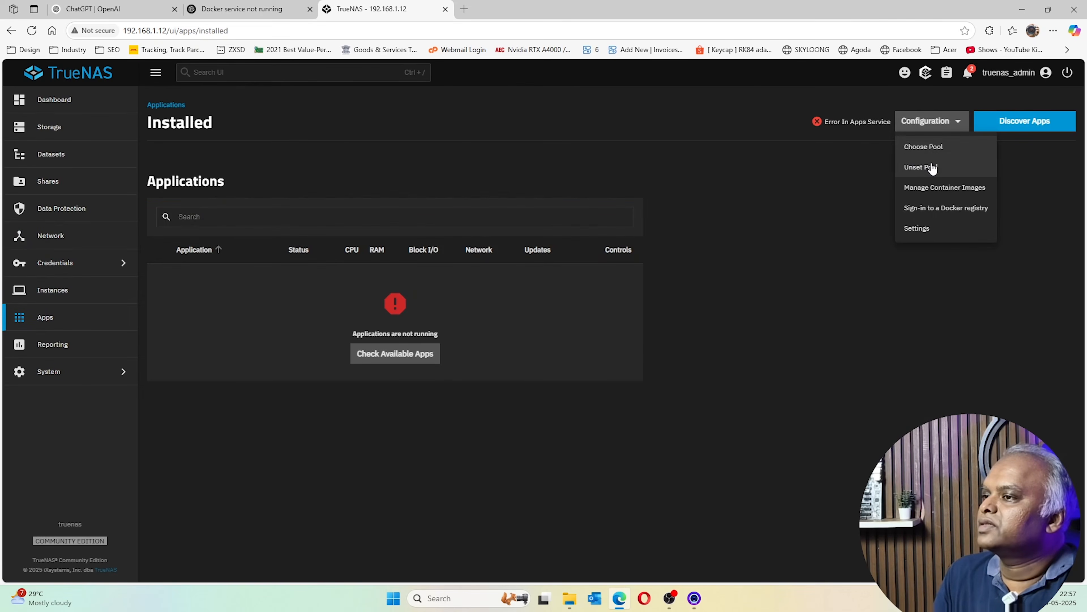
left_click(930, 168)
left_click(598, 351)
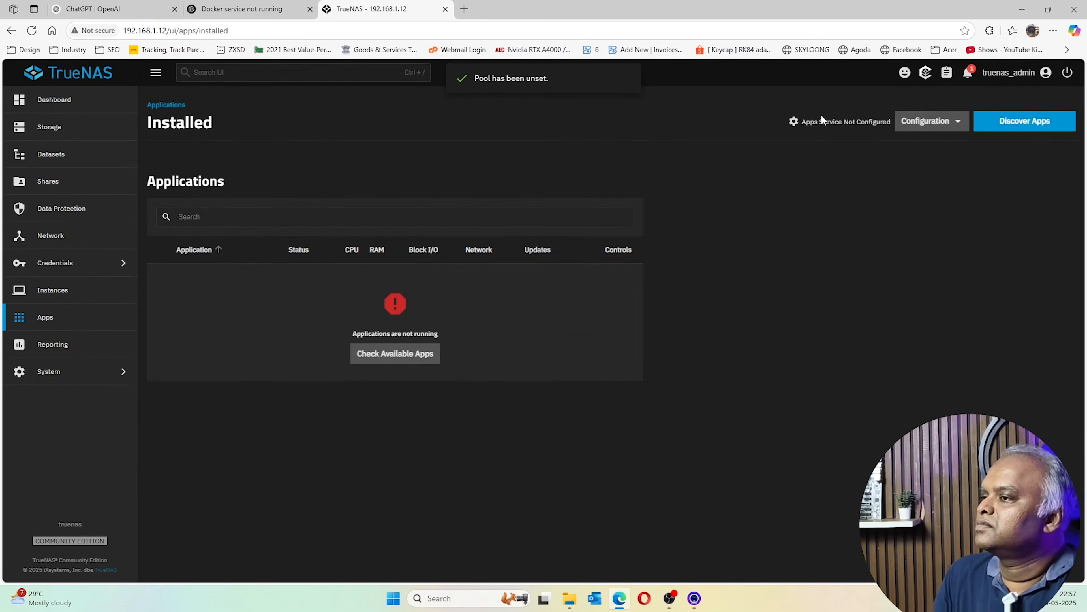
Choose Nathan as the pool for apps
left_click(945, 120)
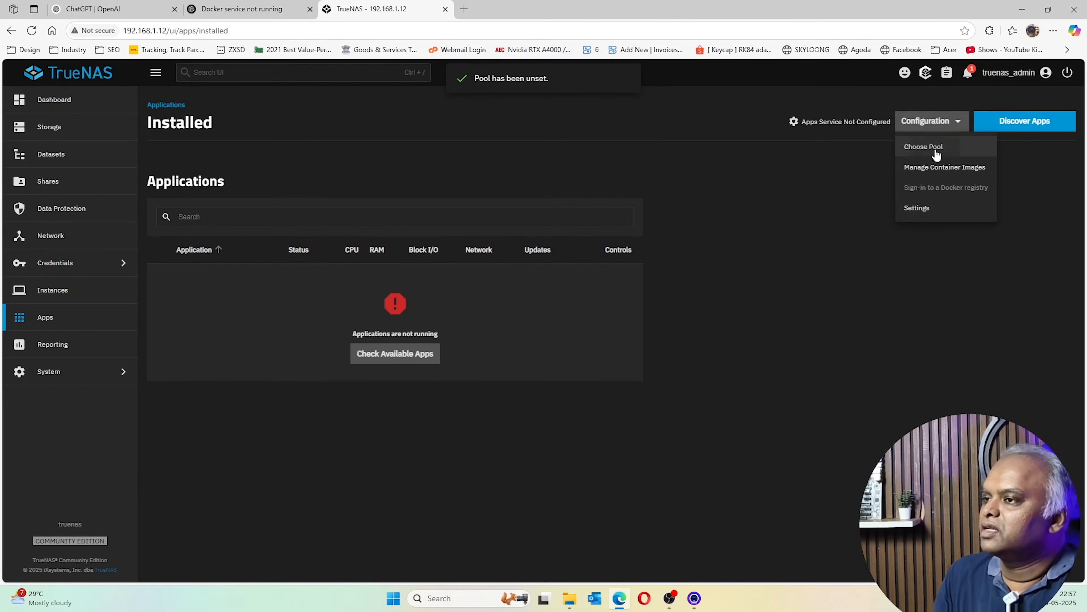
left_click(936, 145)
left_click(556, 325)
left_click(514, 348)
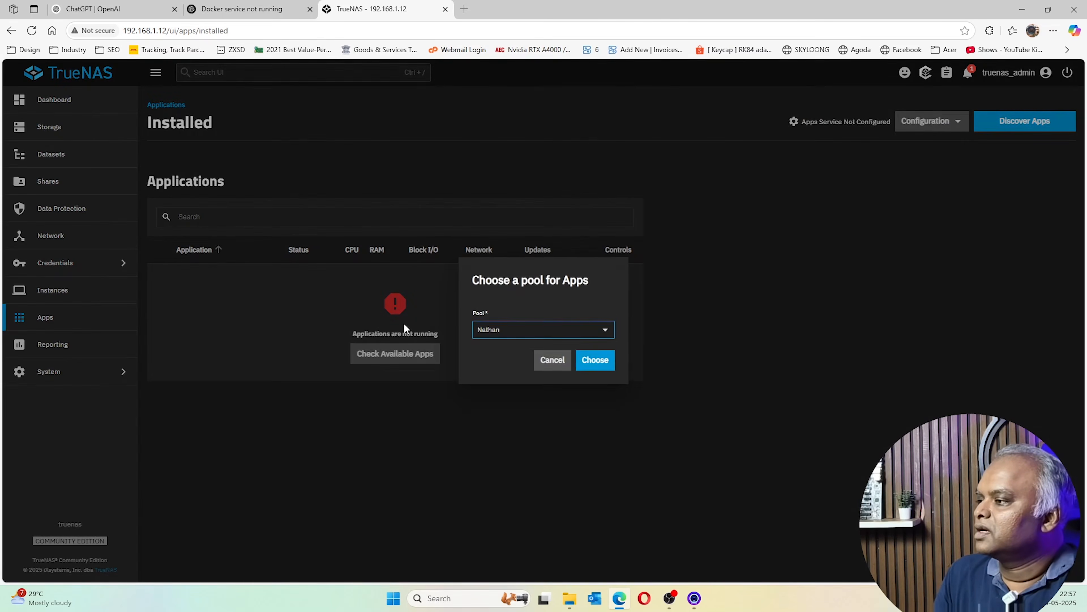
left_click(602, 369)
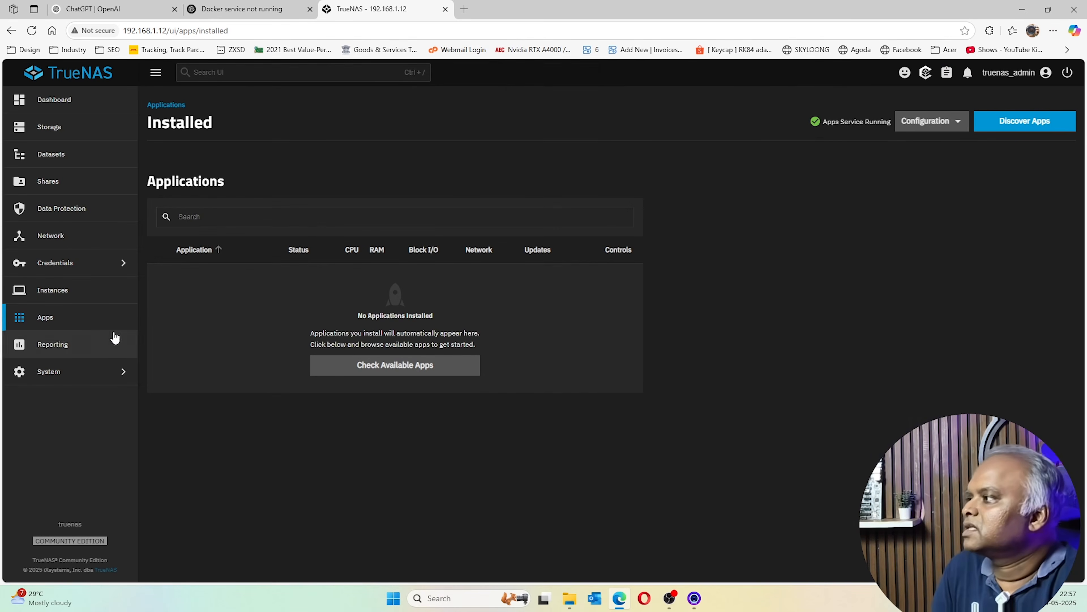
Find the Tailscale app in Discover Apps and start installing it, accepting the warning
left_click(1051, 121)
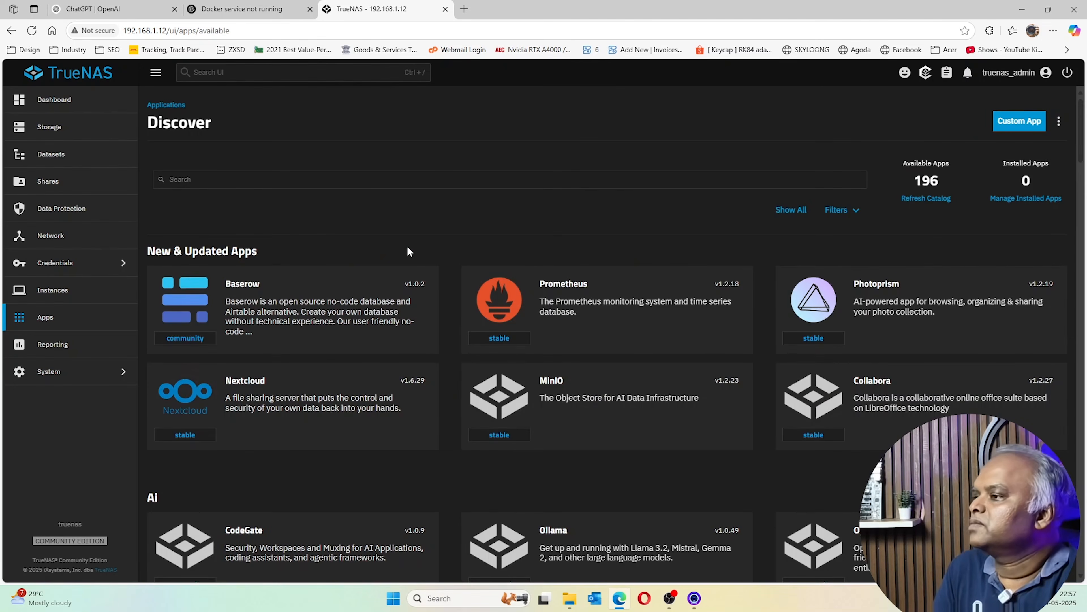
left_click(423, 177)
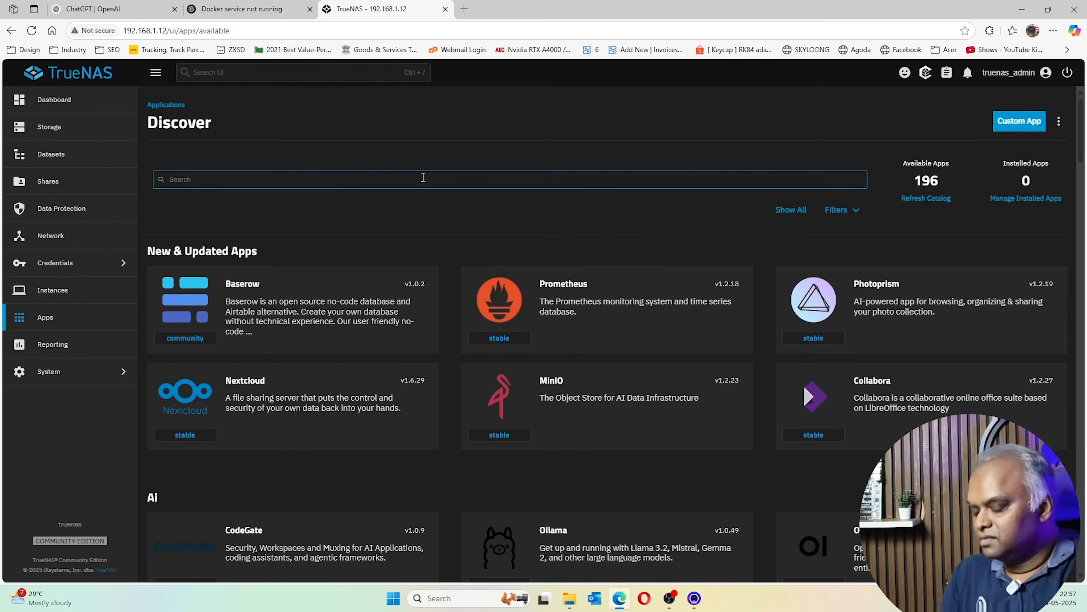
type("tailscale")
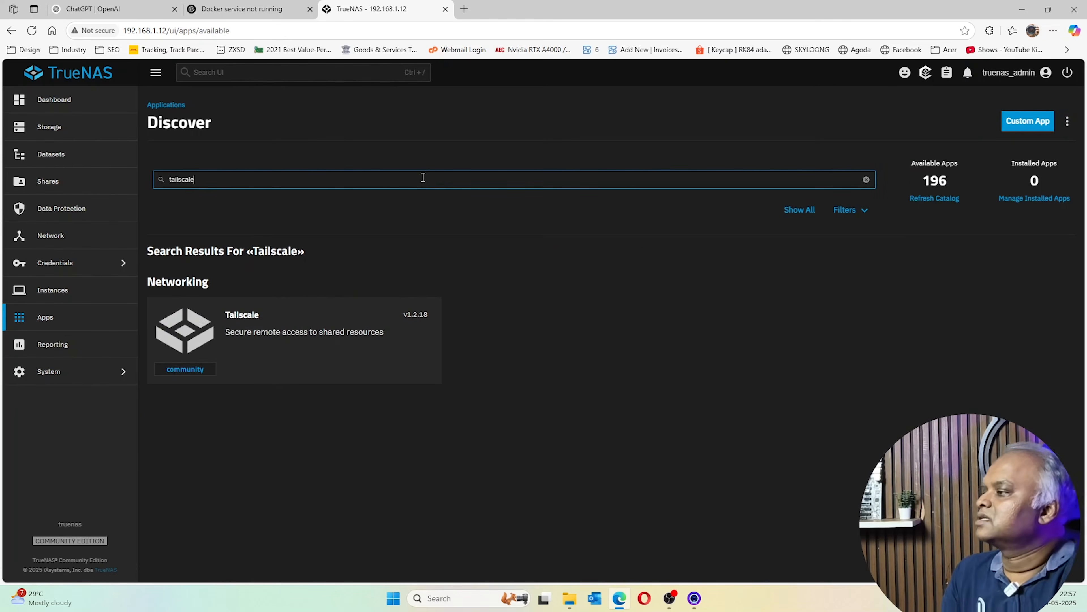
left_click(277, 335)
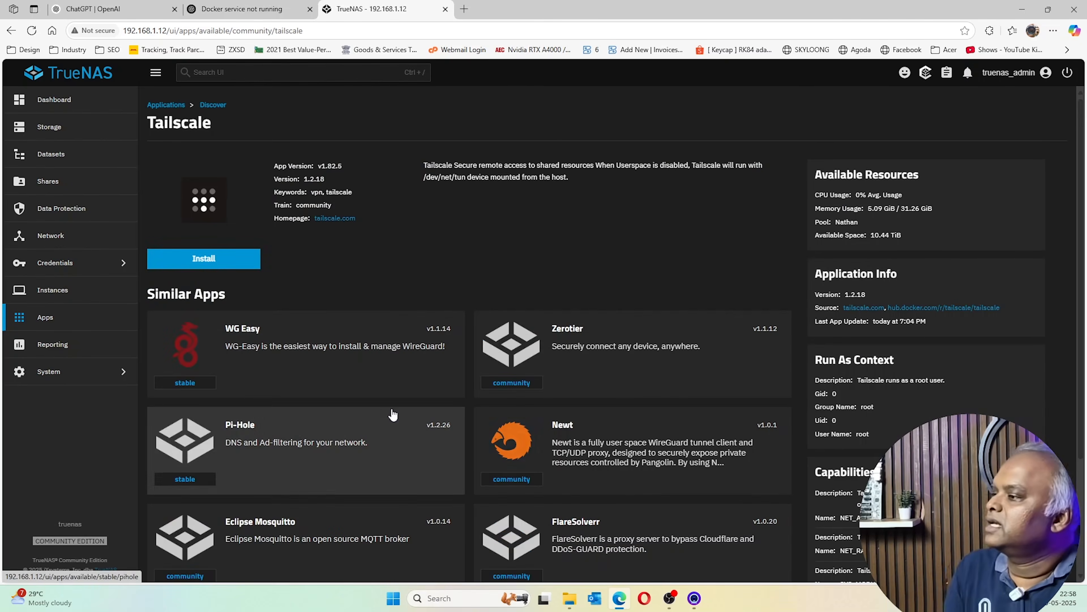
left_click(204, 259)
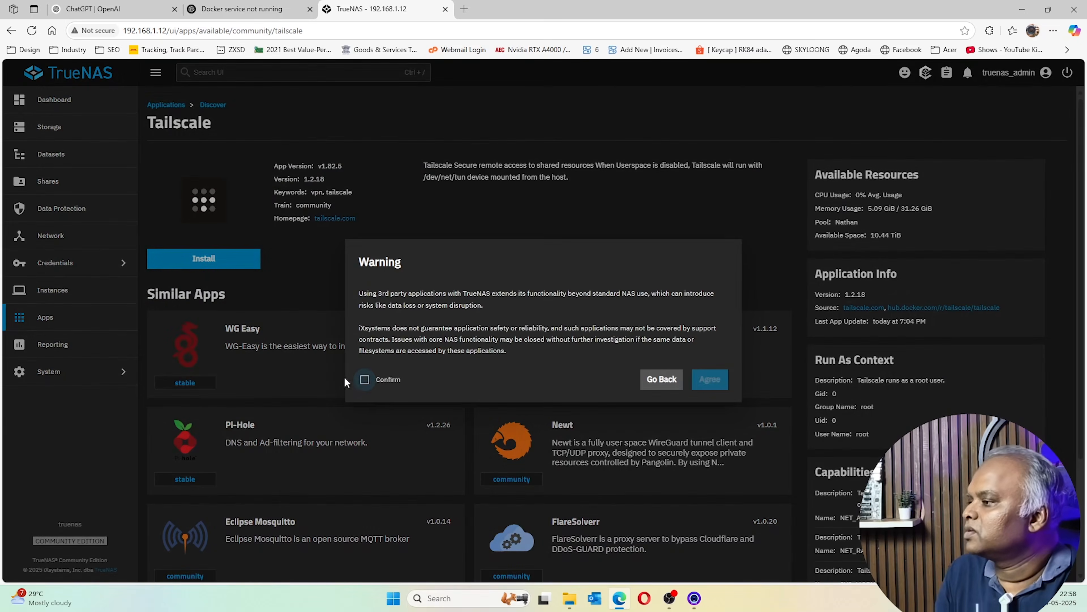
left_click(365, 379)
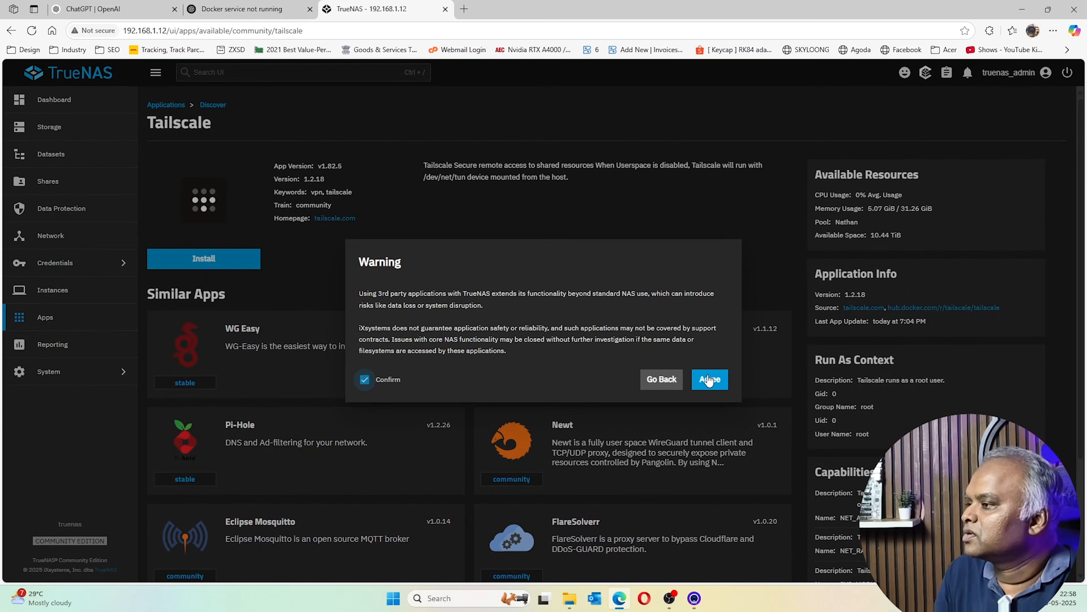
left_click(709, 379)
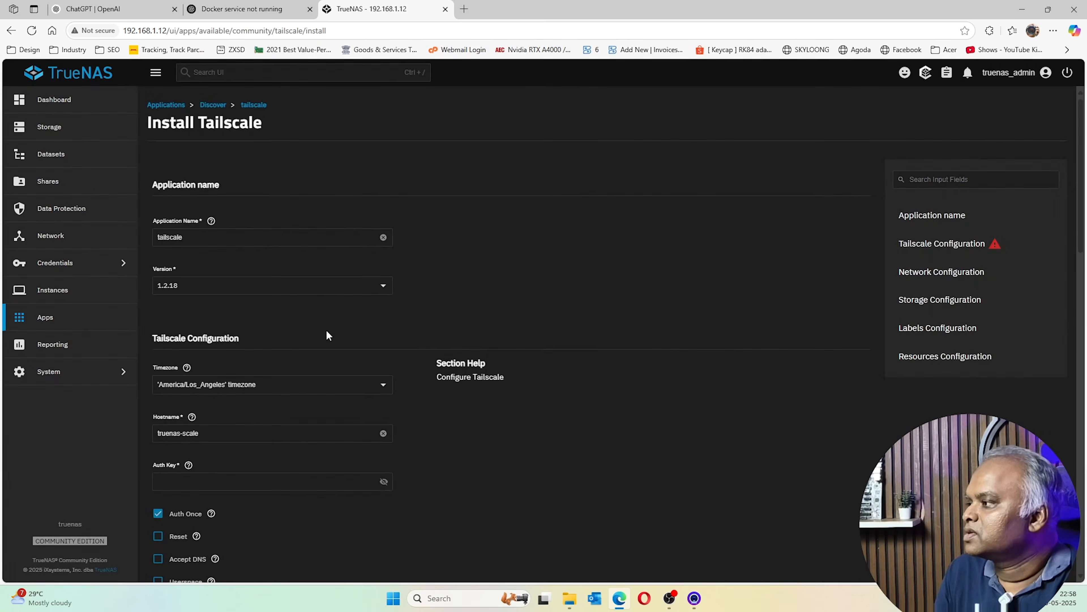
Set the install form's timezone to Asia/Kolkata and locate the empty auth key field
scroll(242, 364, "down", 5)
scroll(242, 364, "up", 5)
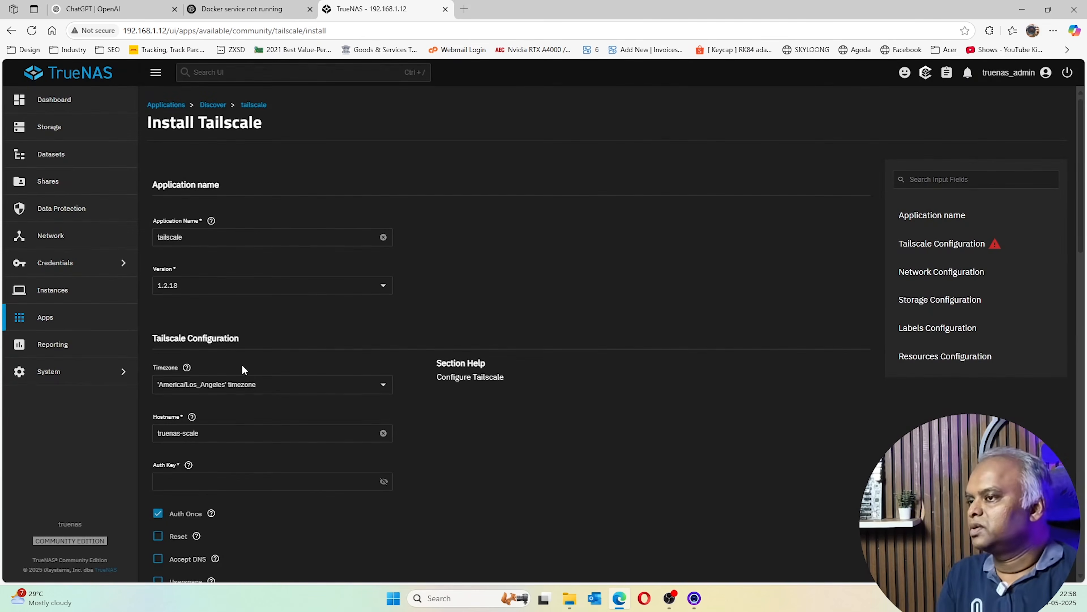
left_click(283, 383)
type("asia/ko")
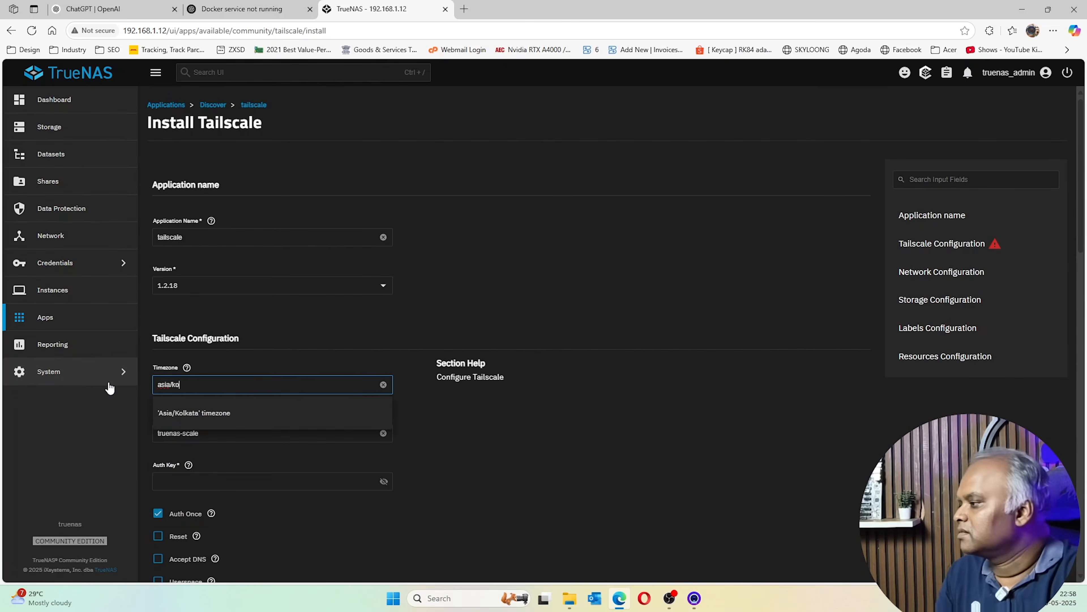
left_click(195, 412)
scroll(222, 394, "down", 1)
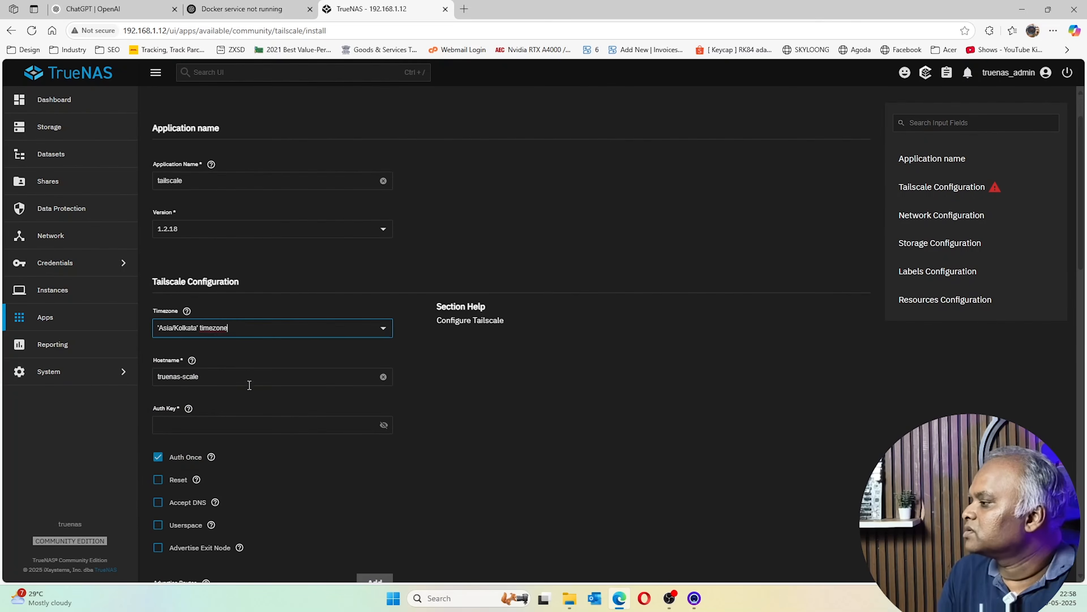
scroll(249, 385, "down", 3)
left_click(255, 254)
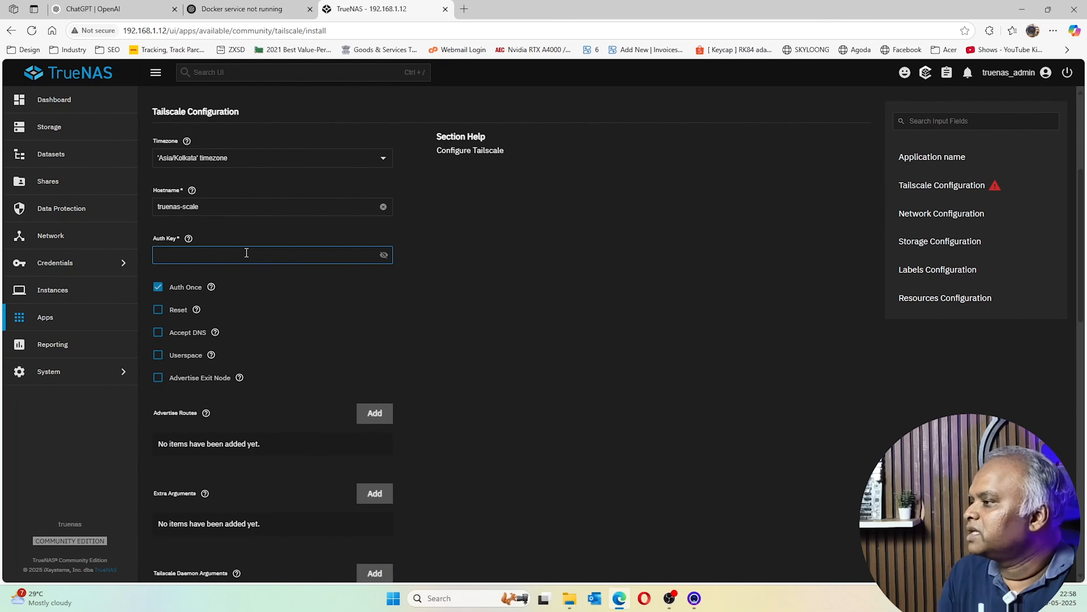
scroll(247, 253, "down", 3)
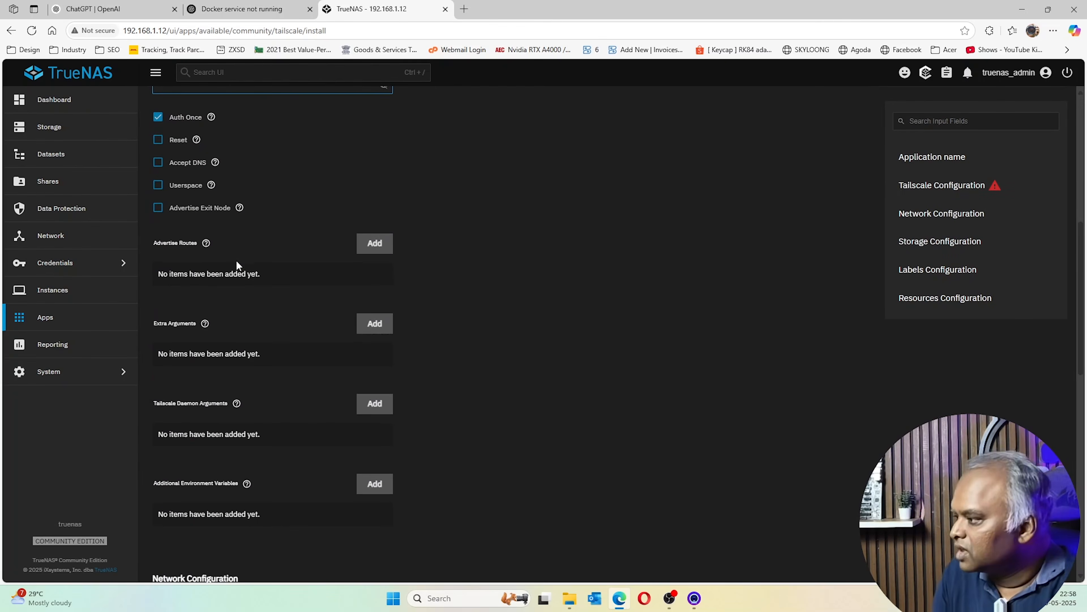
scroll(238, 266, "down", 6)
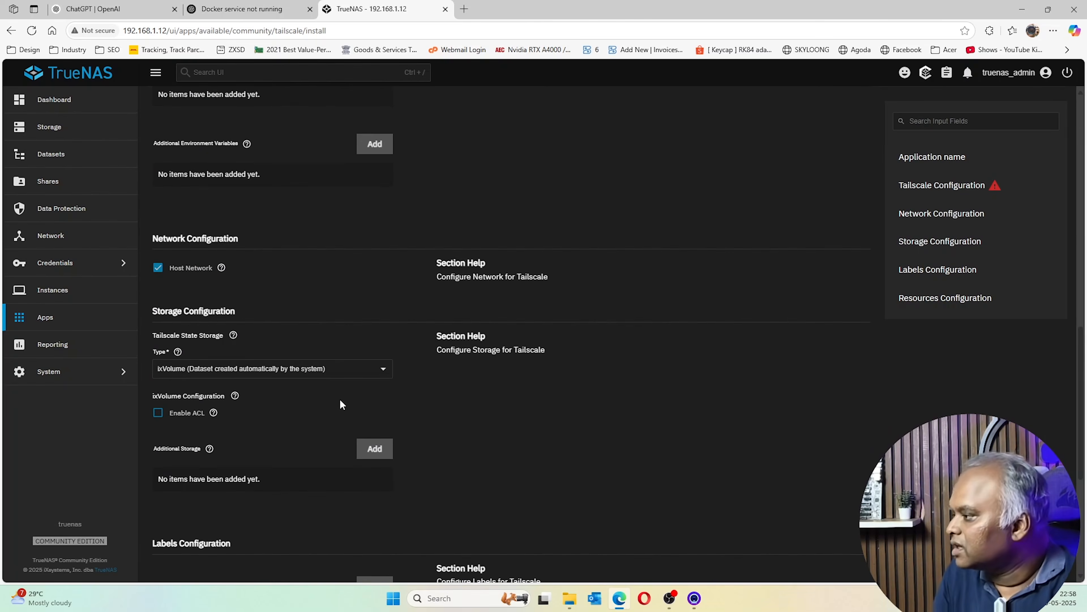
scroll(293, 405, "up", 12)
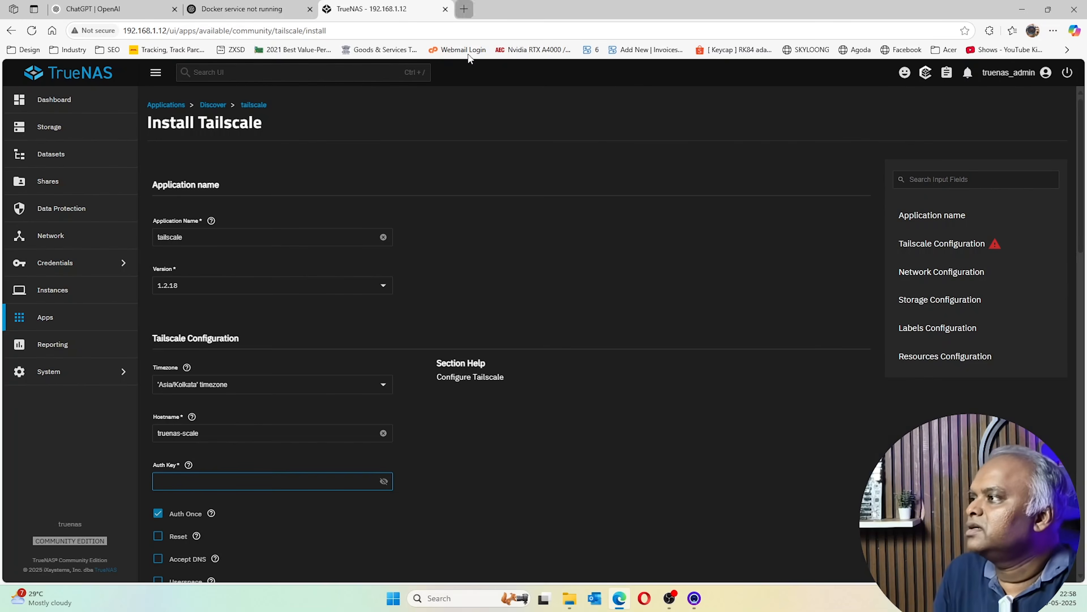
left_click(464, 8)
In the Tailscale admin console, remove the truenas-scale and laptop machines
type("tailscale.co")
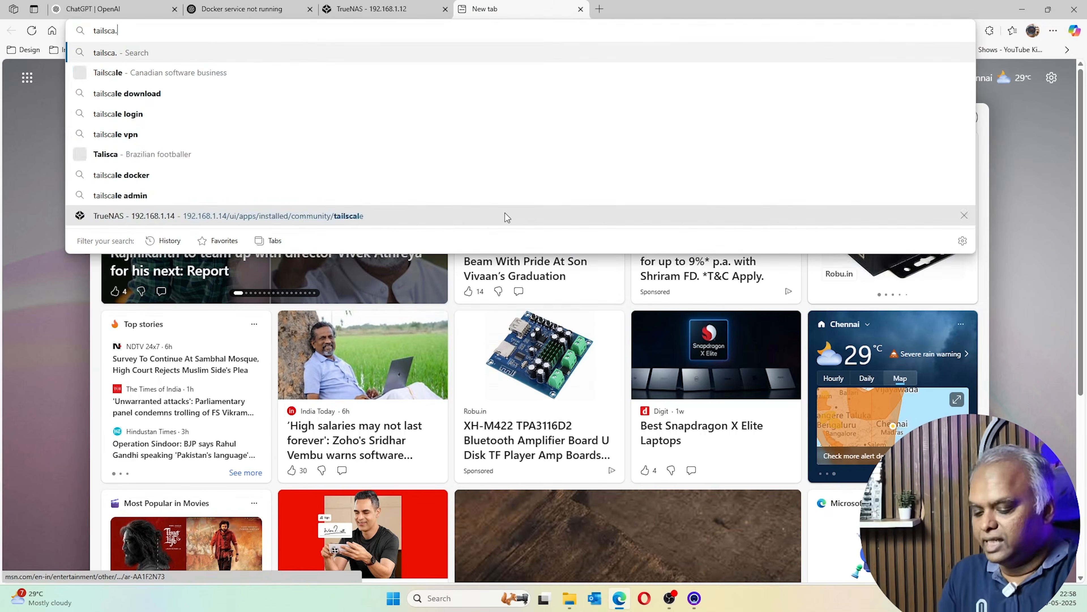
type("m")
key("Return")
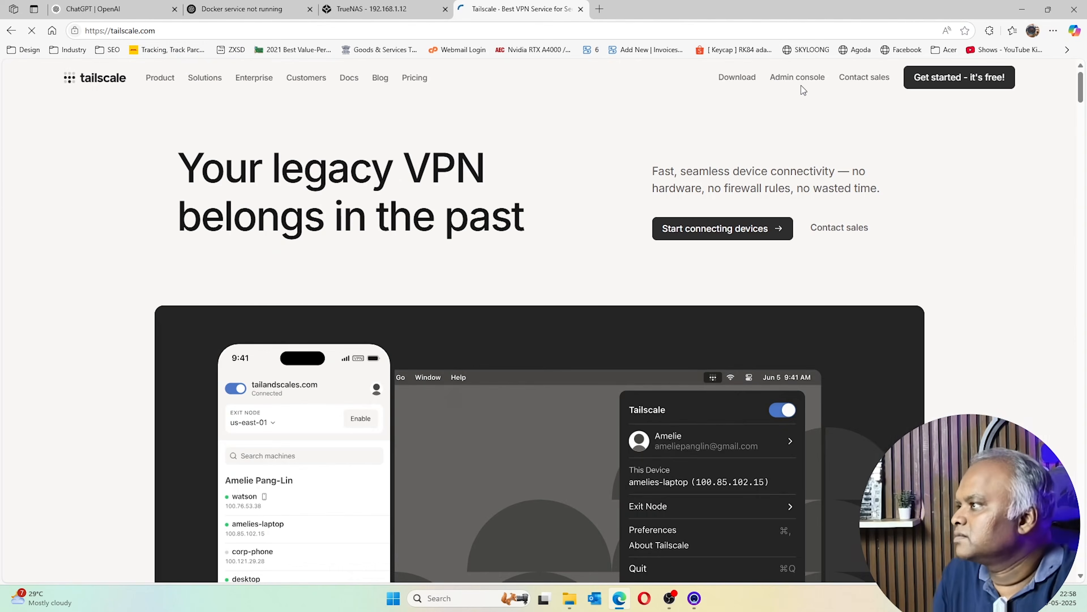
left_click(959, 79)
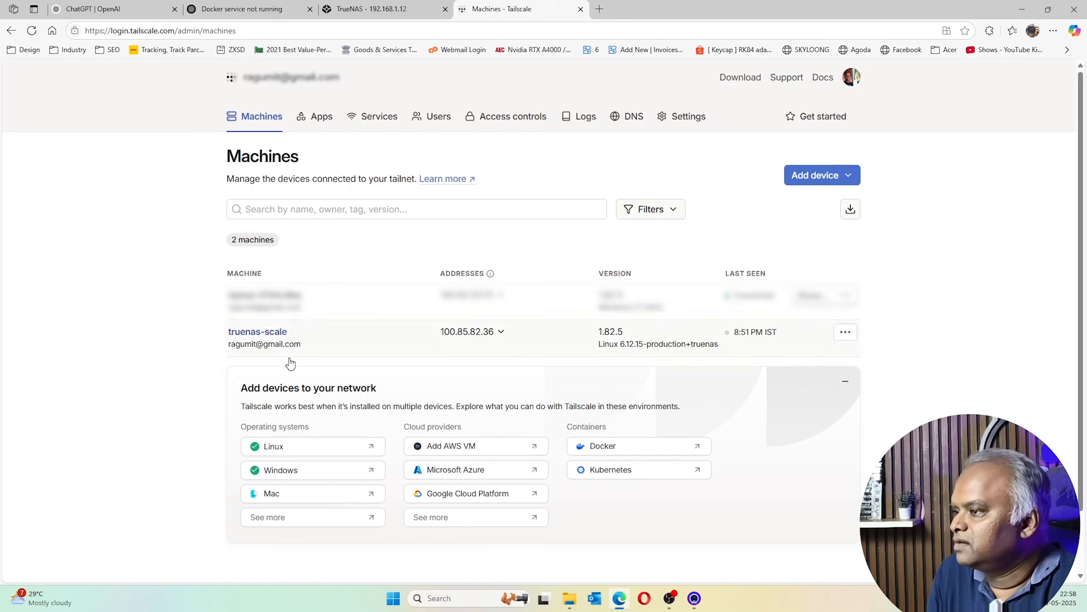
left_click(845, 333)
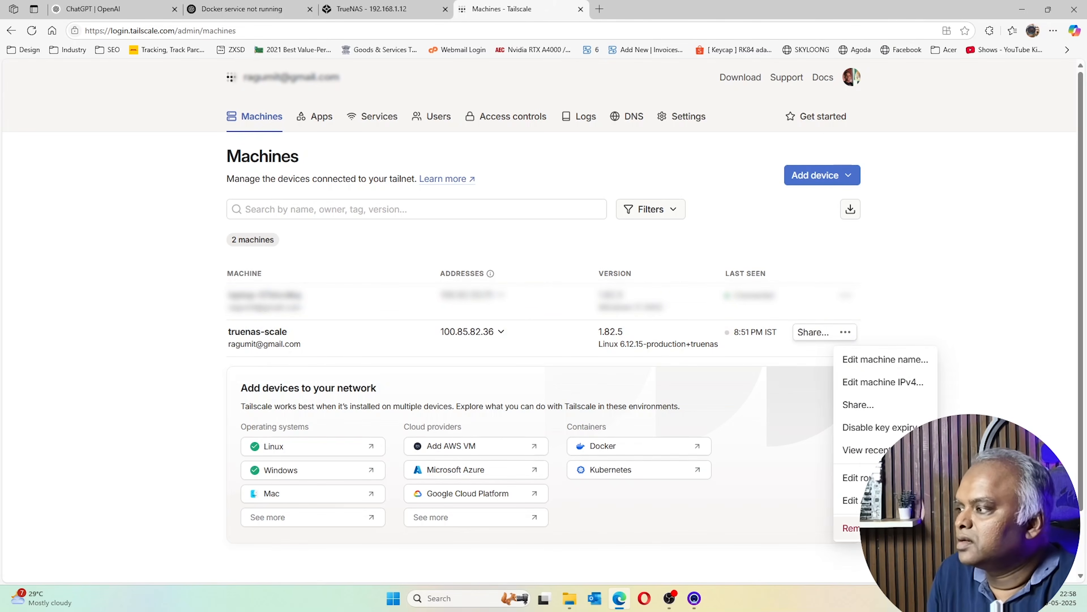
left_click(852, 527)
left_click(626, 214)
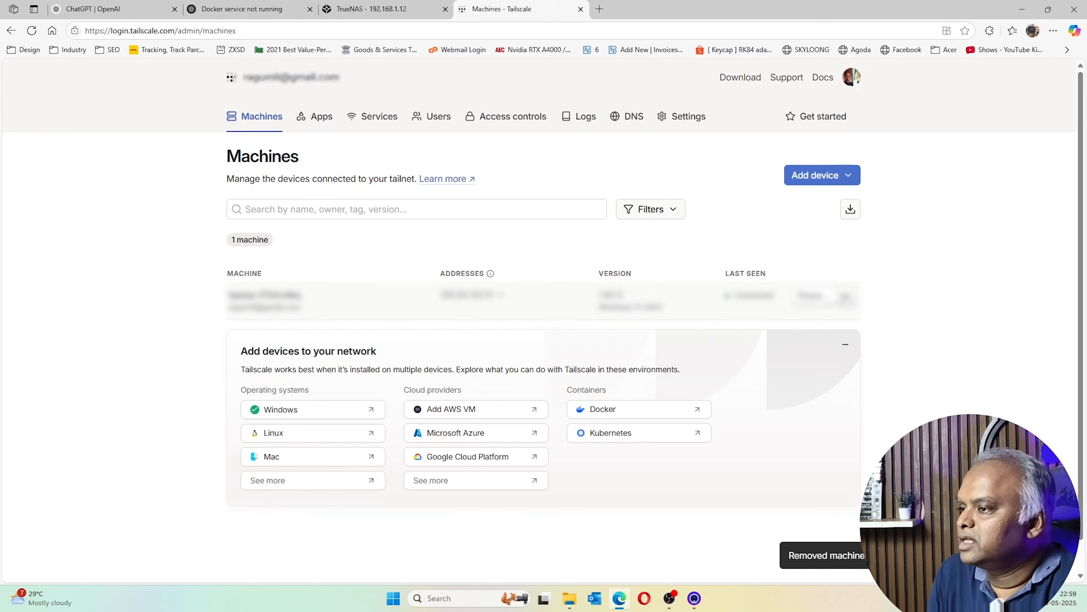
left_click(846, 296)
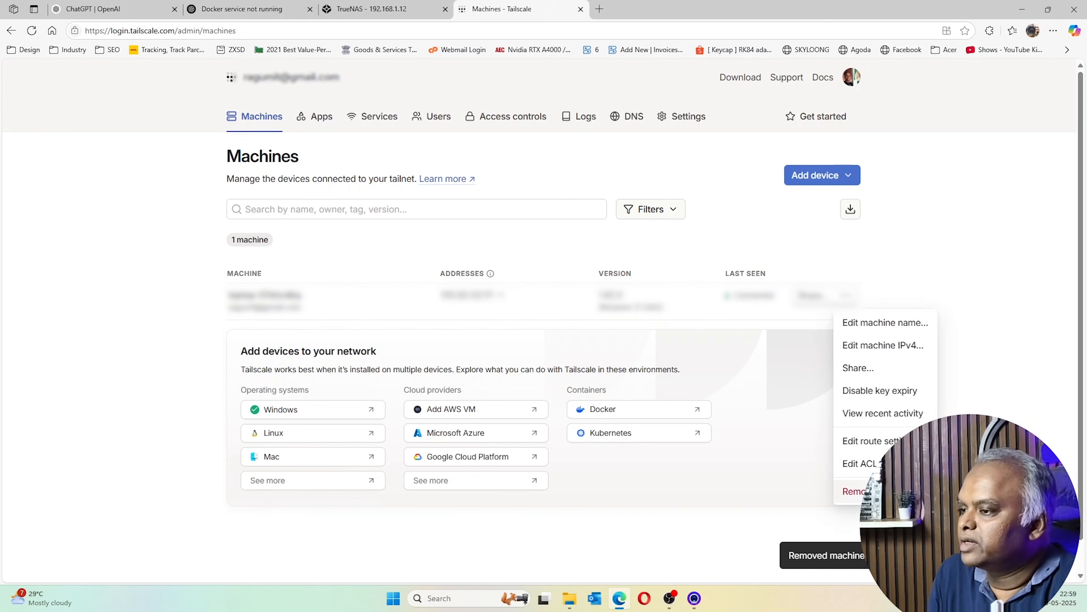
left_click(854, 491)
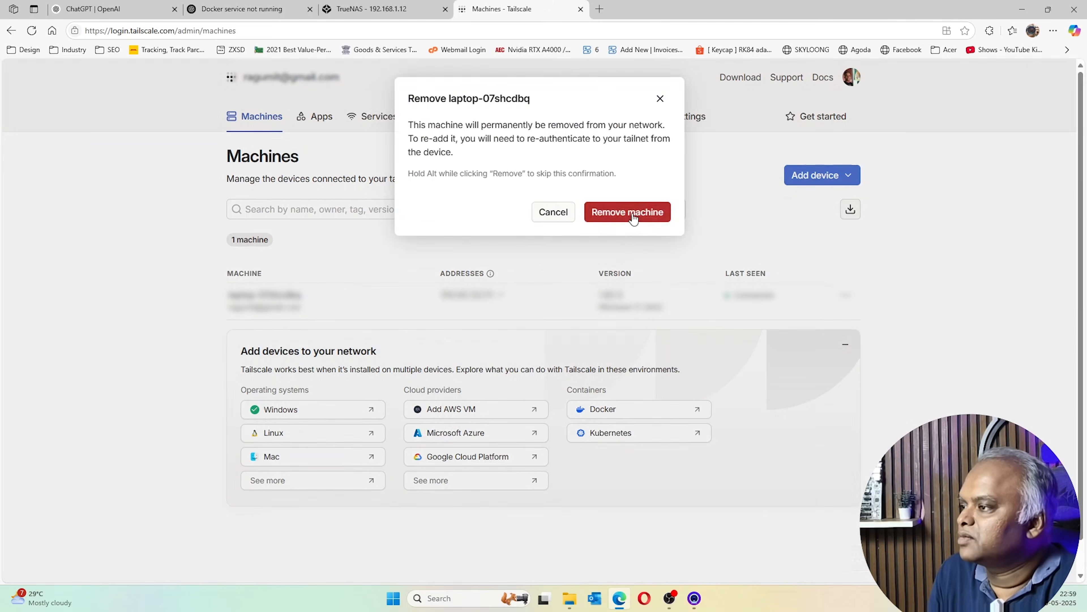
left_click(627, 212)
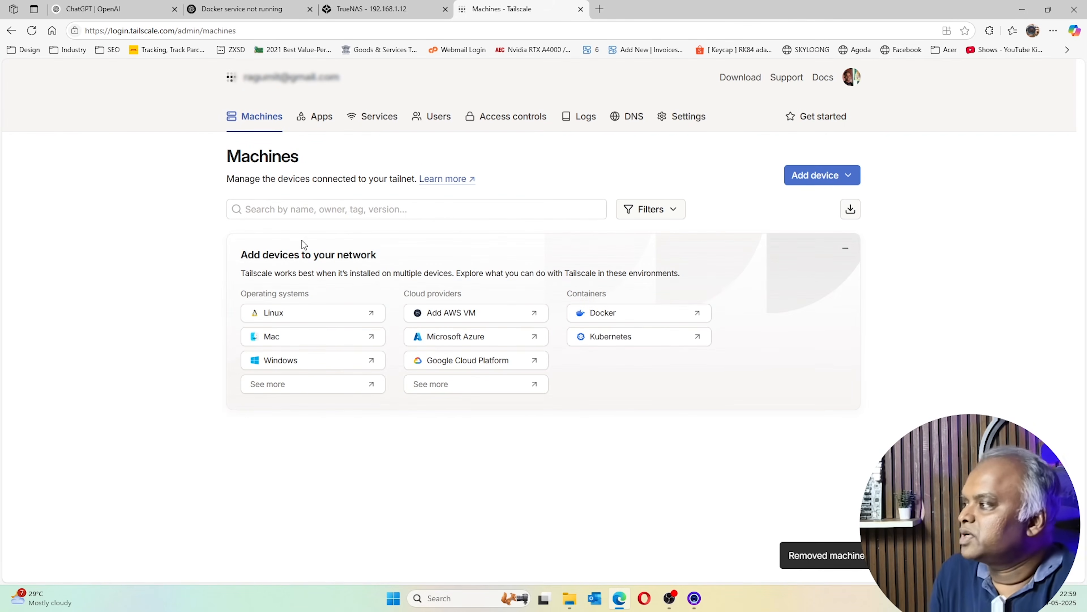
Open Tailscale's client download page via Add device > Client device
left_click(835, 174)
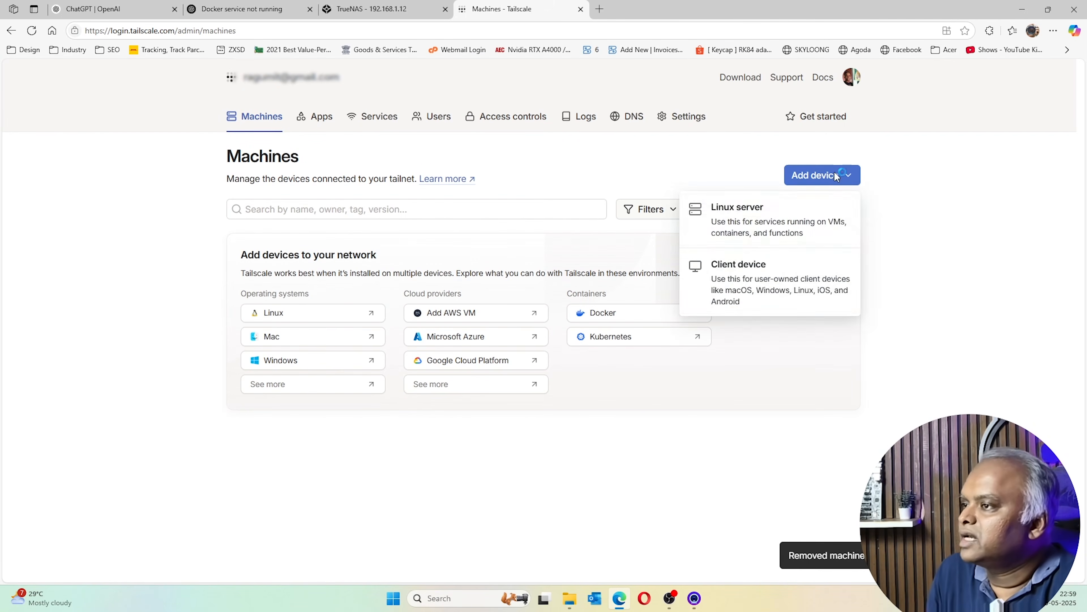
left_click(733, 295)
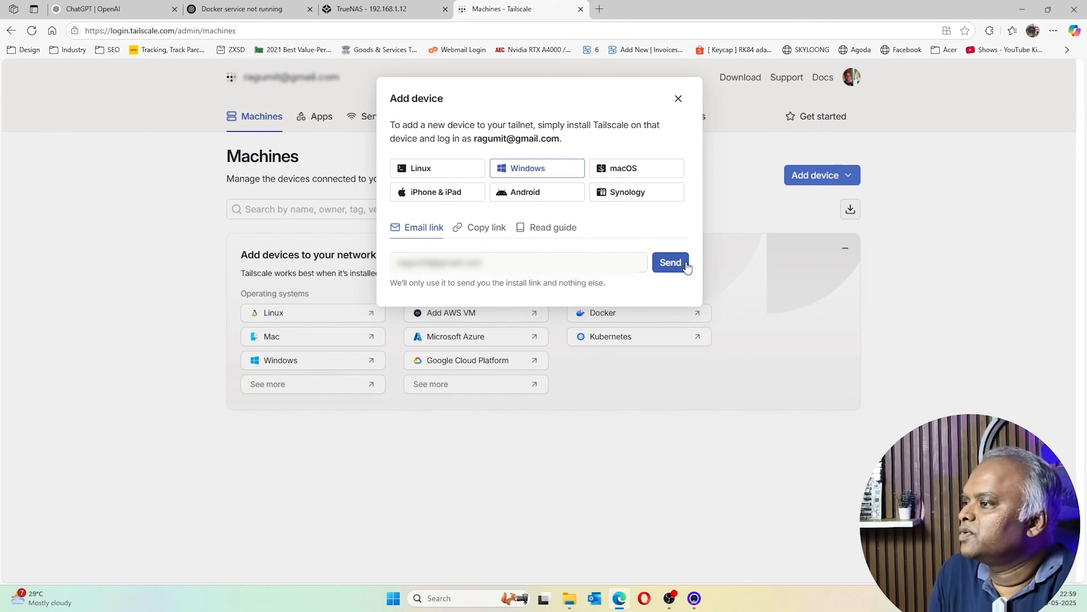
left_click(690, 99)
left_click(724, 78)
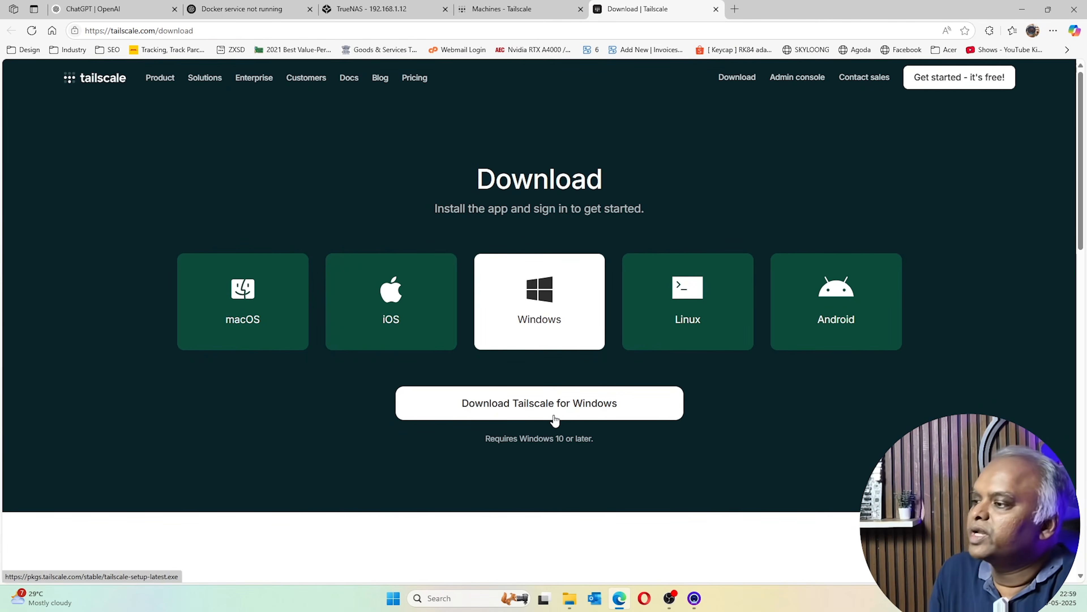
left_click(570, 599)
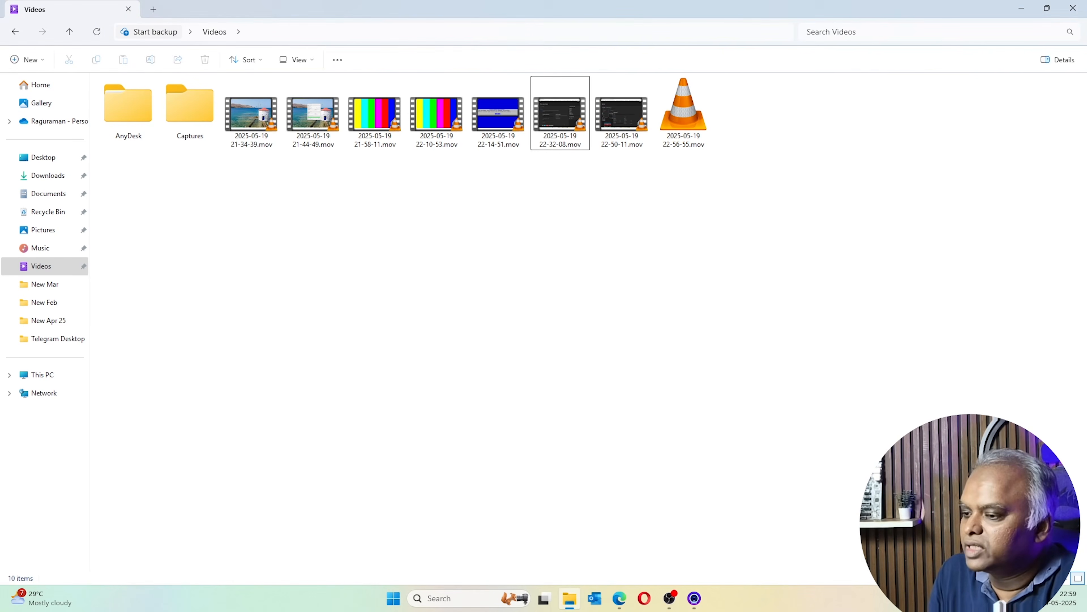
Open the Tailscale admin console from the Tailscale system tray icon's account menu
left_click(921, 599)
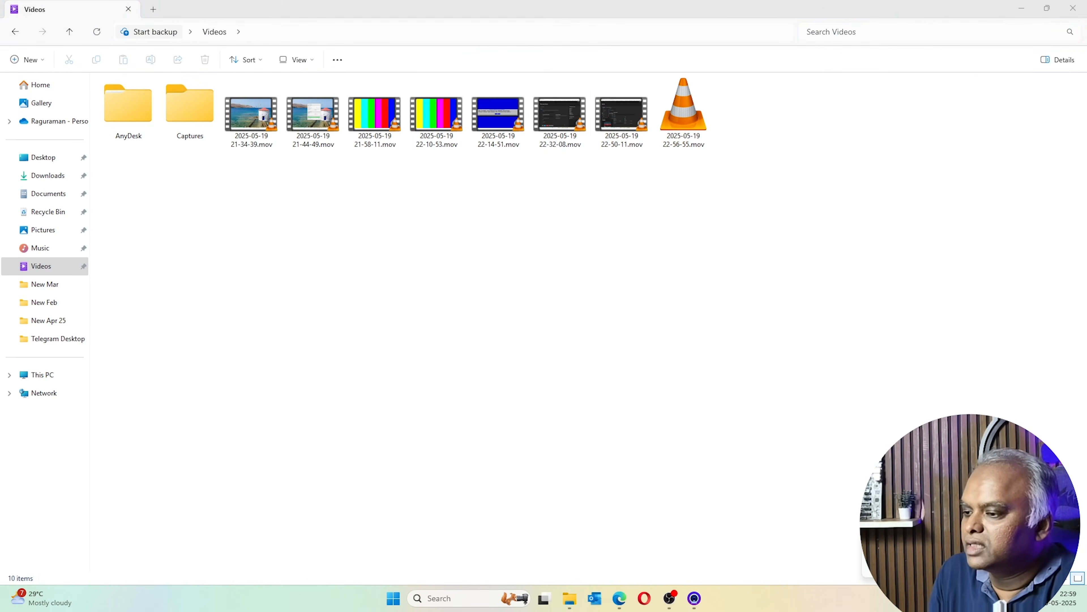
right_click(908, 544)
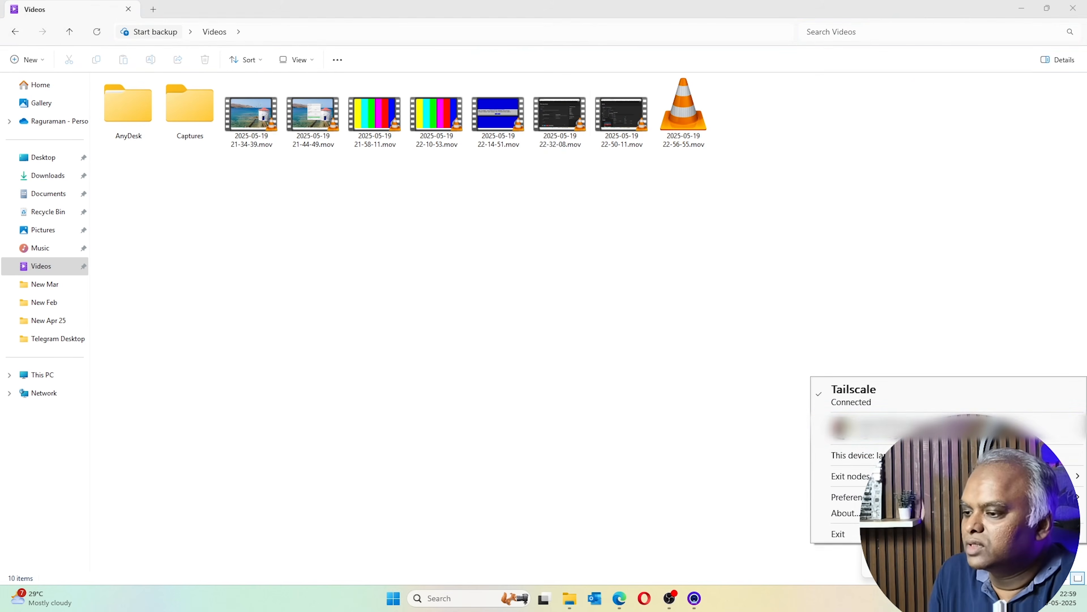
left_click(875, 456)
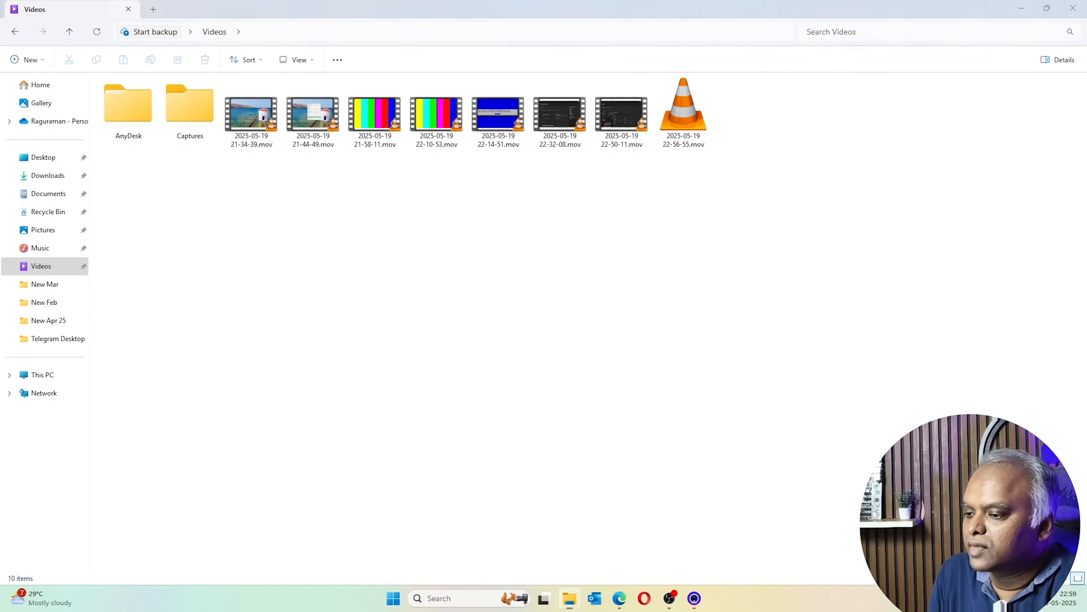
left_click(920, 598)
right_click(908, 544)
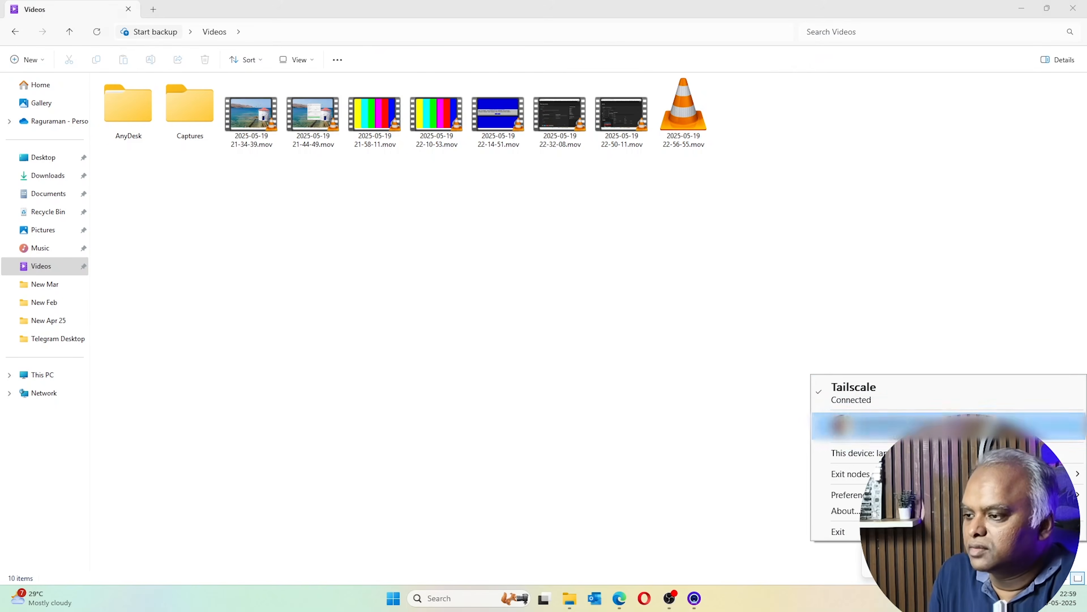
mouse_move(852, 425)
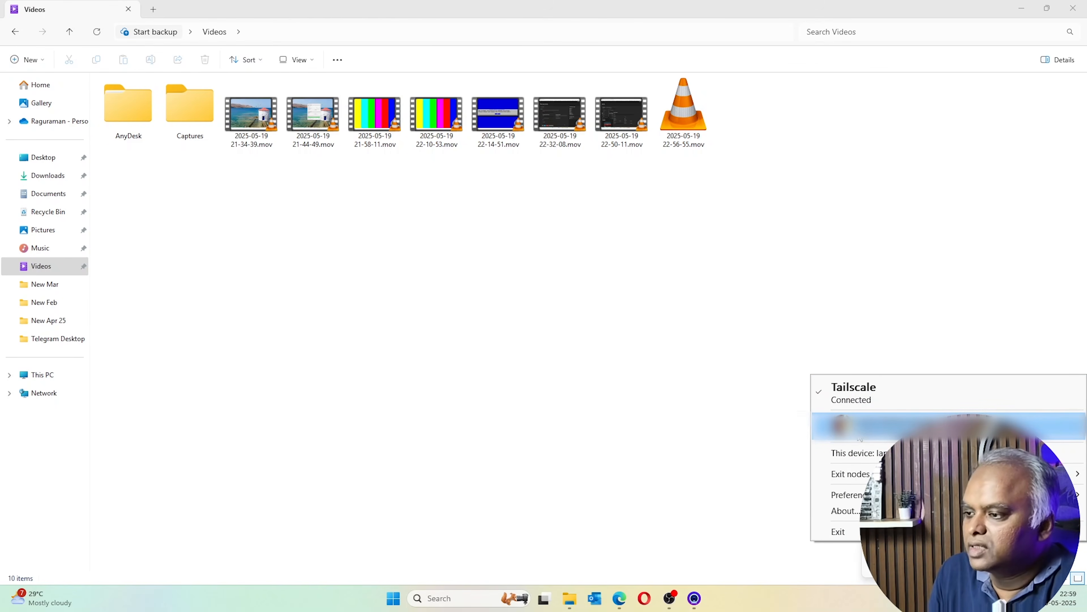
left_click(745, 436)
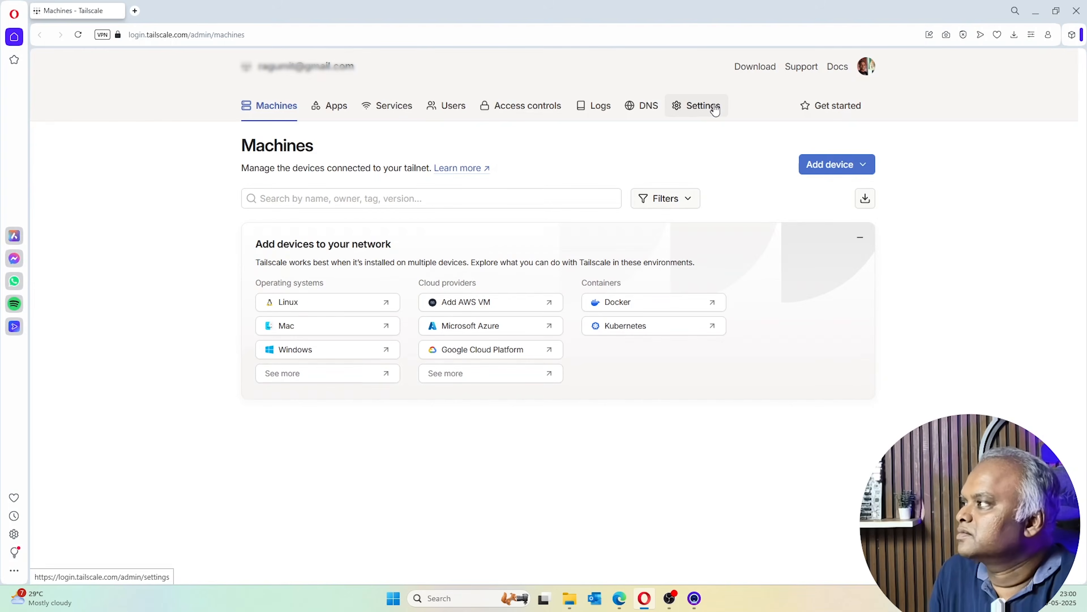
Generate a single-use Tailscale auth key expiring Aug 17, 2025 and copy it
left_click(833, 169)
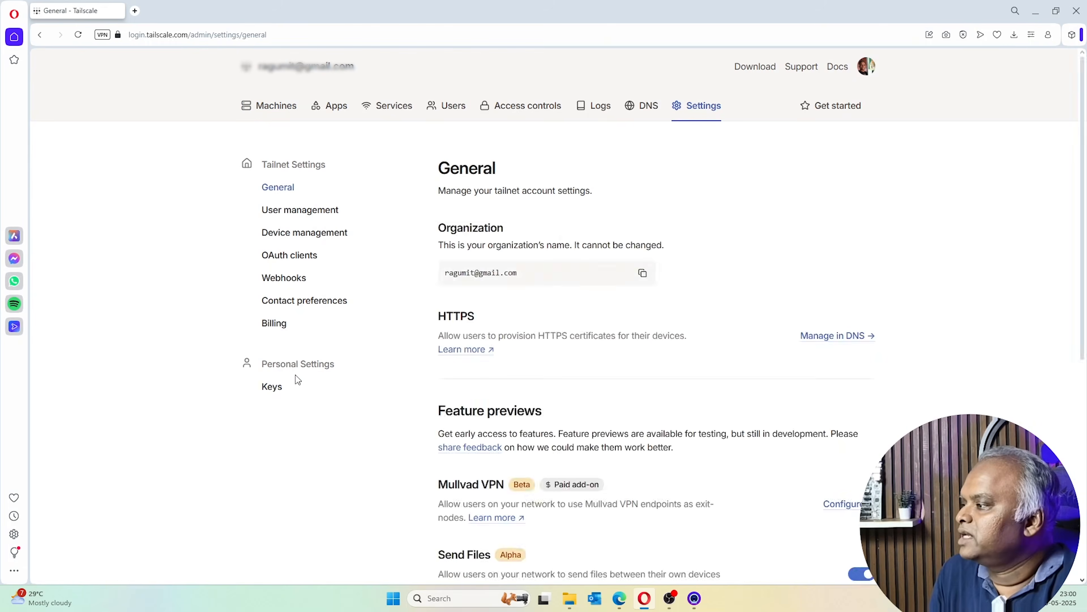
left_click(272, 387)
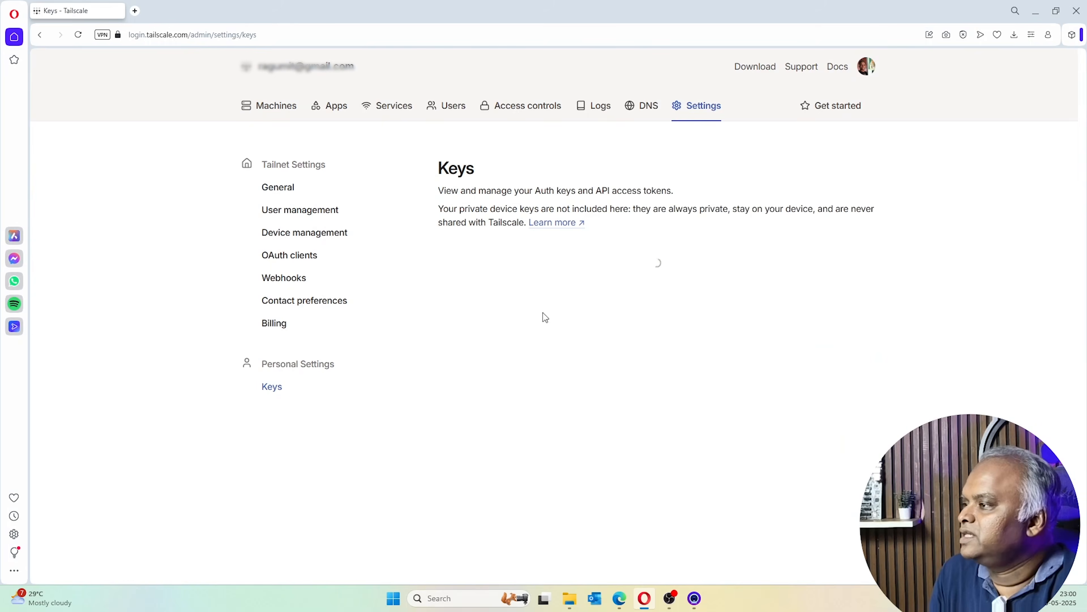
left_click(454, 334)
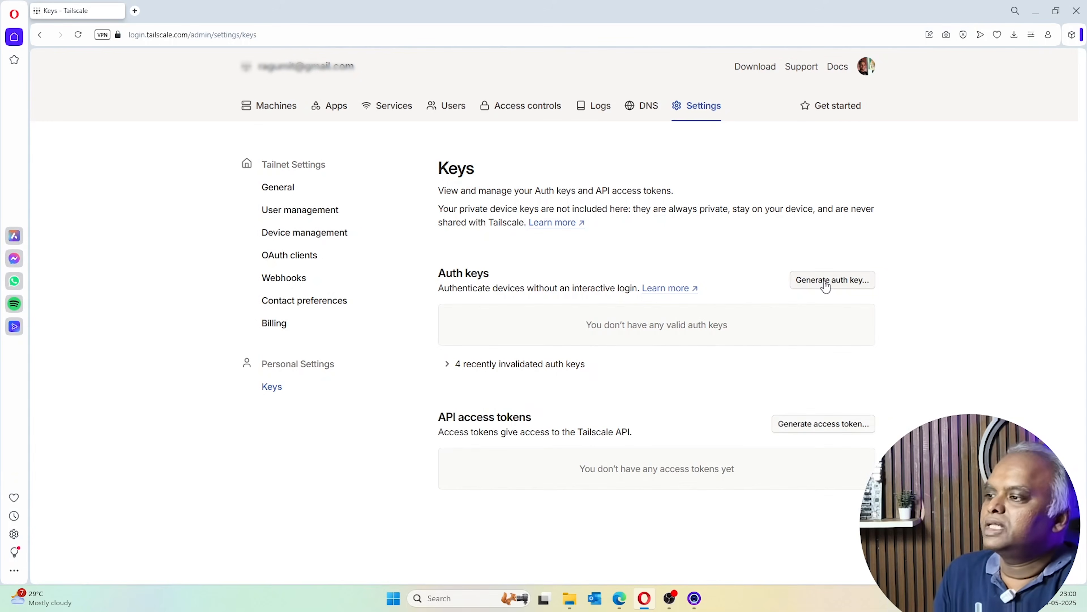
left_click(826, 283)
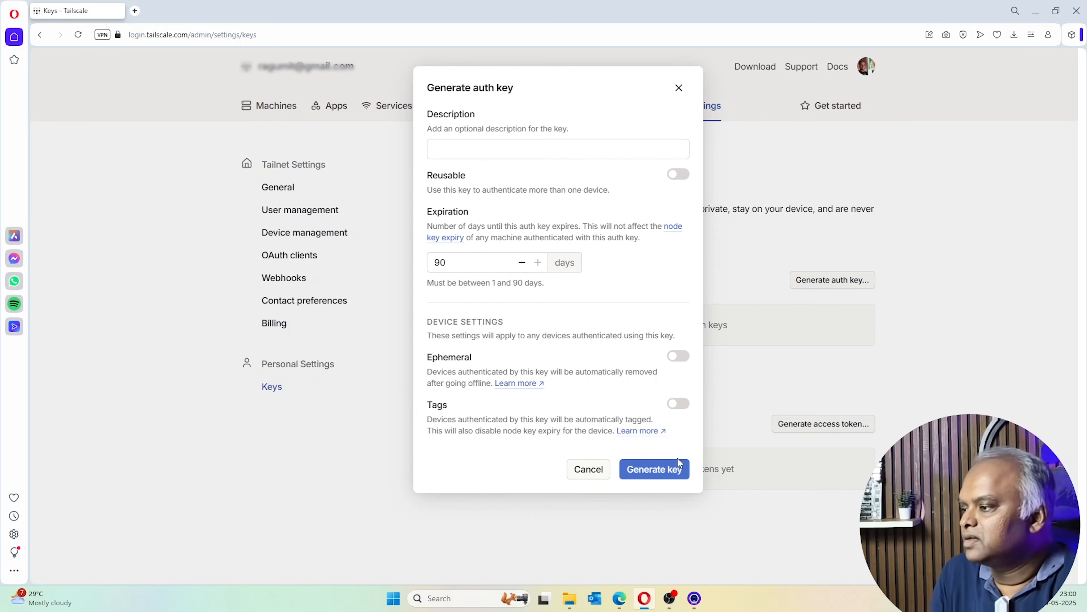
left_click(652, 478)
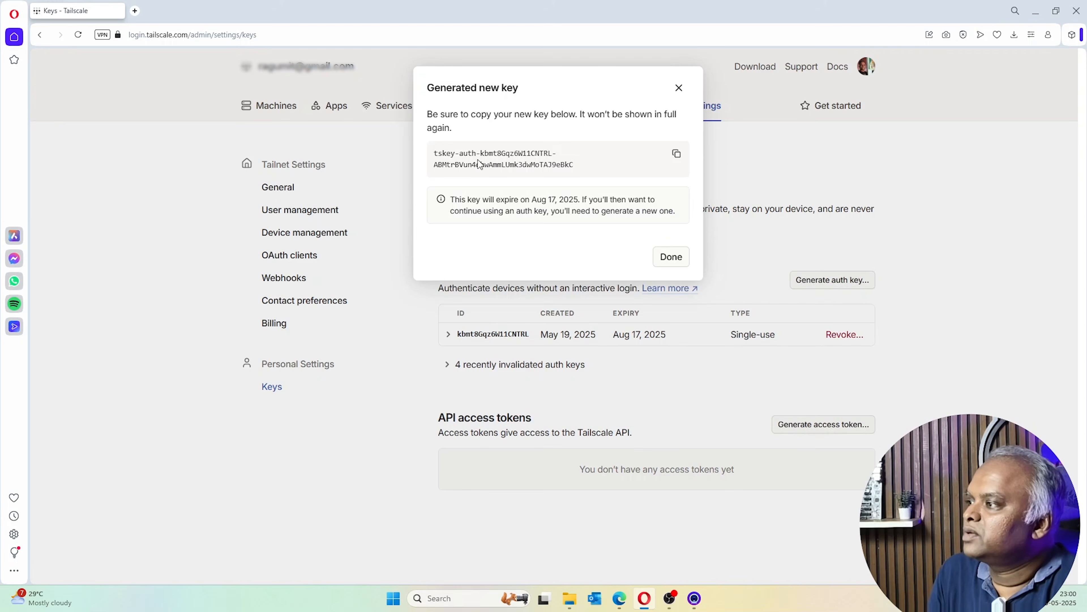
left_click(677, 154)
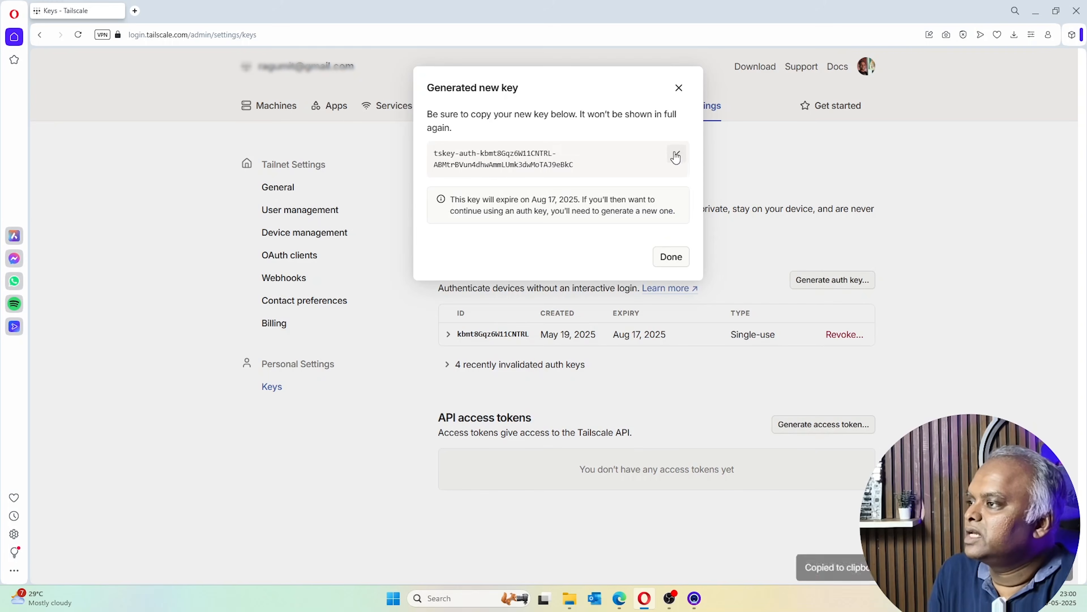
left_click(620, 598)
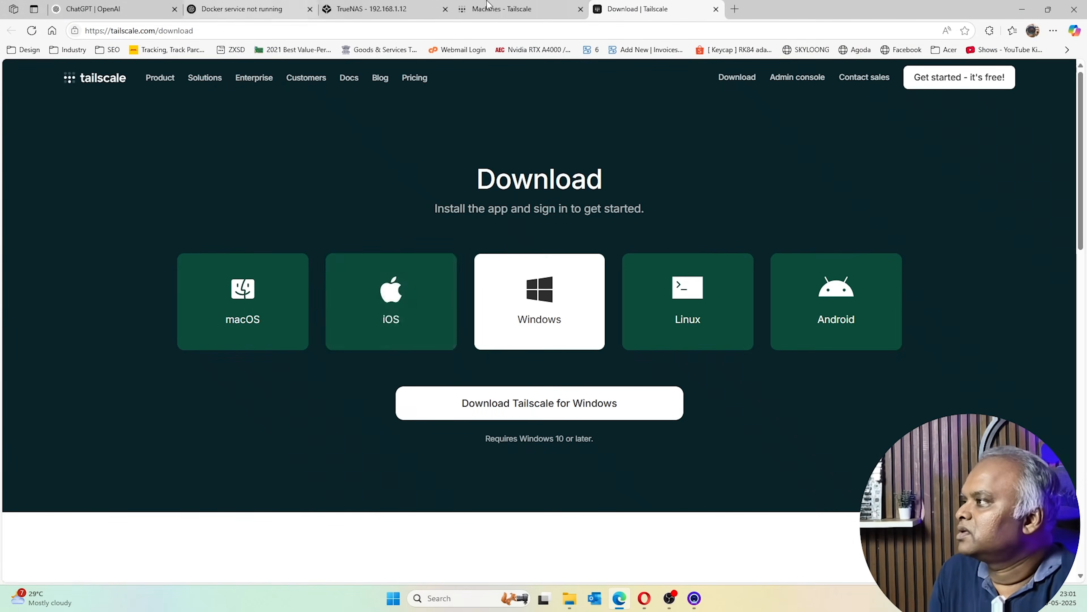
Paste the copied auth key into the Tailscale install form's Auth Key field
left_click(370, 9)
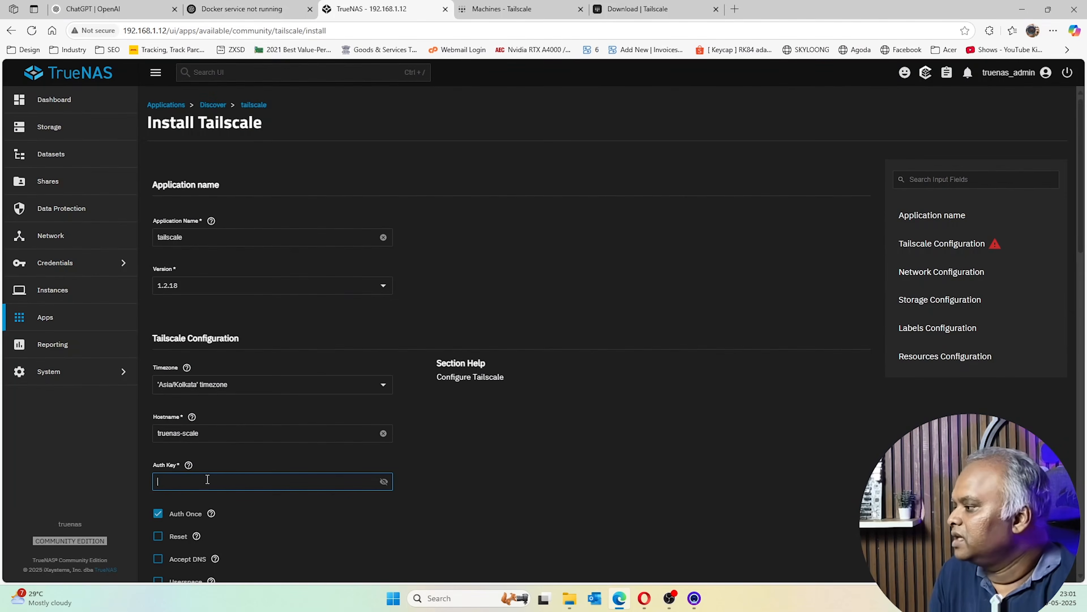
key("ctrl+v")
scroll(282, 448, "down", 3)
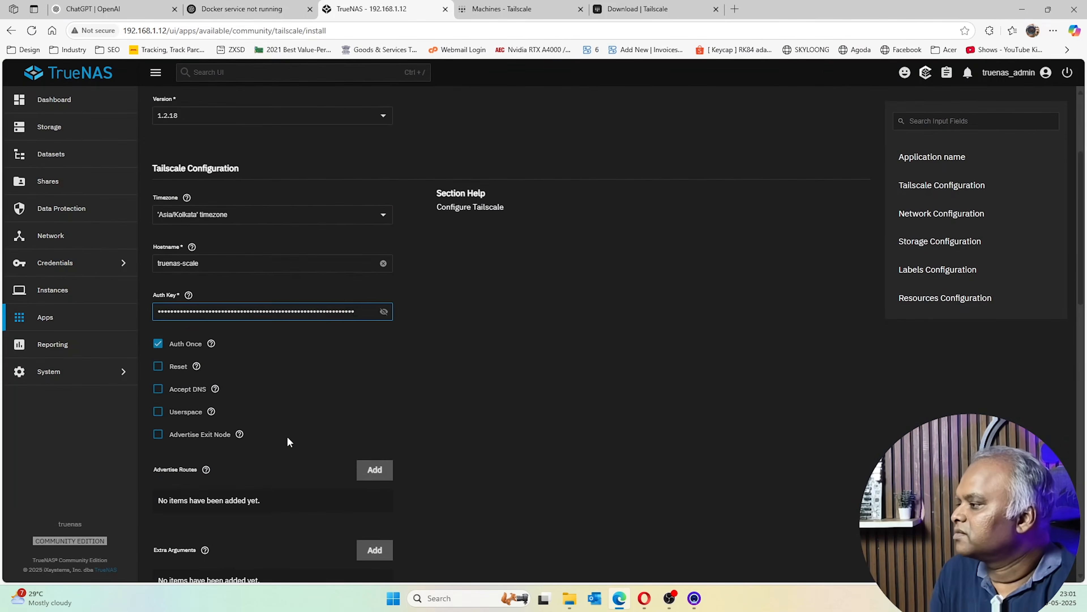
scroll(274, 354, "down", 3)
scroll(257, 372, "down", 1)
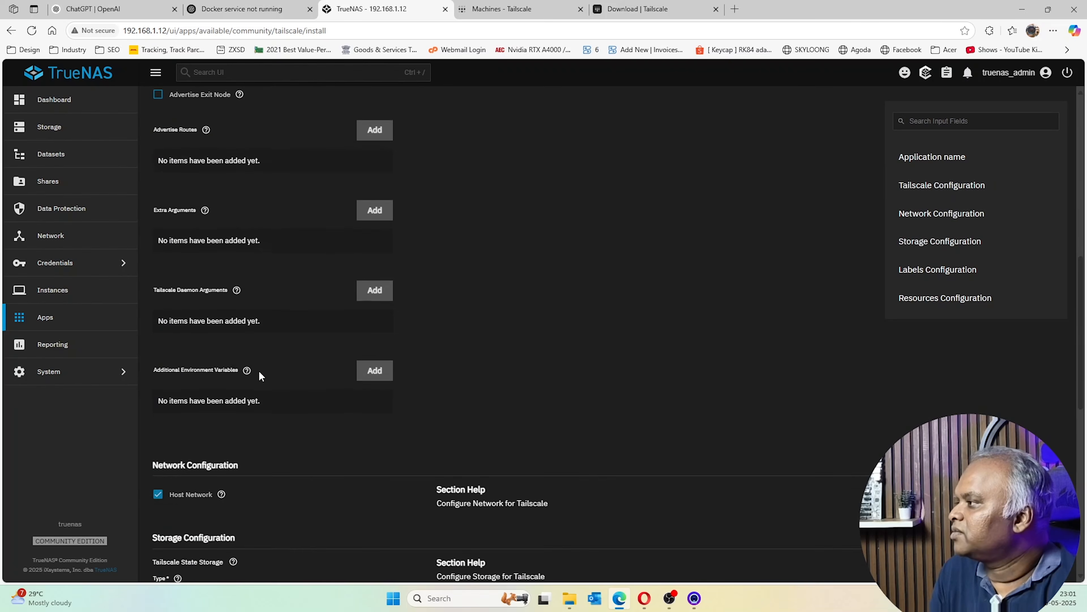
scroll(281, 278, "down", 3)
scroll(229, 350, "down", 5)
Set state storage to Host Path with ACL enabled at /mnt/Nathan/applications/tailscale
left_click(265, 255)
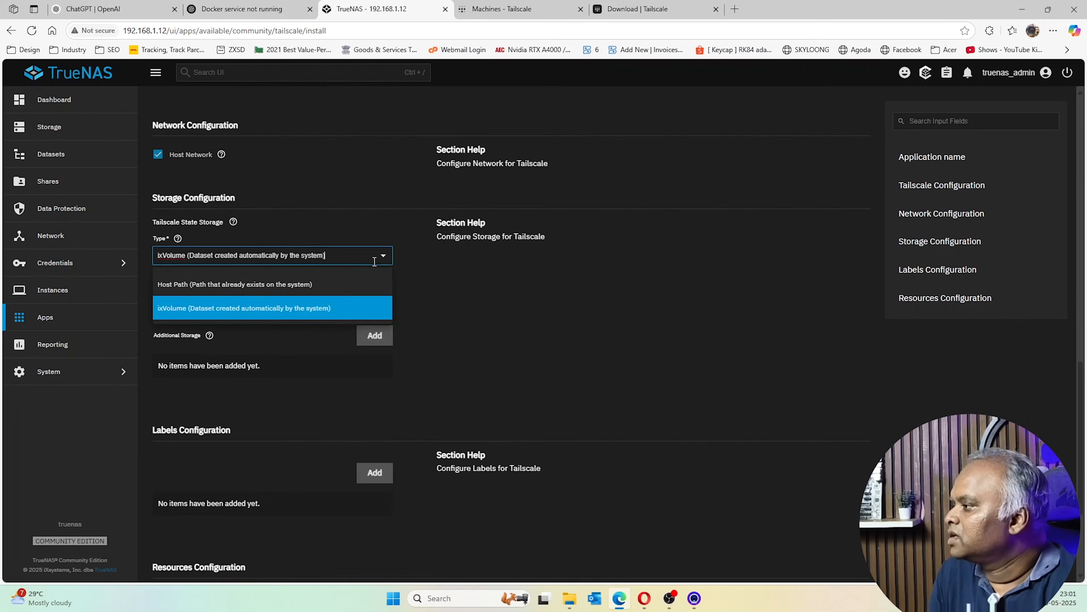
left_click(262, 282)
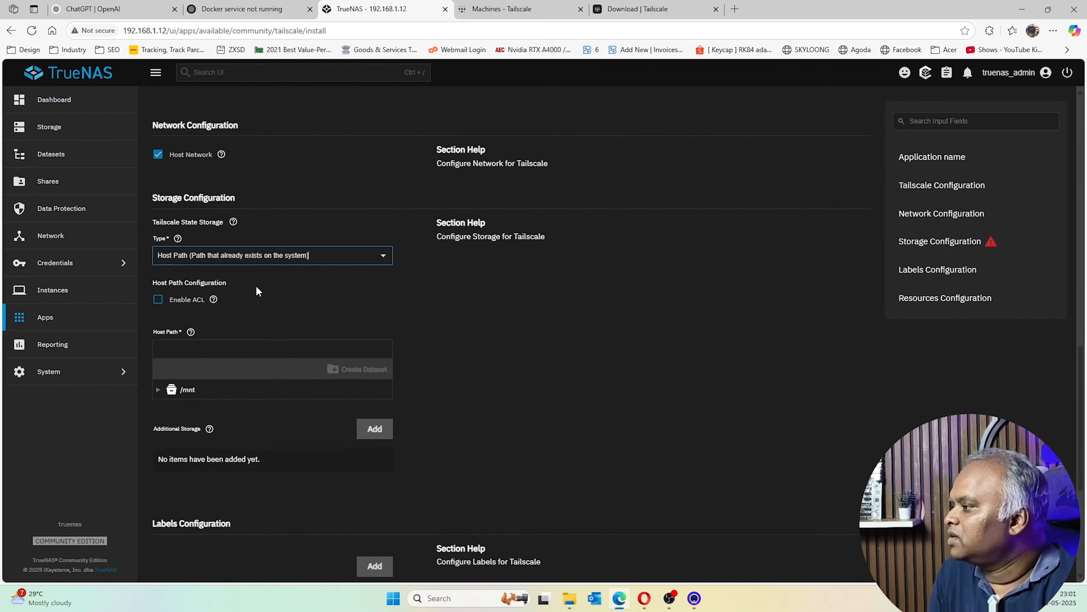
left_click(158, 300)
left_click(159, 402)
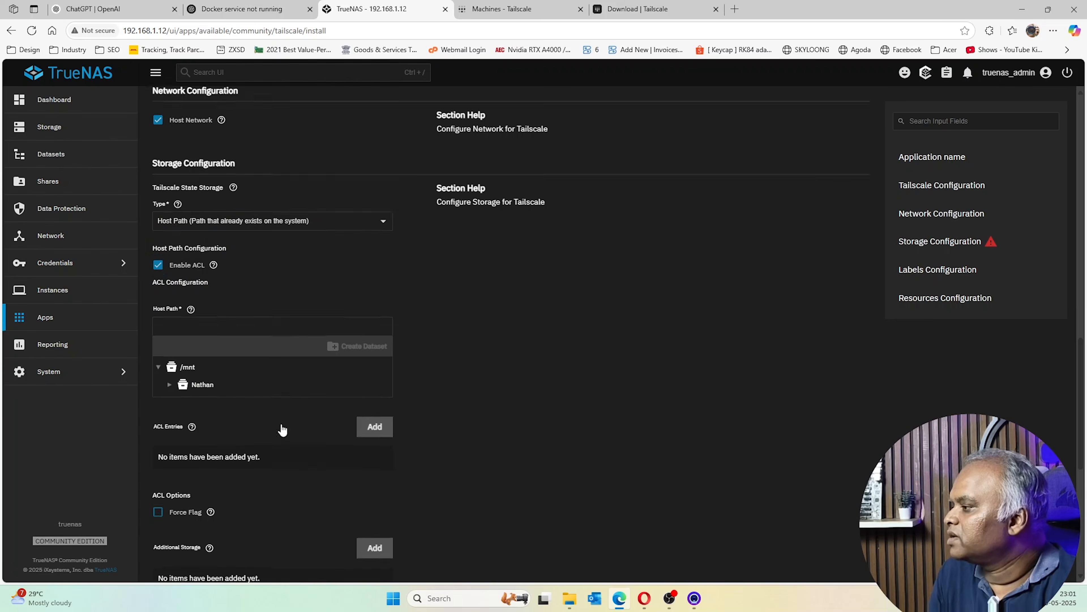
scroll(178, 257, "down", 4)
left_click(170, 249)
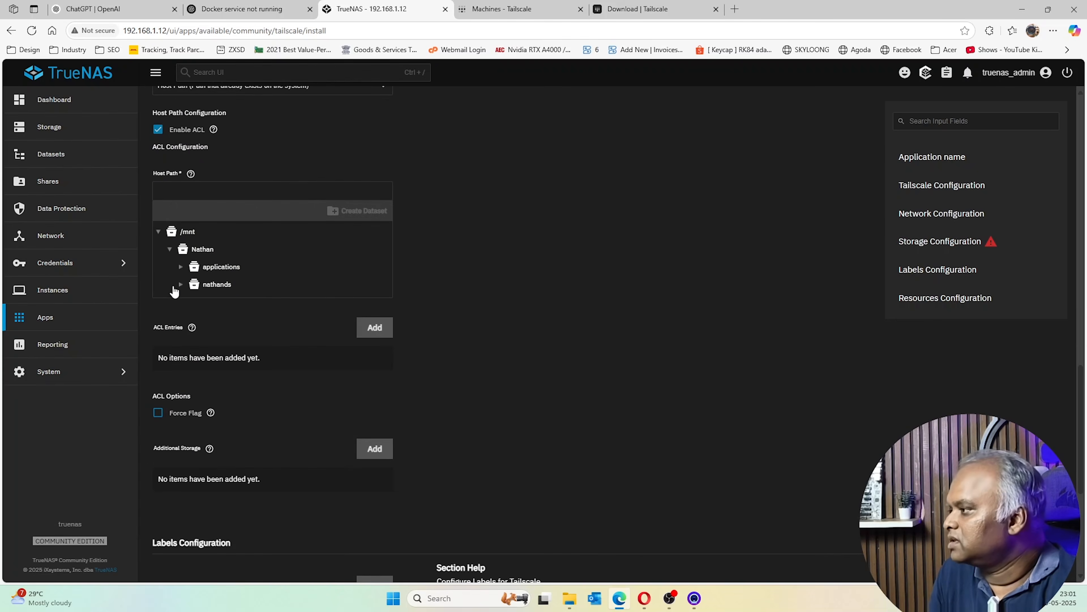
left_click(181, 267)
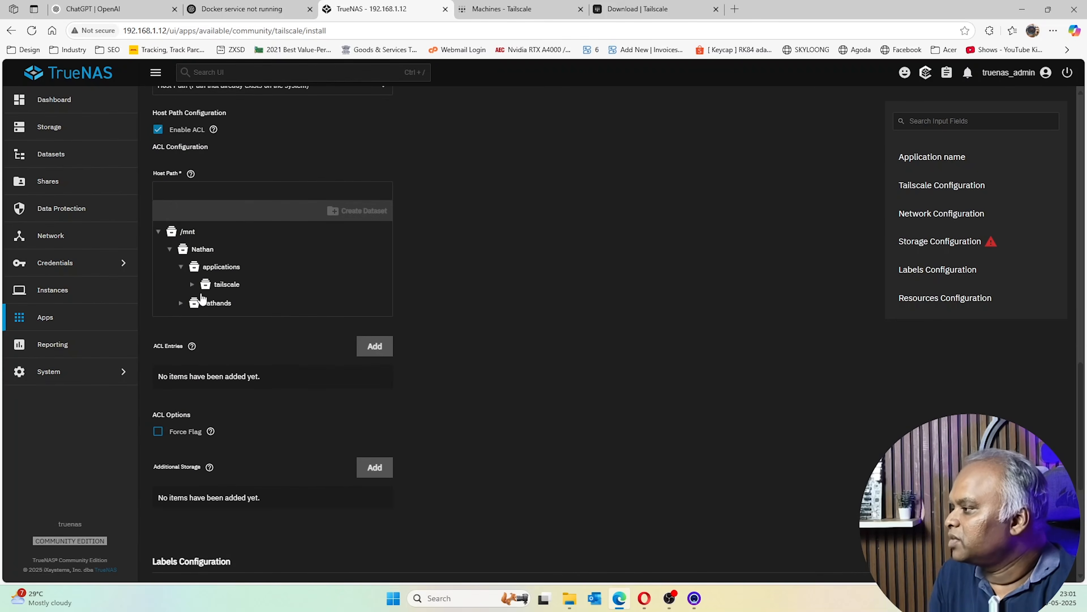
left_click(227, 284)
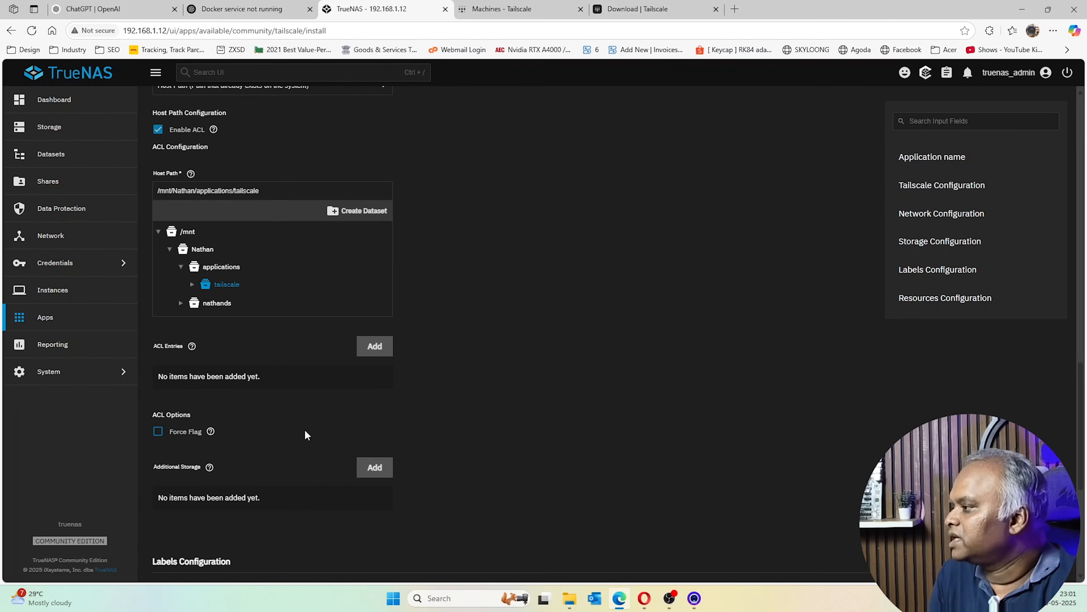
Add an ACL entry granting user ID 33 FULL_CONTROL access
left_click(387, 351)
left_click(217, 470)
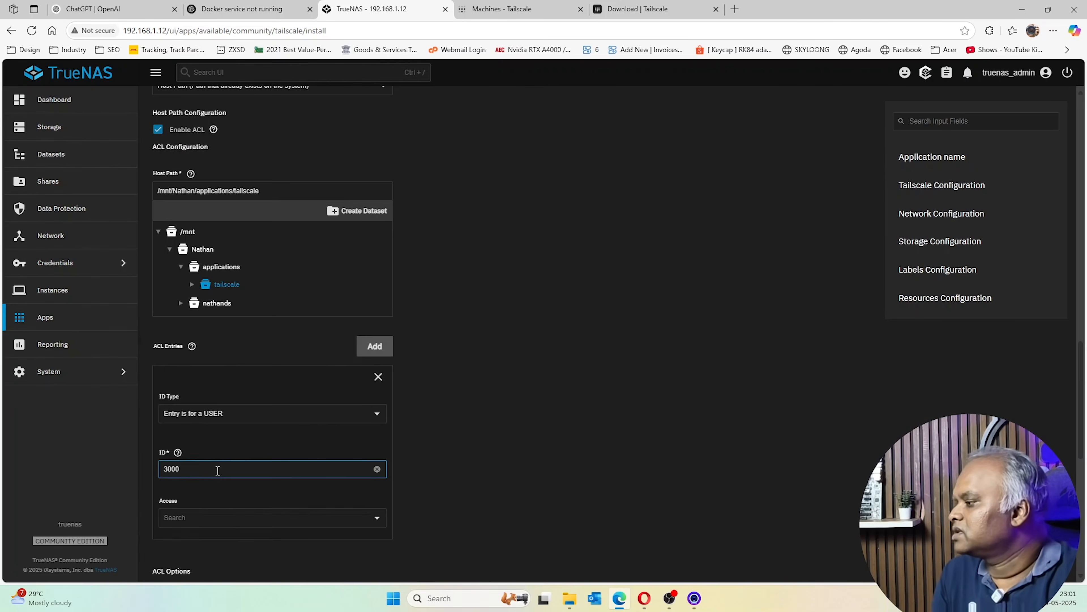
scroll(240, 460, "down", 4)
left_click(307, 353)
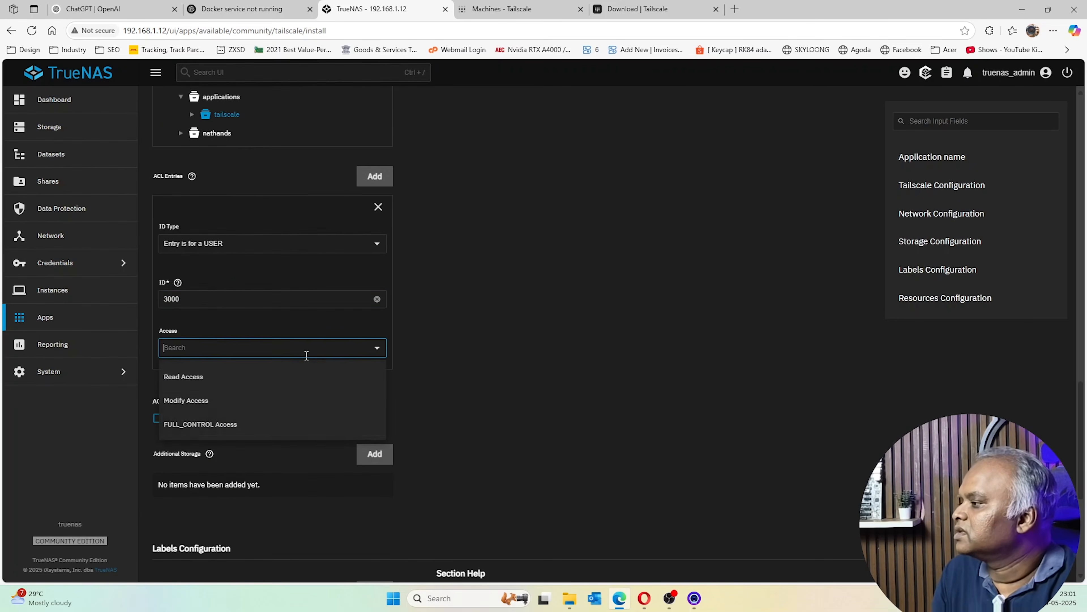
left_click(229, 423)
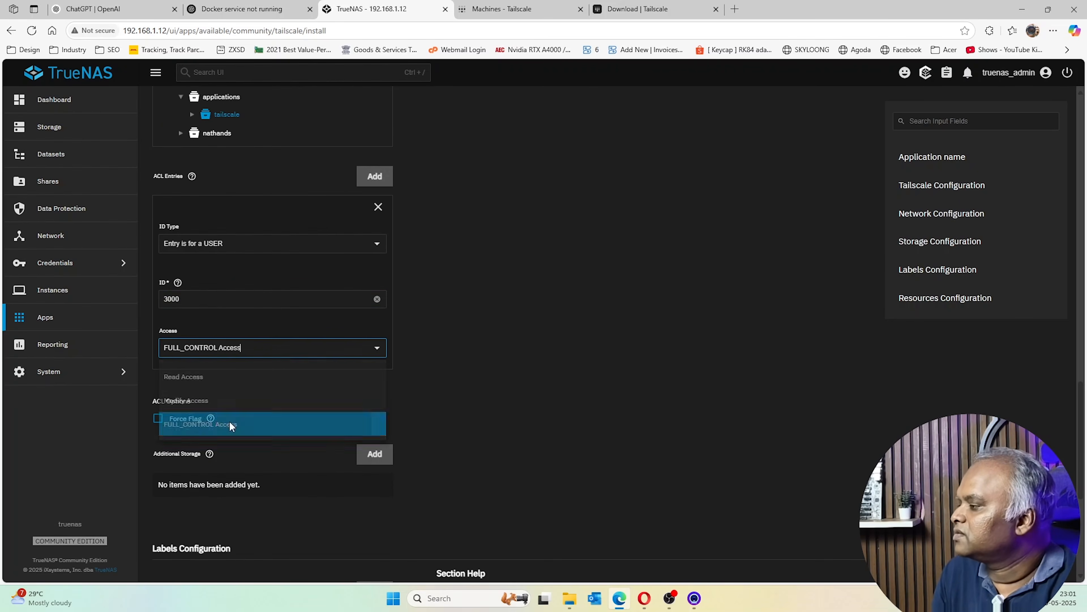
double_click(251, 297)
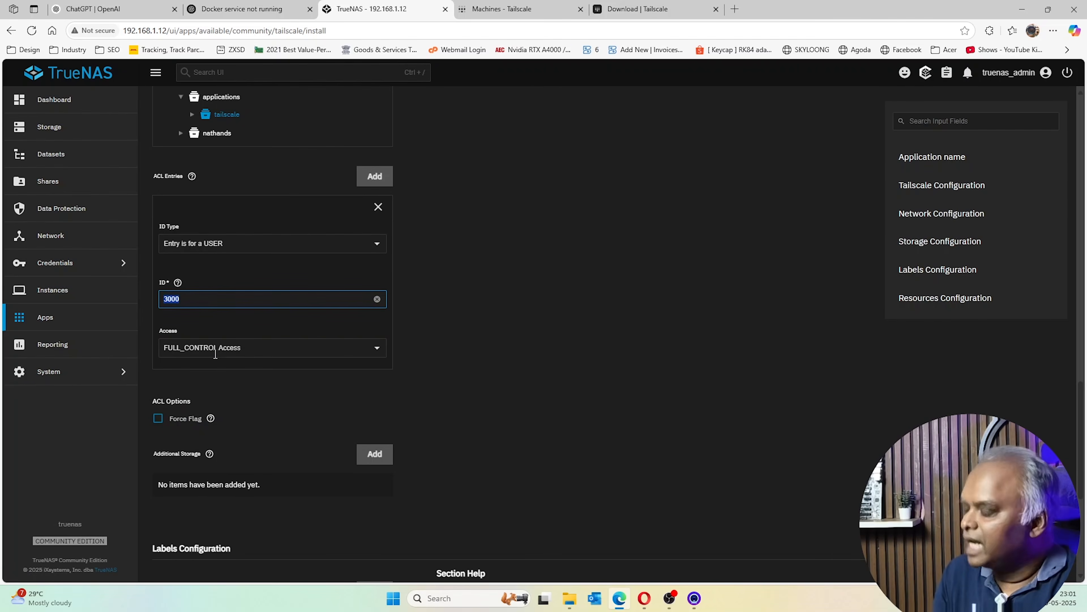
left_click(240, 348)
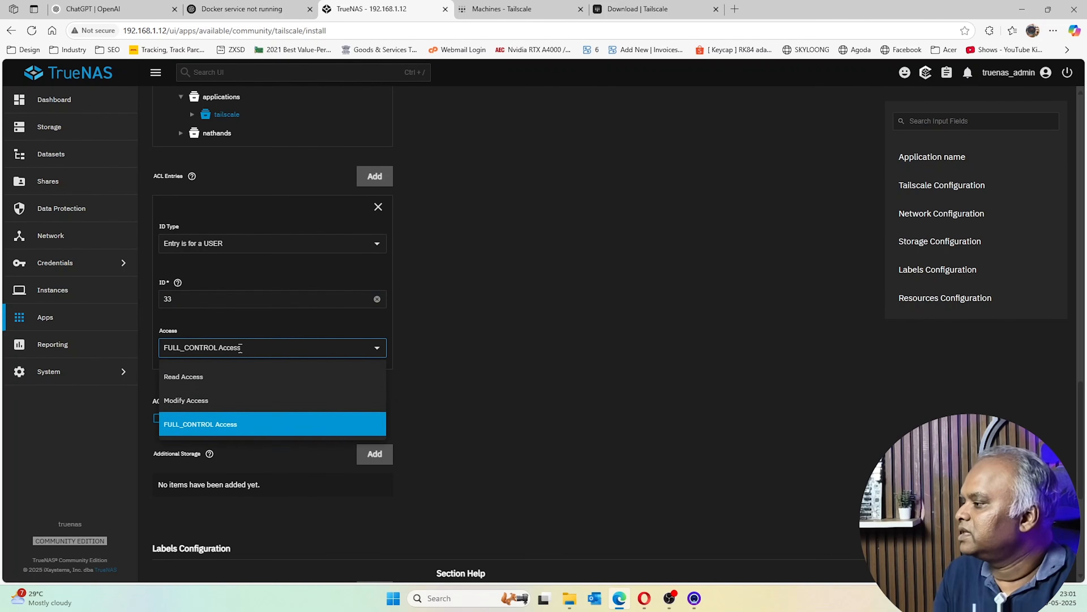
left_click(255, 429)
Add a second ACL entry for group 33 with FULL_CONTROL and enable Force Flag
left_click(373, 177)
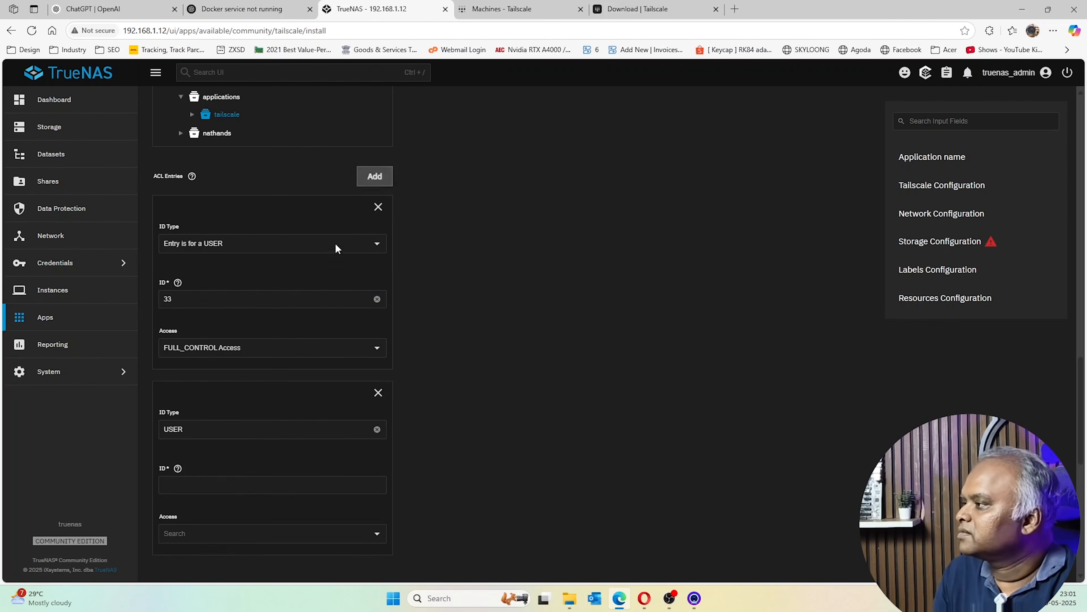
scroll(251, 429, "down", 3)
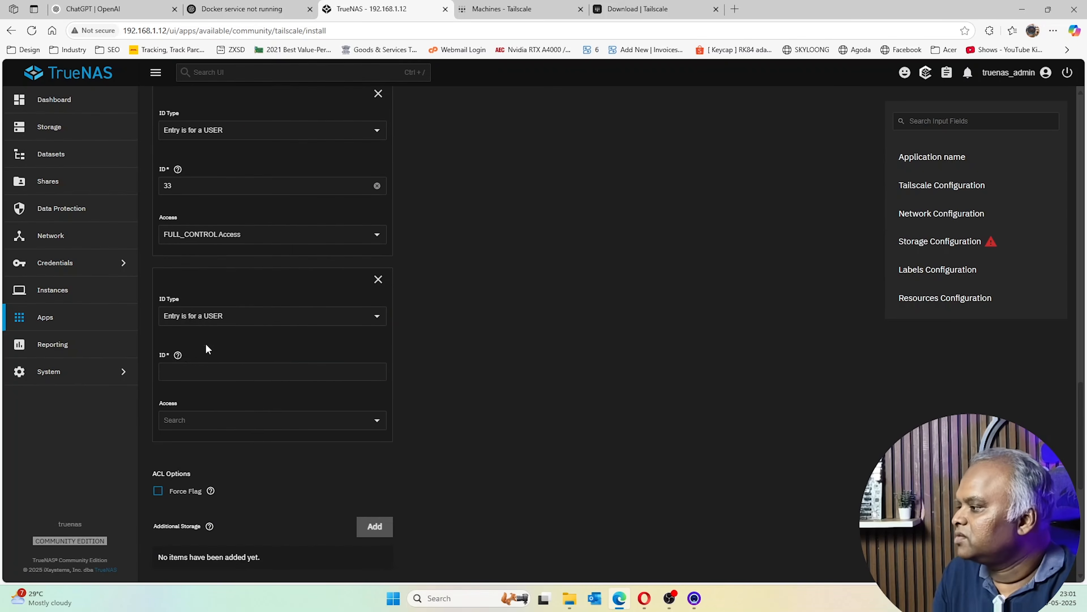
left_click(211, 376)
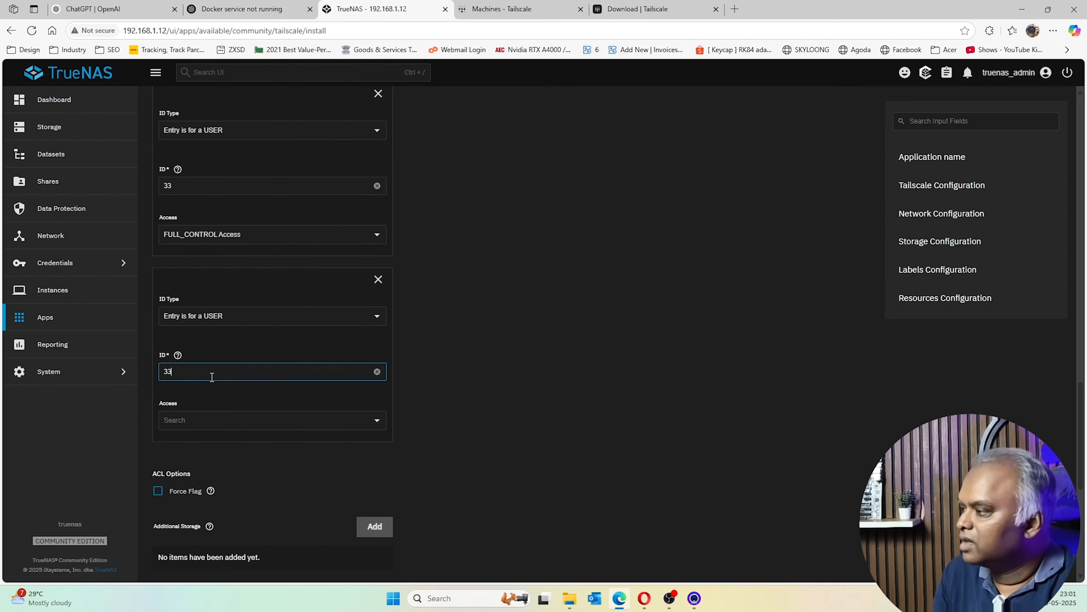
left_click(219, 313)
left_click(216, 365)
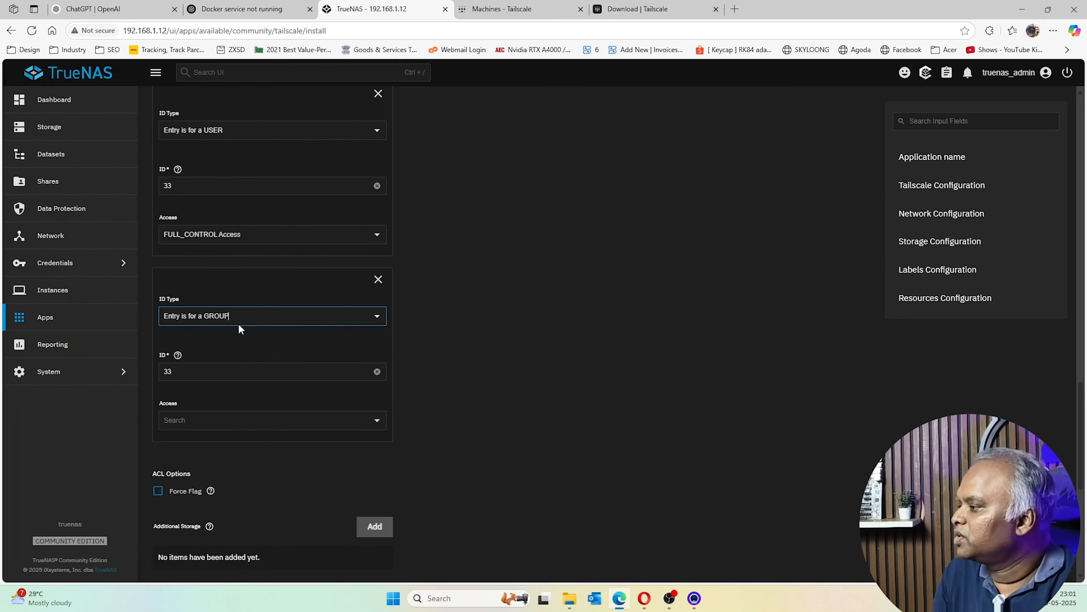
left_click(201, 427)
left_click(207, 494)
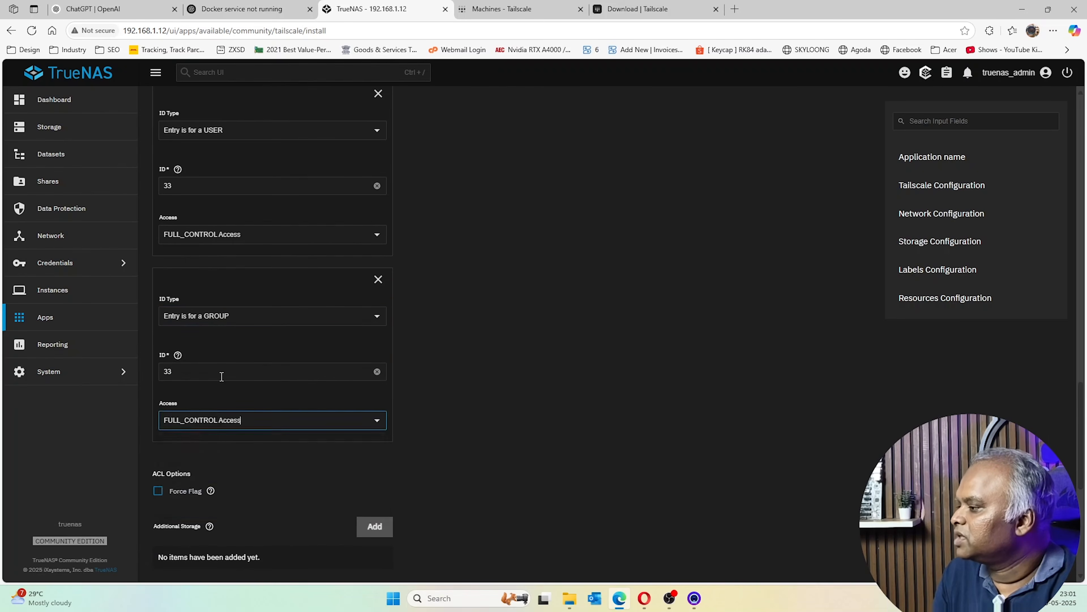
scroll(221, 377, "down", 4)
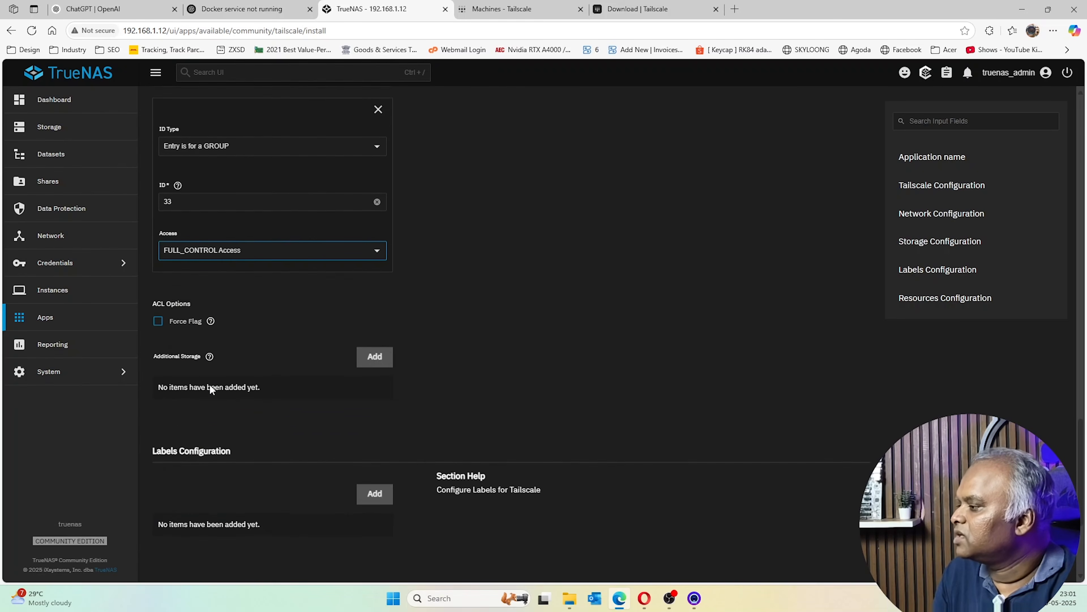
left_click(183, 327)
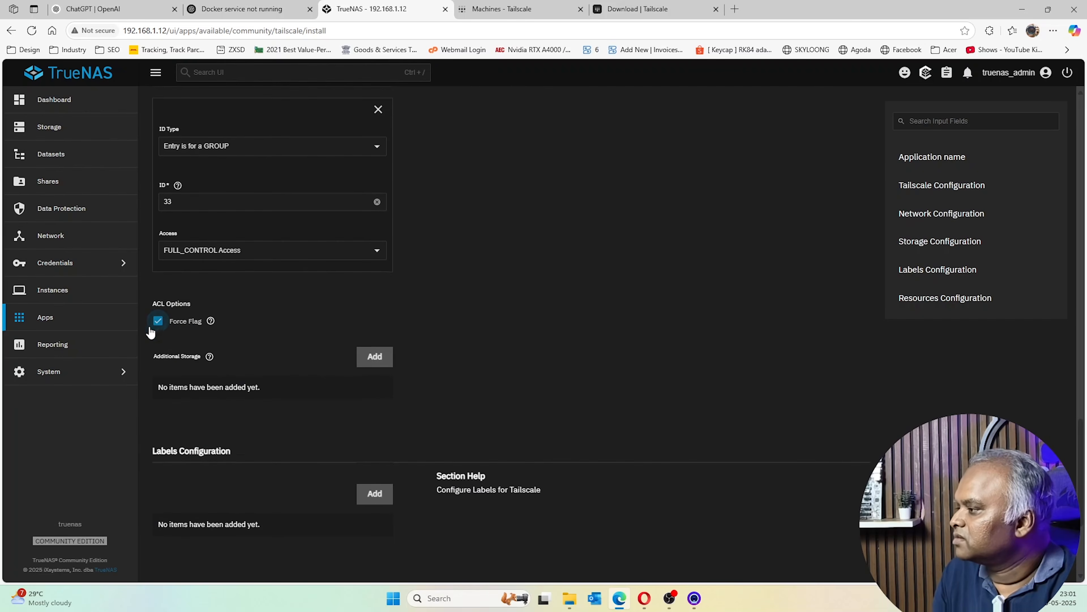
scroll(176, 332, "down", 5)
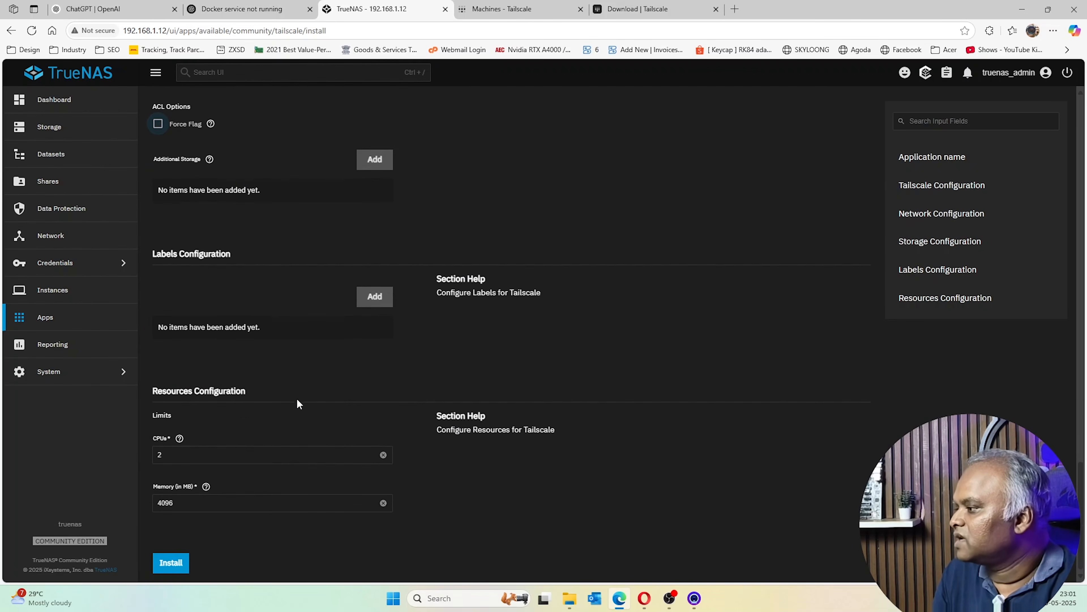
Install Tailscale with these settings; it appears Running on the Installed apps page
left_click(186, 567)
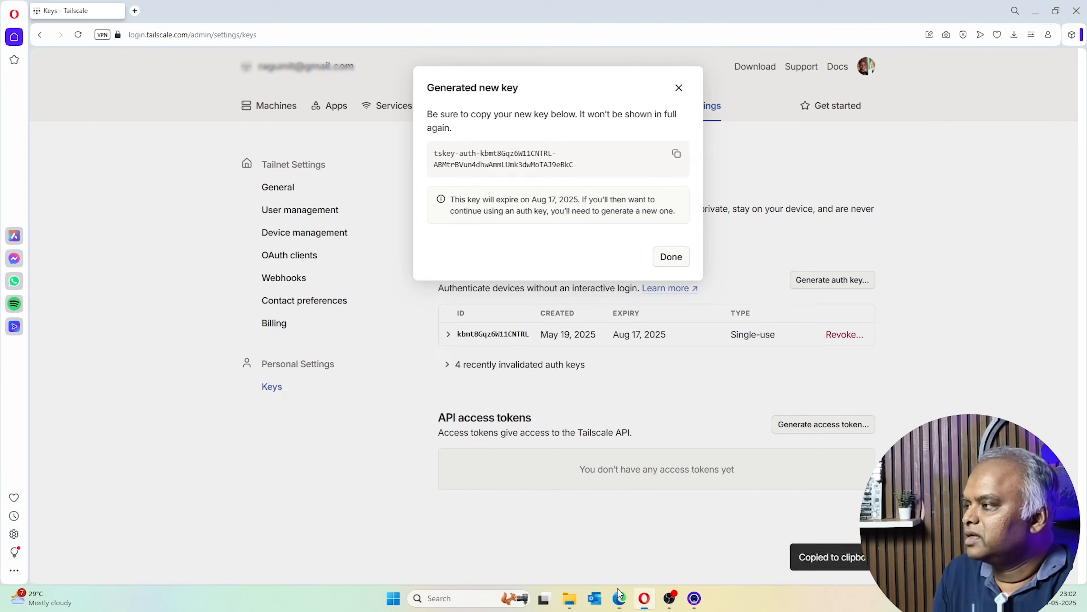
Copy the generated auth key again in the Tailscale console and close the key dialog
left_click(644, 598)
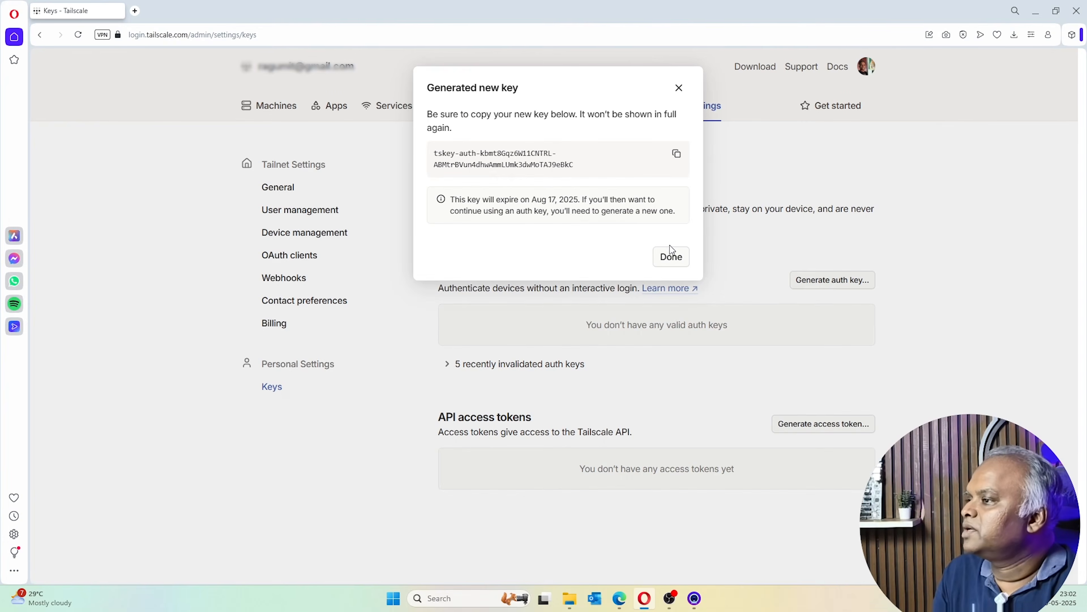
left_click(675, 160)
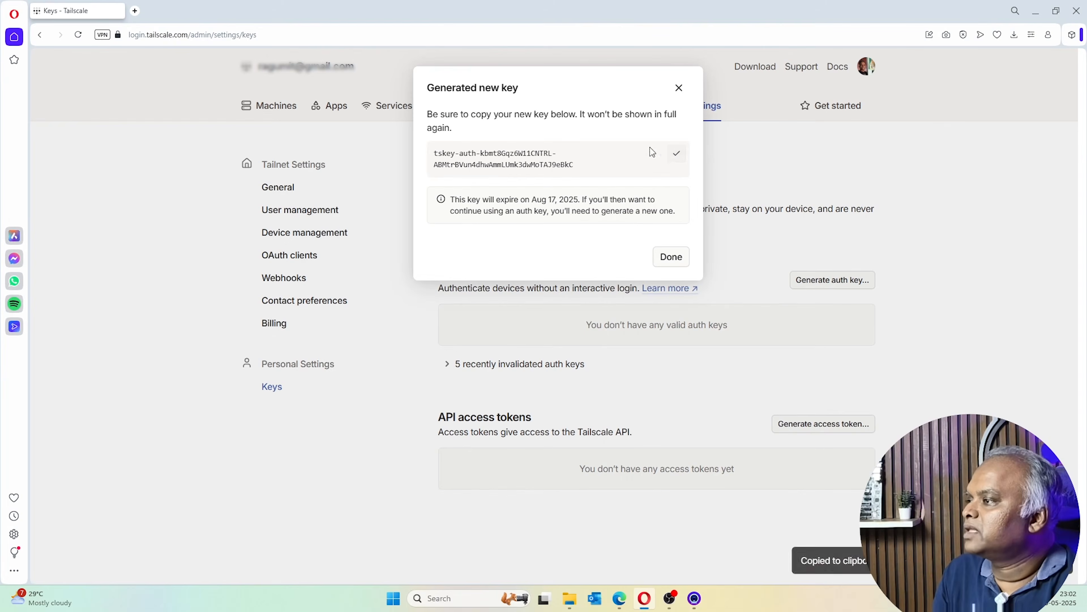
left_click(679, 88)
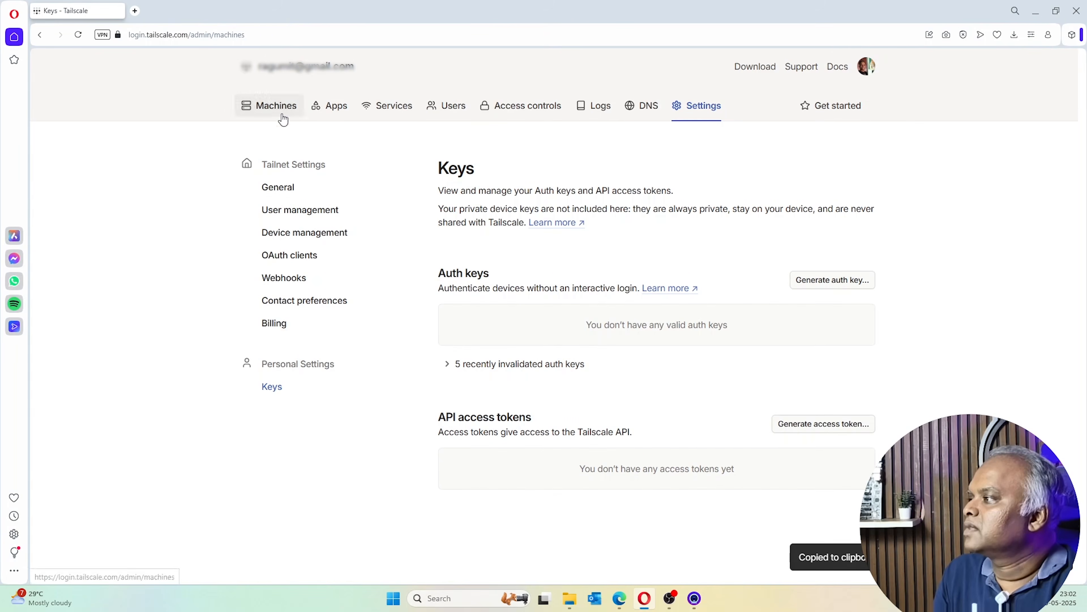
Disable key expiry for the connected truenas-scale machine and check its 100.85.122.123 address
left_click(279, 108)
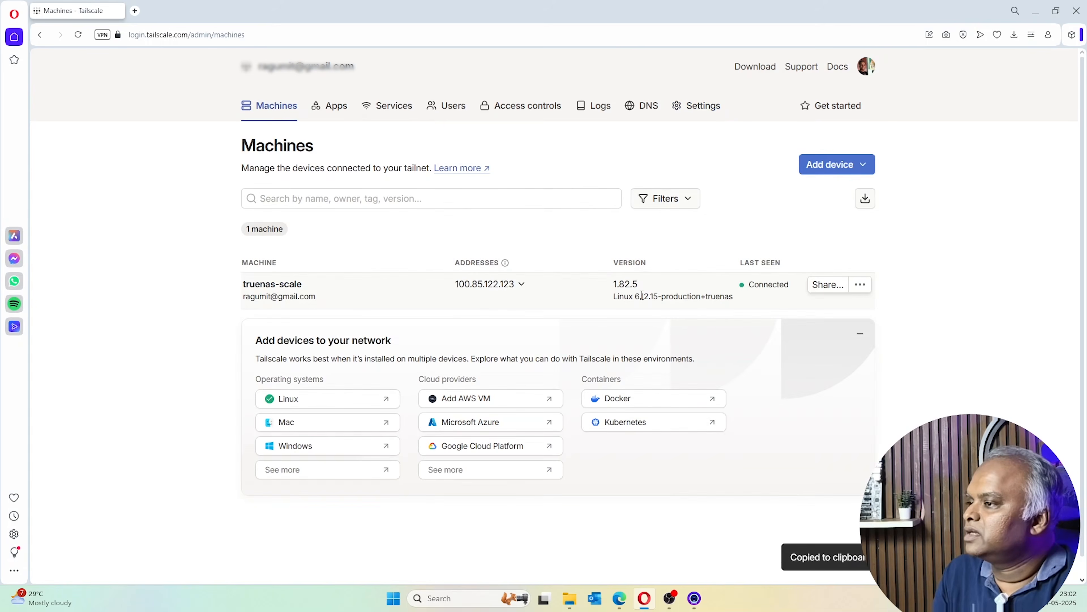
left_click(860, 285)
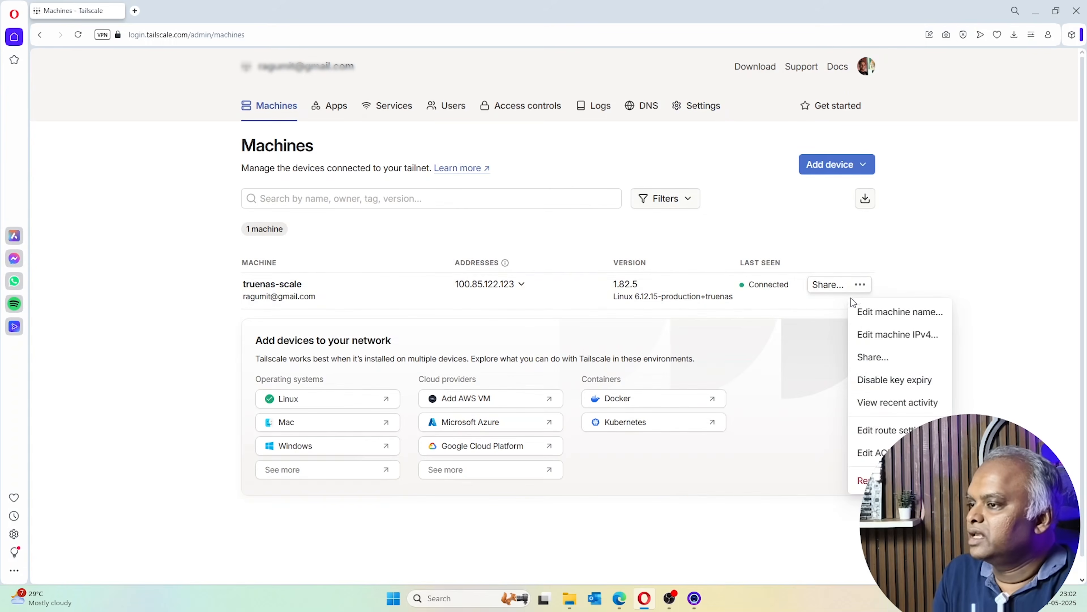
left_click(901, 385)
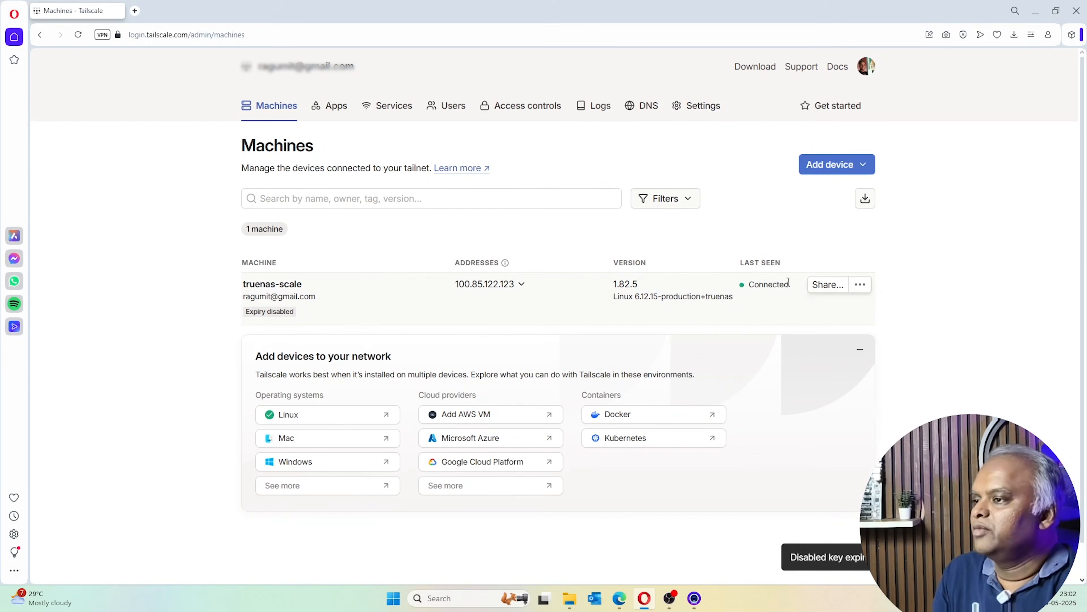
left_click(862, 289)
left_click(488, 284)
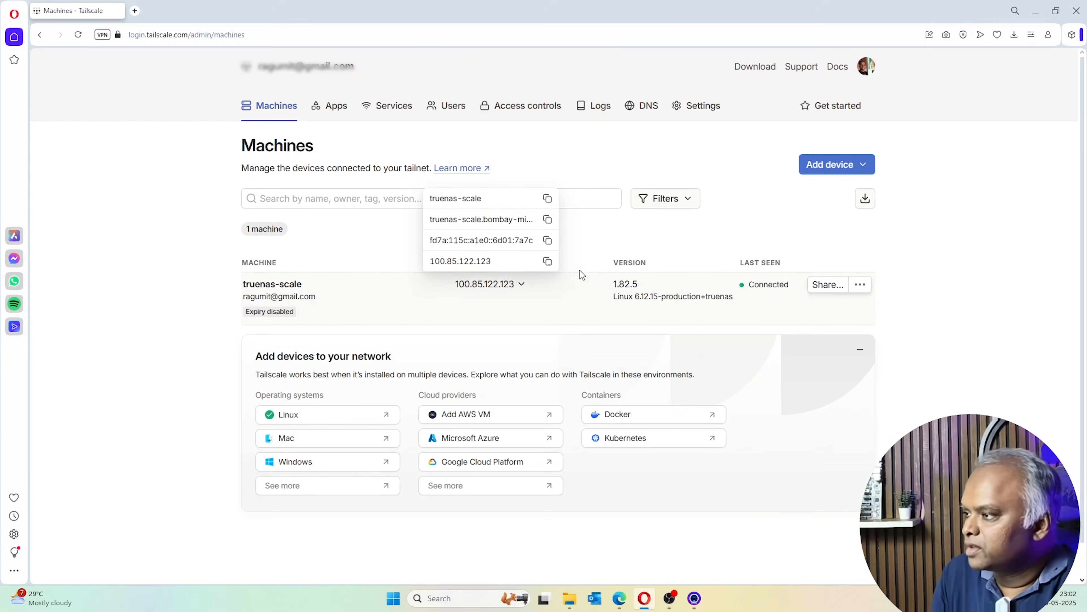
left_click(923, 413)
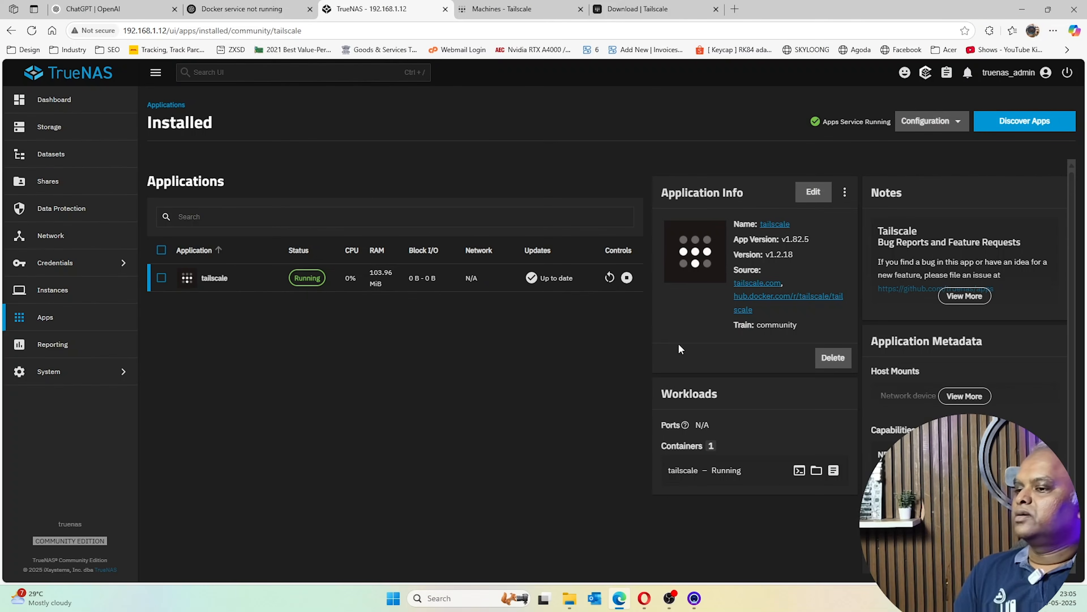
Switch the PC's Wi-Fi connection to the vivo X100 network
left_click(1014, 599)
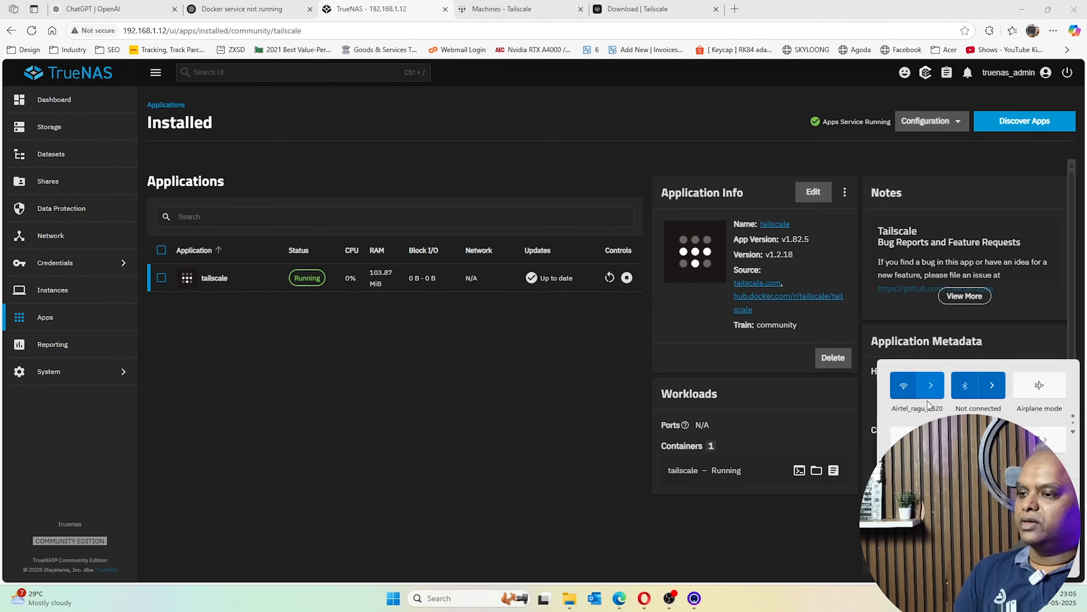
left_click(931, 385)
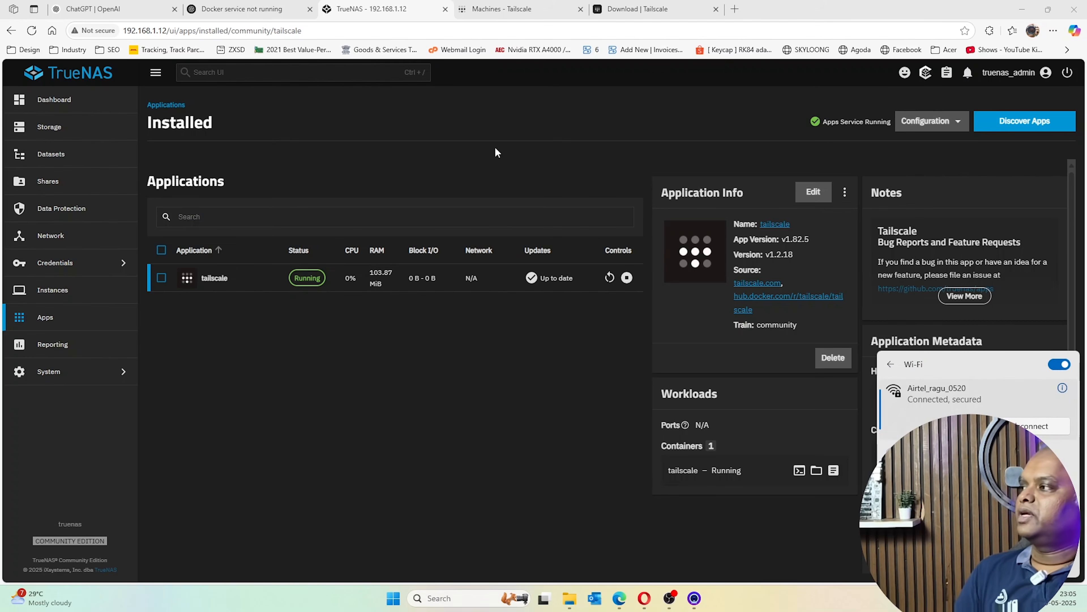
left_click(126, 29)
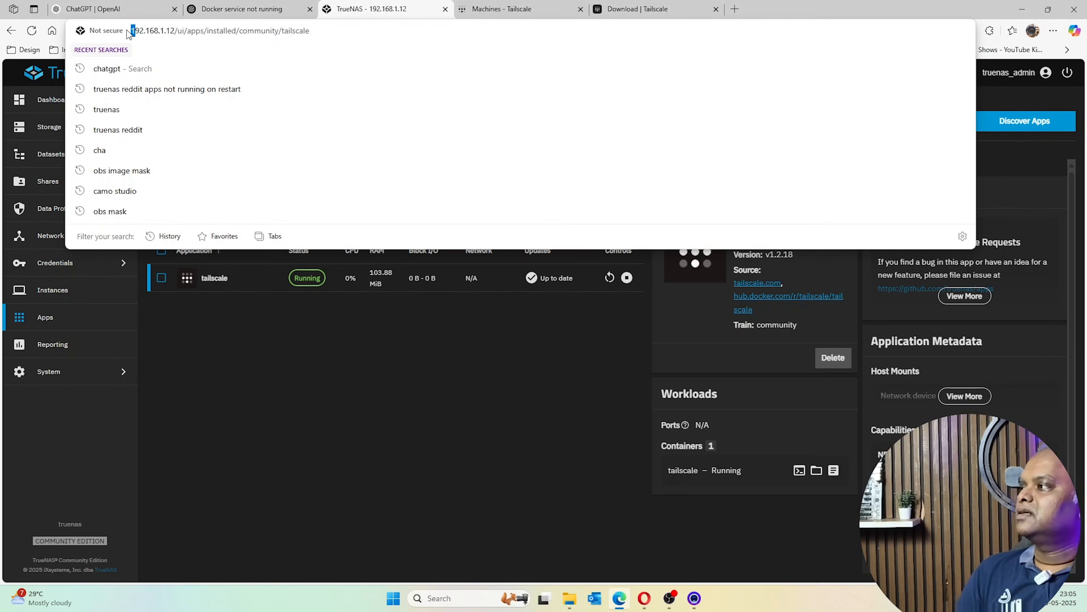
double_click(149, 30)
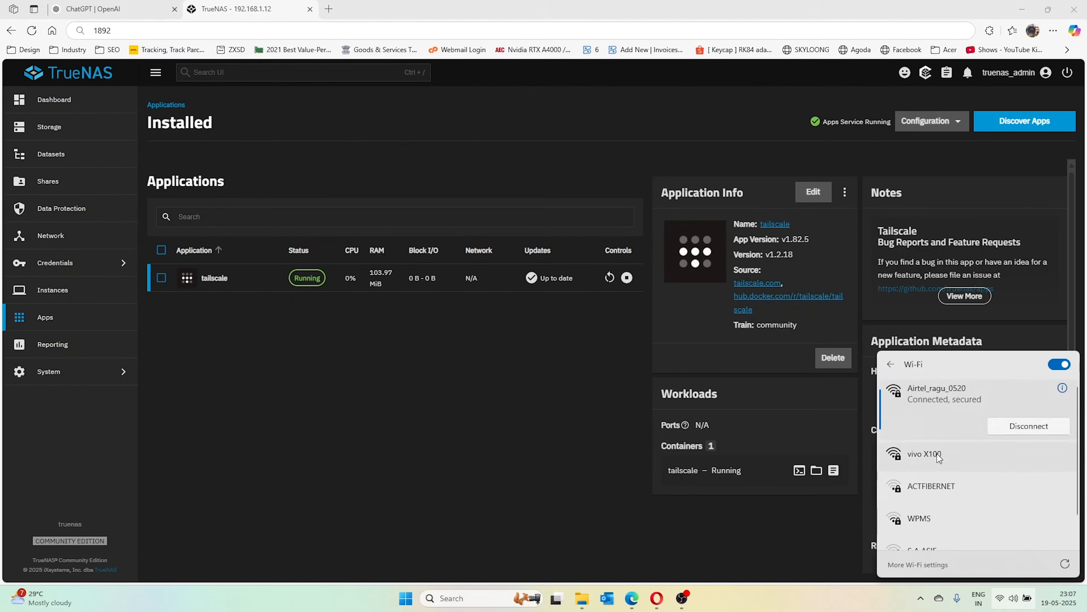
left_click(947, 449)
left_click(1035, 478)
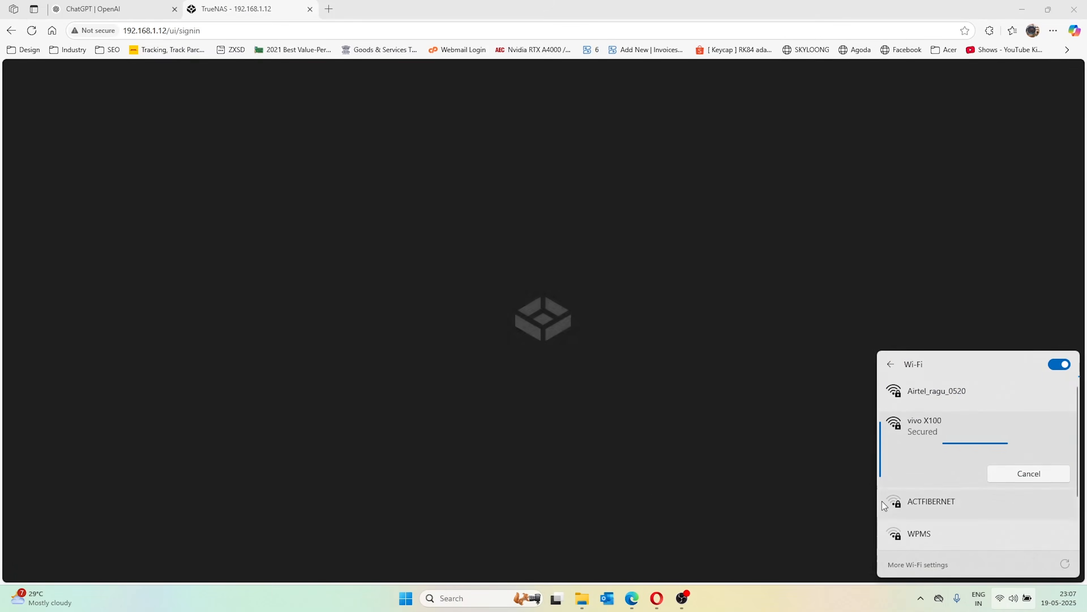
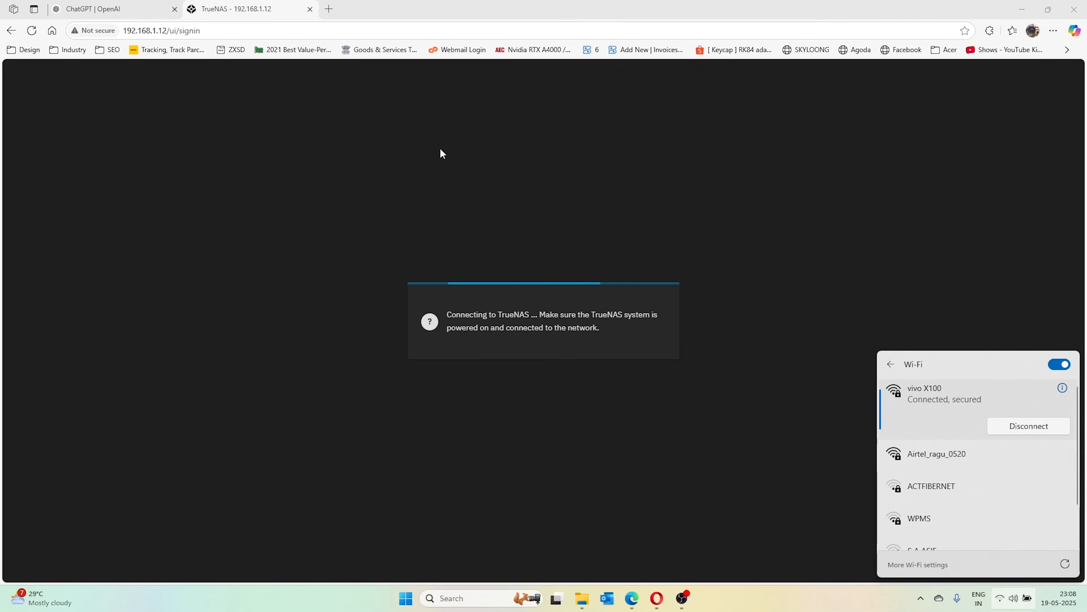
Trim the browser address to 192.168.1.12 and reload the TrueNAS page
left_click(293, 30)
double_click(309, 30)
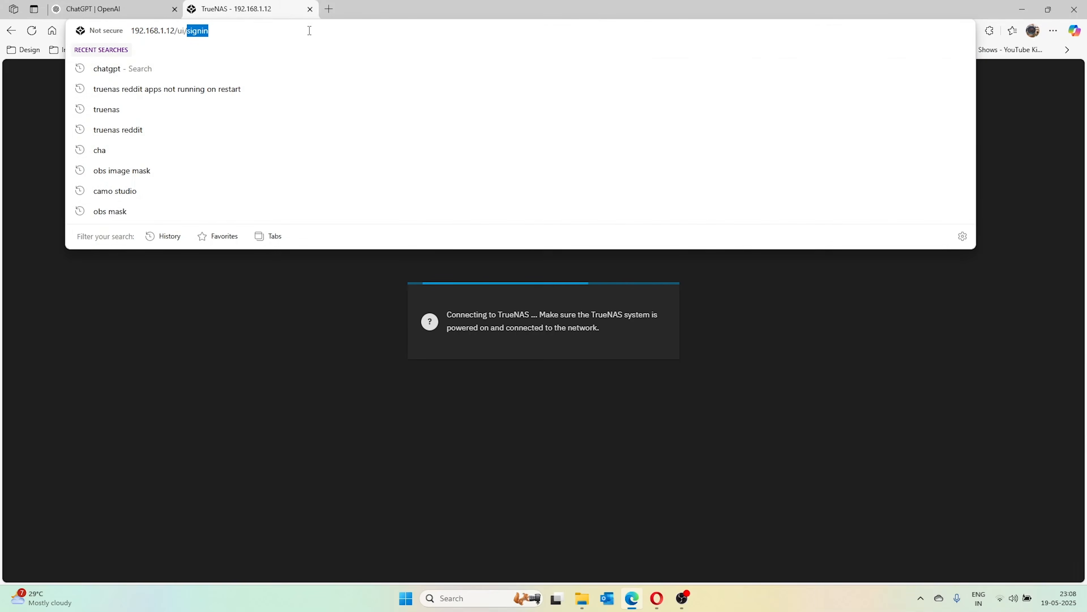
key("BackSpace")
key("BackSpace")
key("BackSpace")
key("BackSpace")
key("BackSpace")
key("Return")
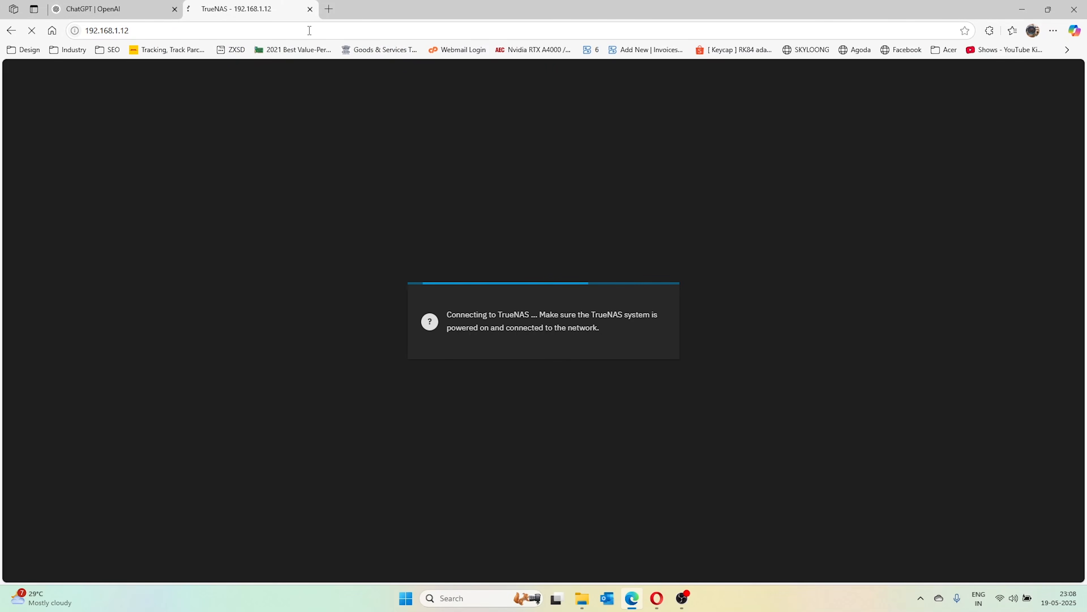
Copy the truenas-scale device's address from the Tailscale tray's Network devices menu
left_click(921, 602)
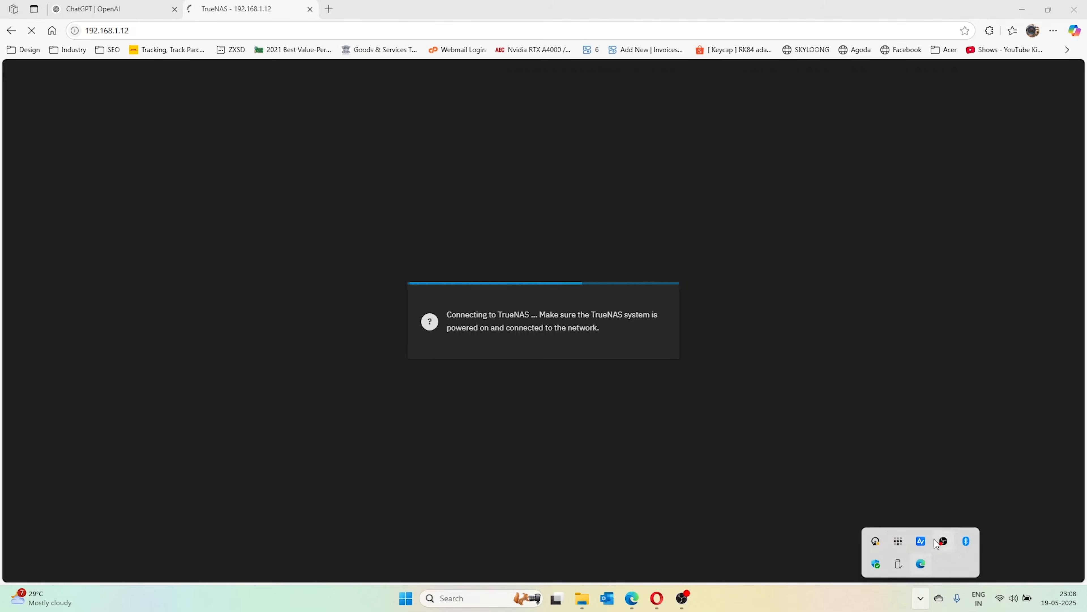
left_click(901, 540)
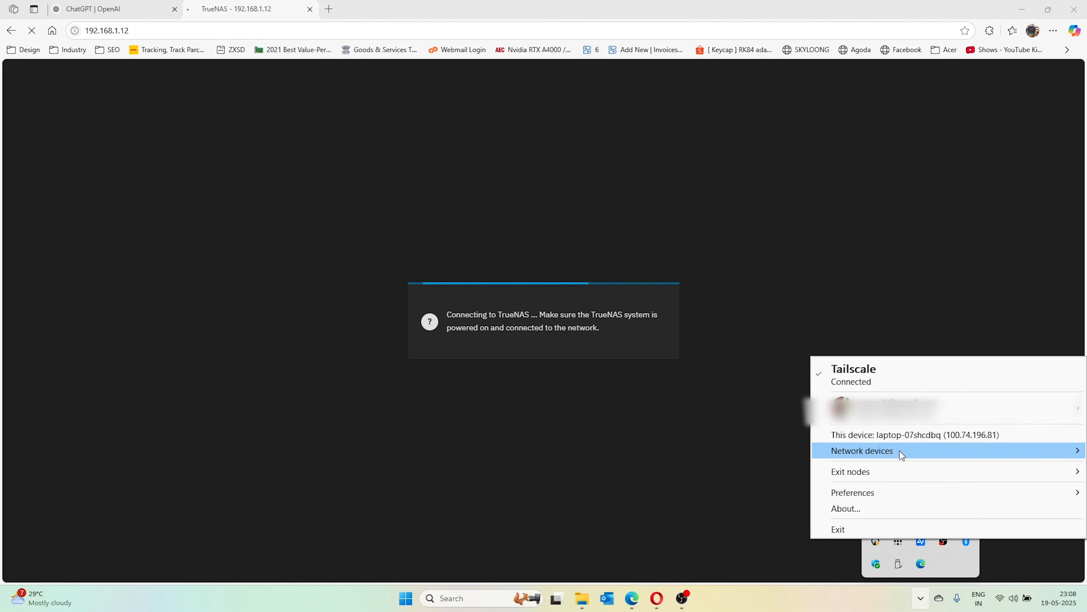
mouse_move(900, 451)
mouse_move(791, 449)
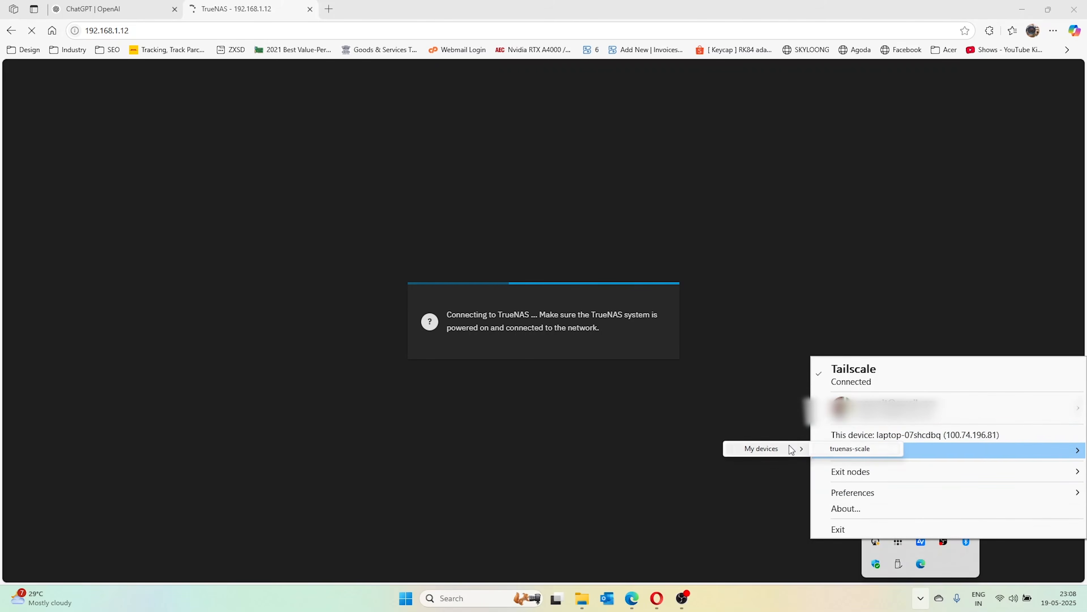
left_click(858, 454)
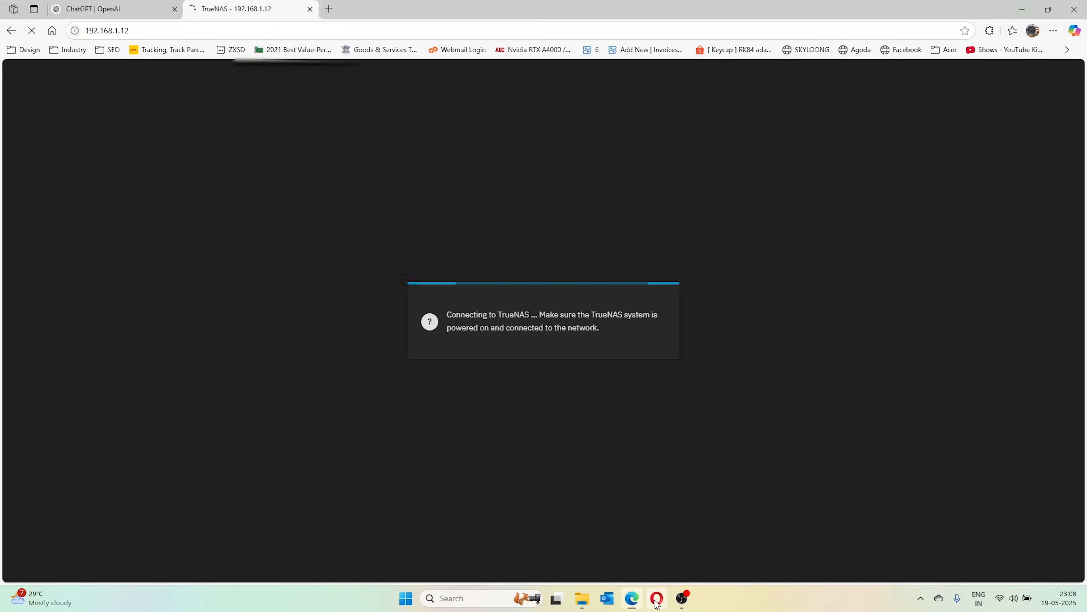
Copy truenas-scale's IPv4 100.85.122.123 from the admin Machines page and return to the TrueNAS tab
left_click(657, 598)
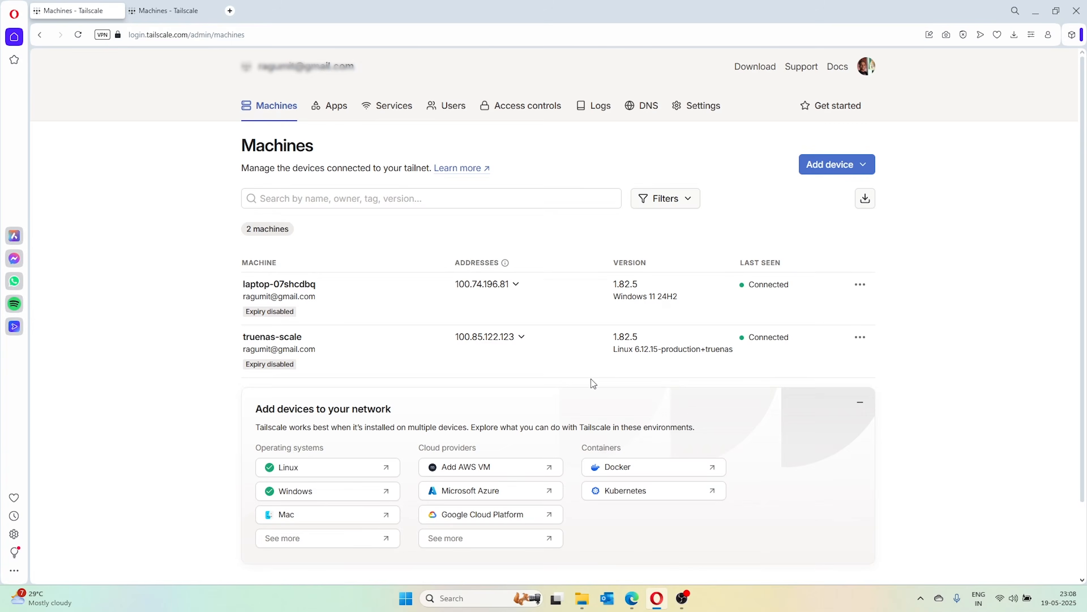
left_click(520, 337)
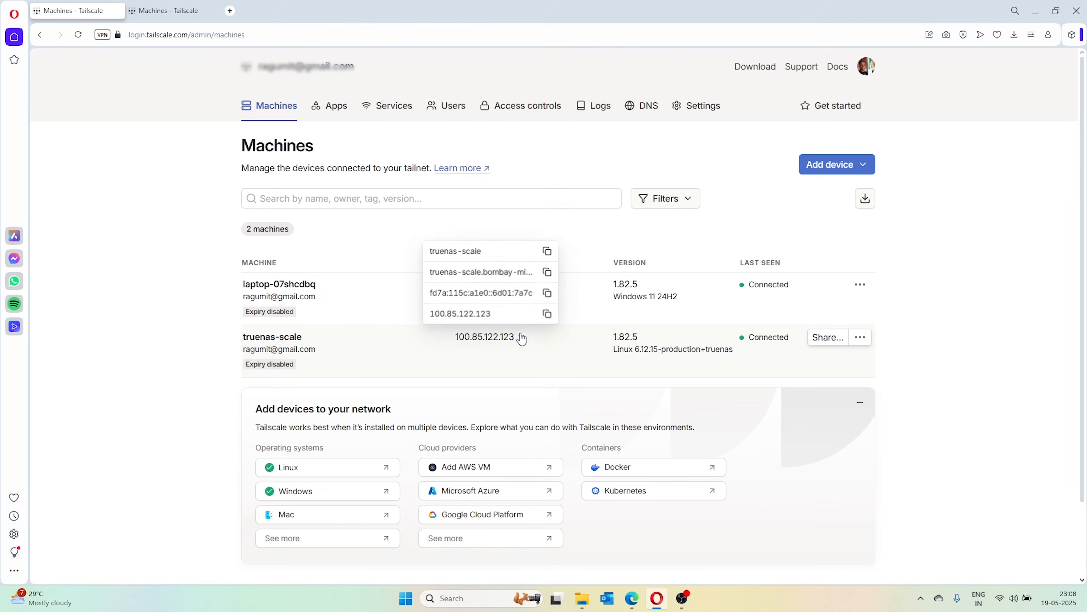
left_click(548, 314)
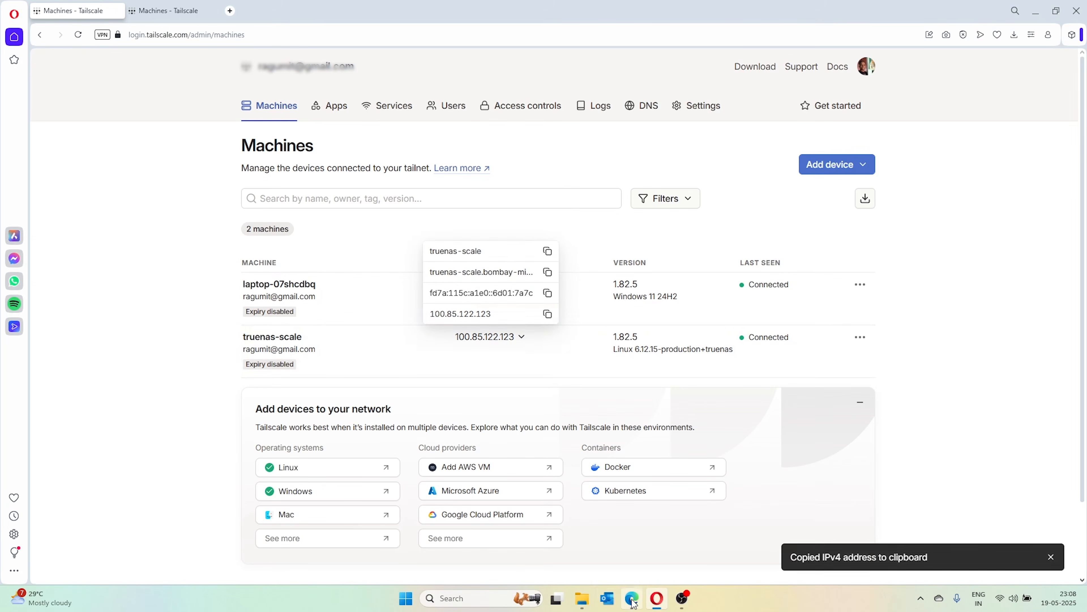
left_click(632, 599)
left_click(137, 5)
left_click(156, 29)
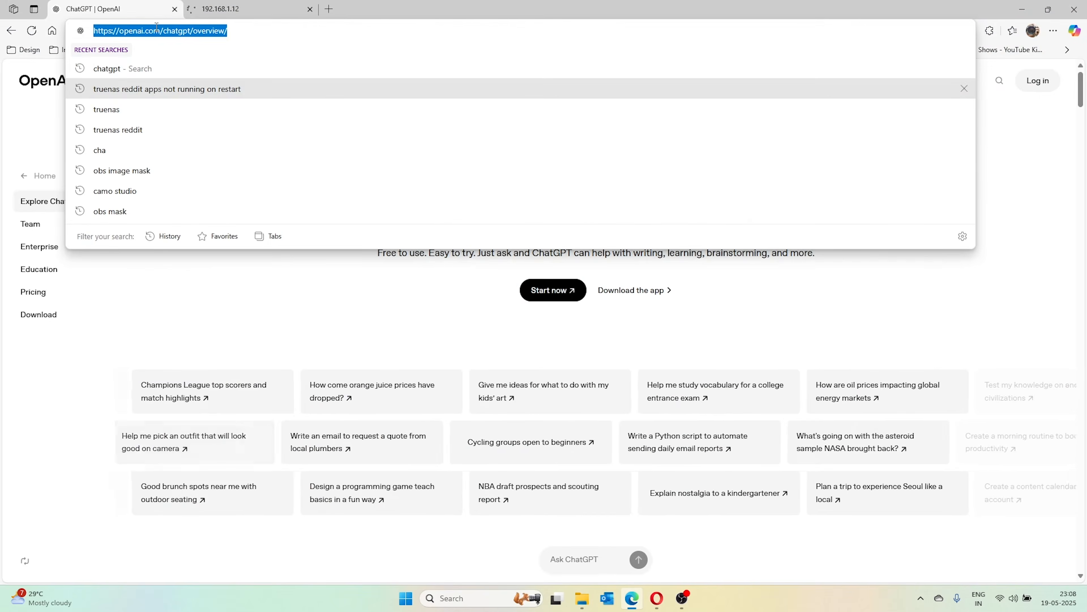
left_click(239, 8)
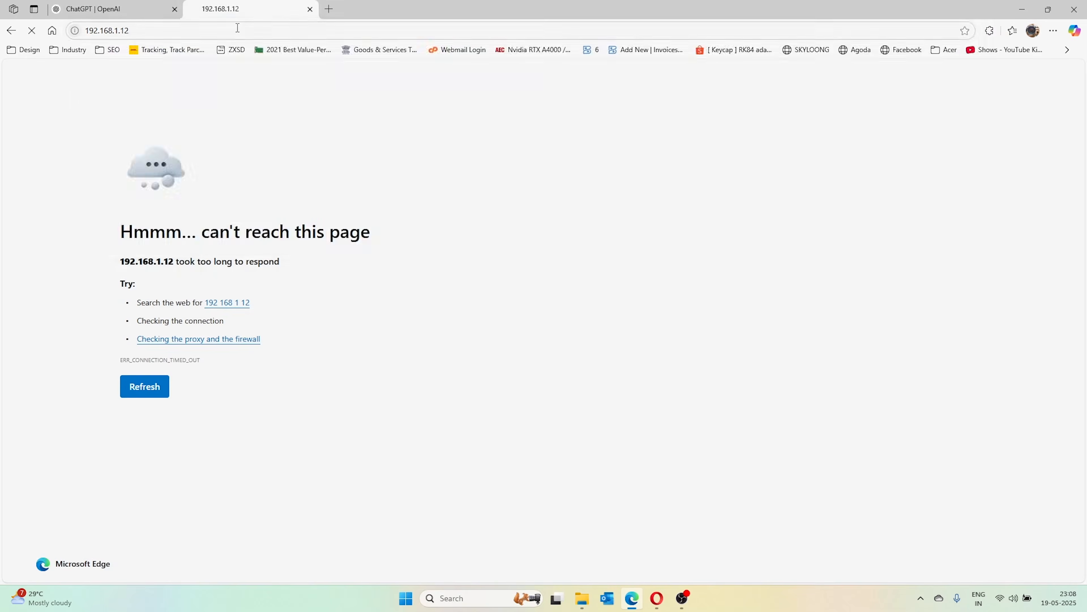
Open TrueNAS at the Tailscale address 100.85.122.123
left_click(299, 30)
key("ctrl+v")
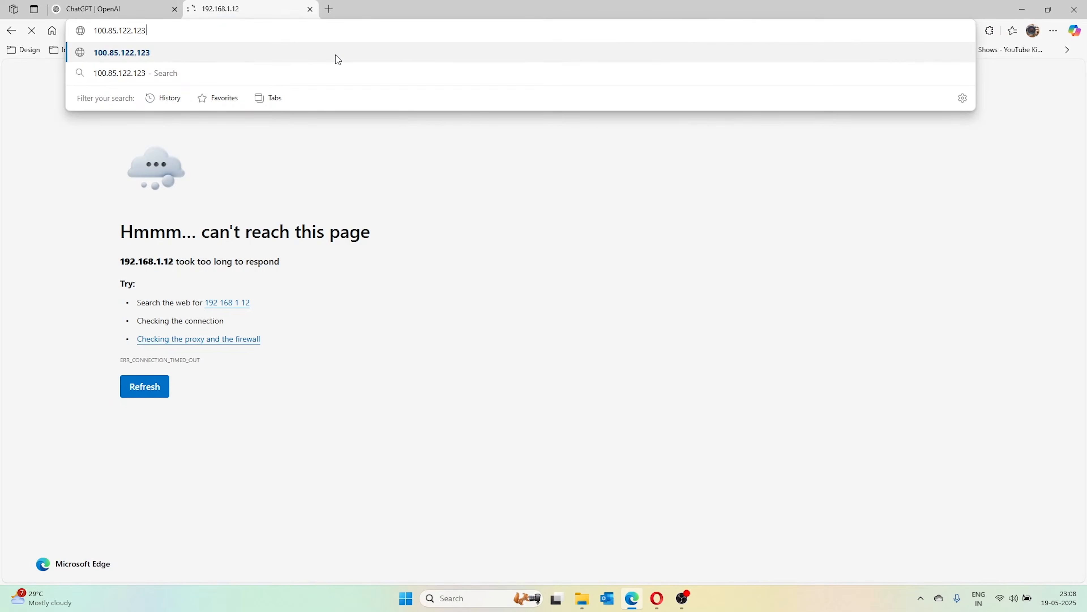
left_click(336, 54)
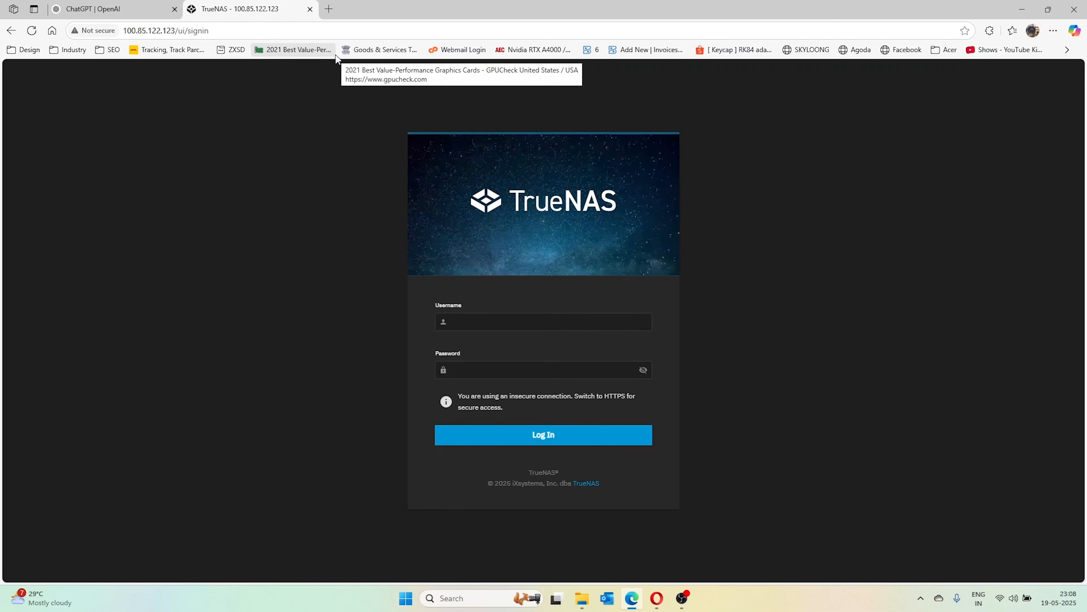
Sign in with the admin credentials and dismiss the browser's save-password prompt
left_click(487, 316)
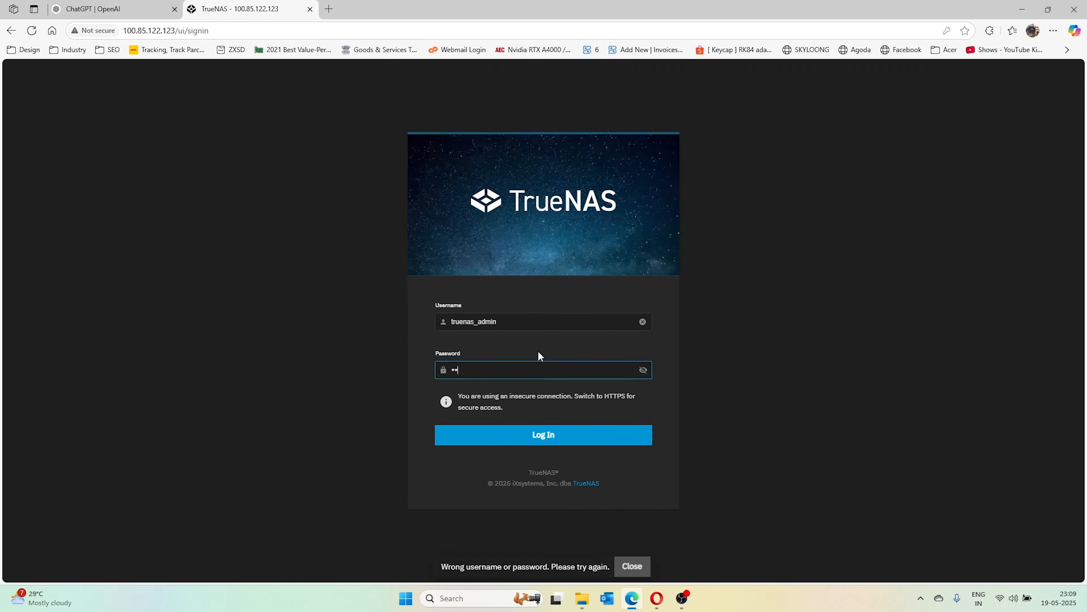
key("BackSpace")
key("BackSpace")
type("•••••••")
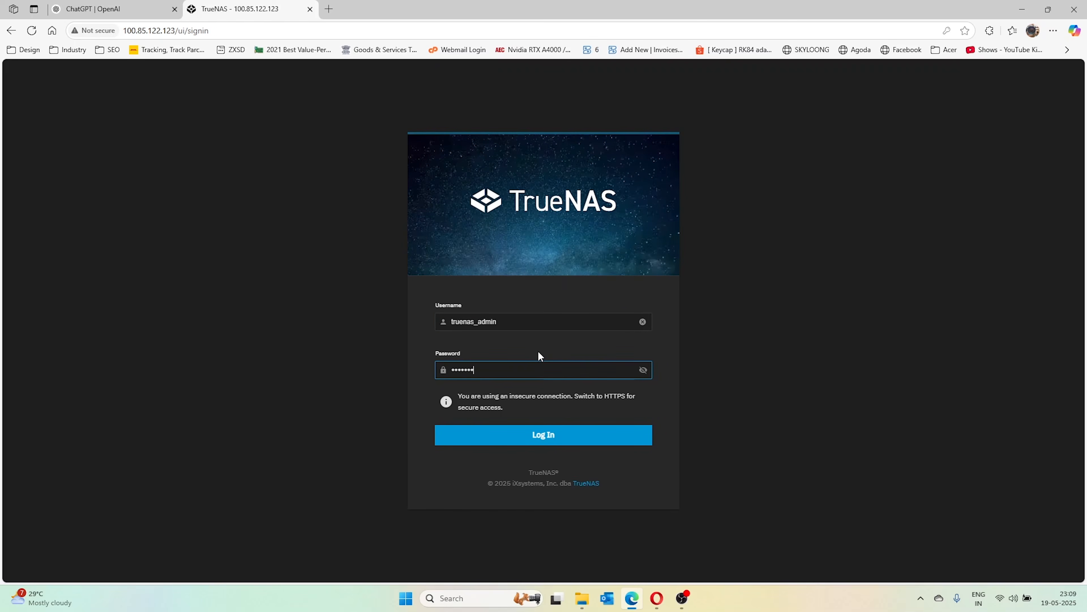
type("•")
key("Return")
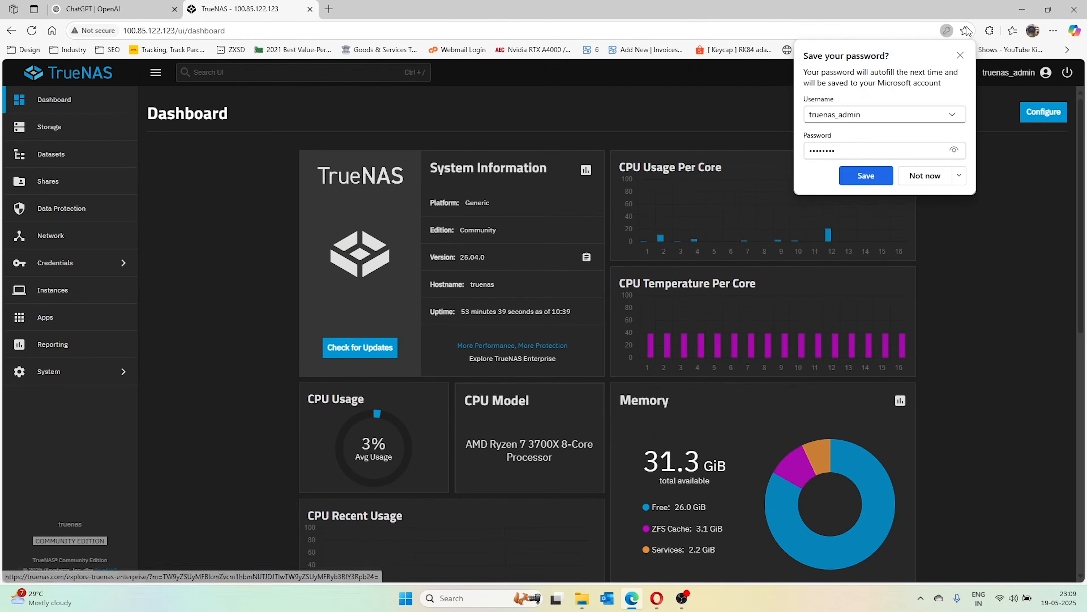
left_click(961, 55)
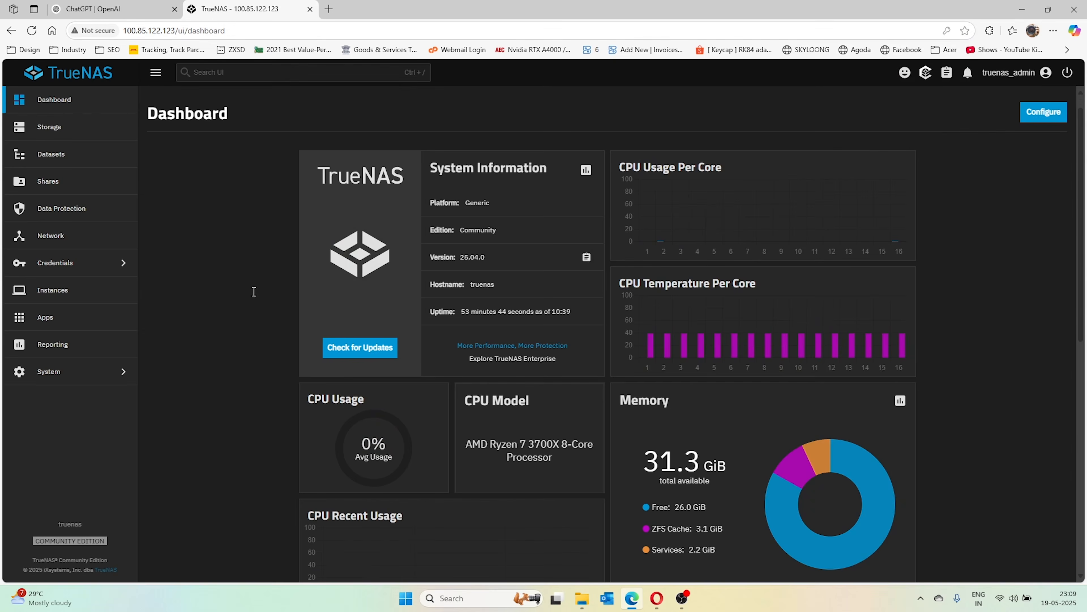
Scroll through the Dashboard and go to the Apps page
scroll(254, 292, "down", 10)
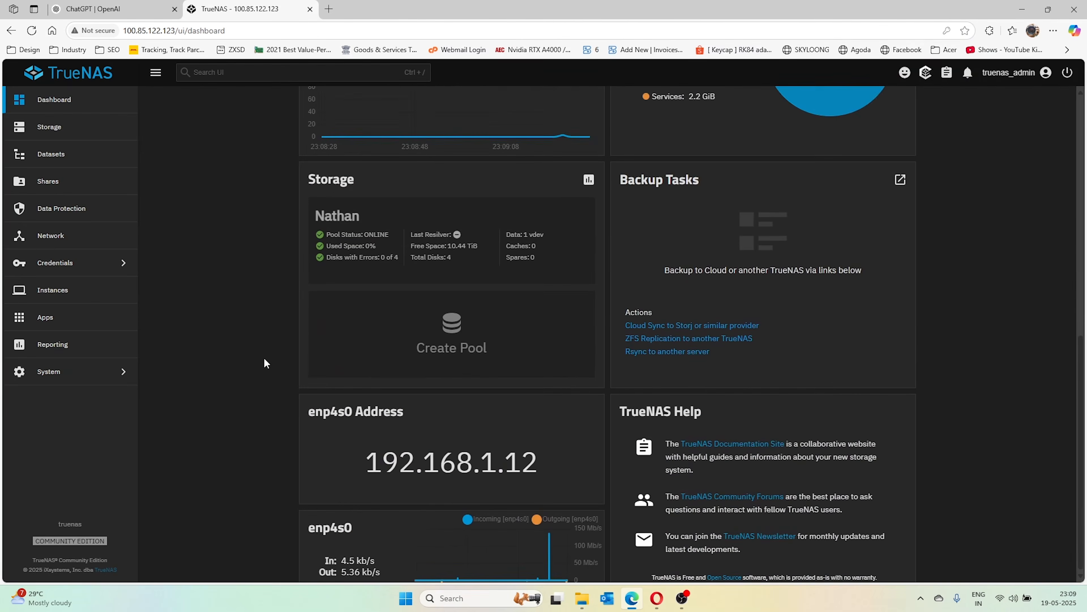
scroll(300, 357, "down", 1)
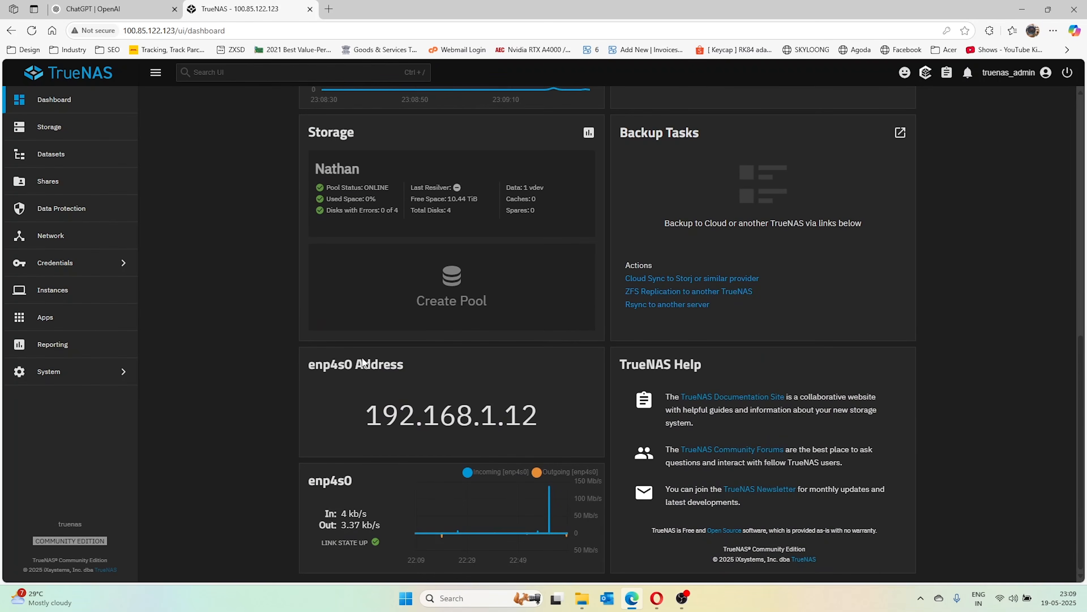
scroll(363, 362, "up", 4)
left_click(45, 318)
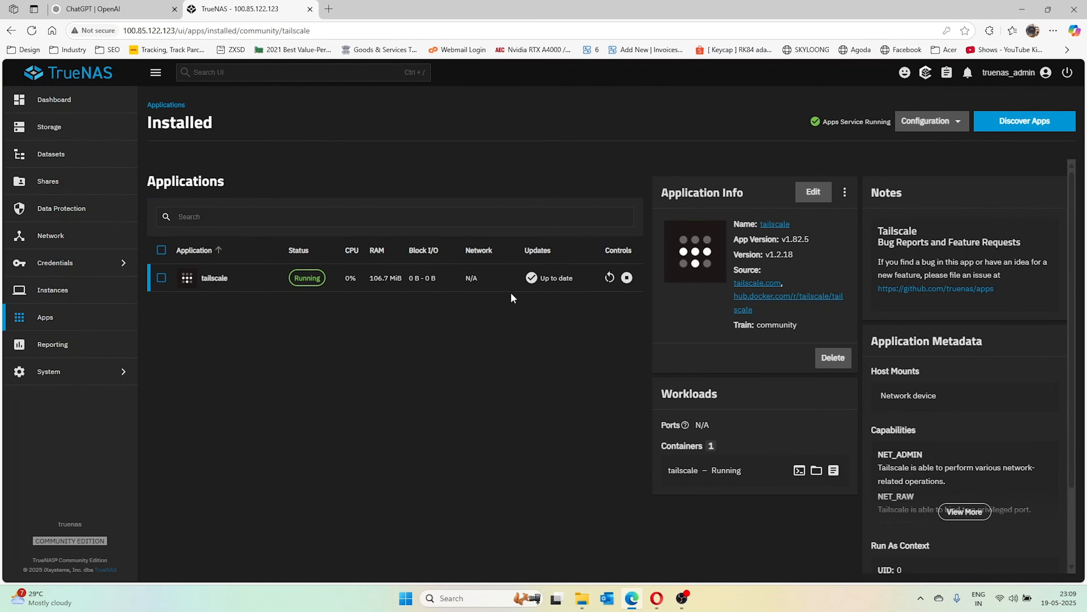
Check Tailscale's connection status in the tray, then return to the Installed apps list
left_click(921, 599)
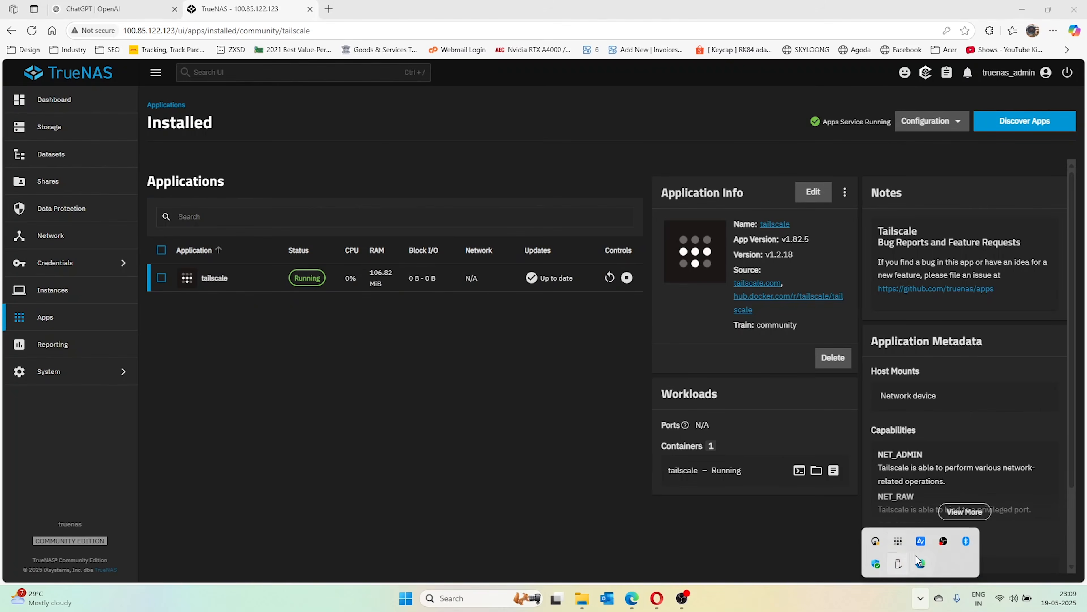
left_click(899, 542)
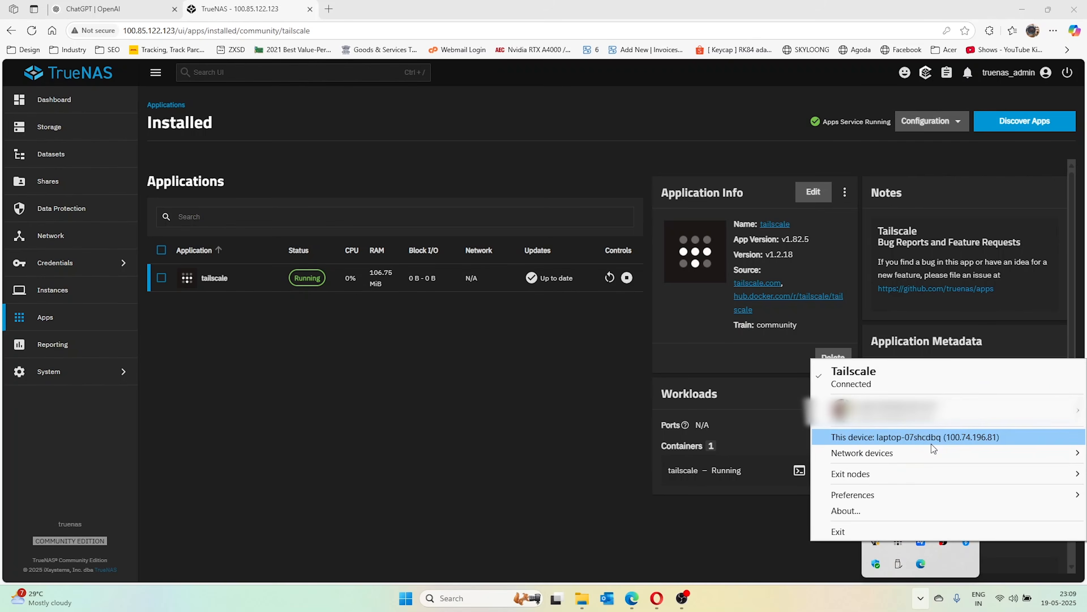
left_click(526, 425)
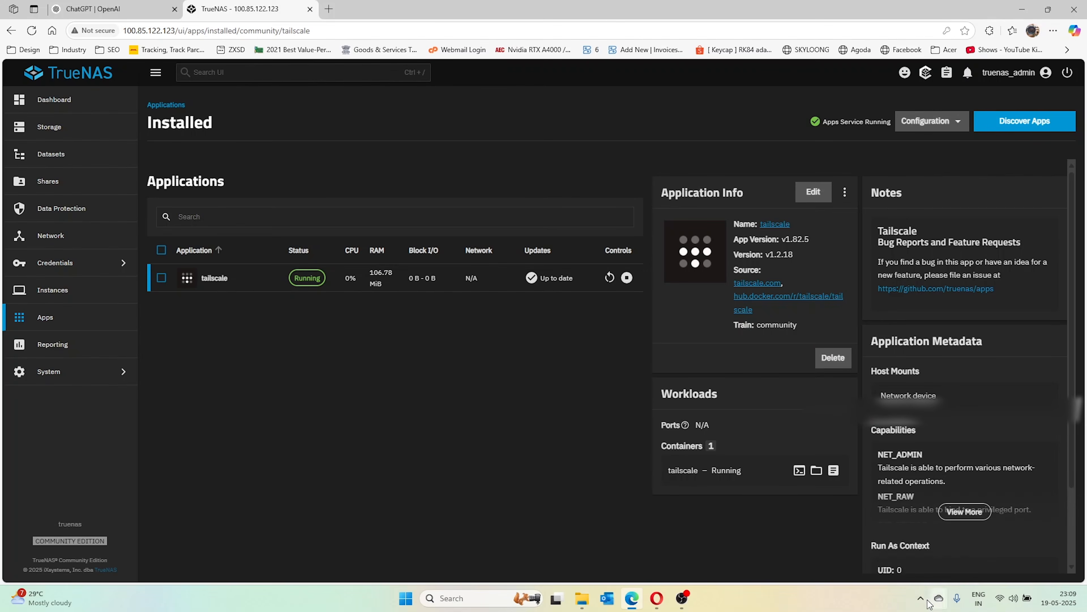
left_click(918, 600)
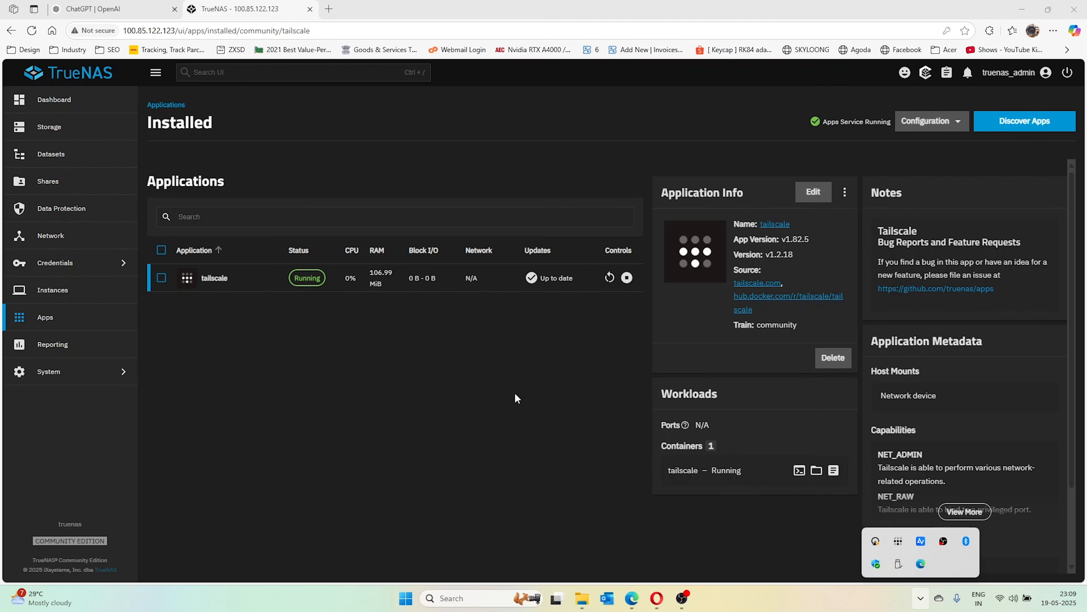
left_click(377, 383)
left_click(74, 326)
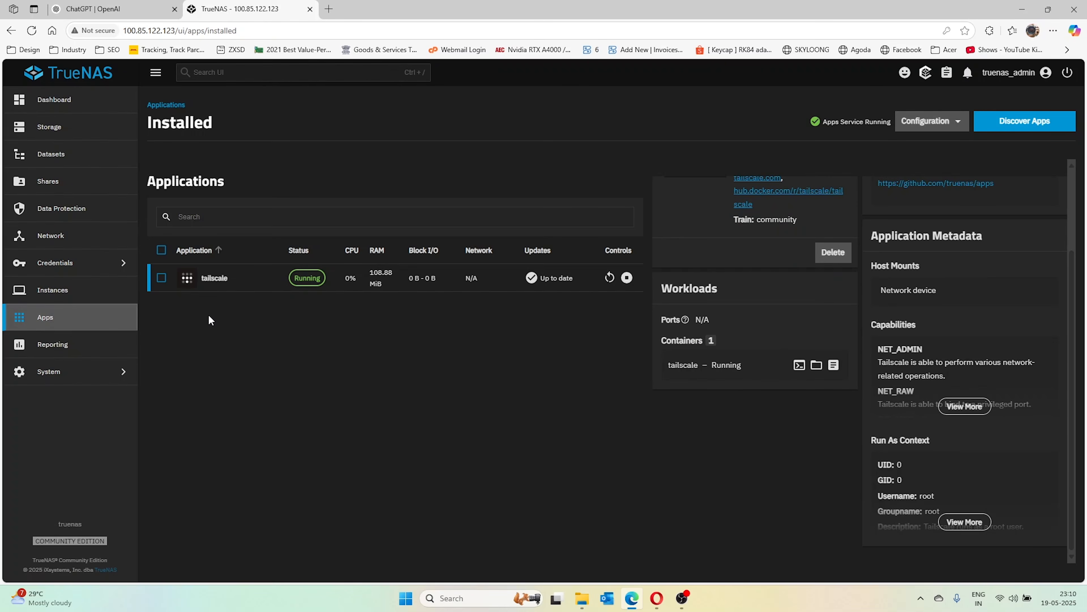
Create dataset ncapp under Nathan/applications with the Apps preset, skipping ACL setup
left_click(51, 154)
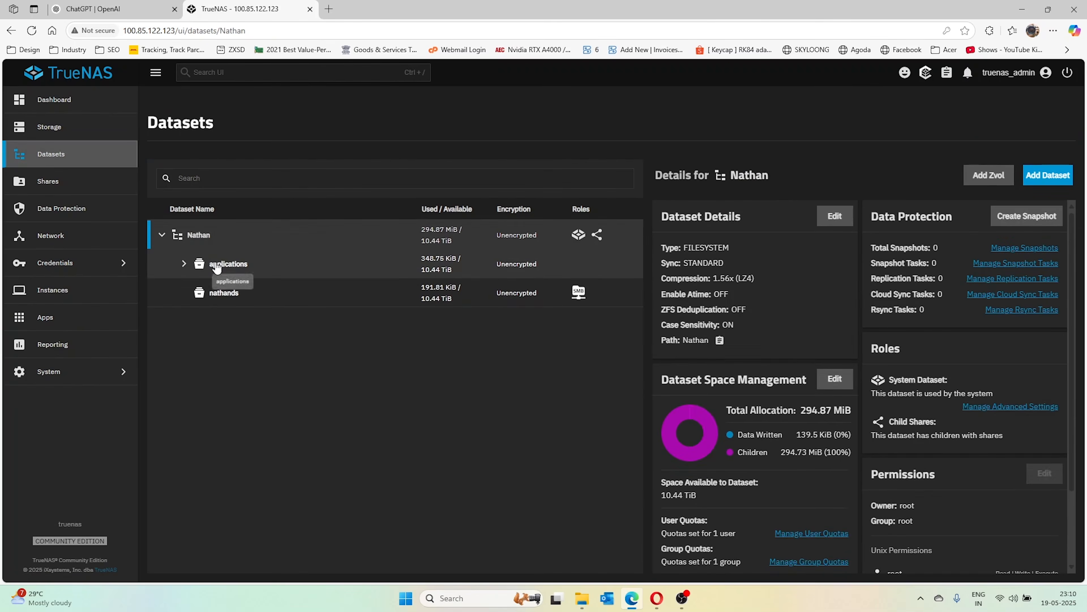
left_click(227, 263)
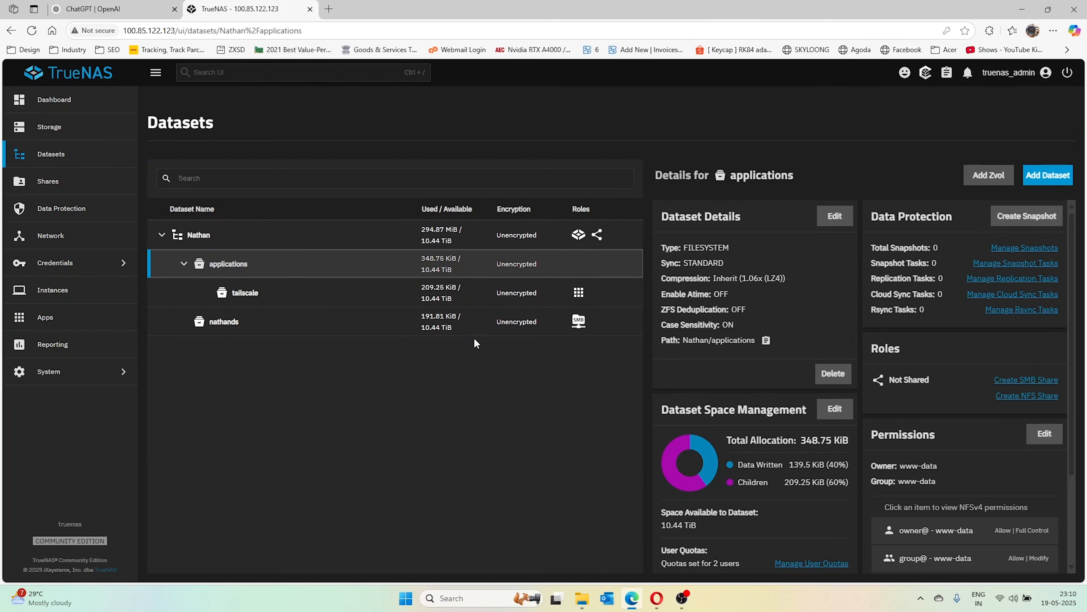
left_click(1049, 175)
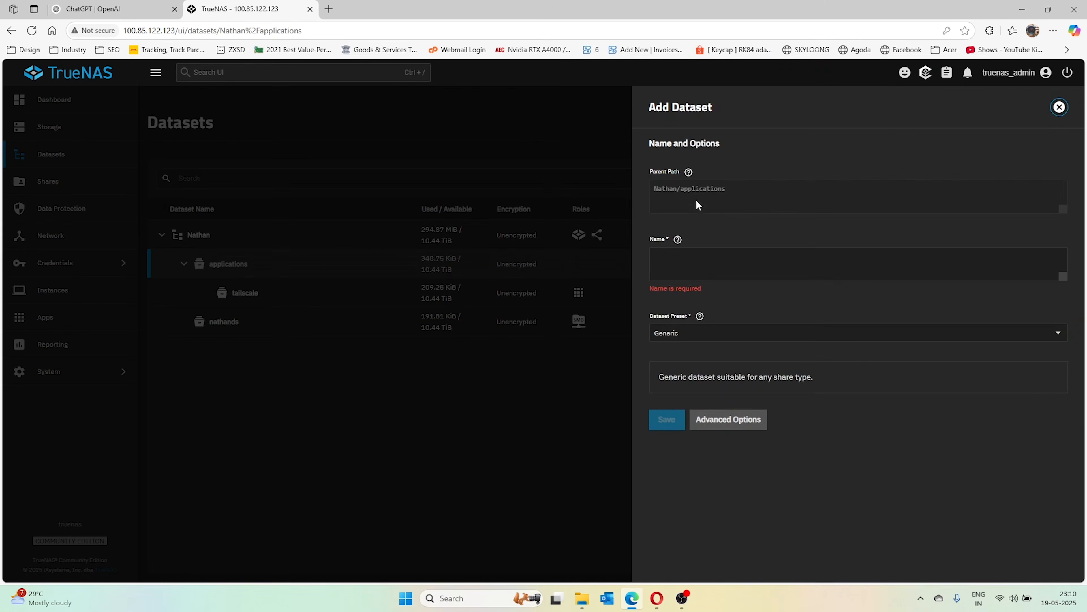
left_click(723, 263)
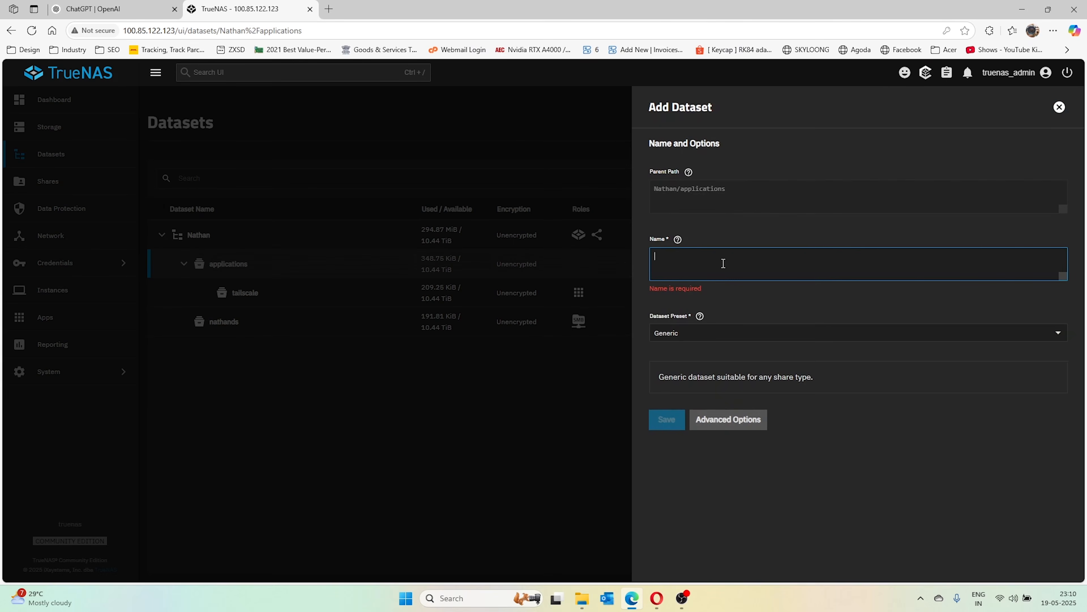
type("nc")
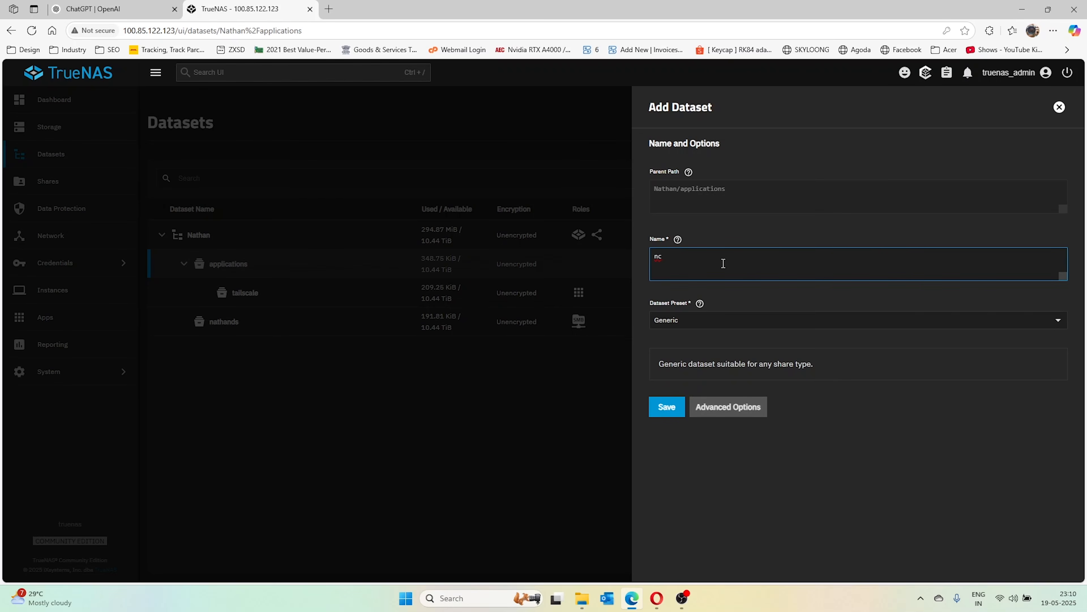
type("app")
left_click(733, 321)
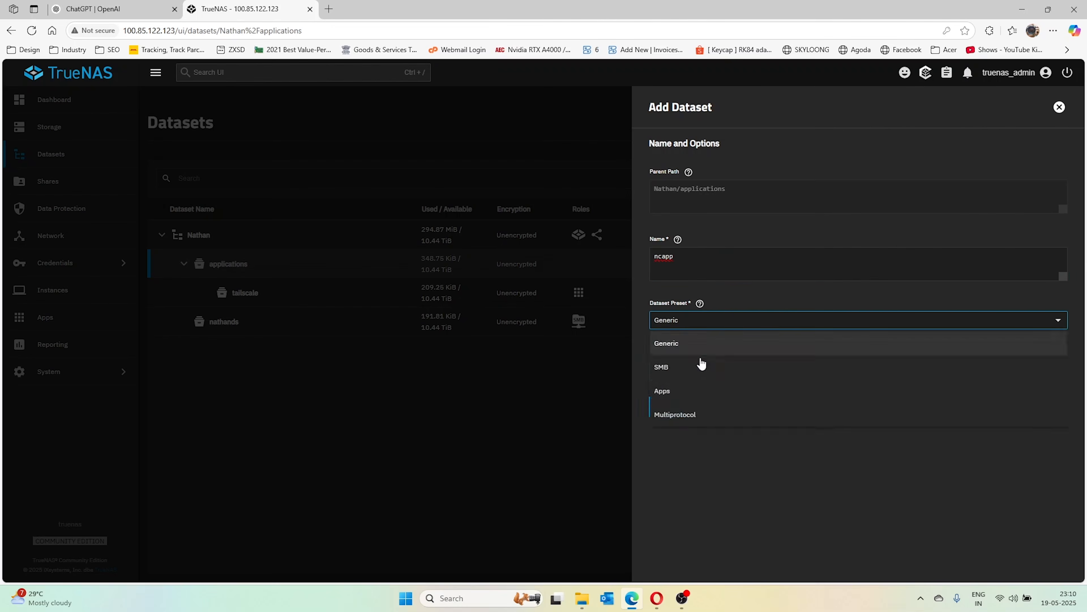
left_click(683, 394)
left_click(672, 422)
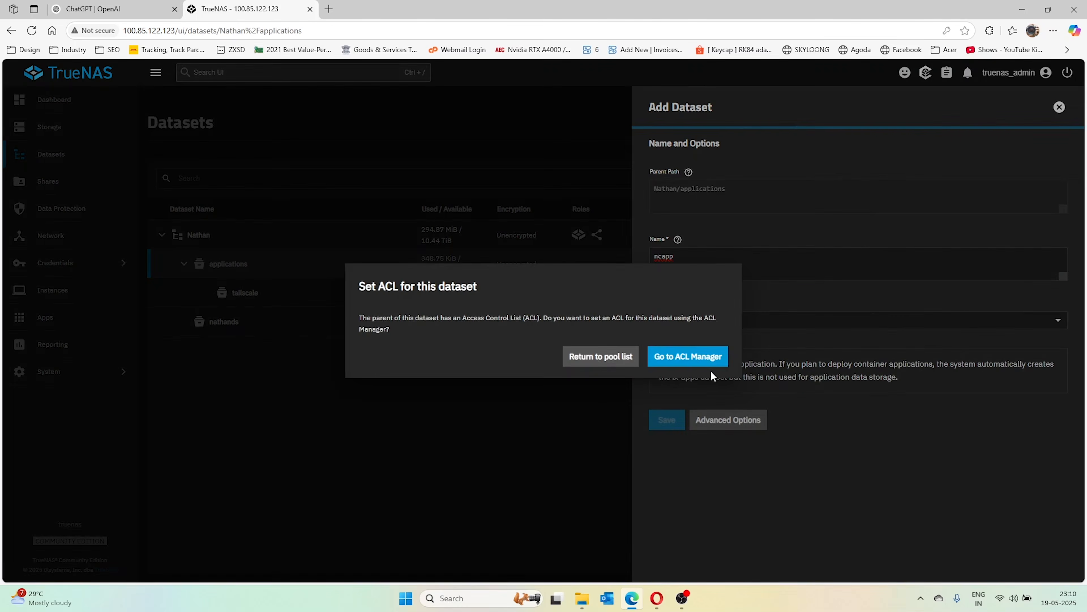
left_click(616, 364)
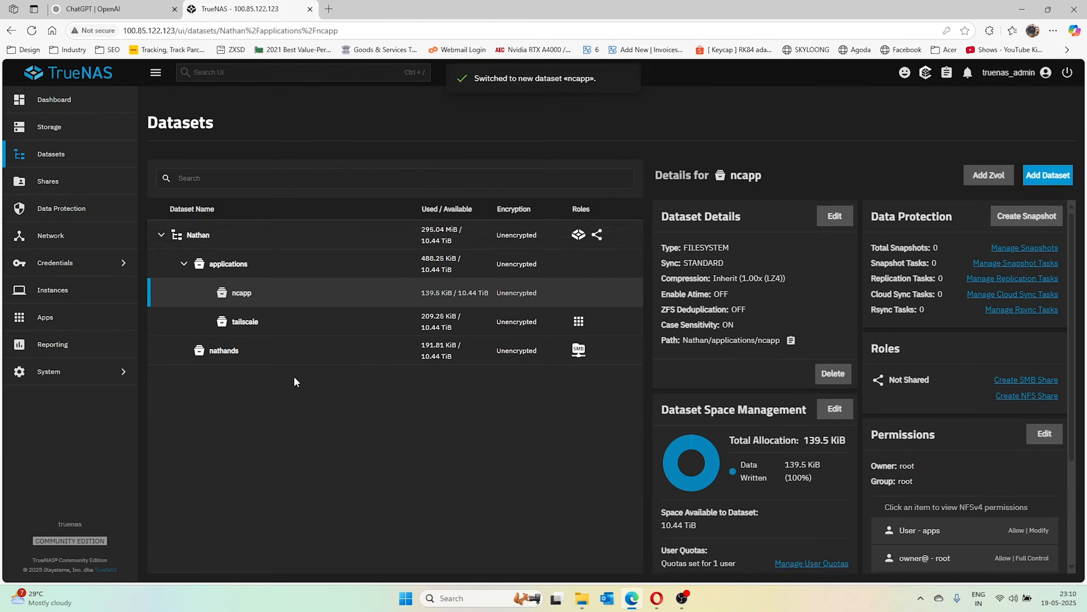
Add child dataset ncappdata under ncapp with the Apps preset, skipping ACL setup
left_click(315, 273)
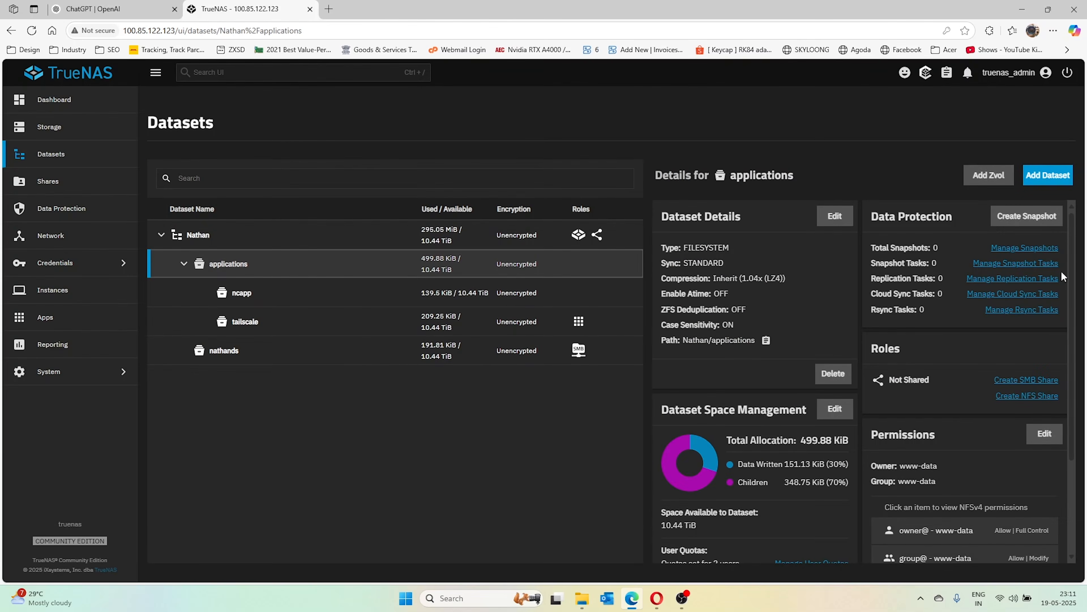
left_click(261, 299)
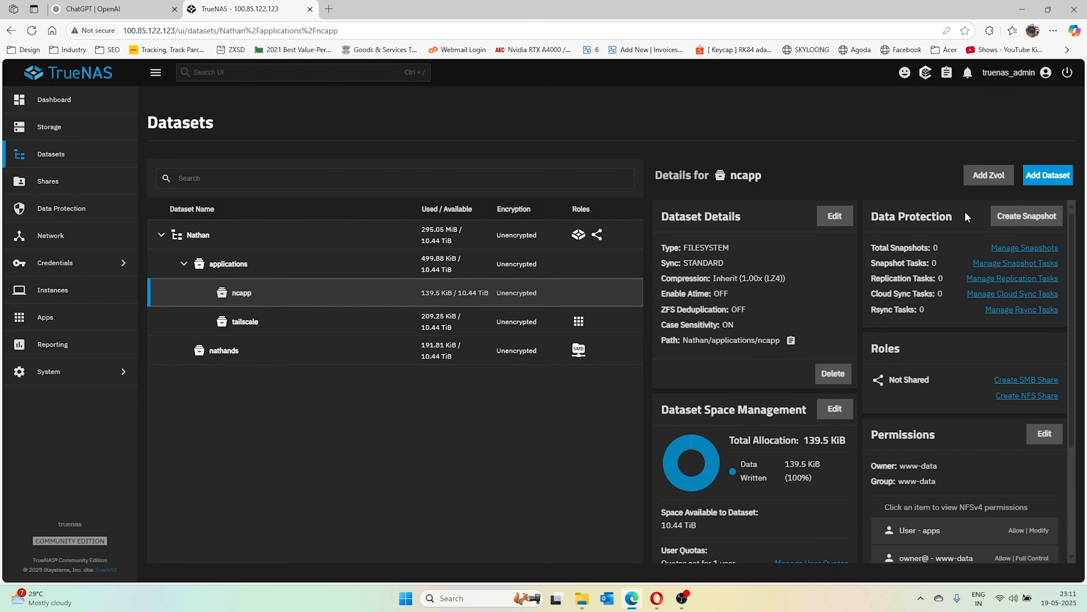
left_click(1056, 175)
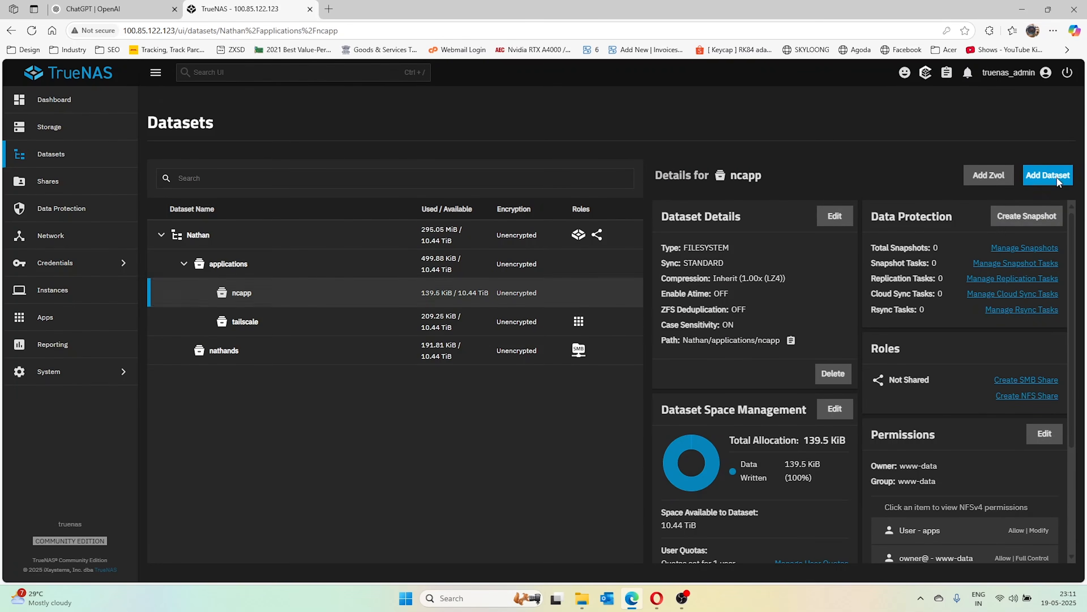
type("nc")
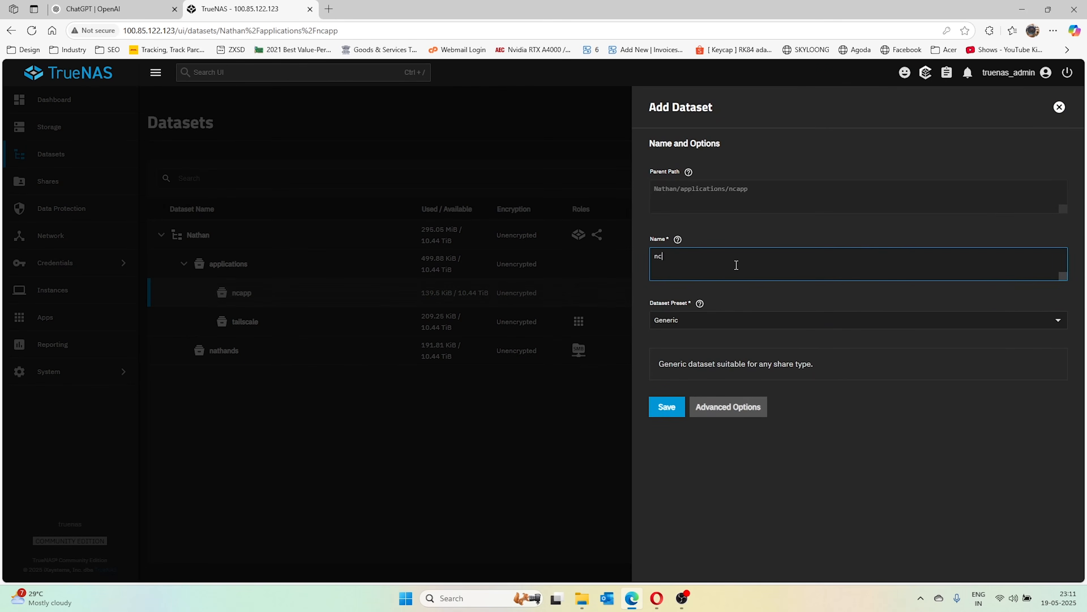
type("appdata")
left_click(743, 327)
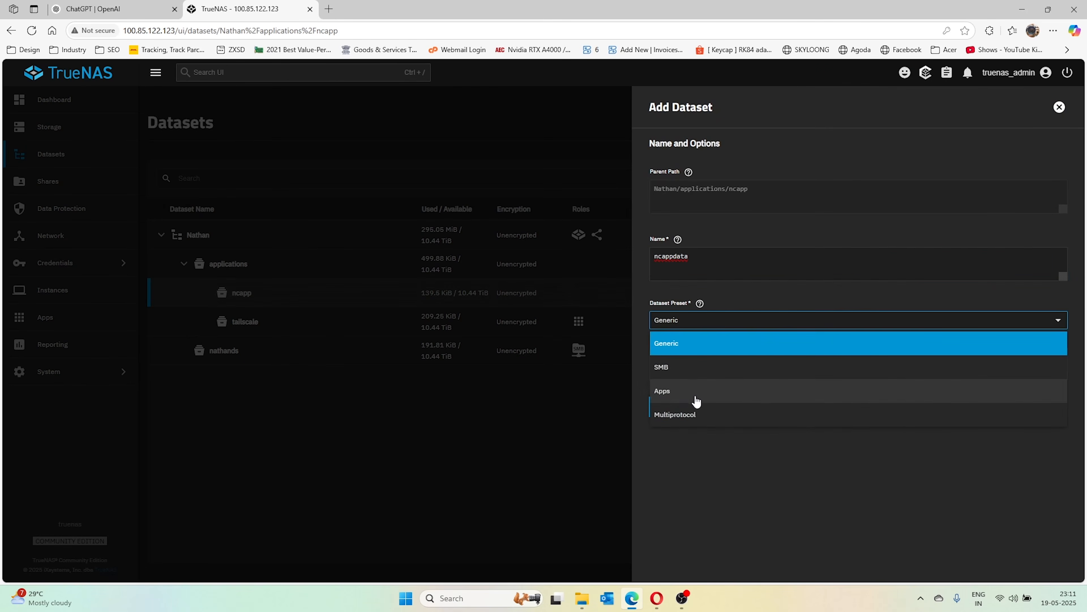
left_click(680, 387)
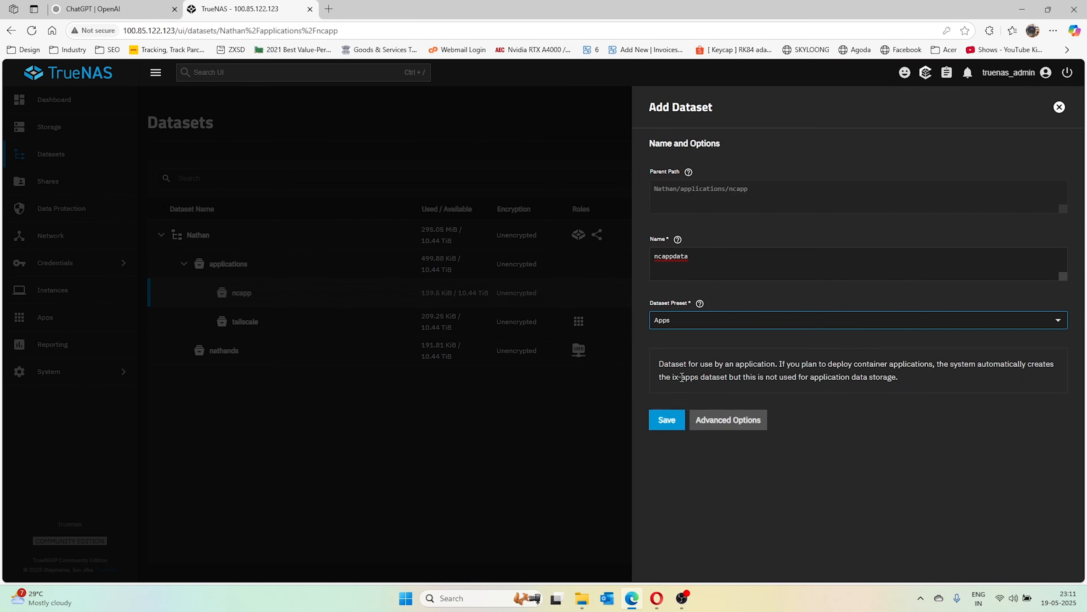
left_click(670, 421)
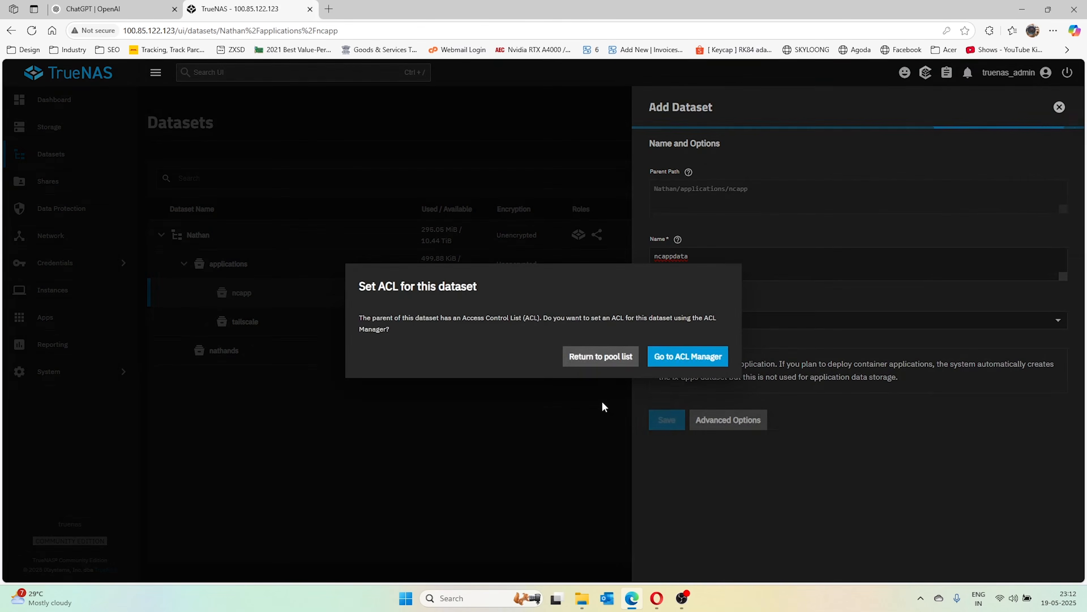
left_click(597, 361)
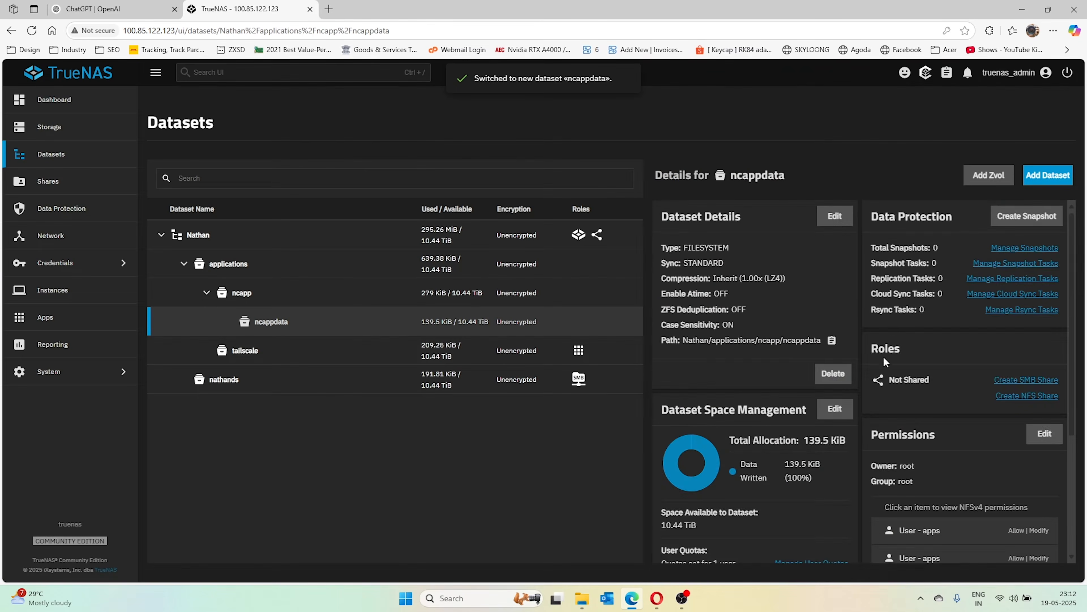
scroll(1004, 463, "down", 4)
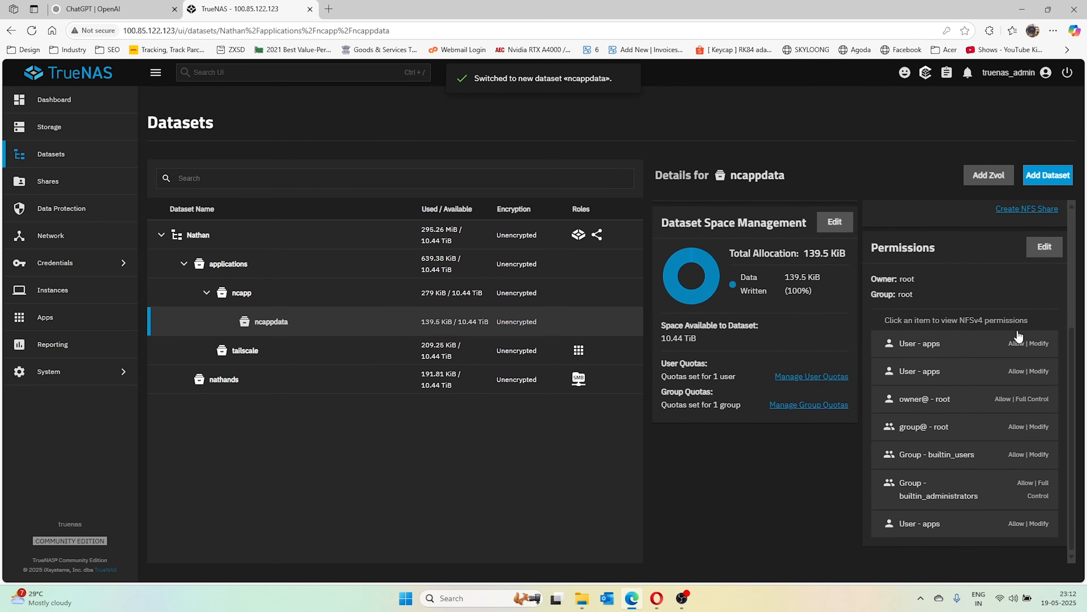
Set ncappdata's owner and owner group to www-data, apply both, and save the ACL
left_click(1045, 246)
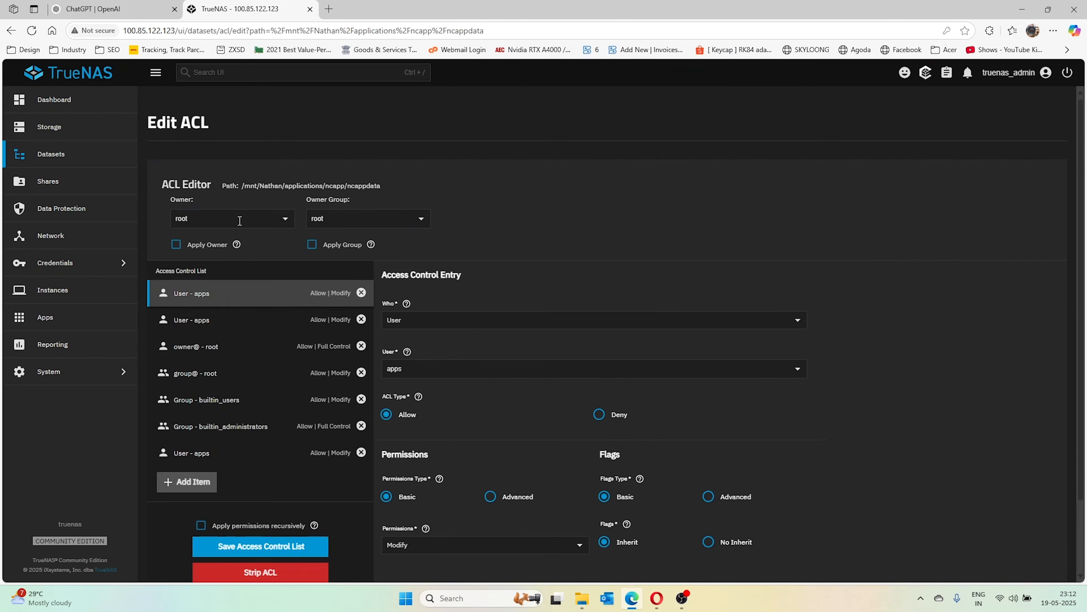
left_click(240, 220)
type("www")
left_click(195, 248)
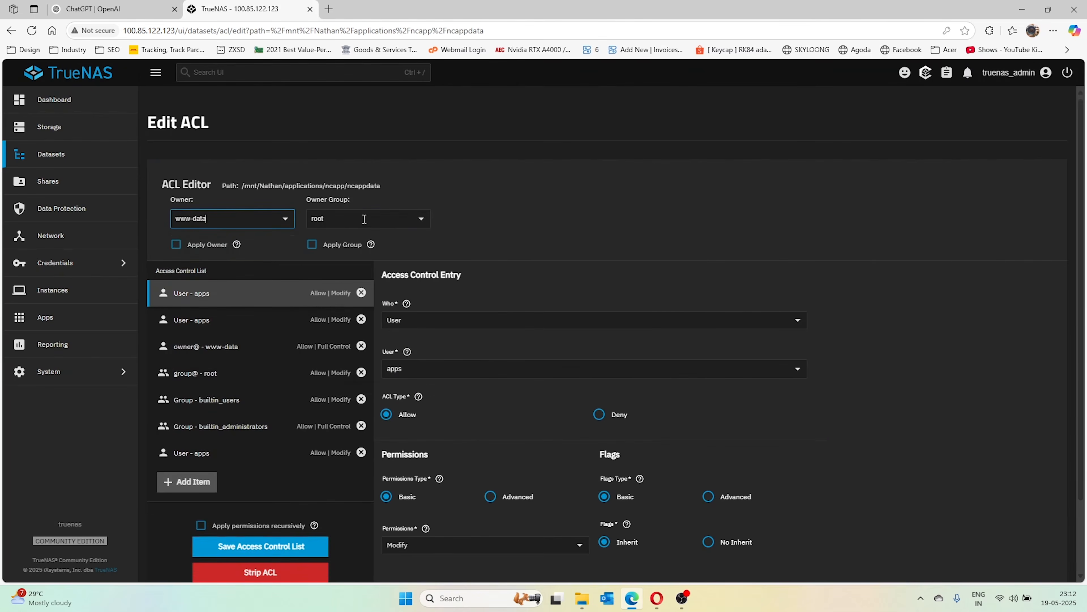
left_click(364, 219)
type("www")
left_click(340, 248)
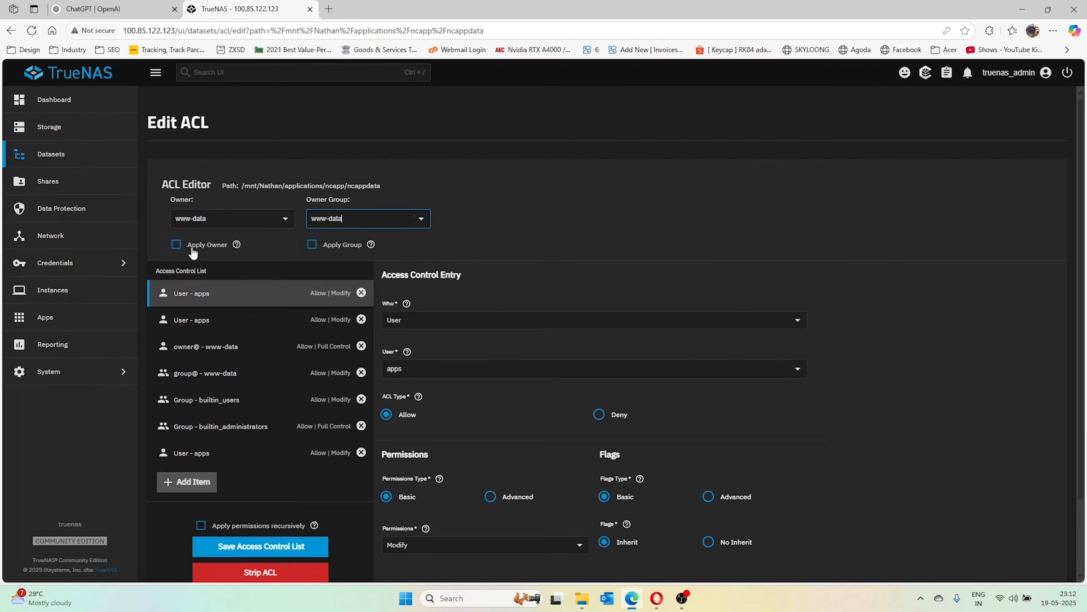
left_click(192, 248)
left_click(313, 245)
left_click(286, 546)
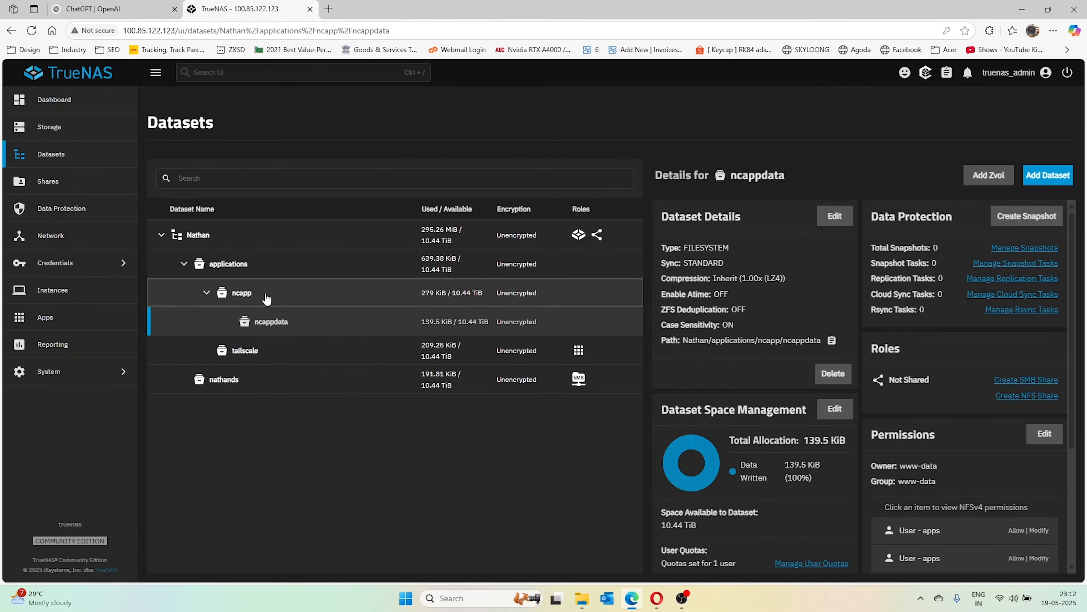
Add child dataset ncusrdata under ncapp with the Apps preset, skipping ACL setup
left_click(266, 299)
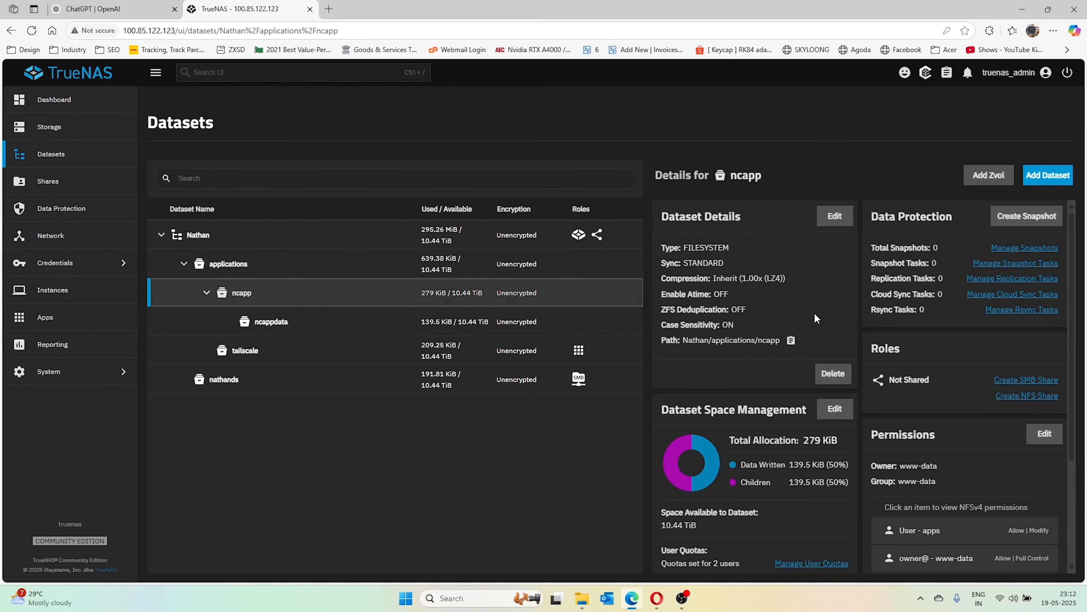
left_click(1049, 175)
left_click(746, 275)
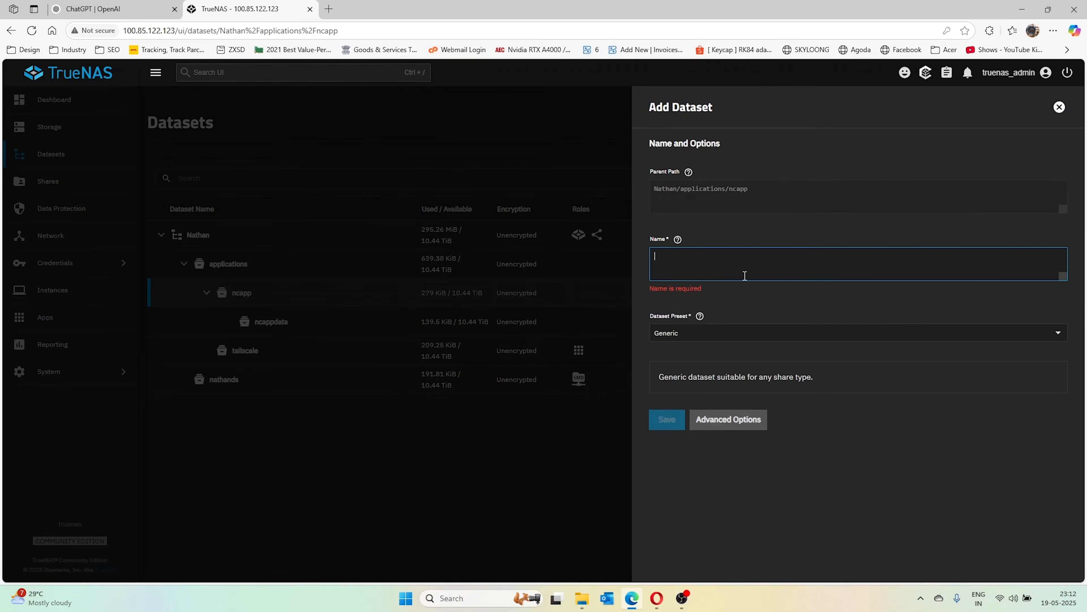
type("nca")
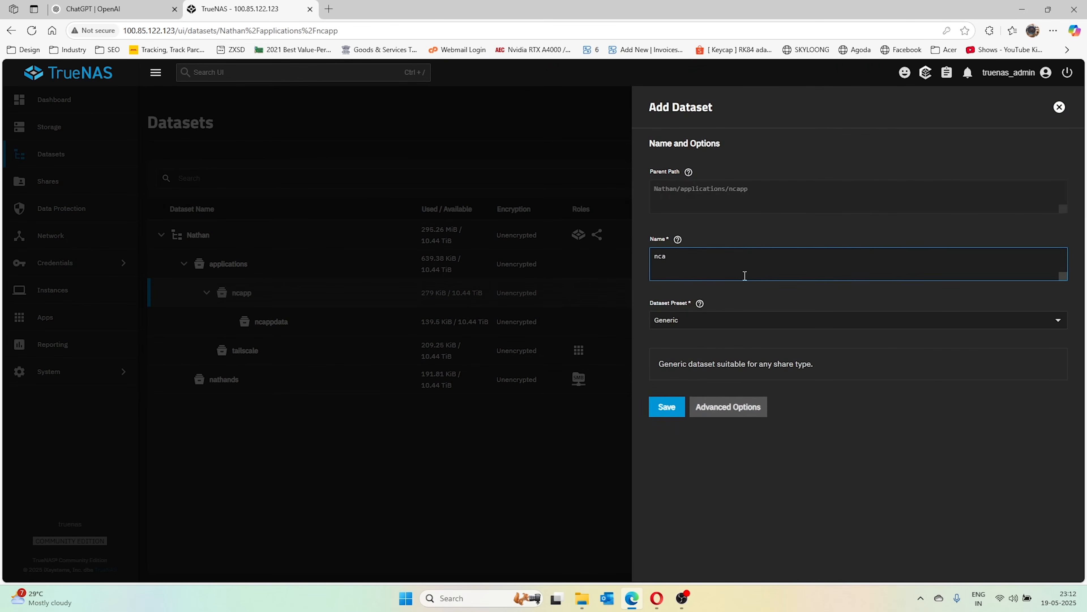
type("pp")
type("user")
type("d")
left_click(713, 322)
left_click(683, 389)
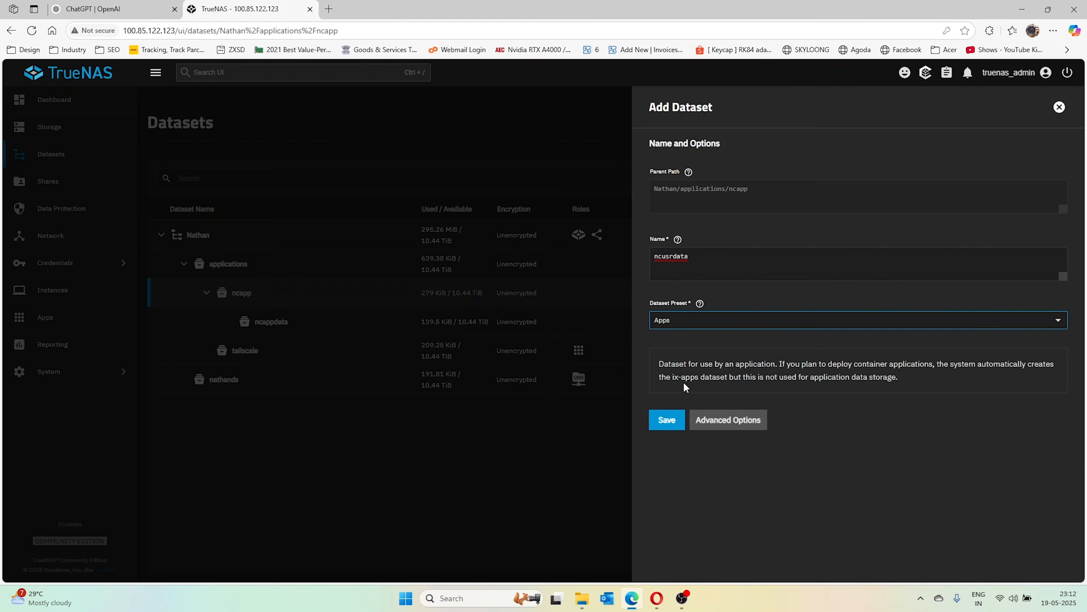
left_click(675, 424)
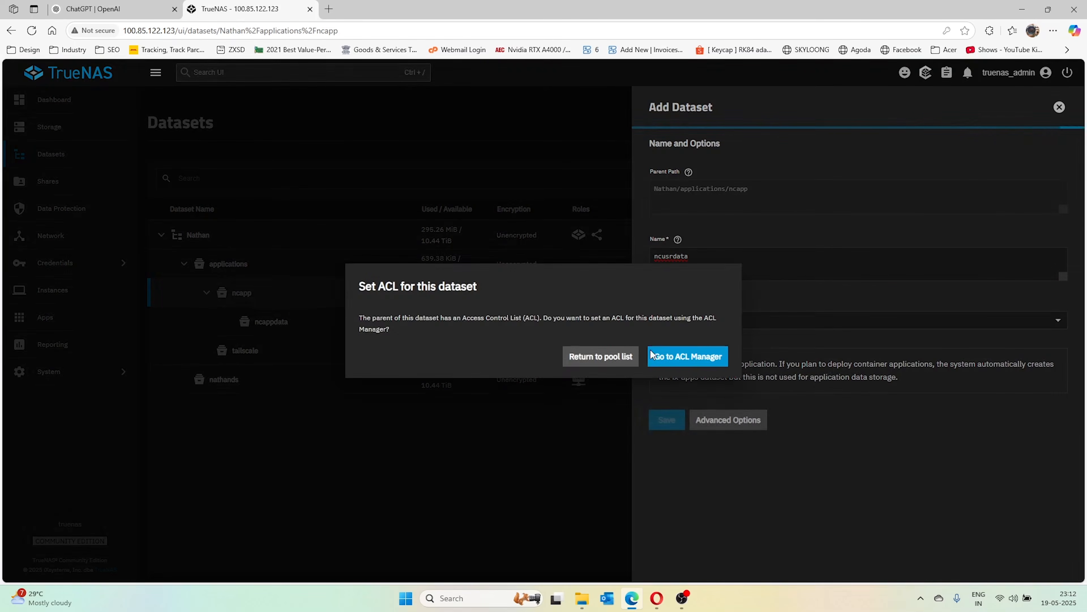
left_click(625, 358)
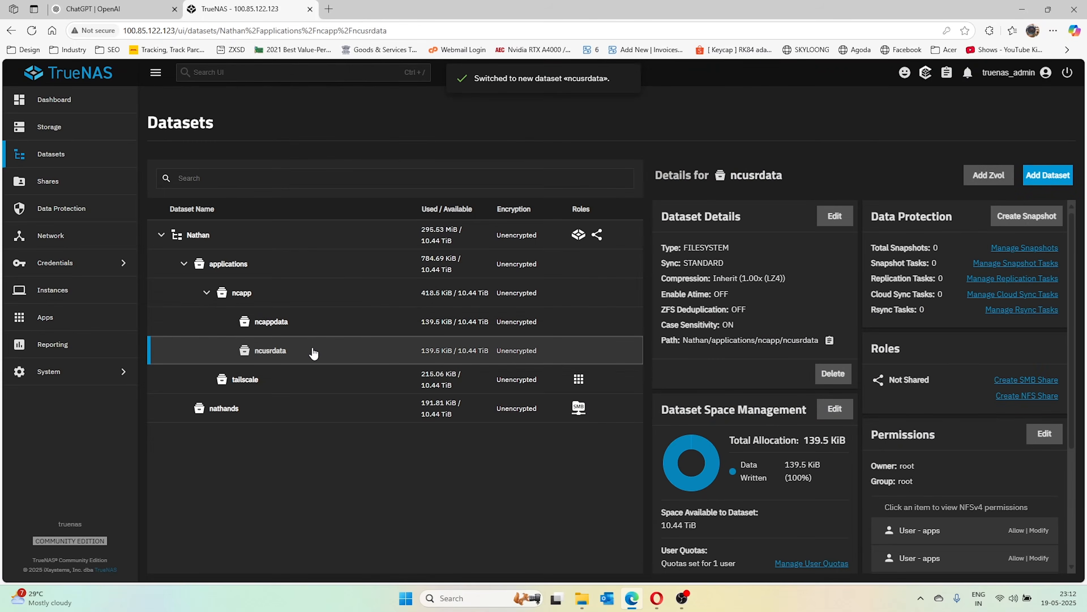
scroll(1018, 390, "down", 3)
Set ncusrdata's owner and owner group to www-data, apply both, and save the ACL
left_click(1045, 321)
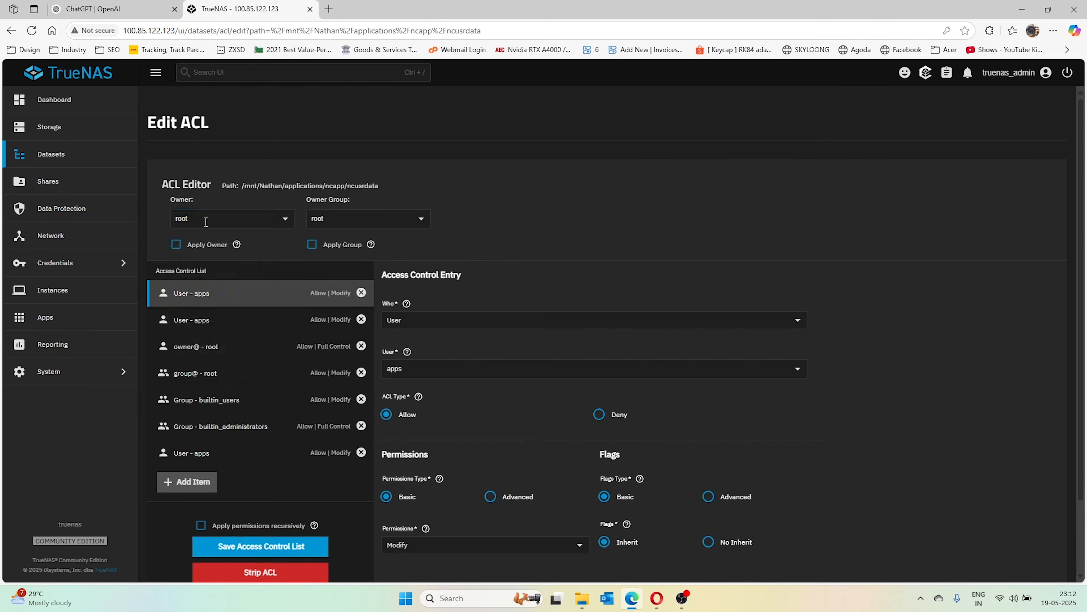
left_click(284, 219)
type("www-data")
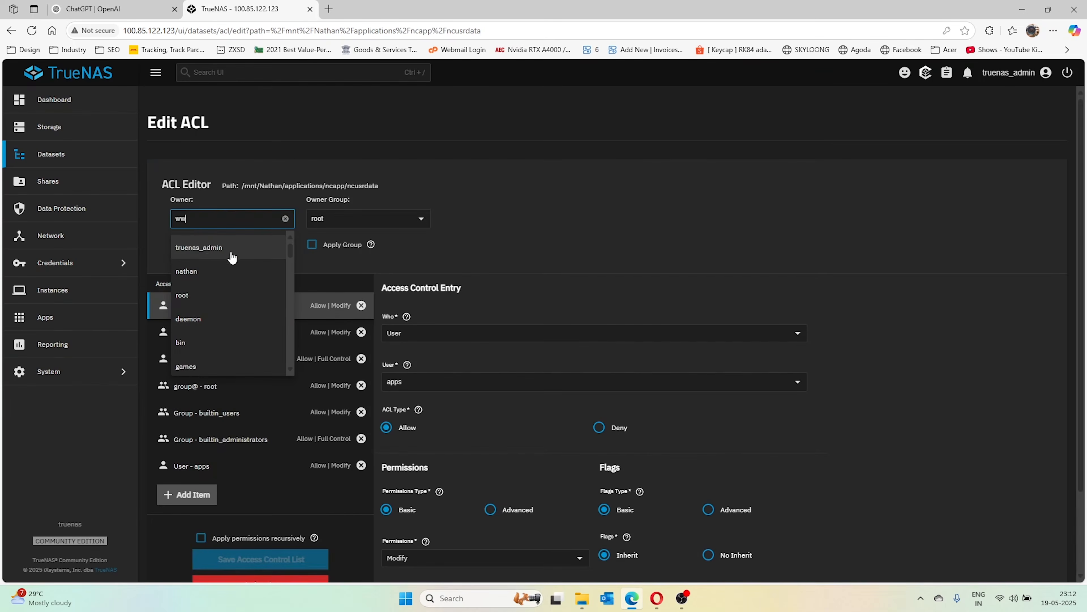
left_click(201, 247)
left_click(351, 217)
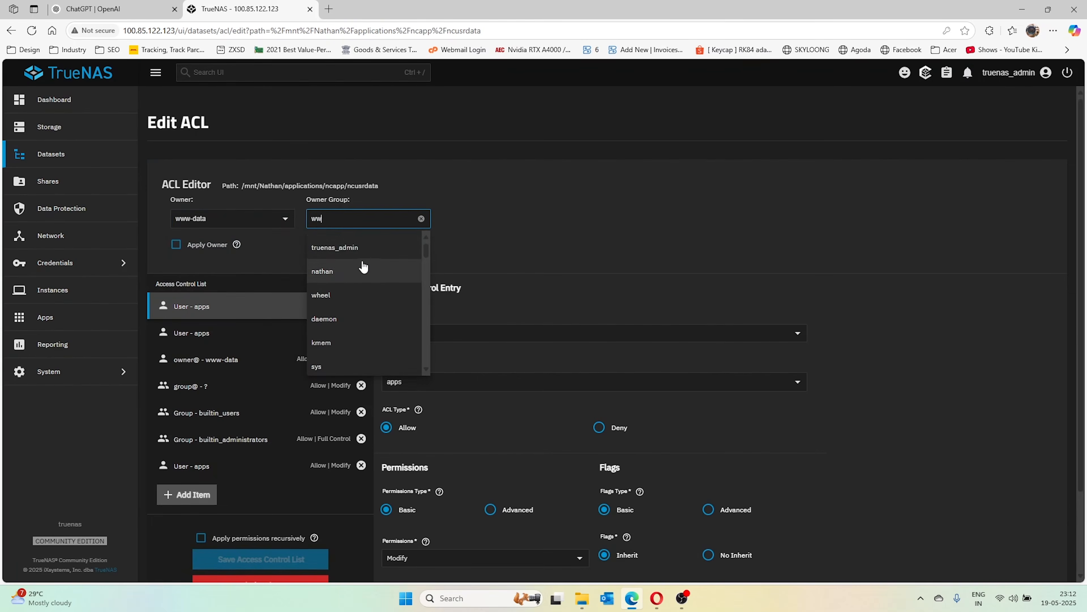
type("www-data")
left_click(336, 251)
left_click(185, 245)
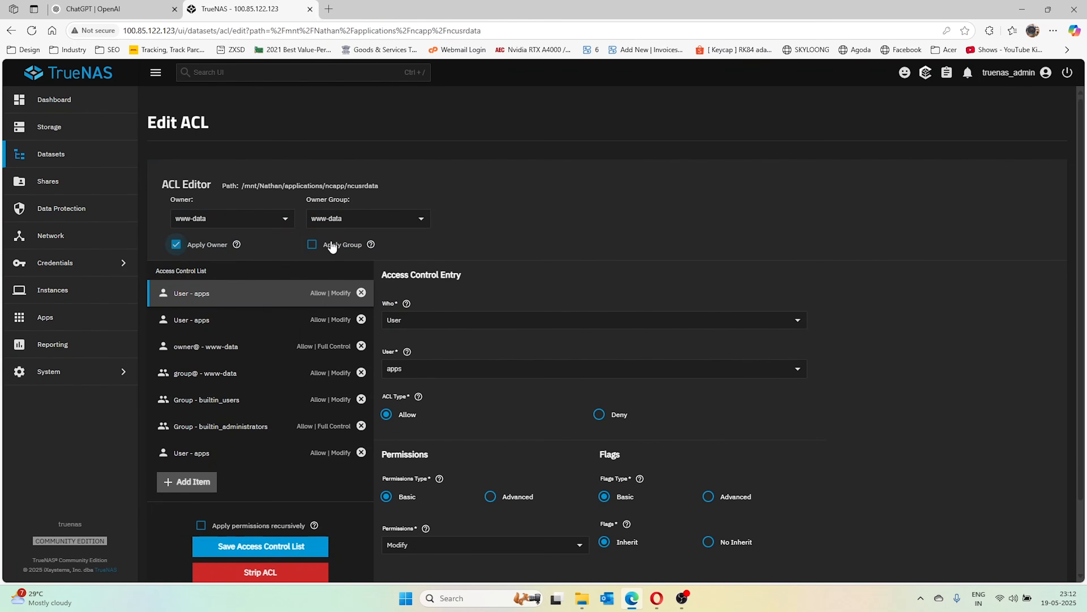
left_click(329, 245)
left_click(262, 547)
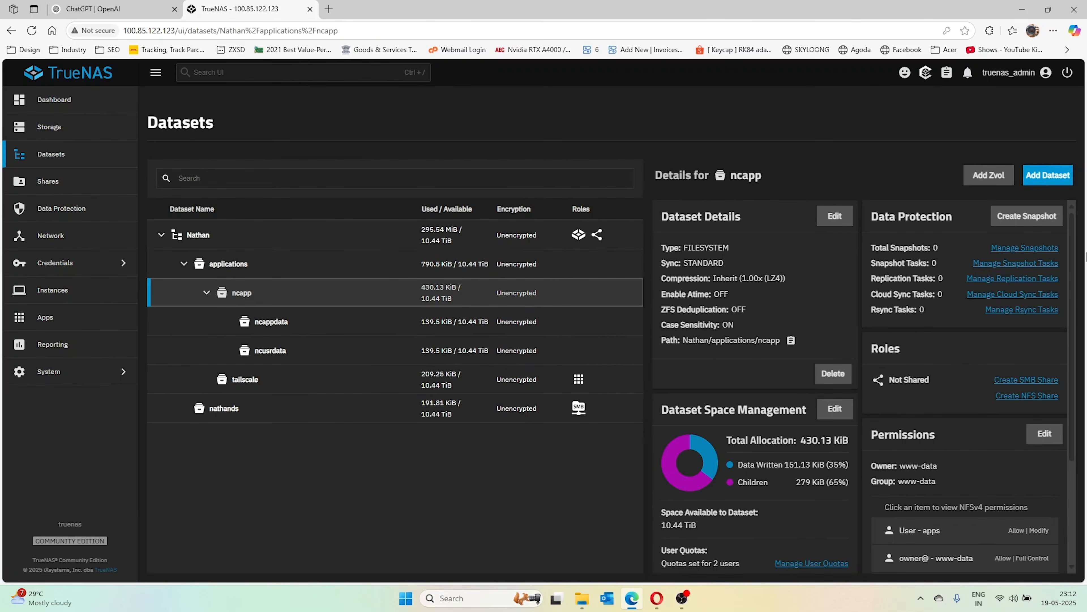
Add a Generic-preset child dataset ncdb under ncapp, skipping ACL setup
left_click(1063, 181)
left_click(711, 262)
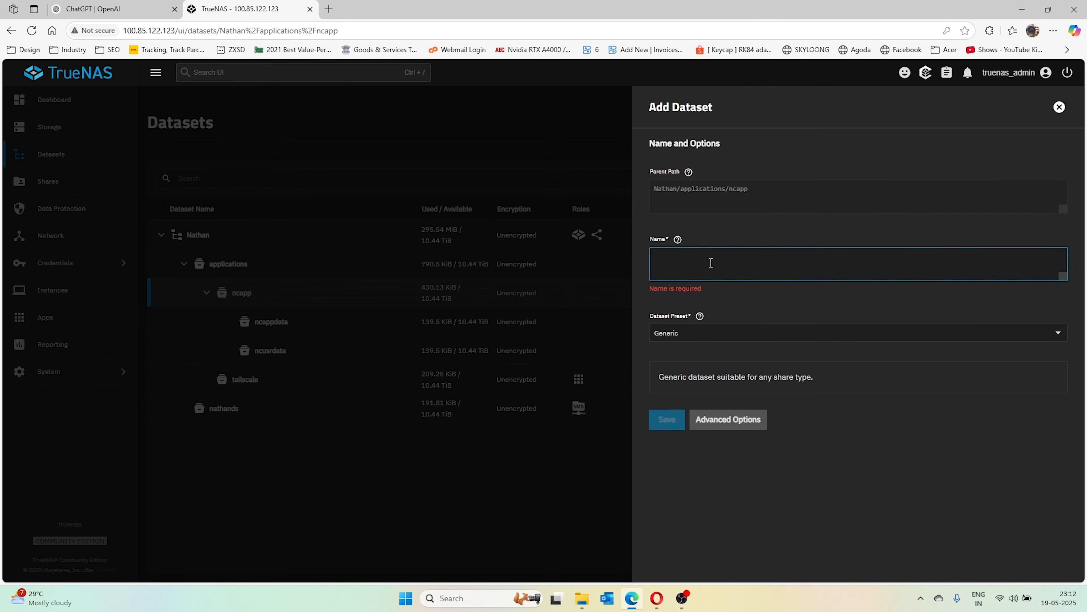
type("ncdb")
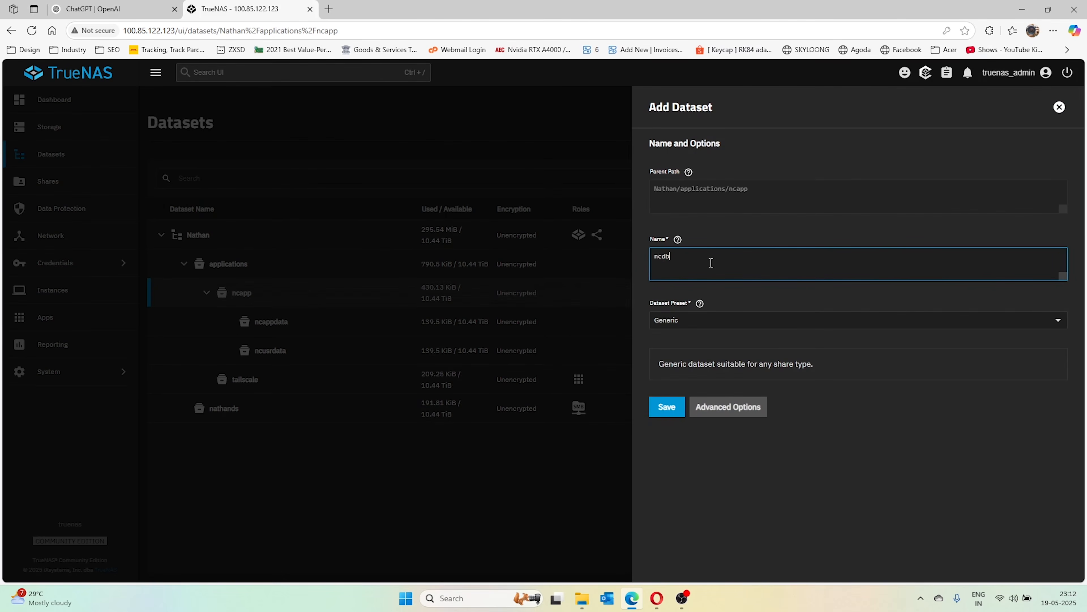
left_click(668, 412)
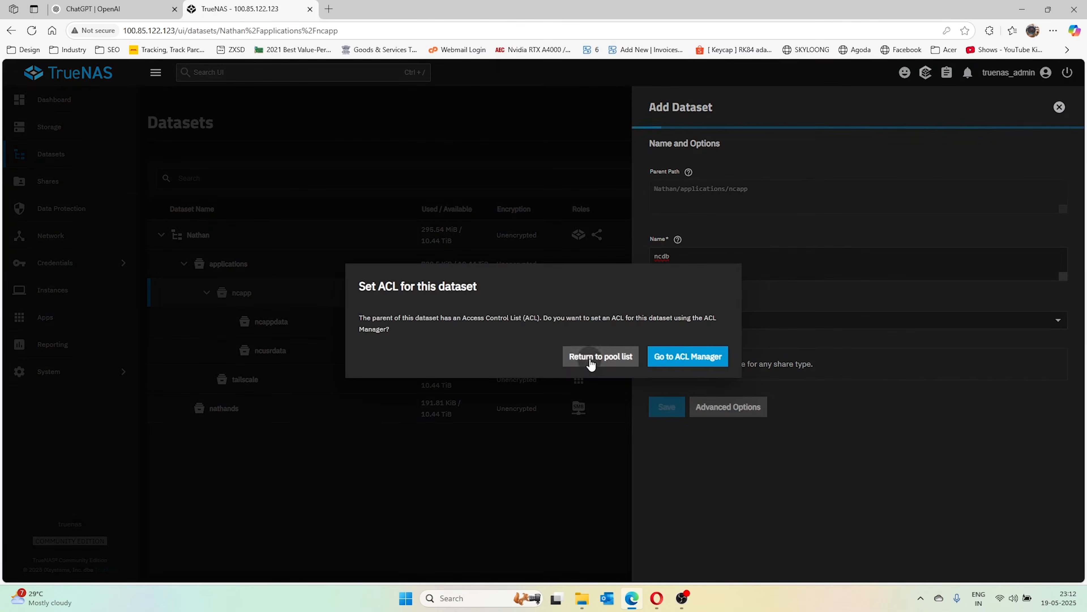
left_click(590, 361)
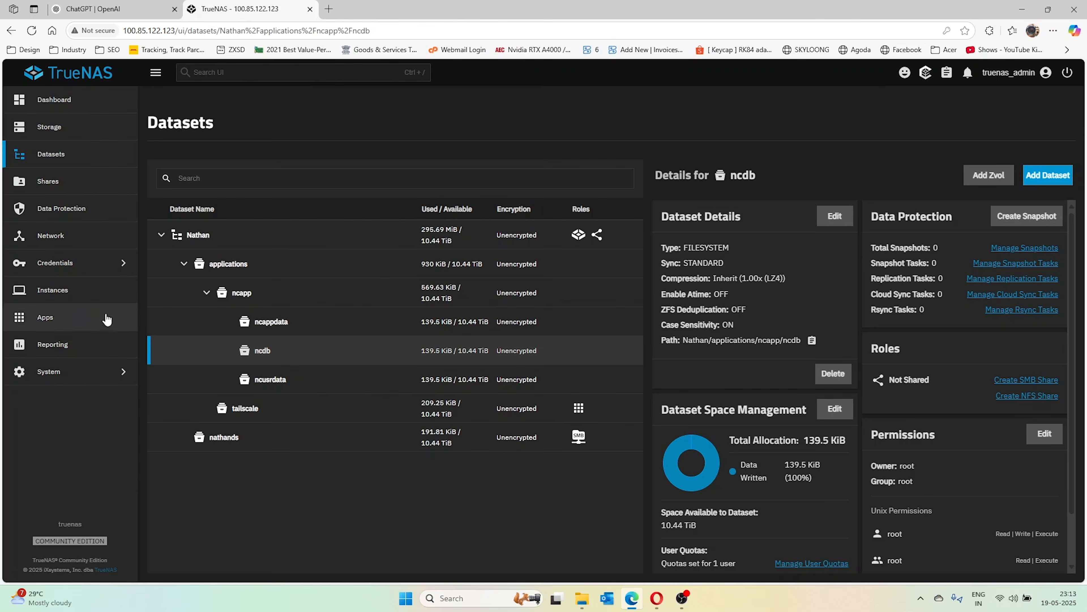
Open the Nextcloud app from Discover Apps and start its install form
left_click(44, 317)
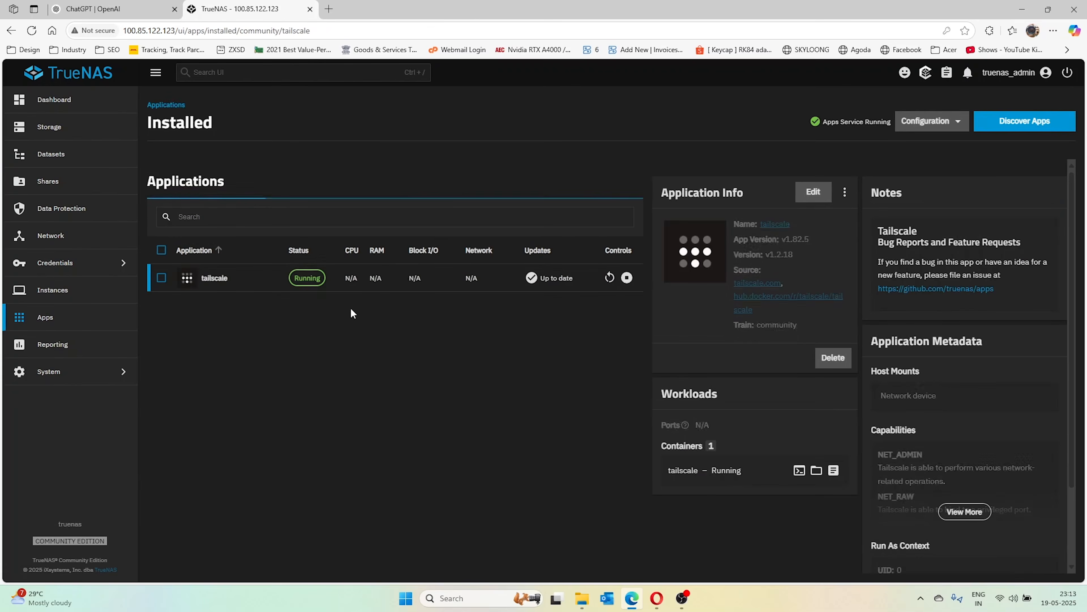
left_click(1008, 123)
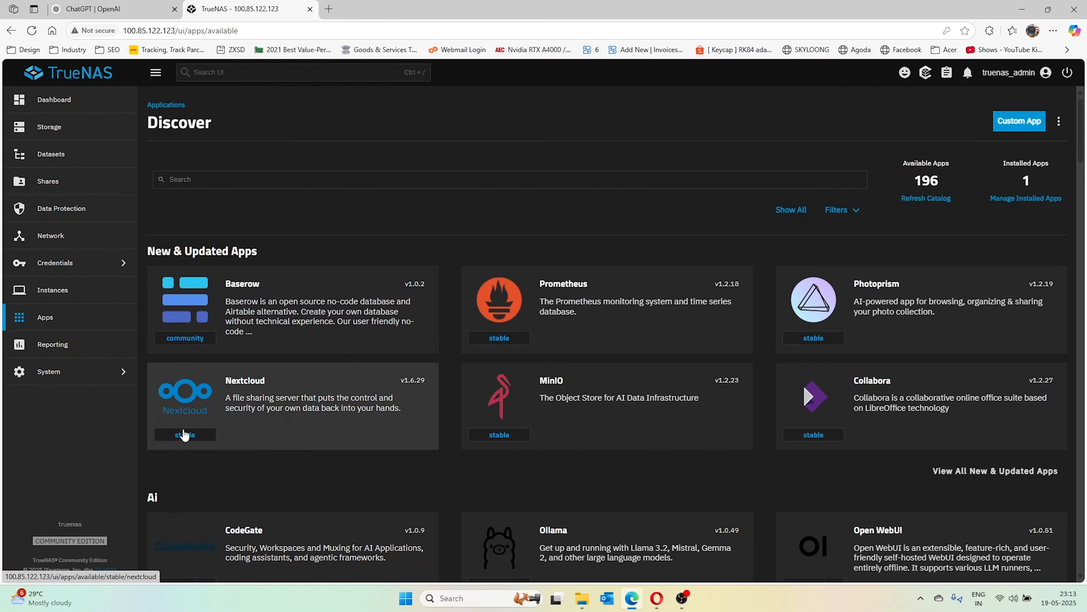
left_click(334, 426)
left_click(215, 267)
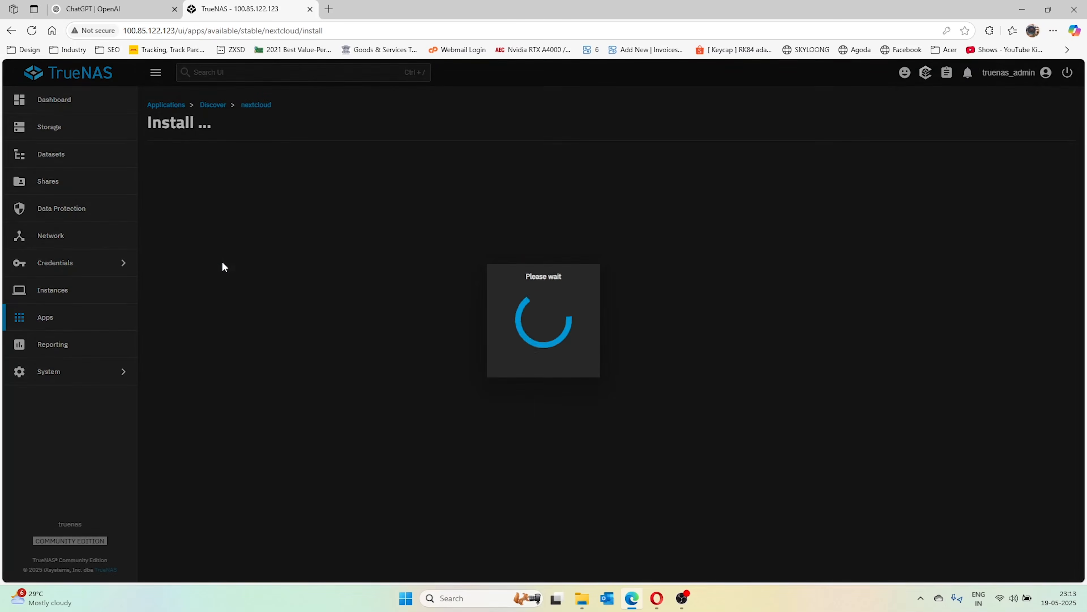
scroll(322, 321, "down", 3)
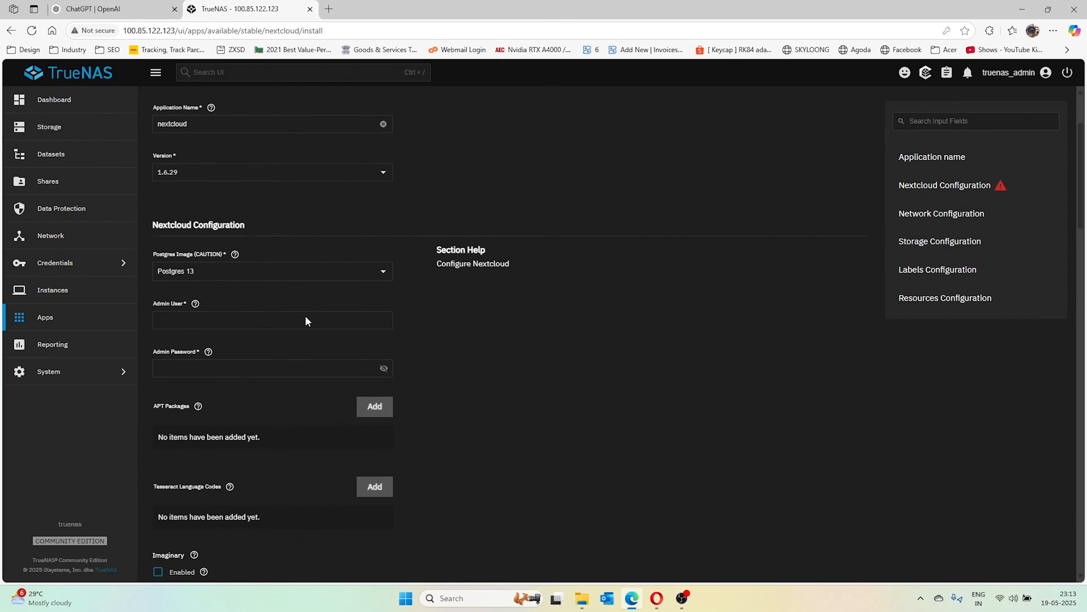
scroll(283, 276, "down", 3)
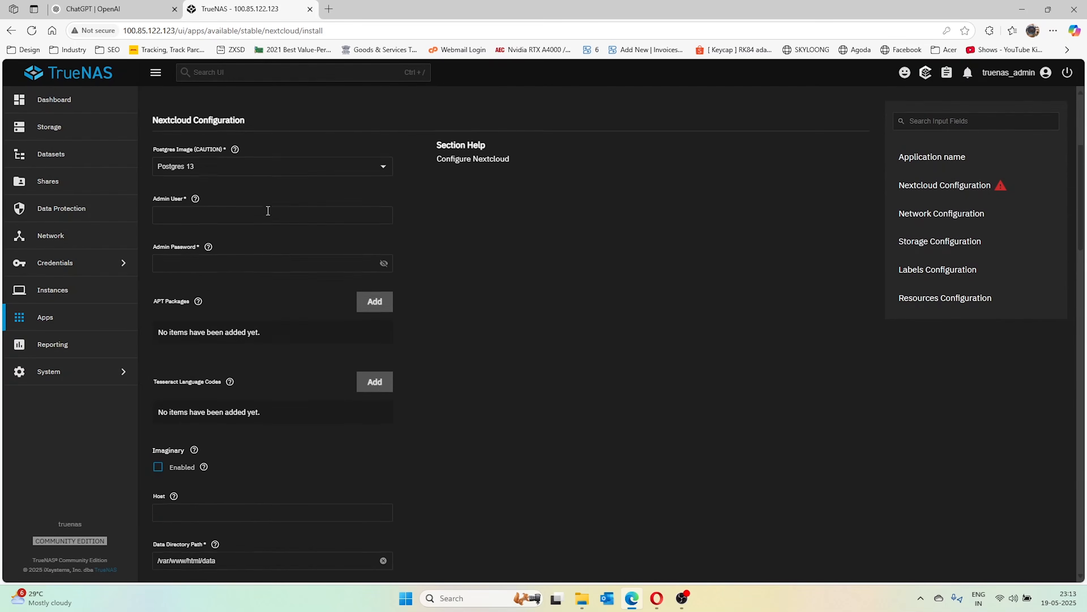
scroll(210, 277, "up", 2)
Enter admin as the Nextcloud admin user, fill in the admin password, and add an APT package entry
left_click(263, 265)
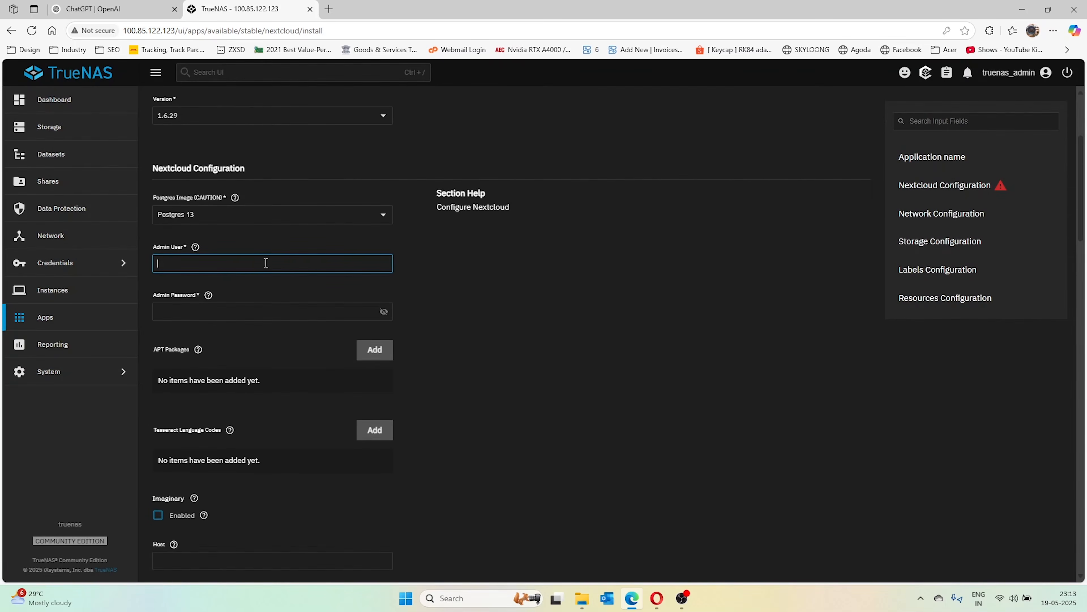
type("admin")
key("Tab")
type("ad")
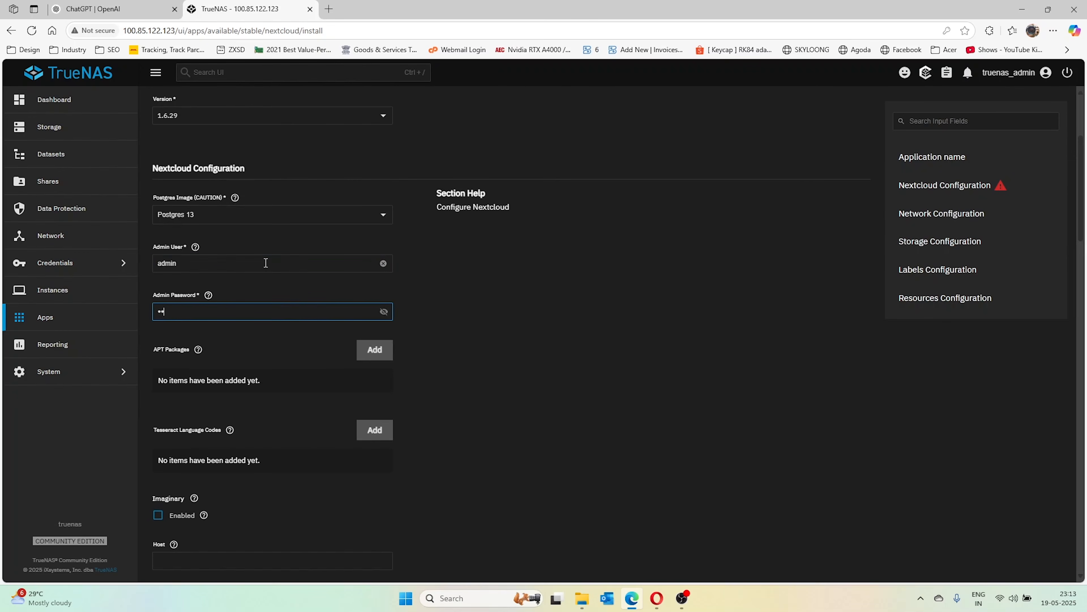
type("min")
scroll(273, 323, "down", 4)
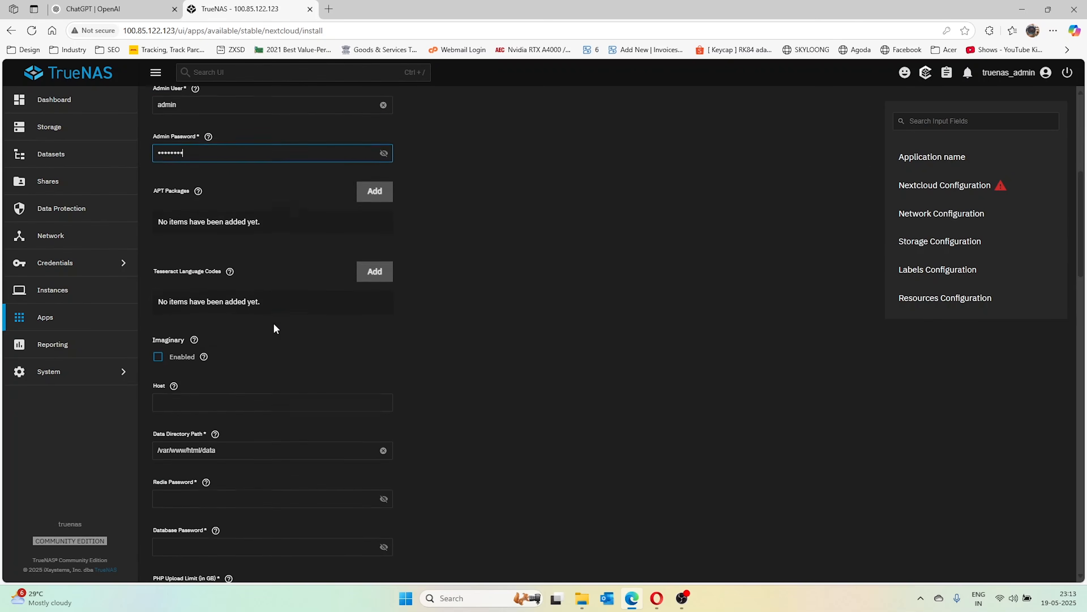
left_click(379, 189)
Add ffmpeg and smbclient as the first two APT packages
left_click(253, 248)
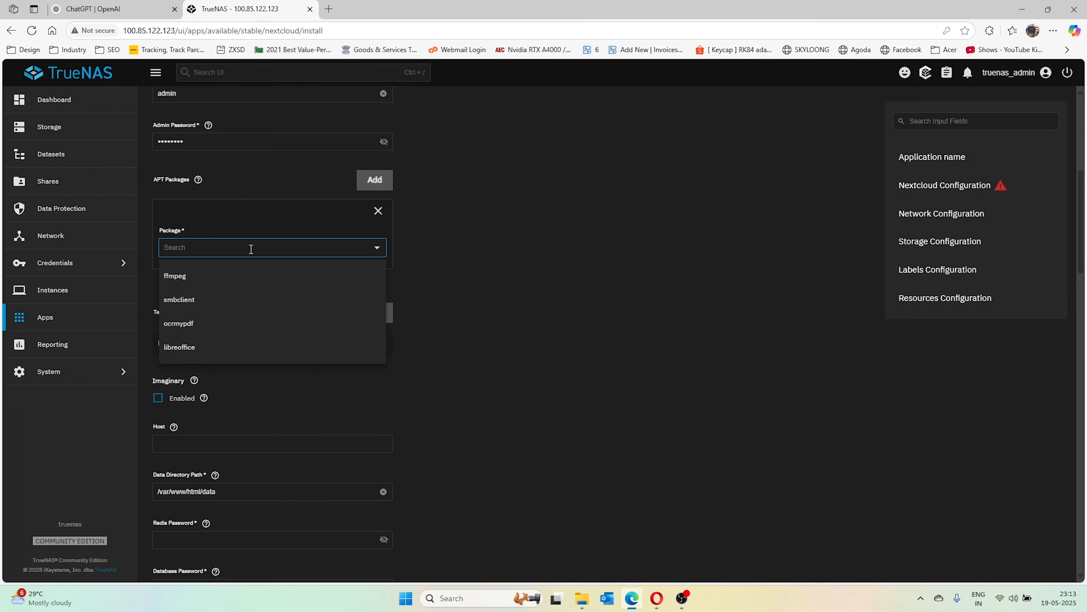
left_click(227, 283)
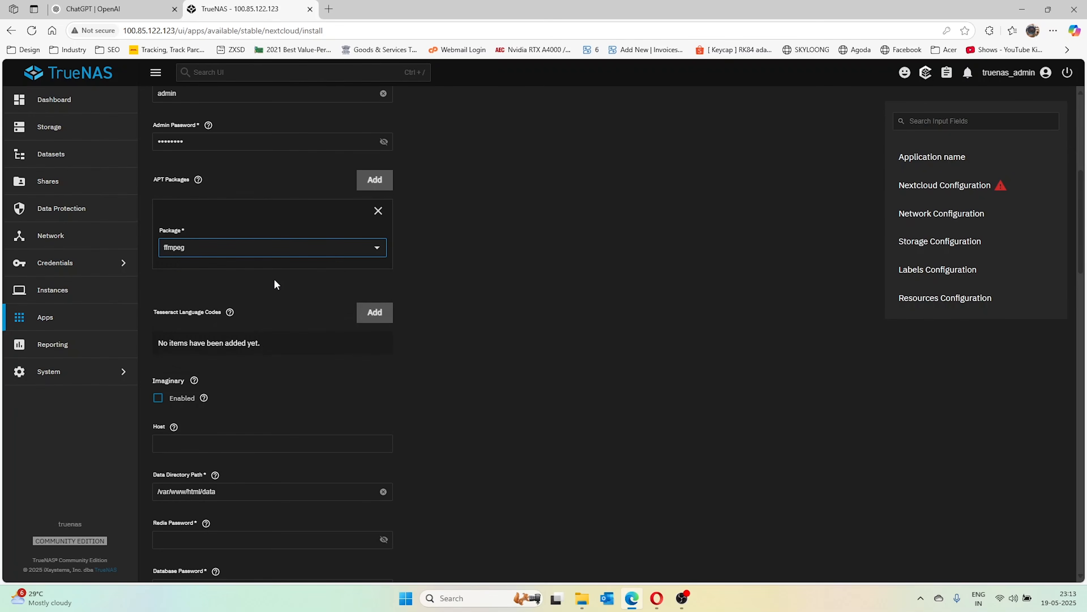
left_click(378, 185)
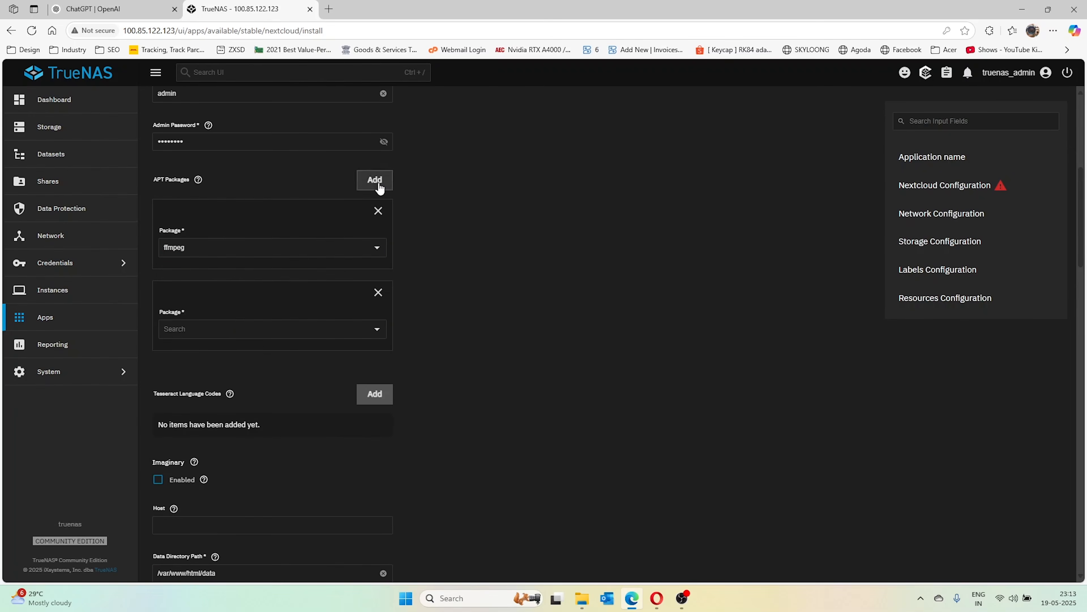
left_click(226, 328)
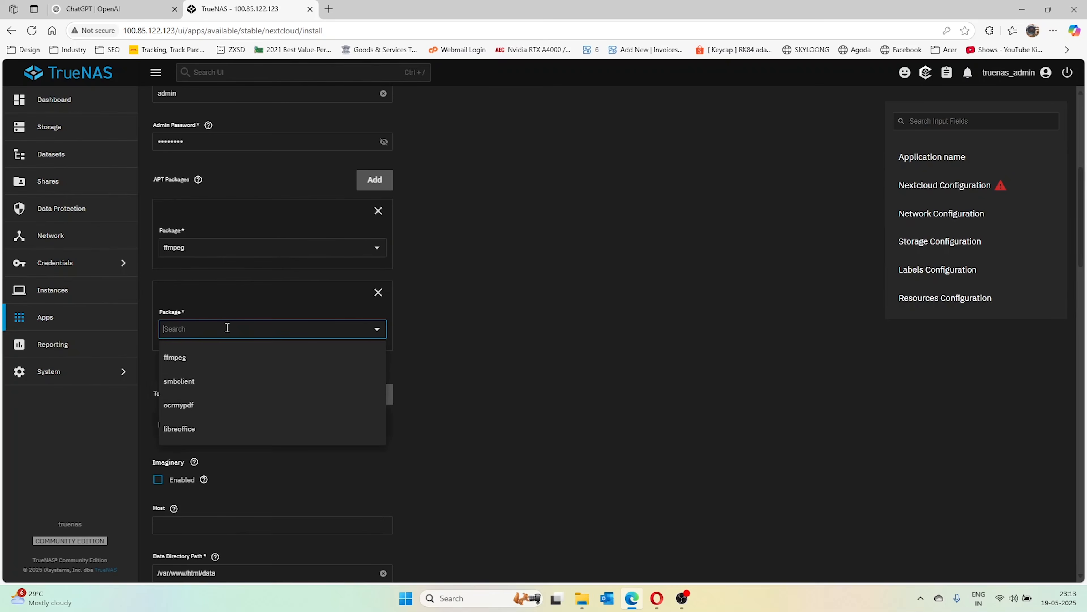
left_click(222, 394)
Add ocrmypdf and libreoffice as the third and fourth APT packages
left_click(378, 180)
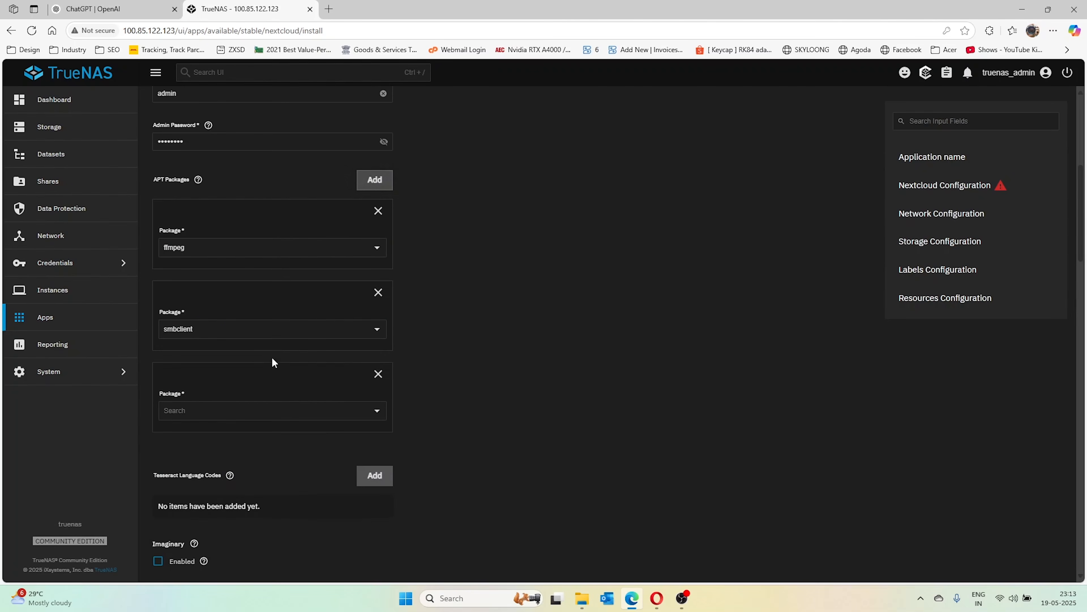
left_click(200, 410)
left_click(202, 488)
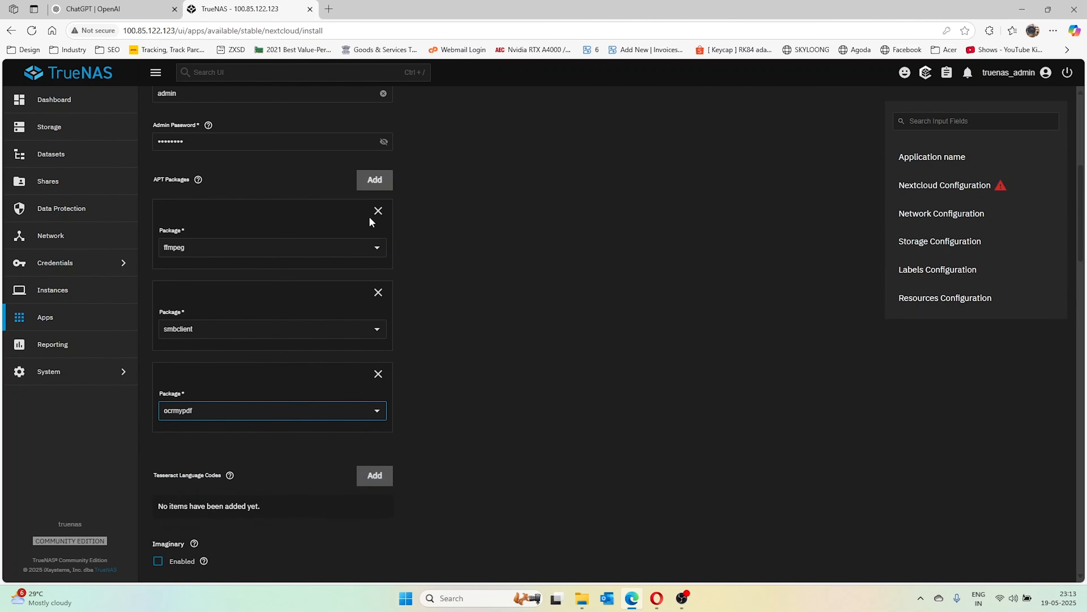
left_click(375, 180)
scroll(300, 364, "down", 2)
left_click(216, 377)
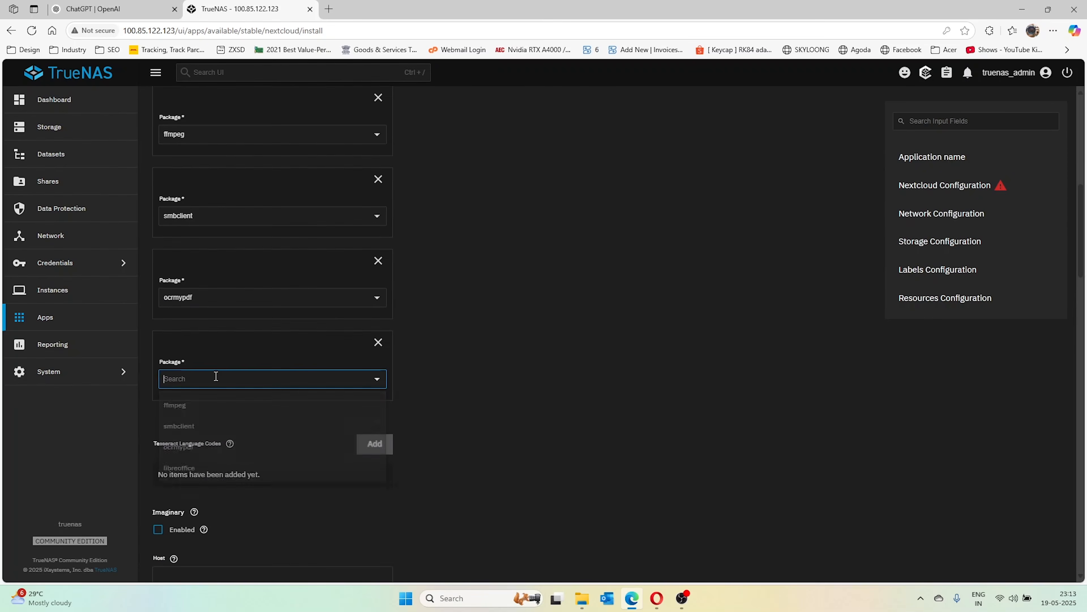
left_click(209, 475)
scroll(299, 343, "up", 1)
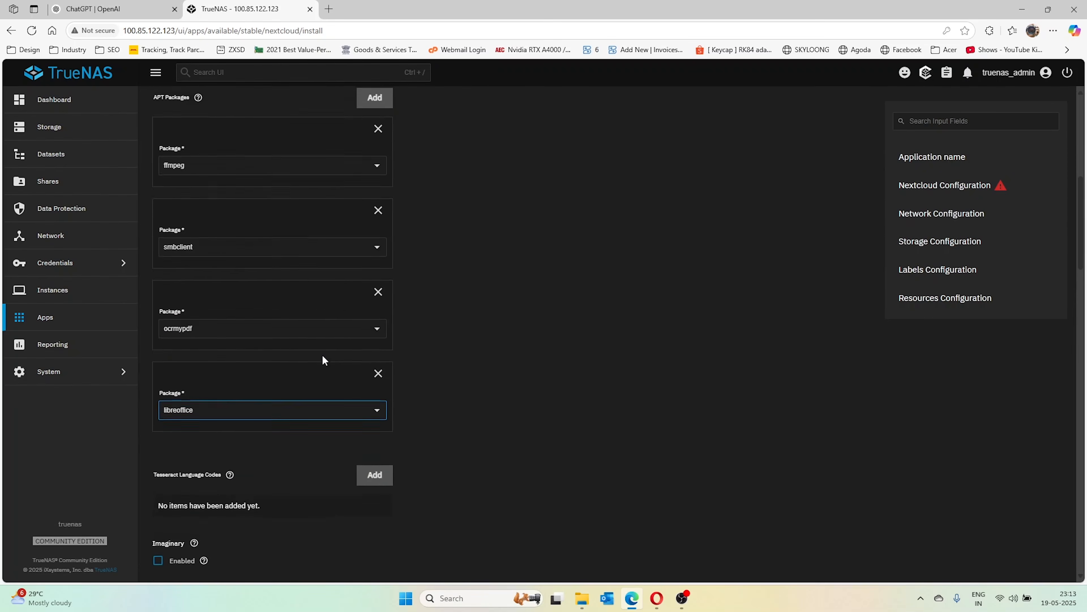
scroll(322, 356, "up", 2)
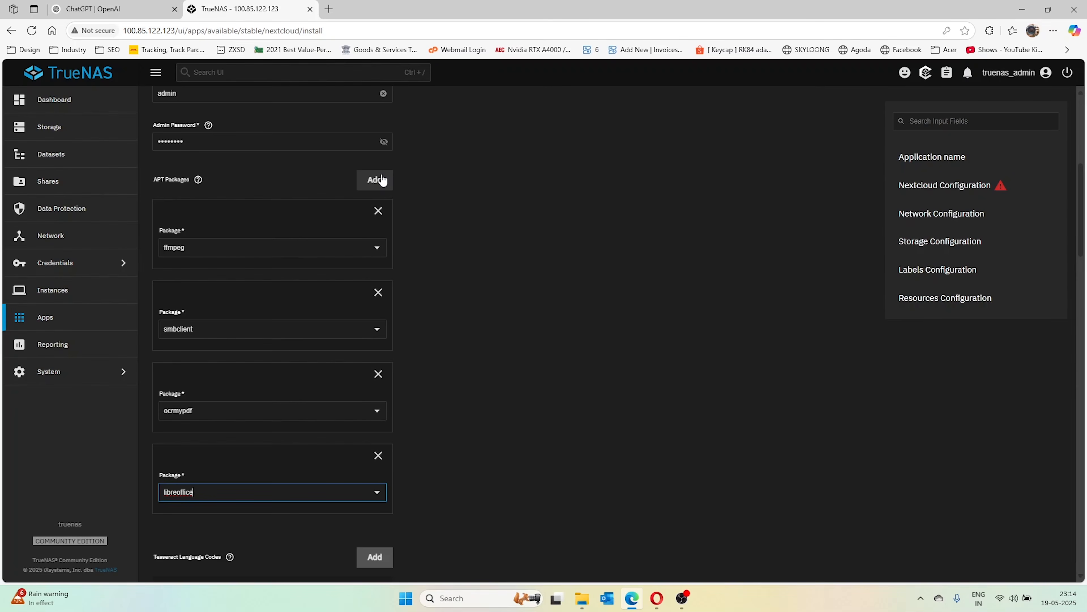
Remove the extra empty fifth APT package row
left_click(382, 180)
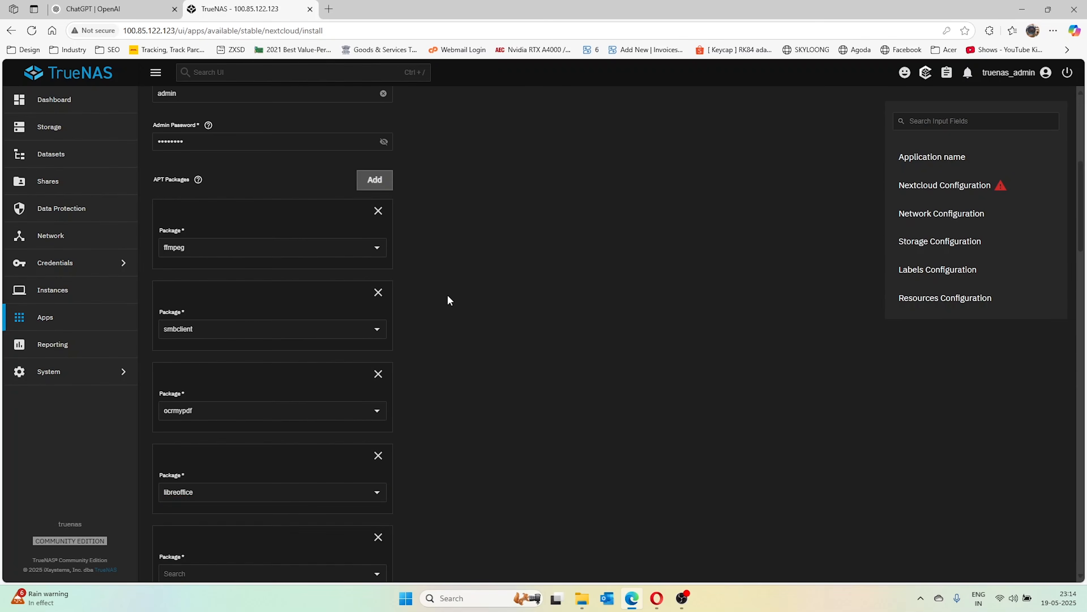
scroll(441, 313, "down", 4)
left_click(378, 367)
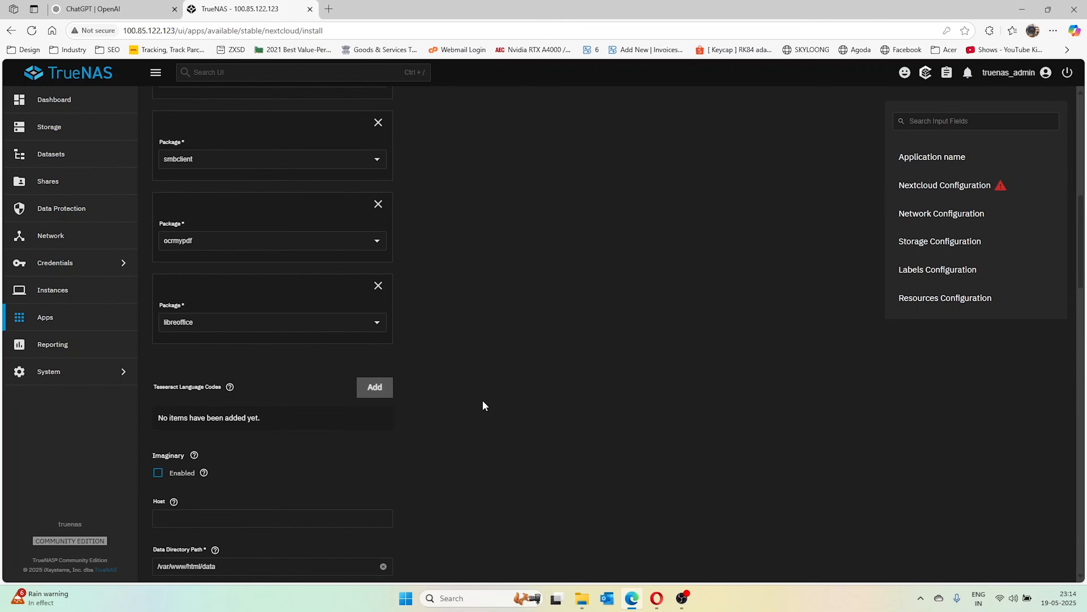
Enter the Redis password and the database password in Nextcloud Configuration
scroll(385, 385, "down", 4)
scroll(428, 292, "down", 4)
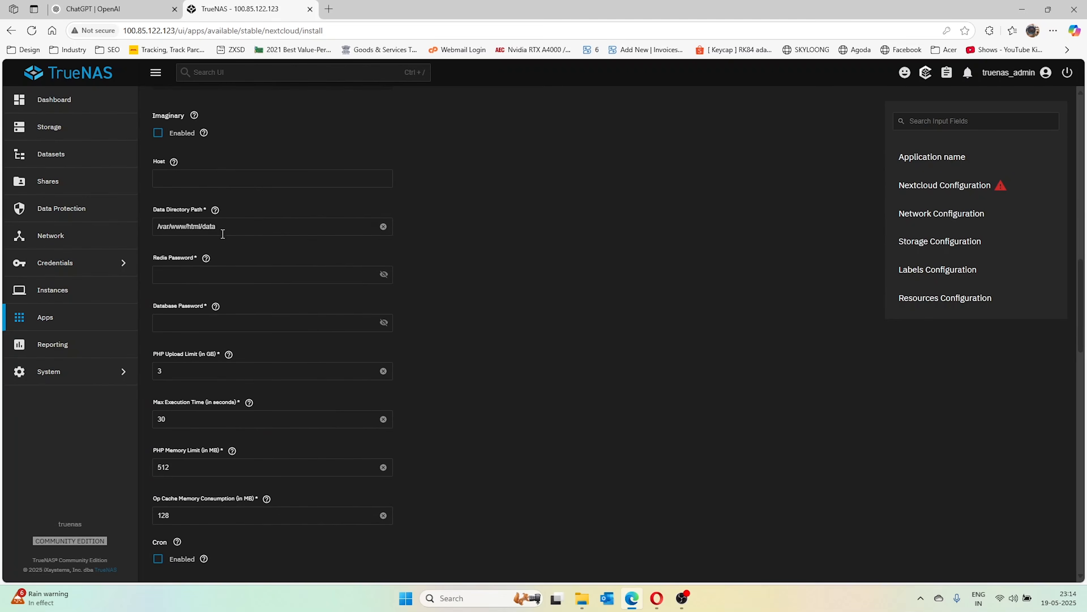
scroll(267, 276, "down", 3)
left_click(199, 163)
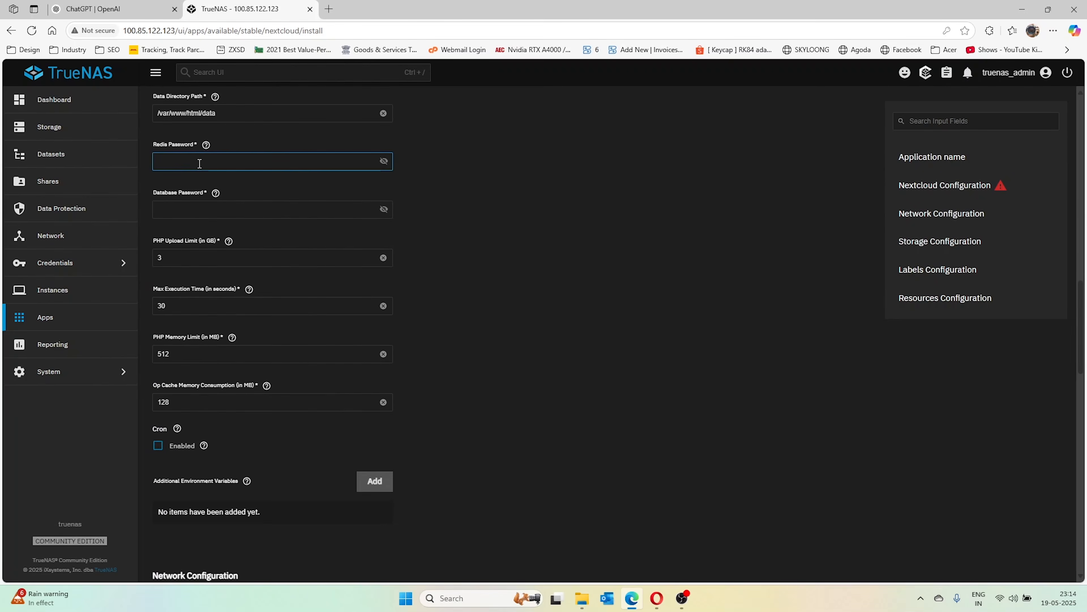
type("••••••")
key("Tab")
left_click(209, 211)
type("•")
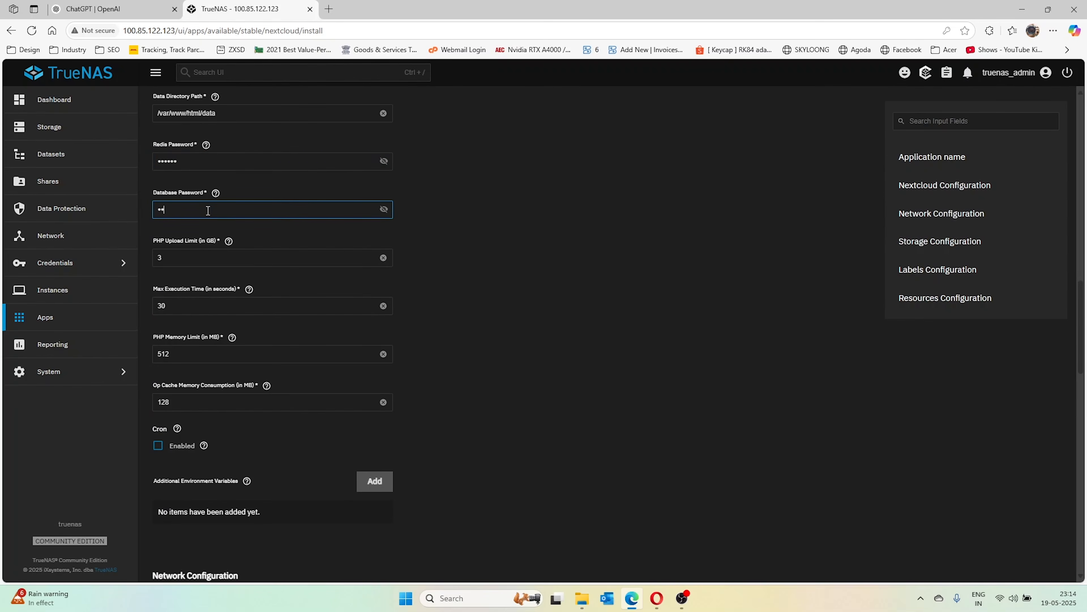
scroll(253, 273, "down", 8)
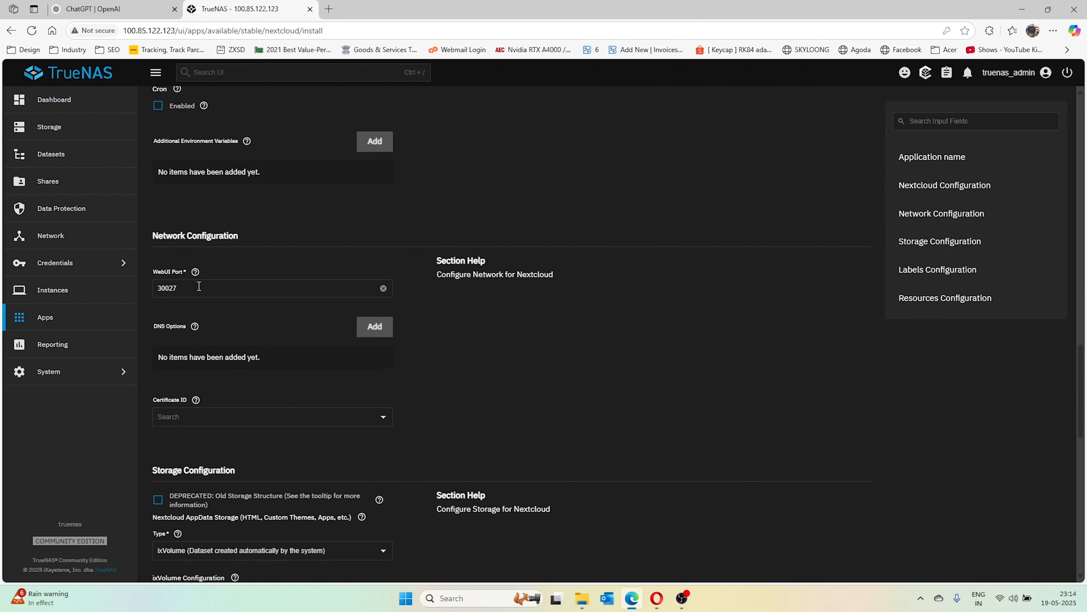
scroll(221, 305, "down", 4)
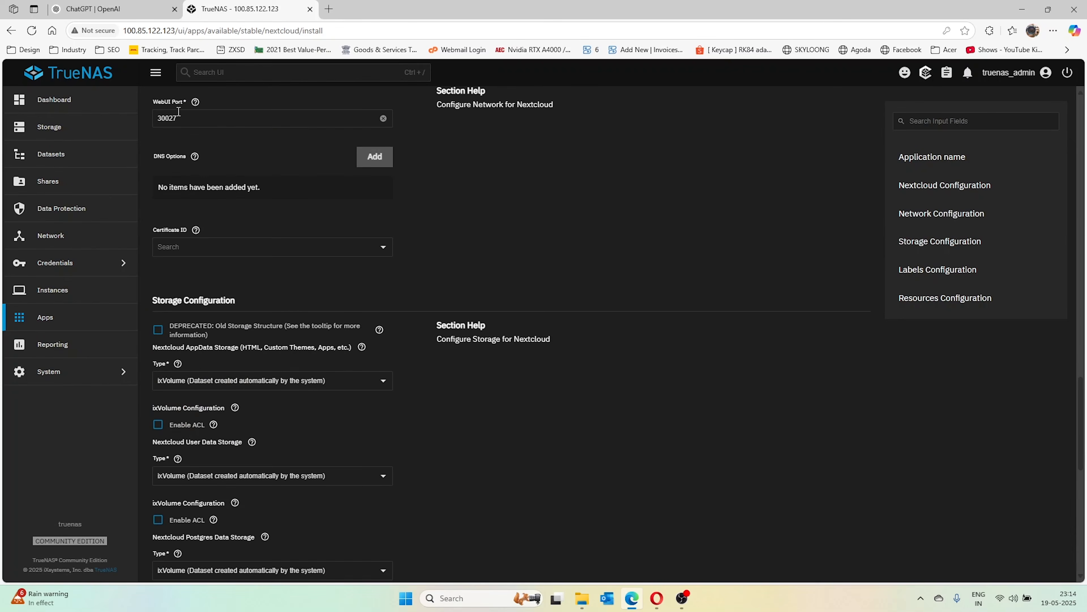
Set Nextcloud app data storage to host path ncappdata with ACL enabled
scroll(226, 297, "down", 4)
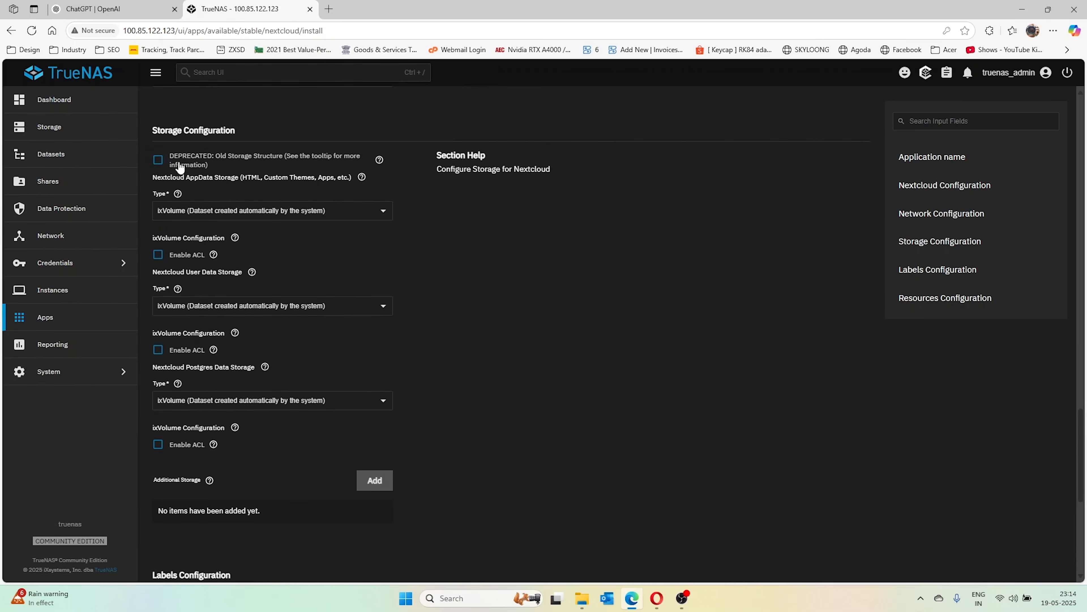
left_click(263, 211)
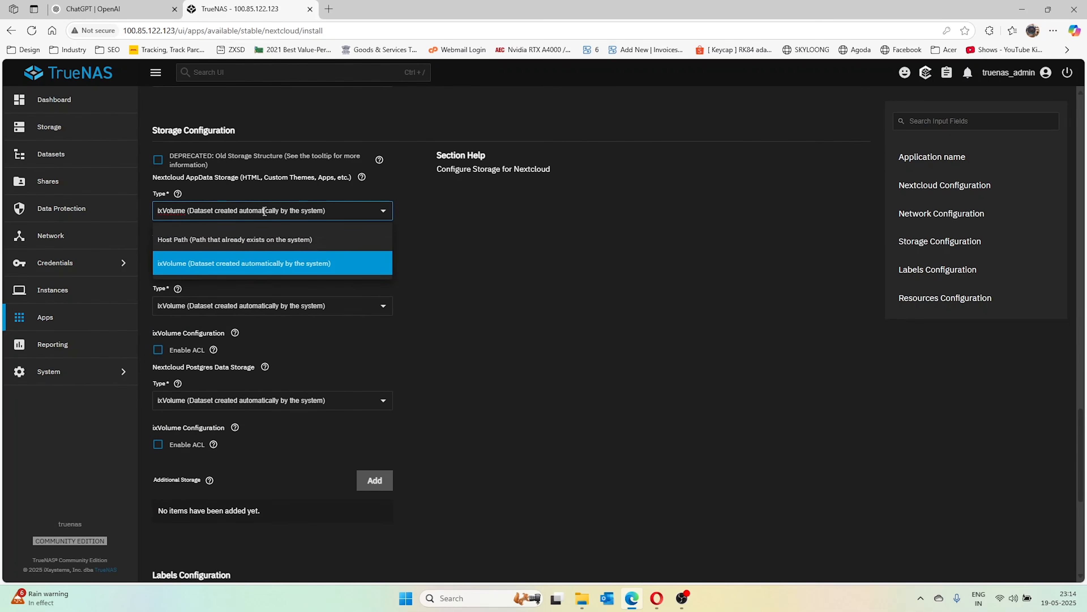
left_click(240, 240)
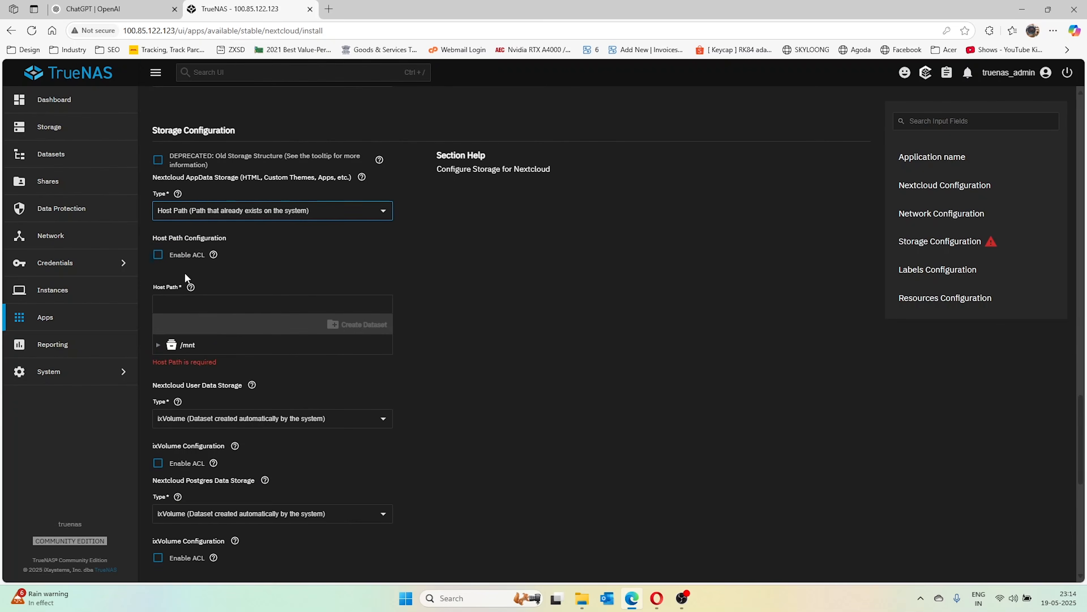
left_click(158, 255)
scroll(172, 305, "down", 1)
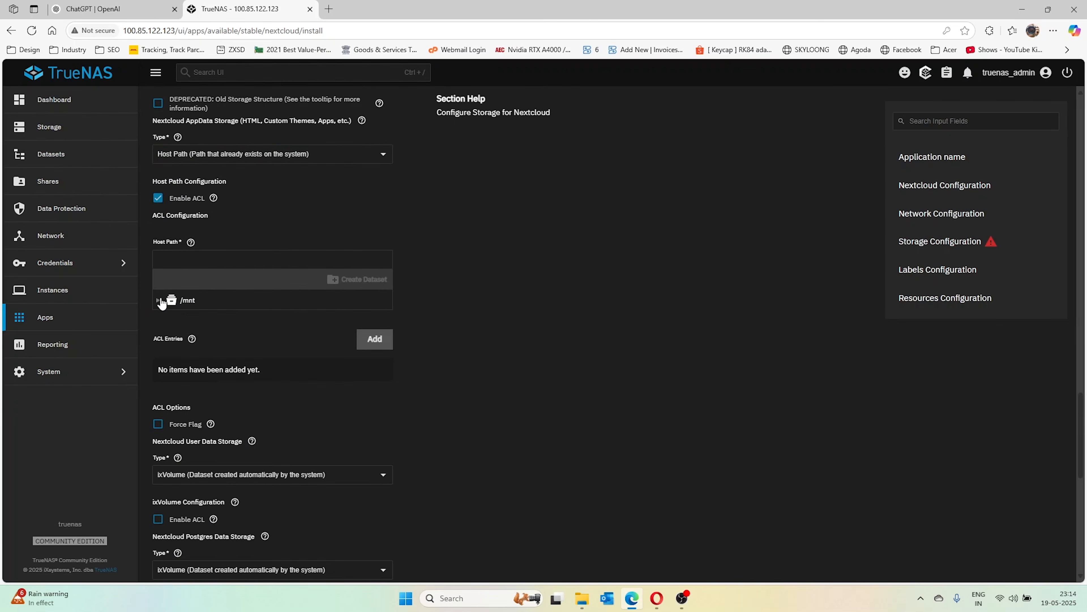
left_click(159, 300)
left_click(169, 318)
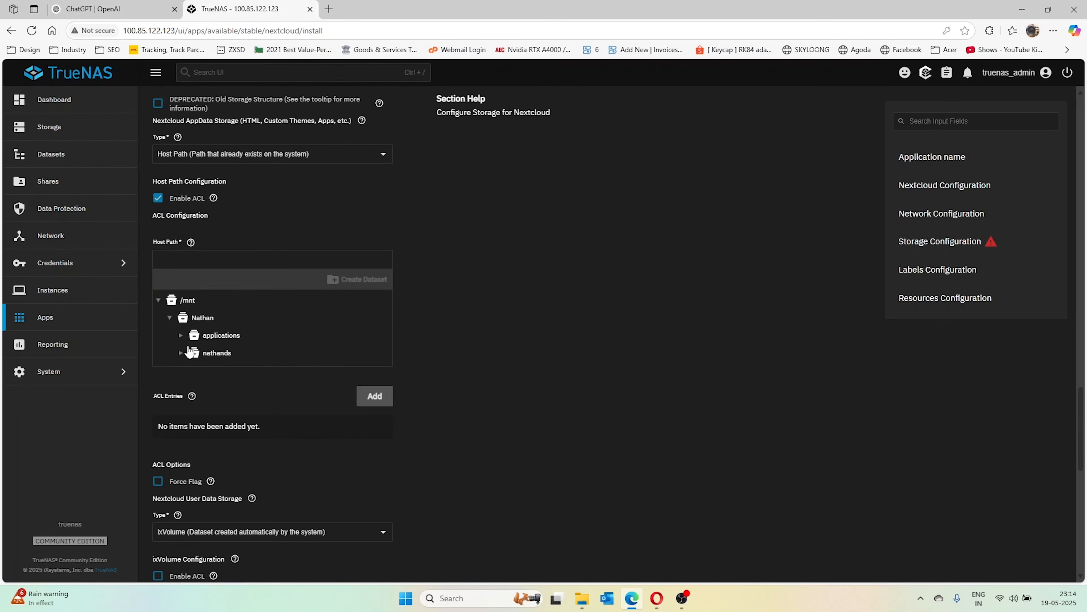
left_click(181, 335)
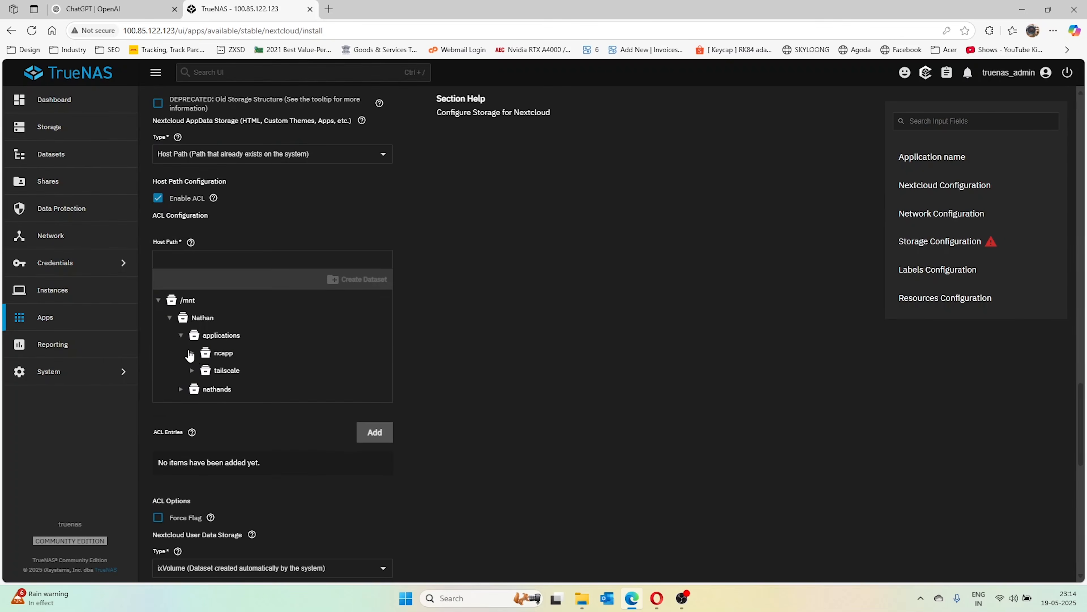
left_click(191, 353)
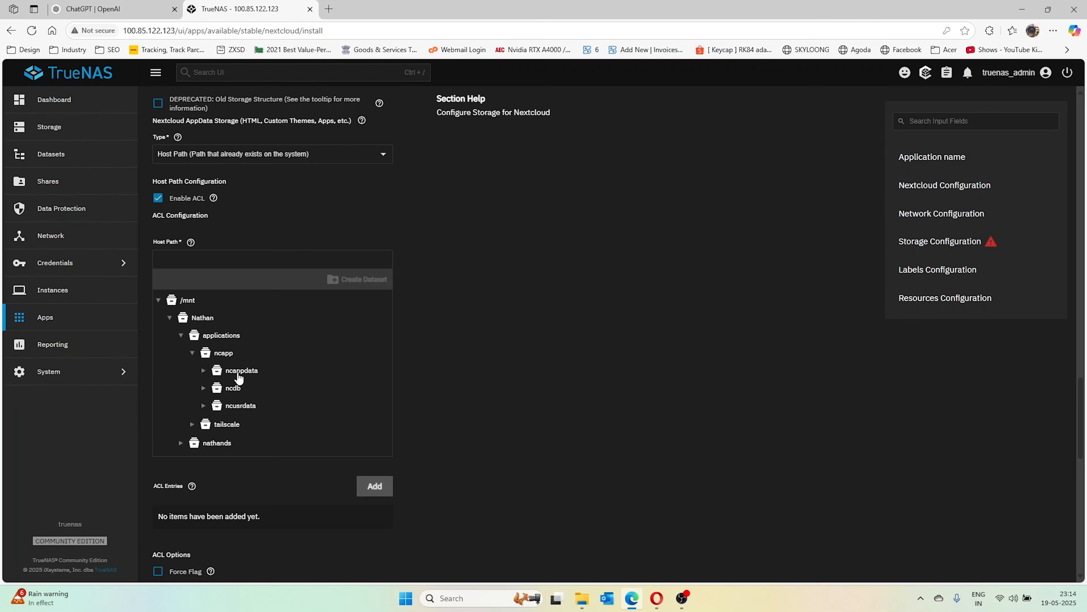
left_click(239, 372)
Add a first ACL entry: USER type, ID 33, FULL_CONTROL access
scroll(403, 399, "down", 3)
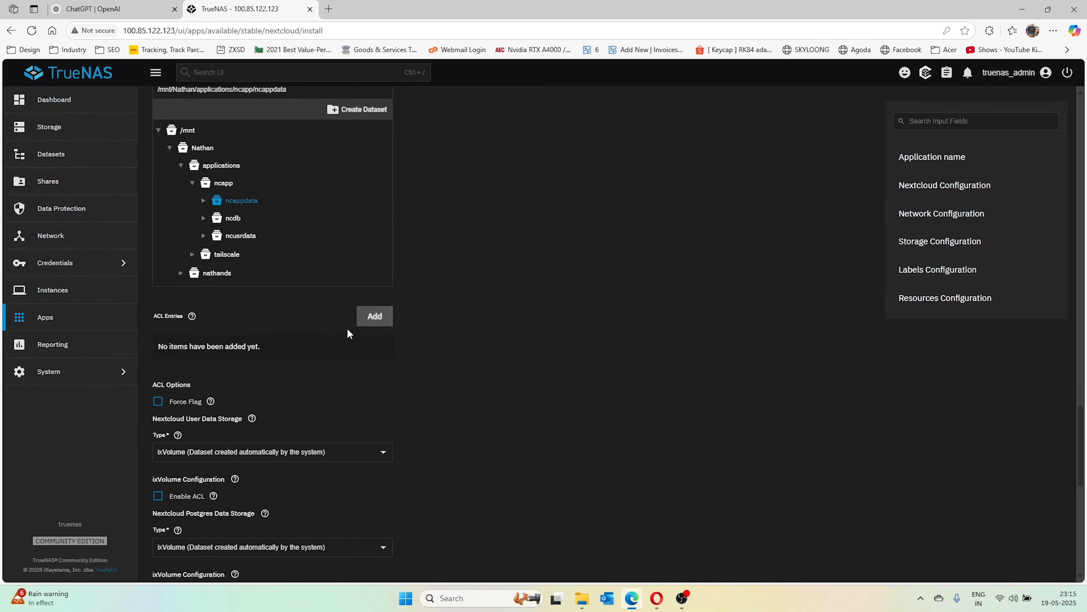
left_click(375, 316)
left_click(246, 386)
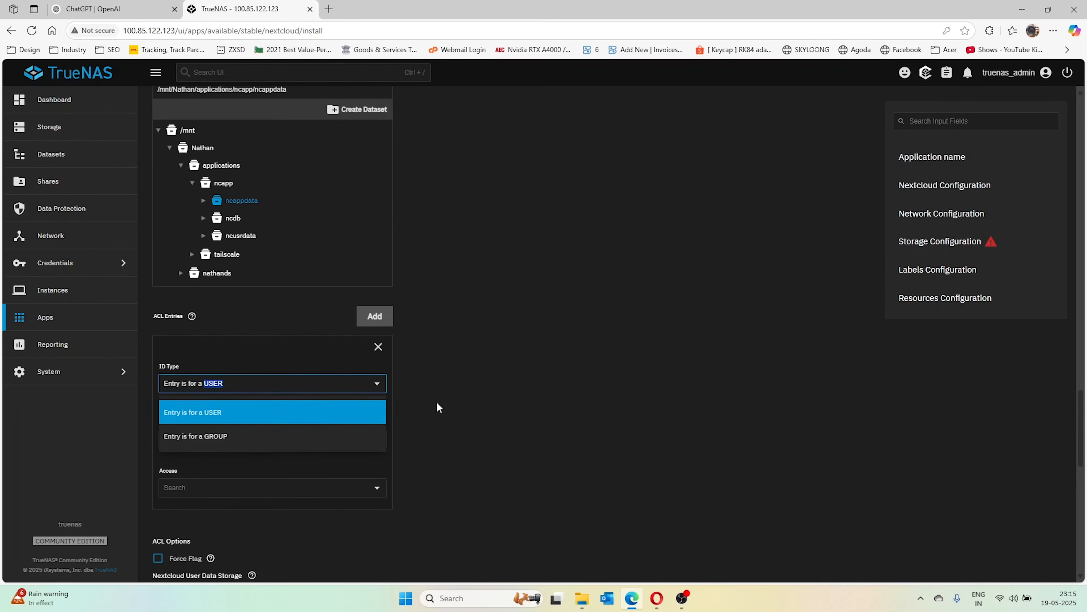
left_click(292, 452)
left_click(279, 439)
type("333")
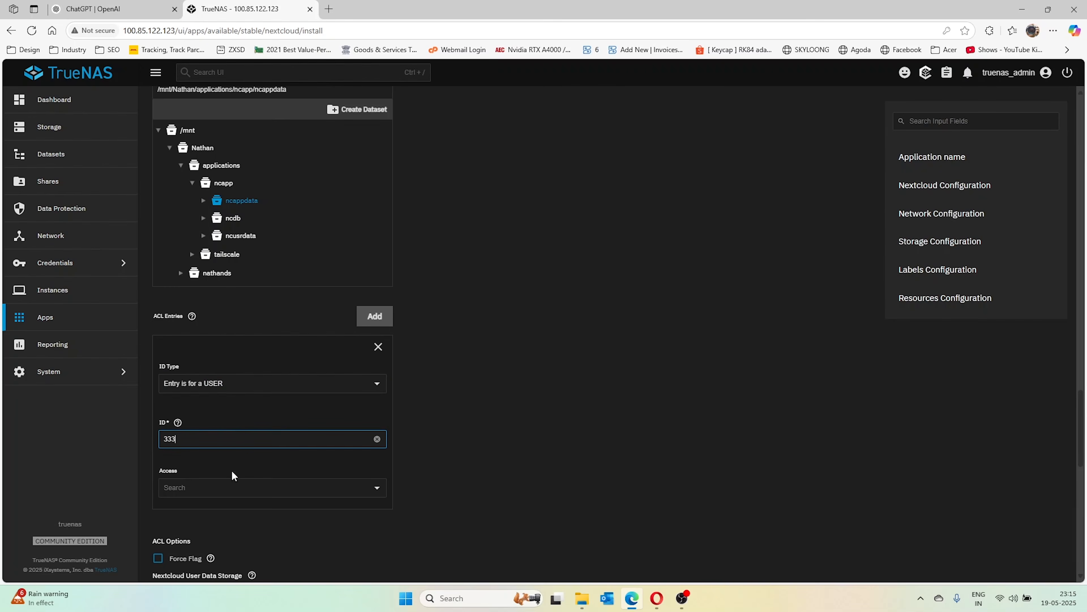
key("BackSpace")
left_click(376, 487)
left_click(280, 463)
Add a second ACL entry for user ID 33 with FULL_CONTROL access
scroll(372, 401, "down", 3)
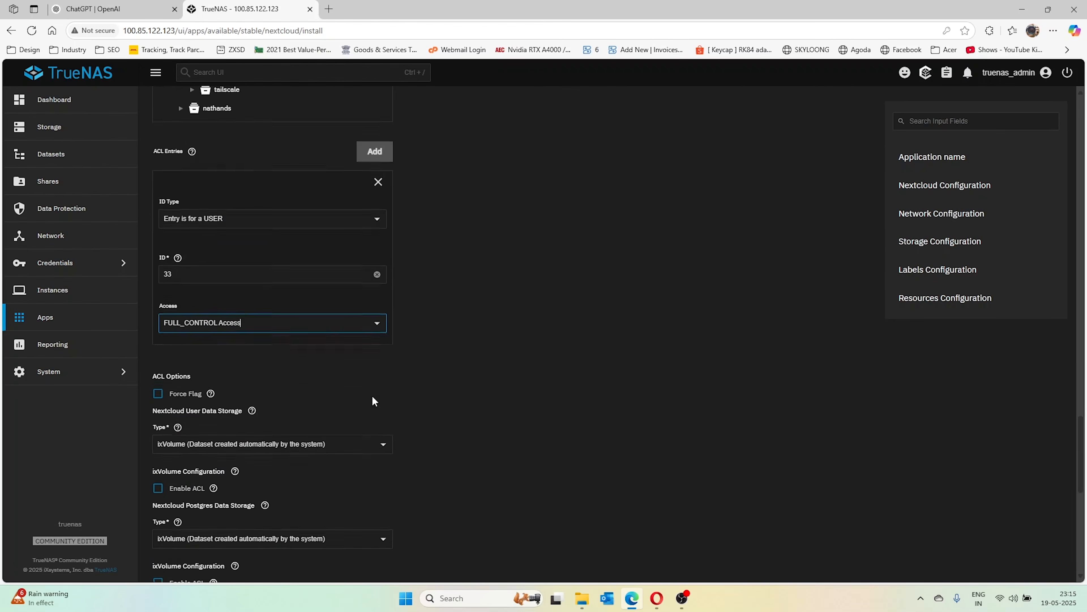
left_click(378, 157)
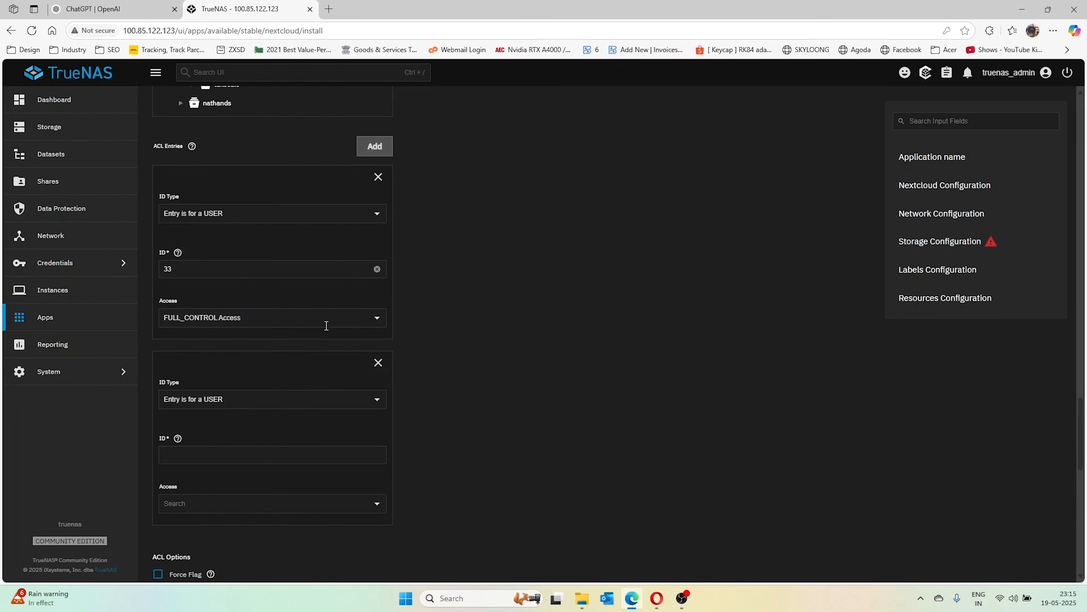
left_click(312, 450)
type("33")
left_click(333, 504)
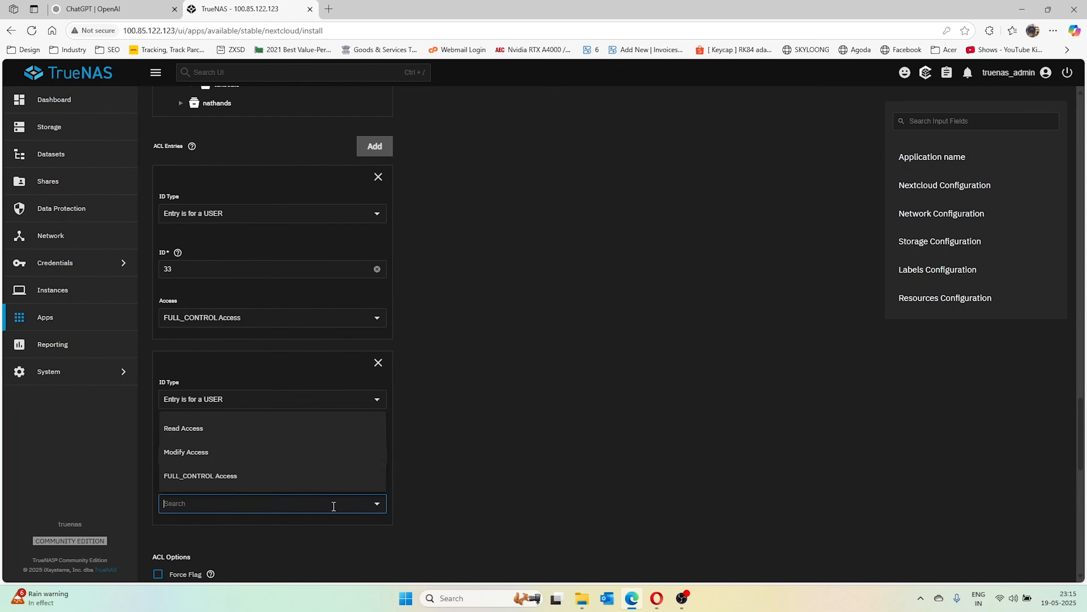
left_click(235, 476)
scroll(418, 371, "down", 4)
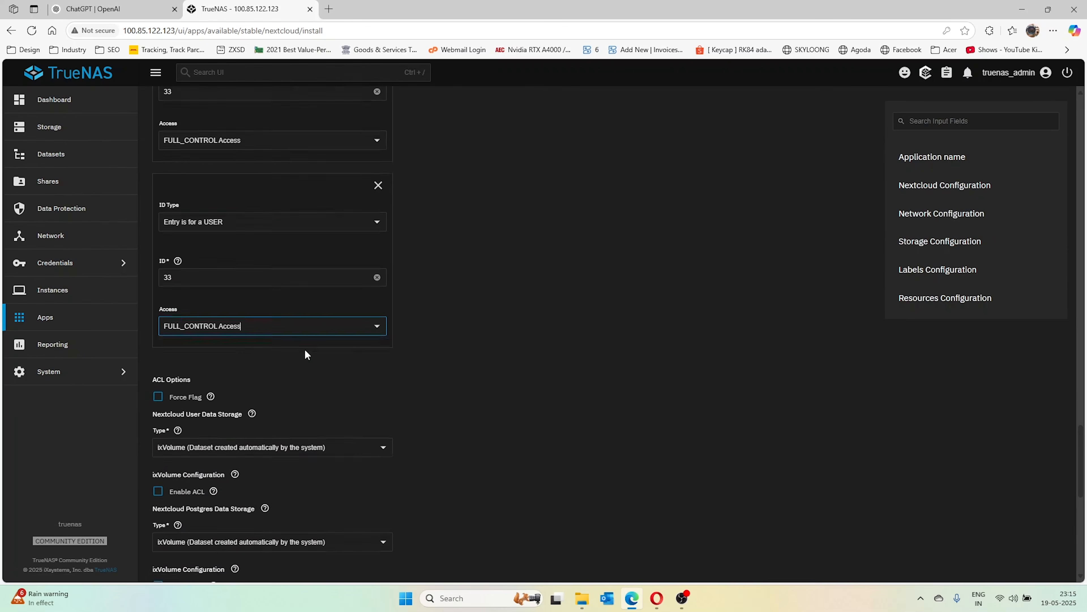
scroll(305, 354, "down", 3)
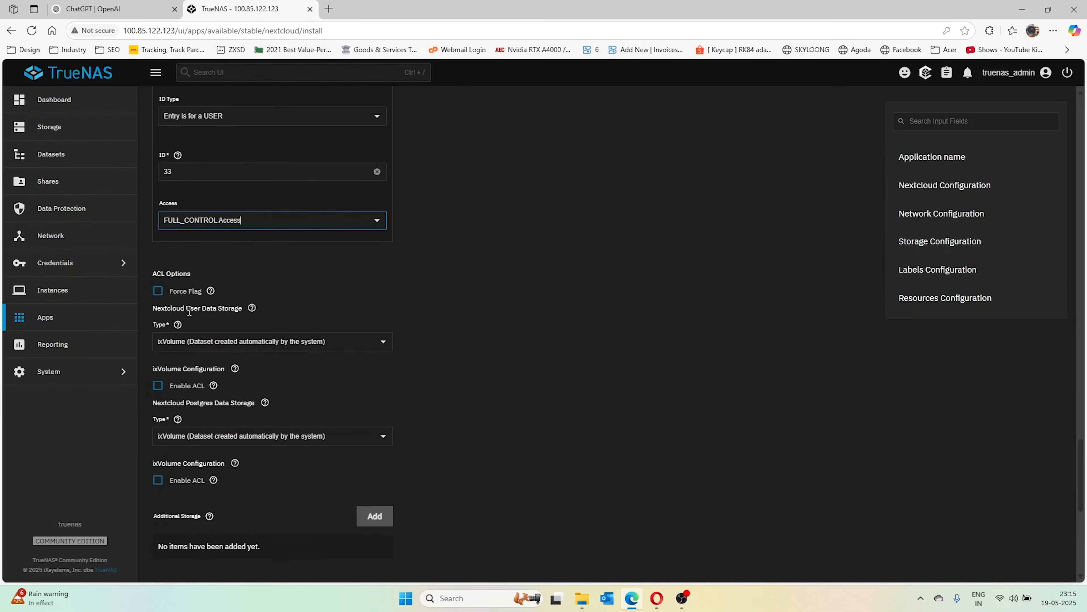
Set User Data Storage to host path /mnt/Nathan/applications/ncapp/ncusrdata with ACL enabled
left_click(348, 338)
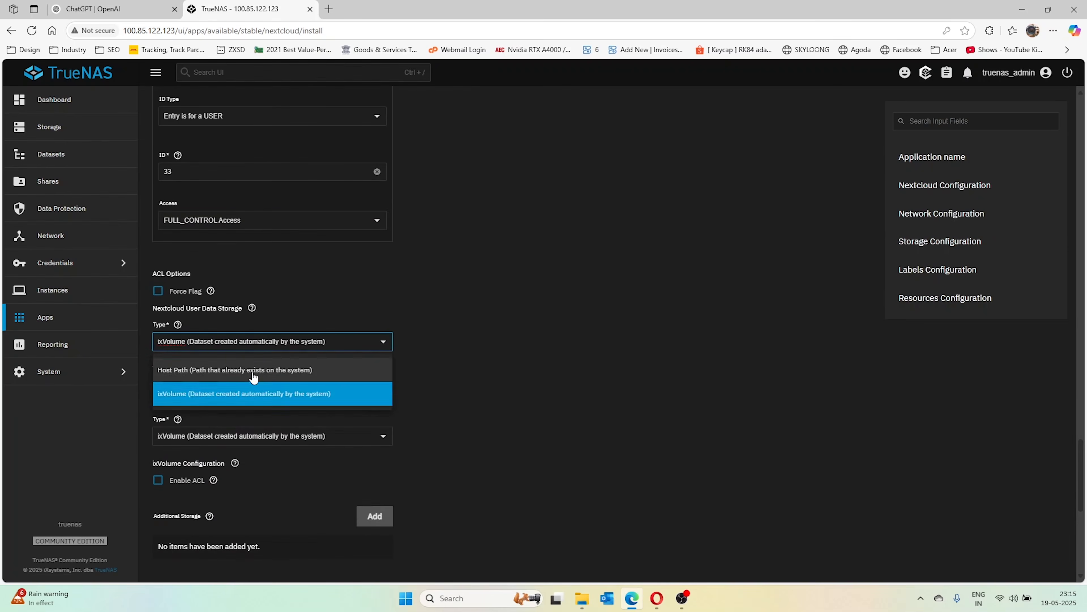
left_click(265, 364)
scroll(213, 253, "down", 4)
left_click(159, 216)
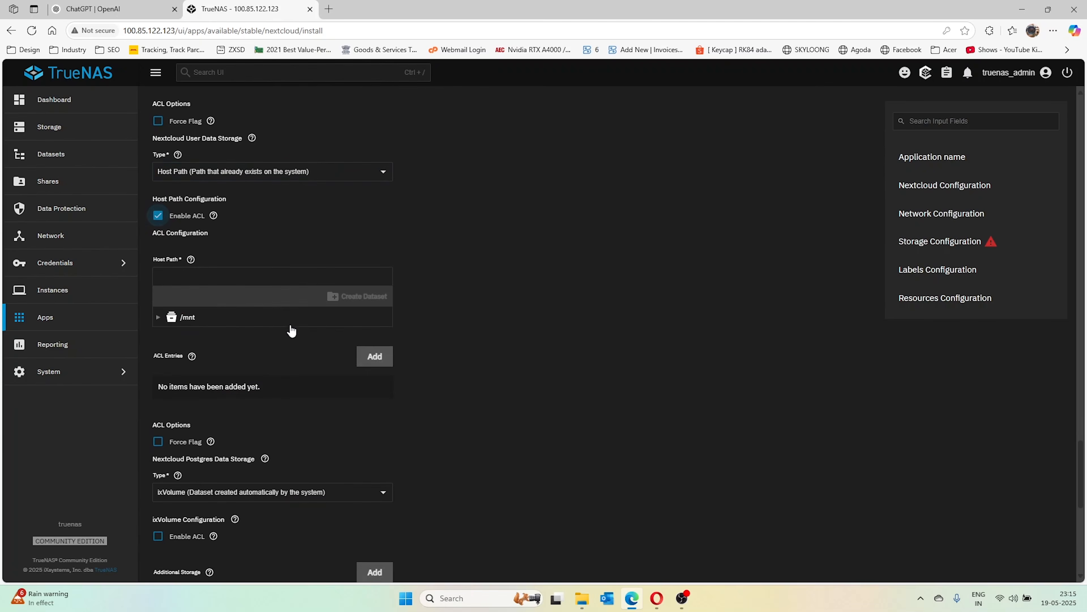
left_click(184, 318)
left_click(170, 335)
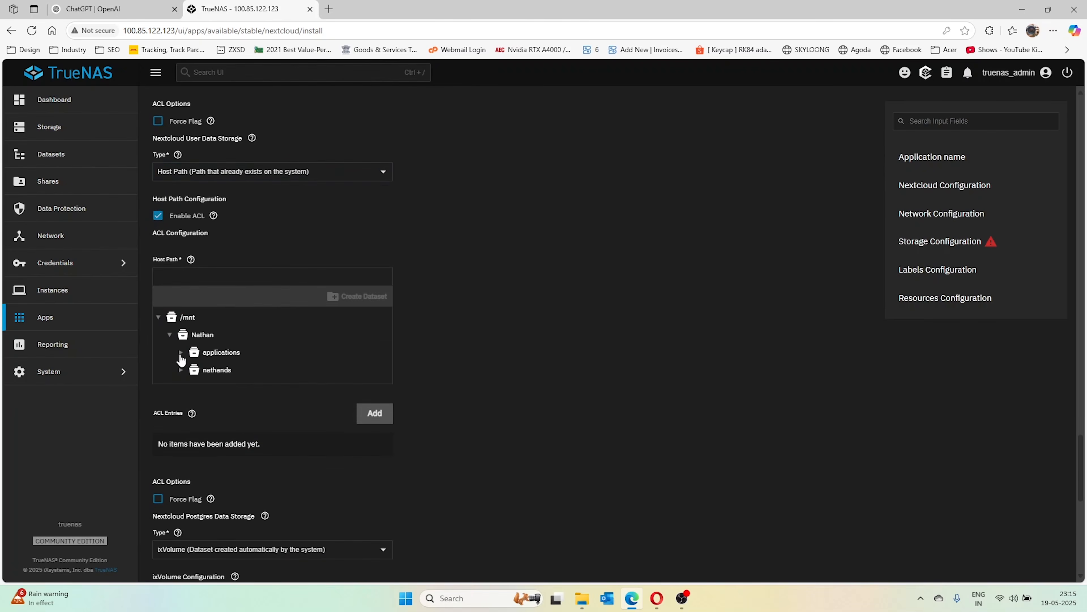
left_click(180, 353)
left_click(192, 370)
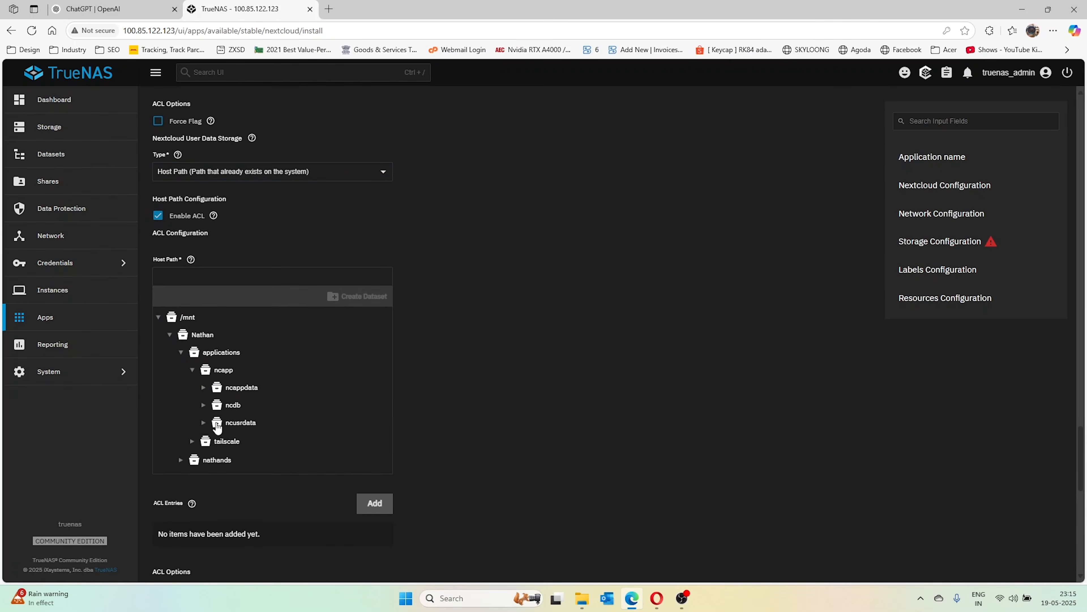
left_click(248, 424)
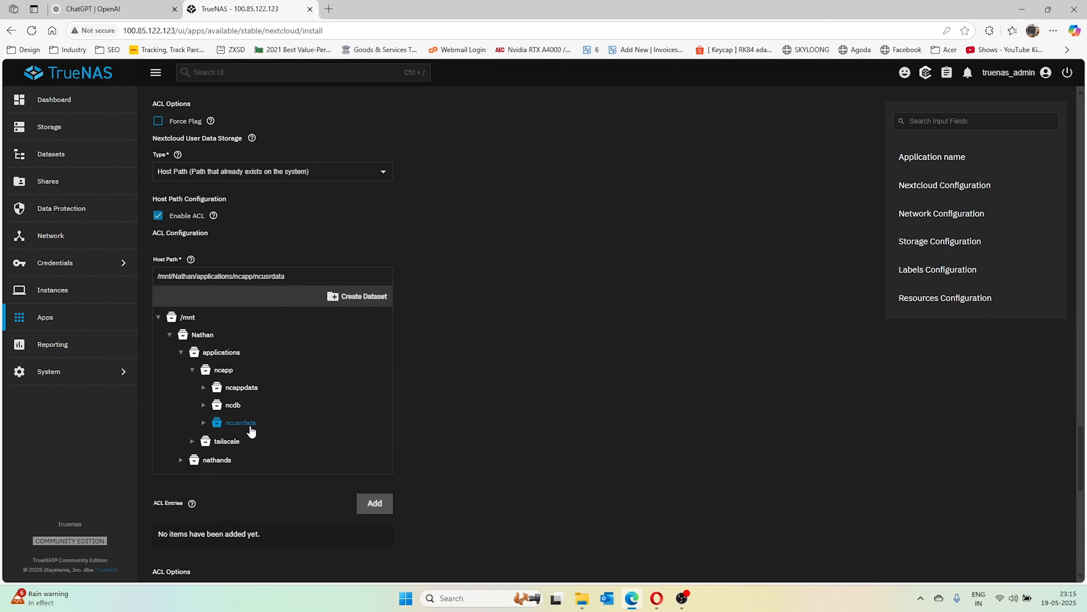
Add a first user-data ACL entry granting user 33 FULL_CONTROL access
left_click(366, 504)
scroll(410, 399, "down", 6)
left_click(252, 348)
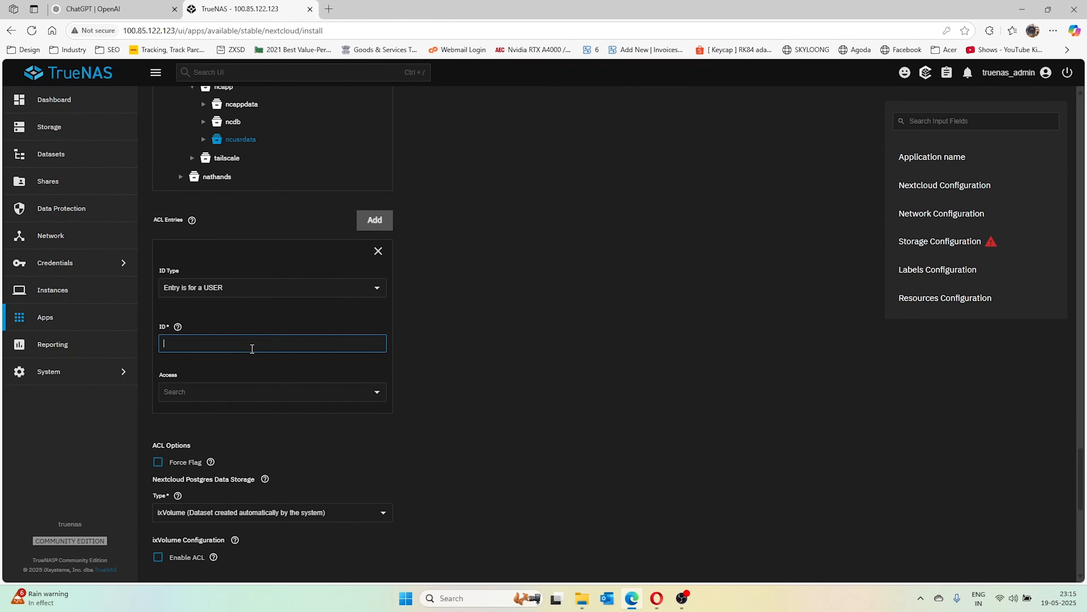
type("33")
left_click(257, 394)
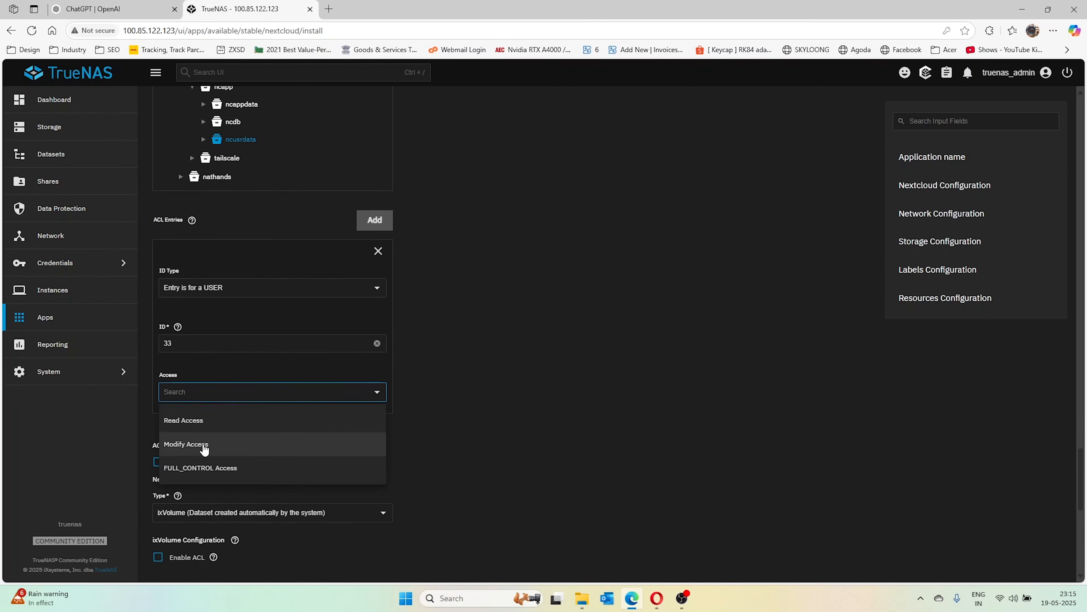
left_click(230, 468)
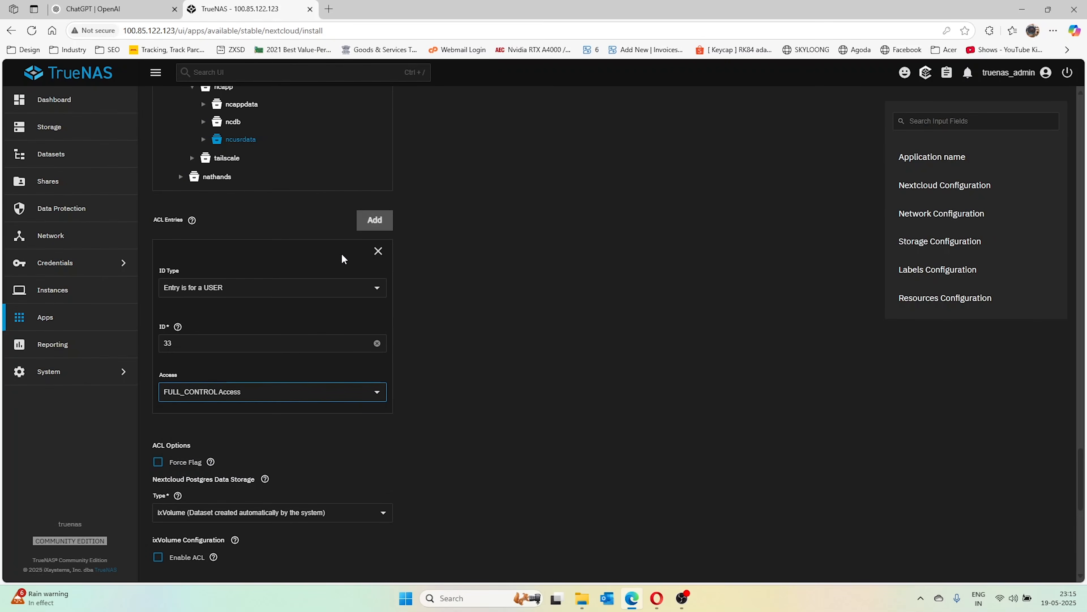
Add a second user-data ACL entry for user 33 with FULL_CONTROL access
left_click(375, 220)
scroll(312, 351, "down", 4)
left_click(206, 359)
type("33")
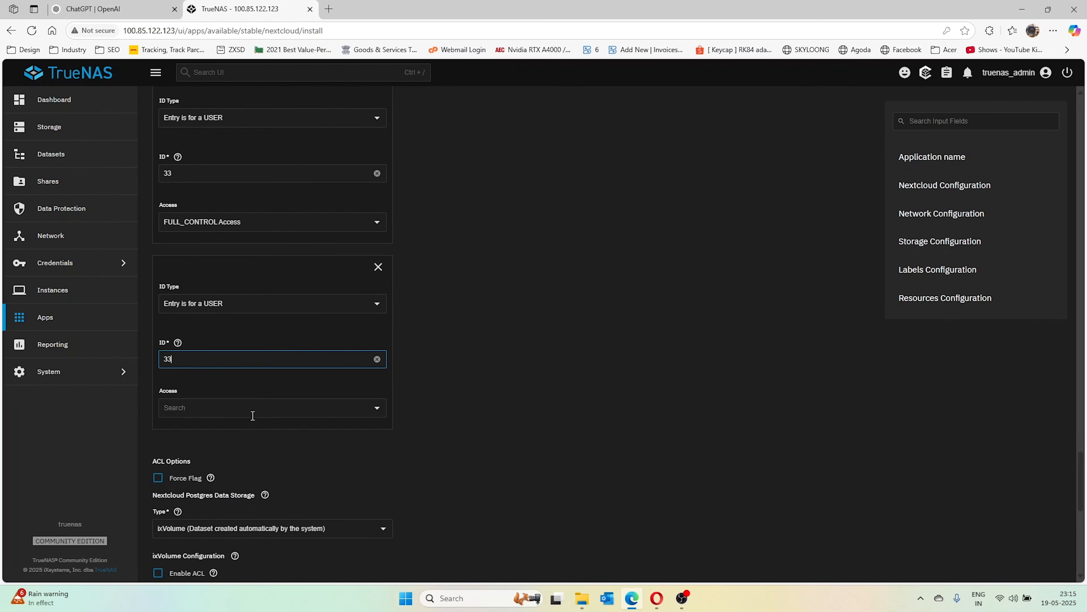
type("3")
left_click(306, 407)
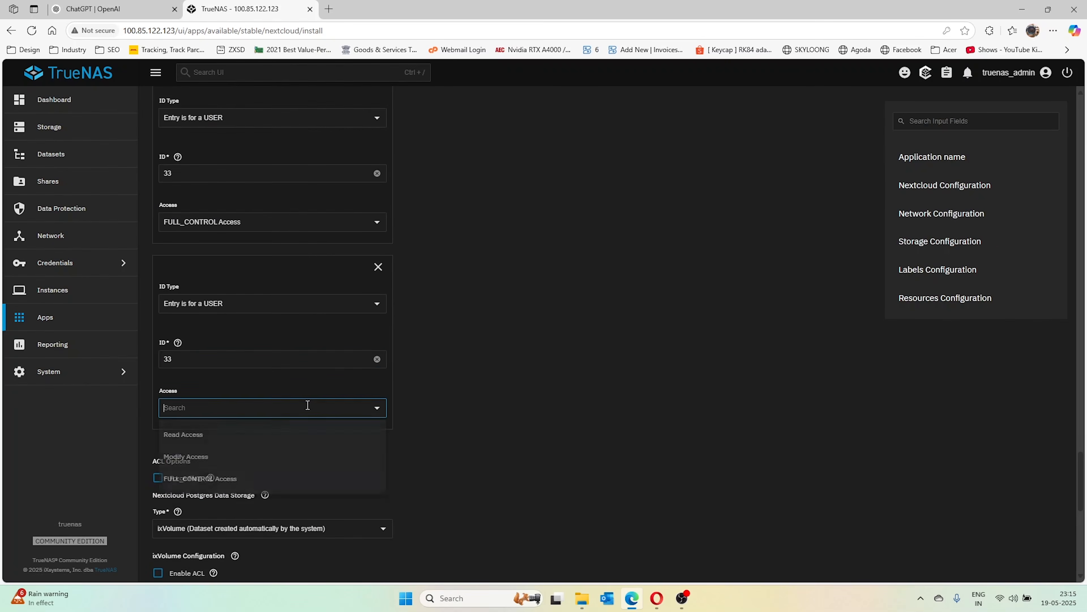
left_click(345, 484)
scroll(212, 391, "down", 3)
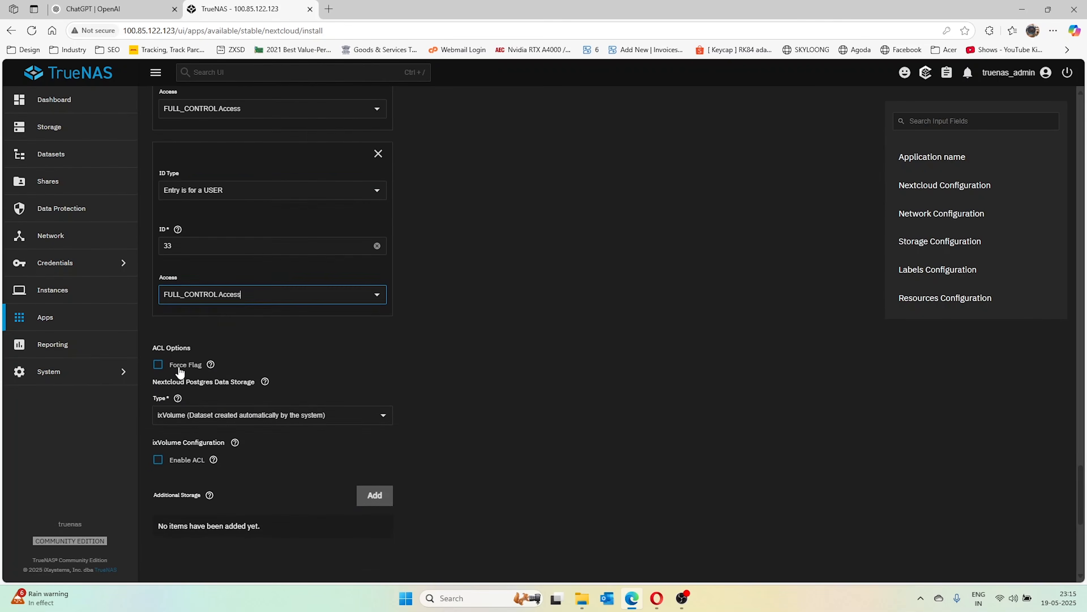
scroll(224, 341, "down", 3)
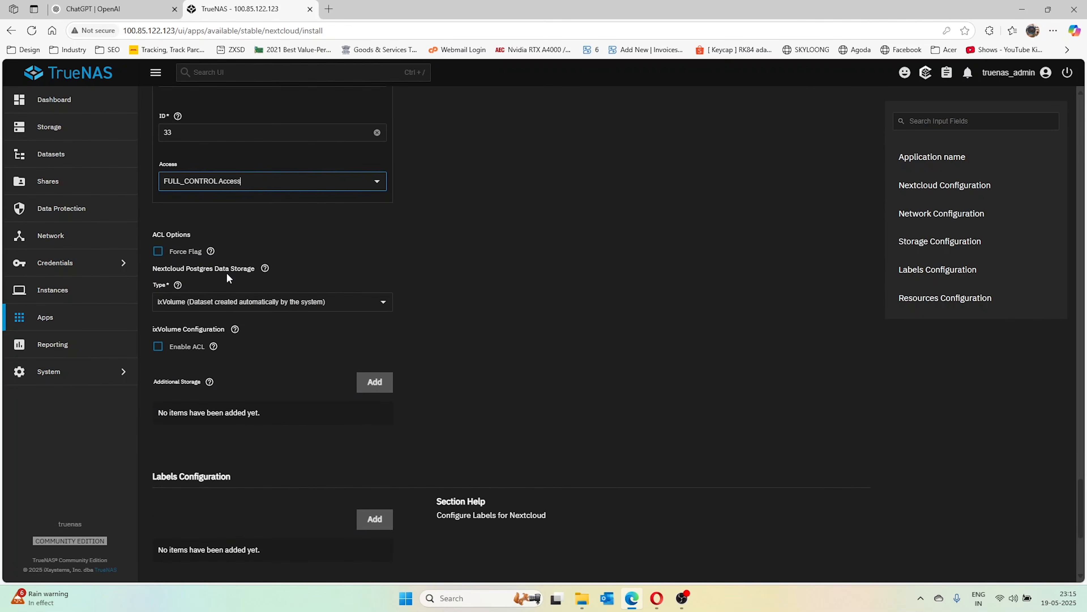
Set Postgres data storage to the ncdb host path under ncapp
left_click(300, 302)
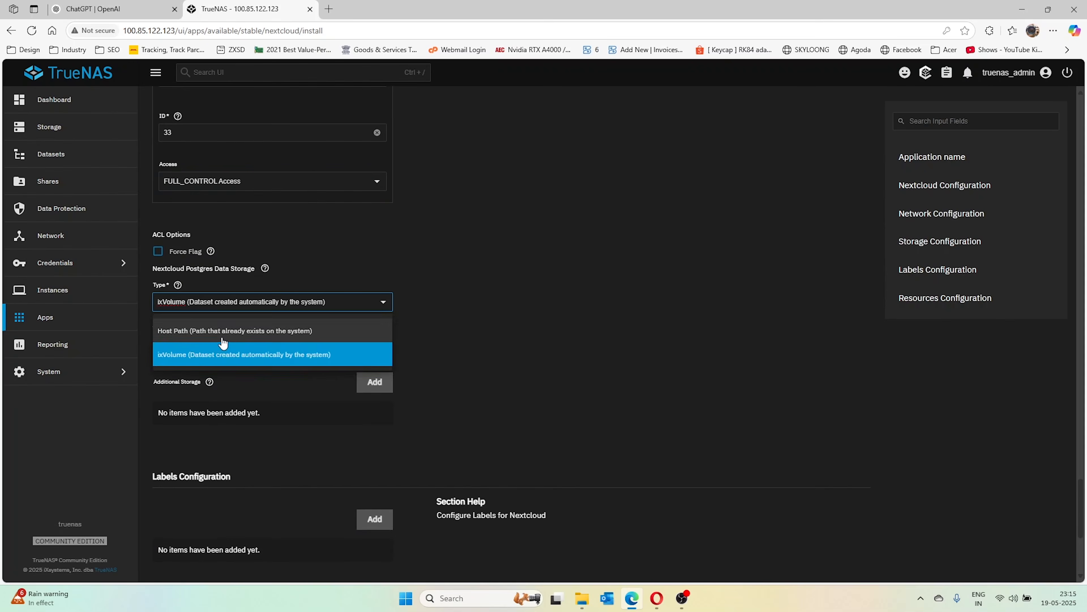
left_click(219, 338)
left_click(158, 347)
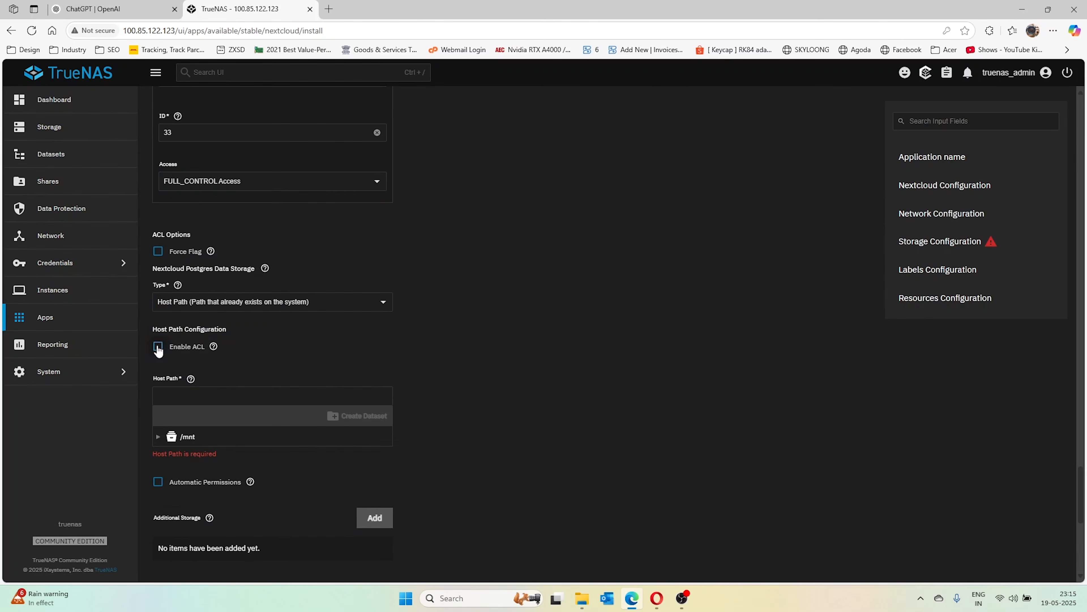
left_click(157, 449)
scroll(197, 425, "down", 4)
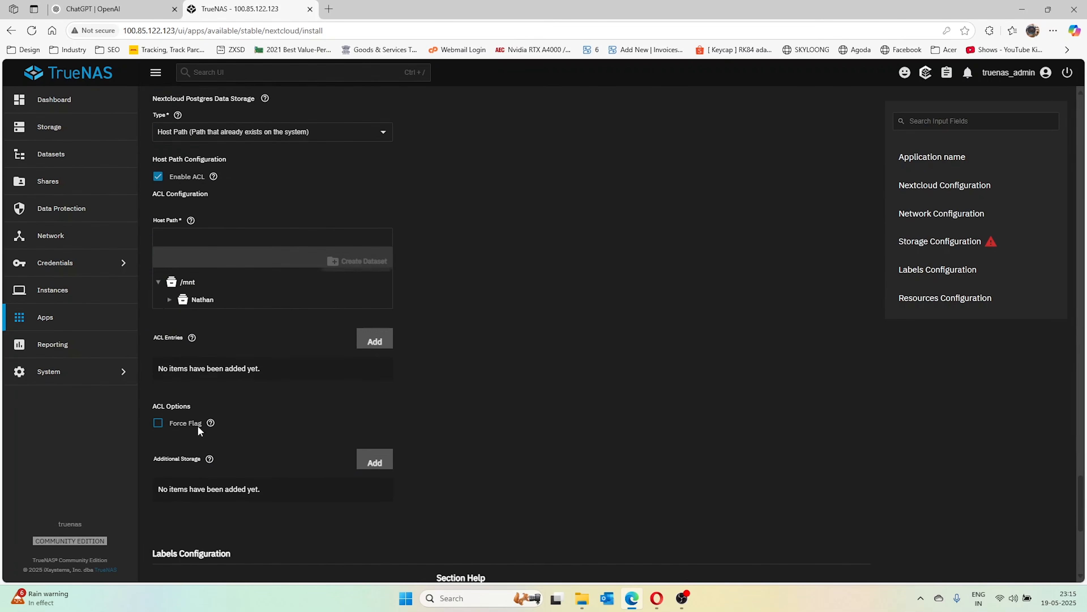
left_click(169, 295)
left_click(181, 313)
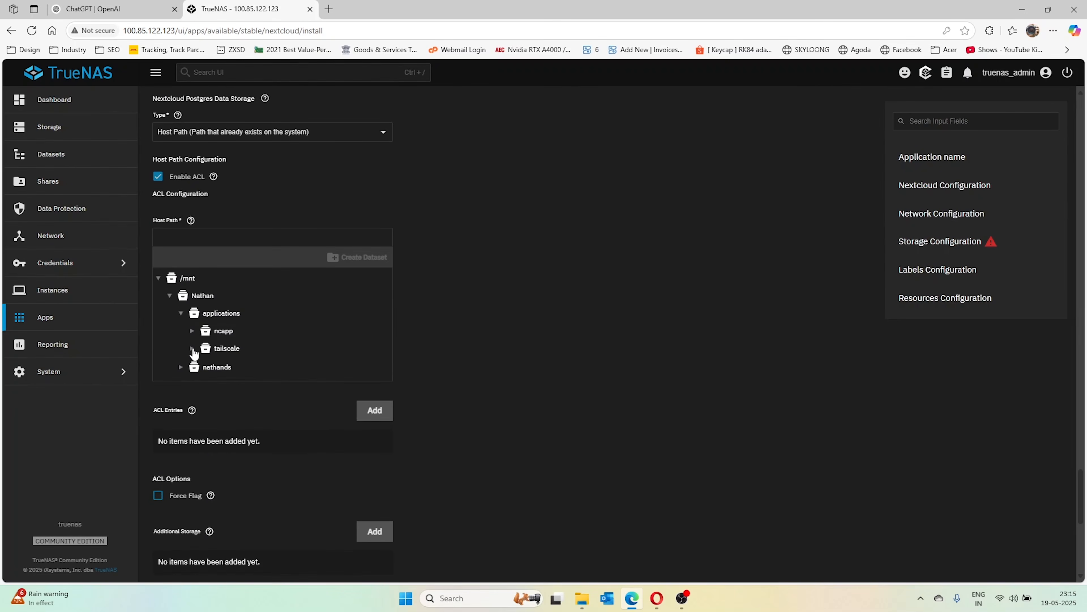
left_click(192, 332)
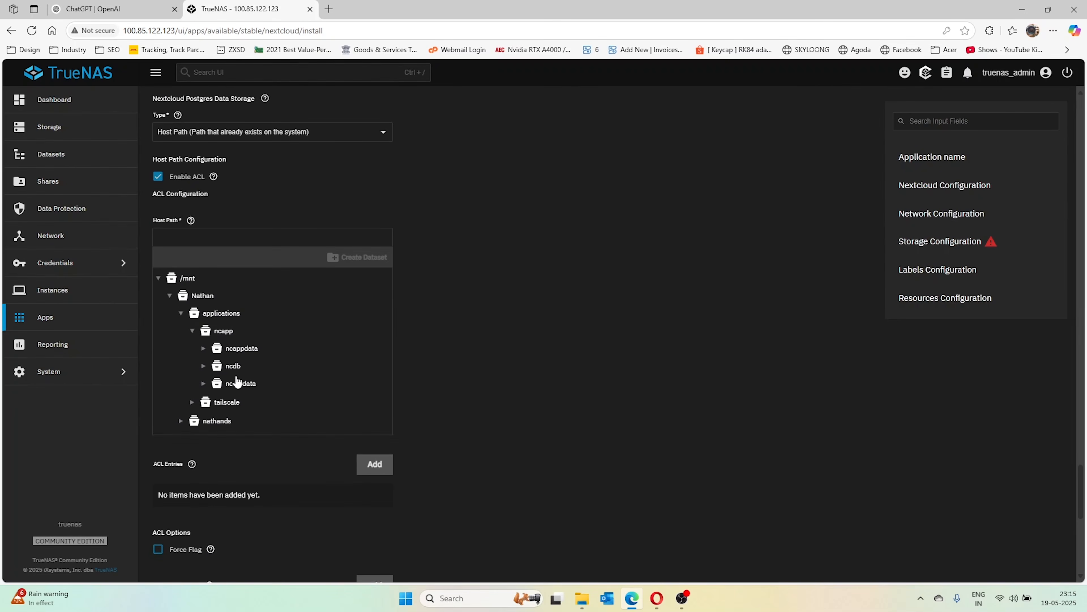
left_click(233, 366)
Turn off ACL for Postgres storage and let TrueNAS set its permissions automatically
scroll(274, 467, "down", 2)
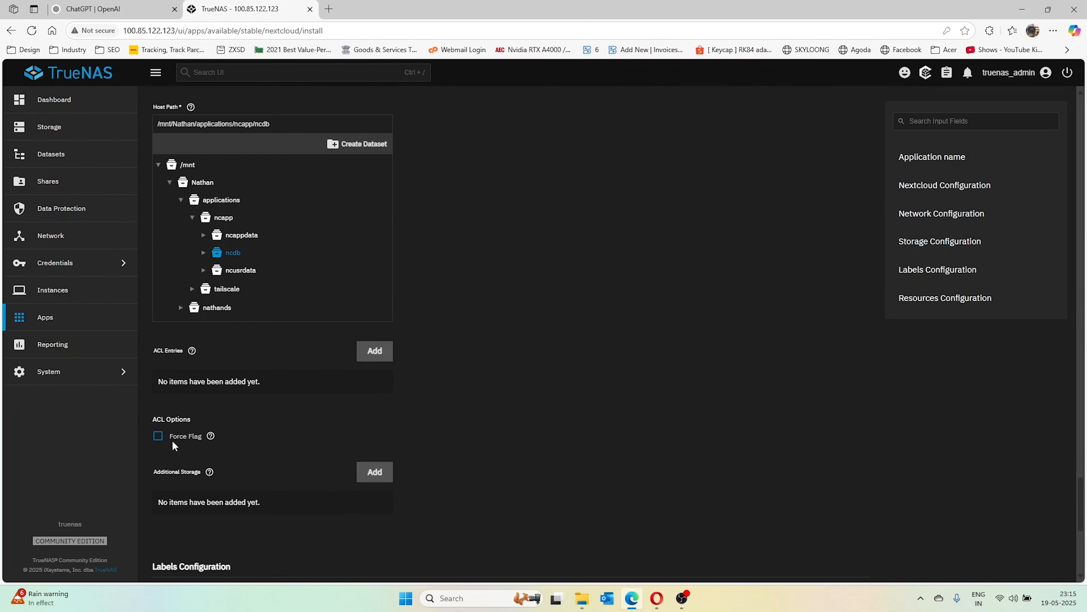
scroll(171, 440, "down", 2)
scroll(219, 429, "up", 3)
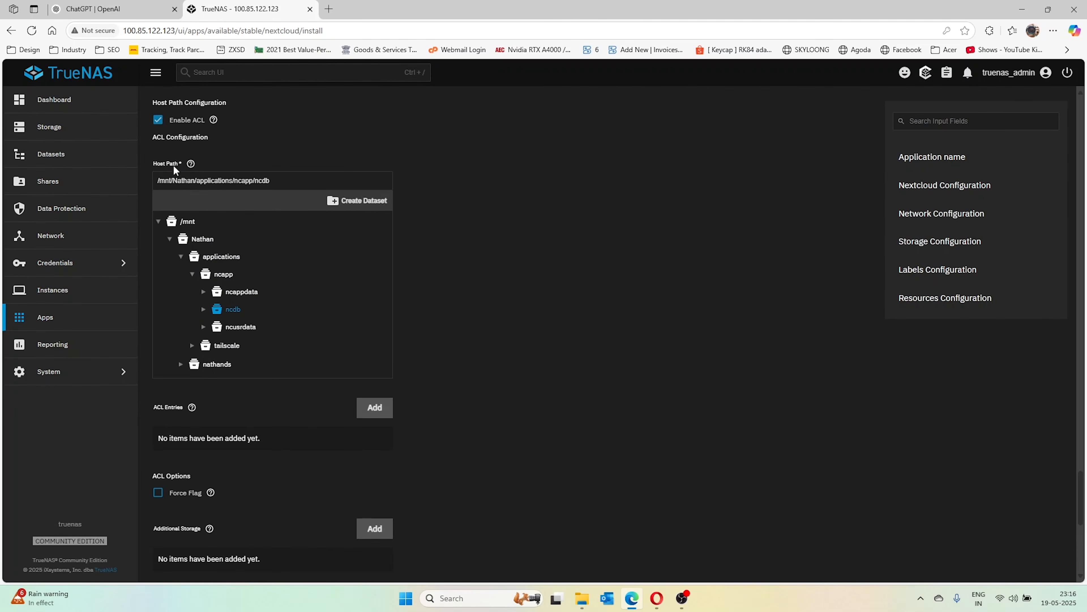
left_click(159, 122)
left_click(158, 242)
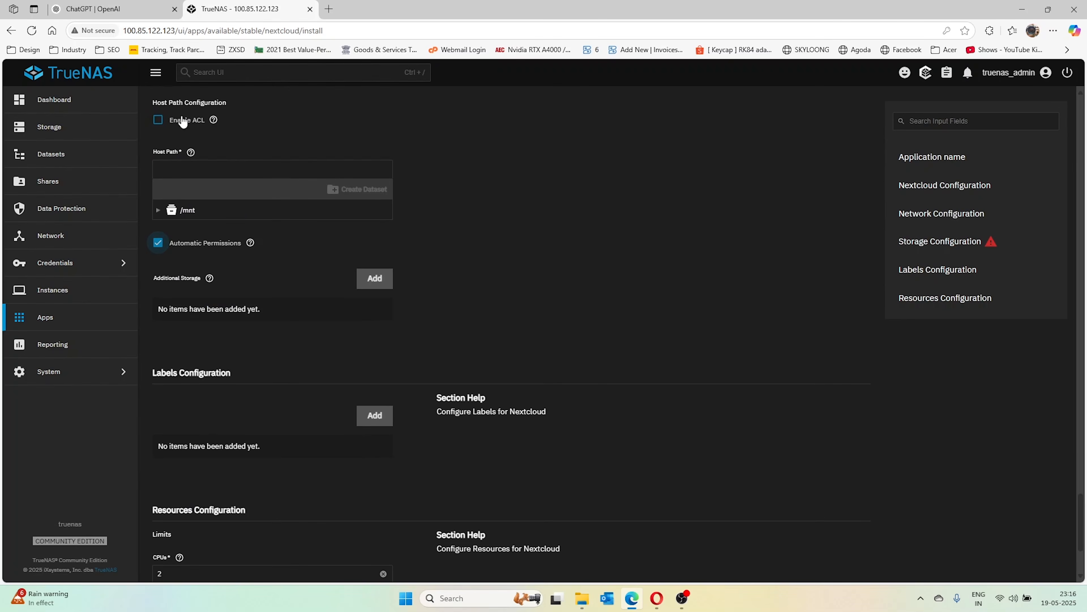
Clear the Force Flag checkbox under ACL Options in the storage section
scroll(276, 266, "down", 4)
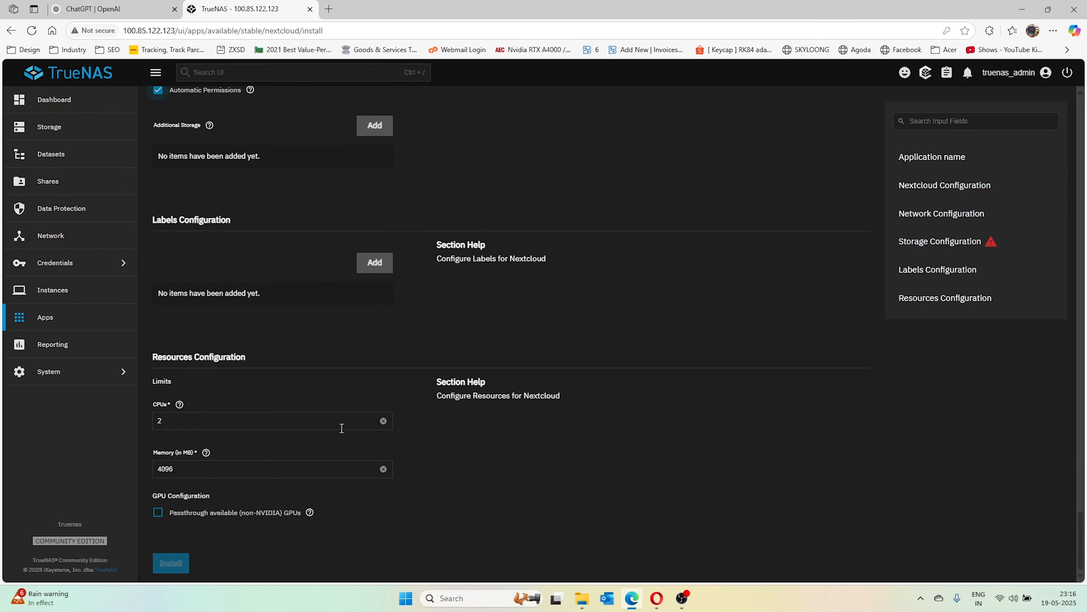
left_click(959, 244)
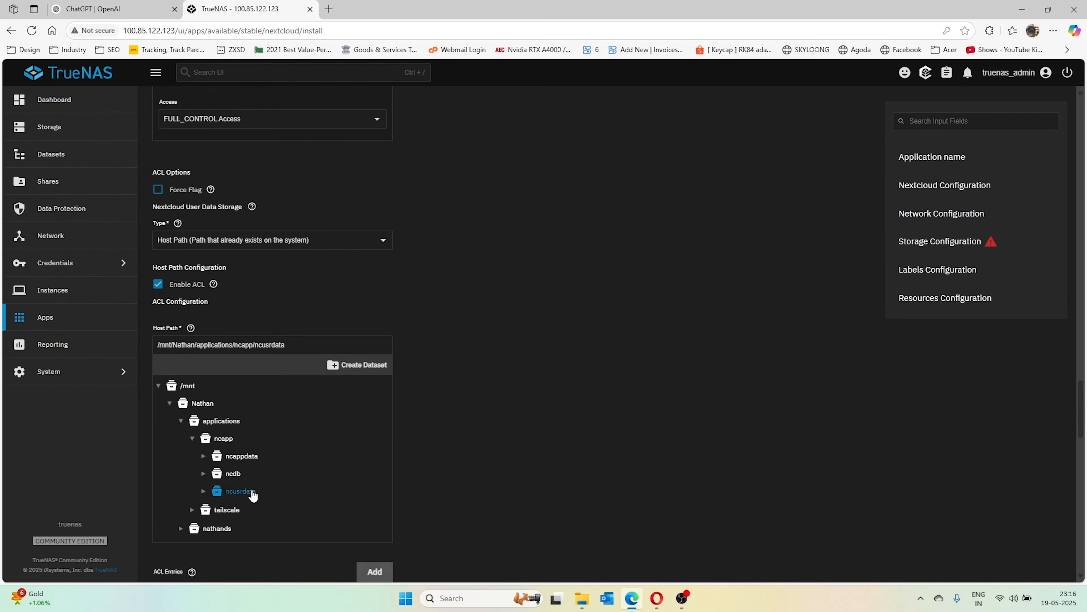
scroll(527, 433, "down", 3)
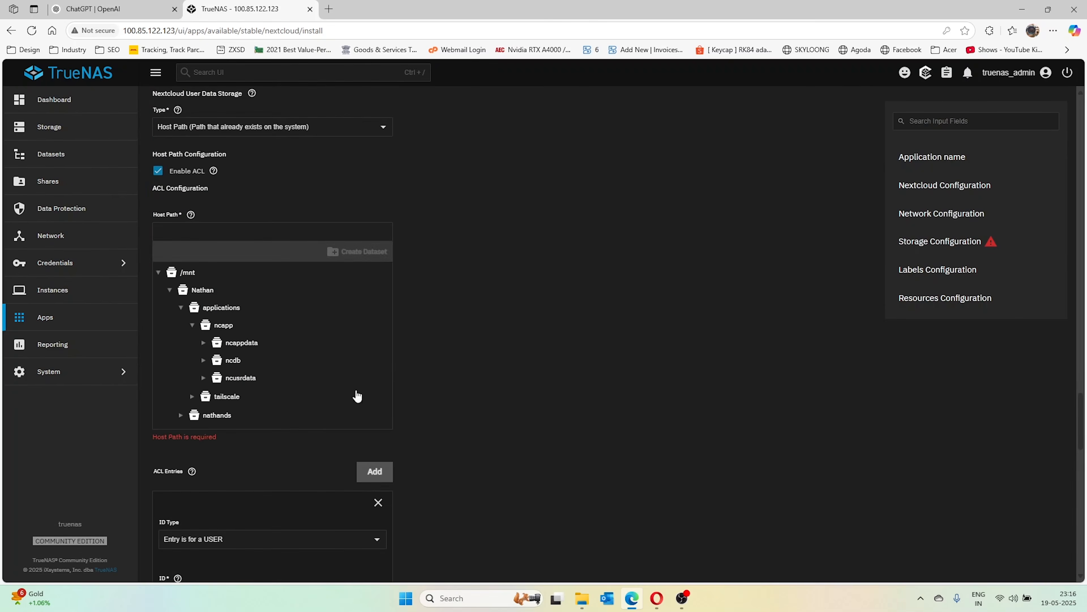
scroll(531, 394, "down", 8)
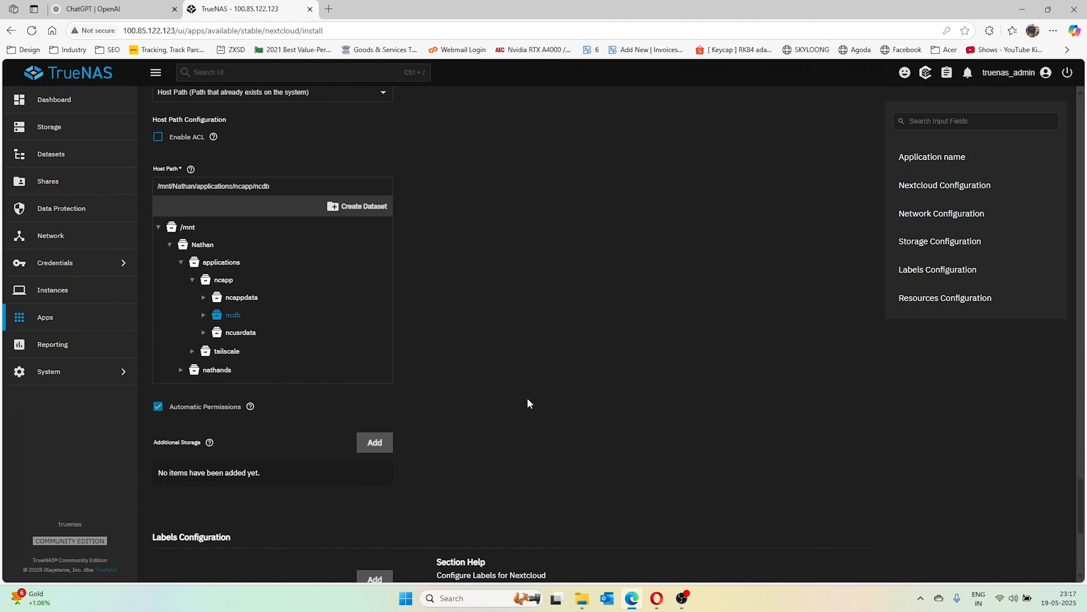
scroll(509, 400, "down", 3)
scroll(263, 335, "up", 4)
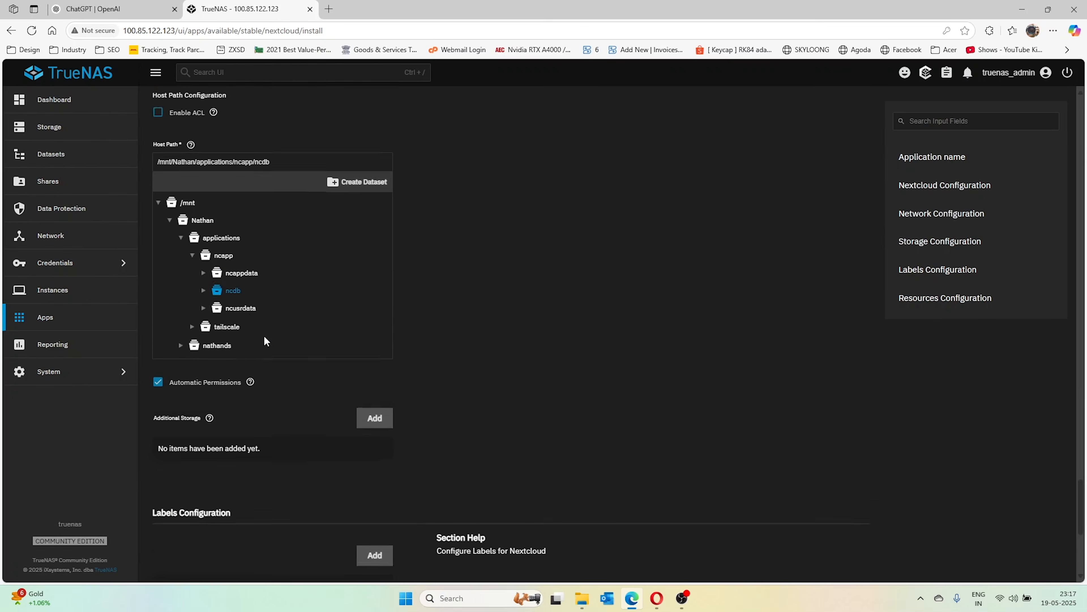
scroll(234, 362, "down", 10)
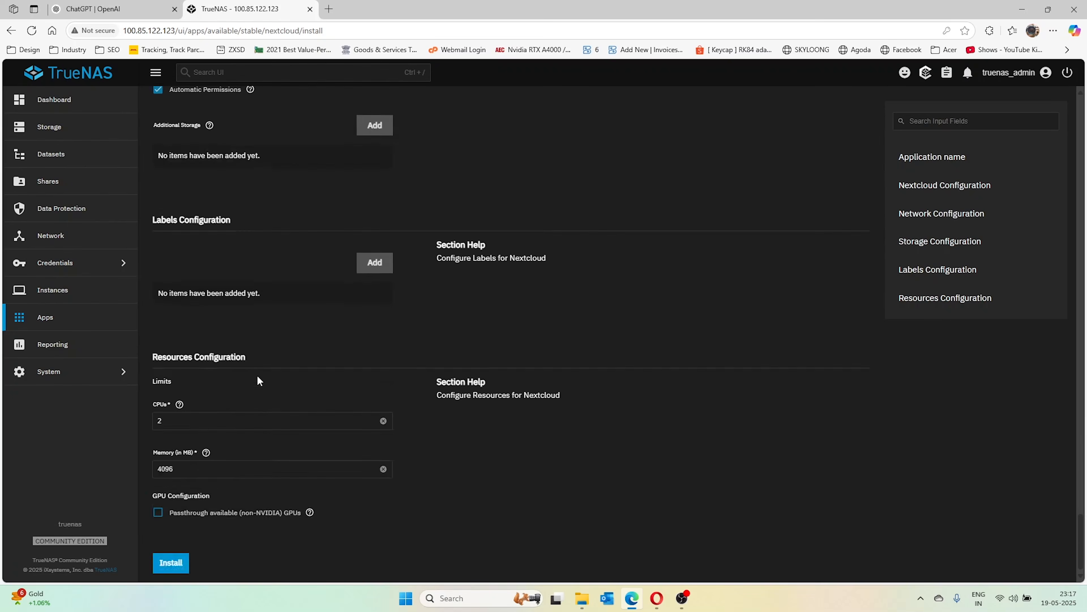
scroll(257, 379, "up", 12)
left_click(159, 238)
scroll(294, 259, "up", 10)
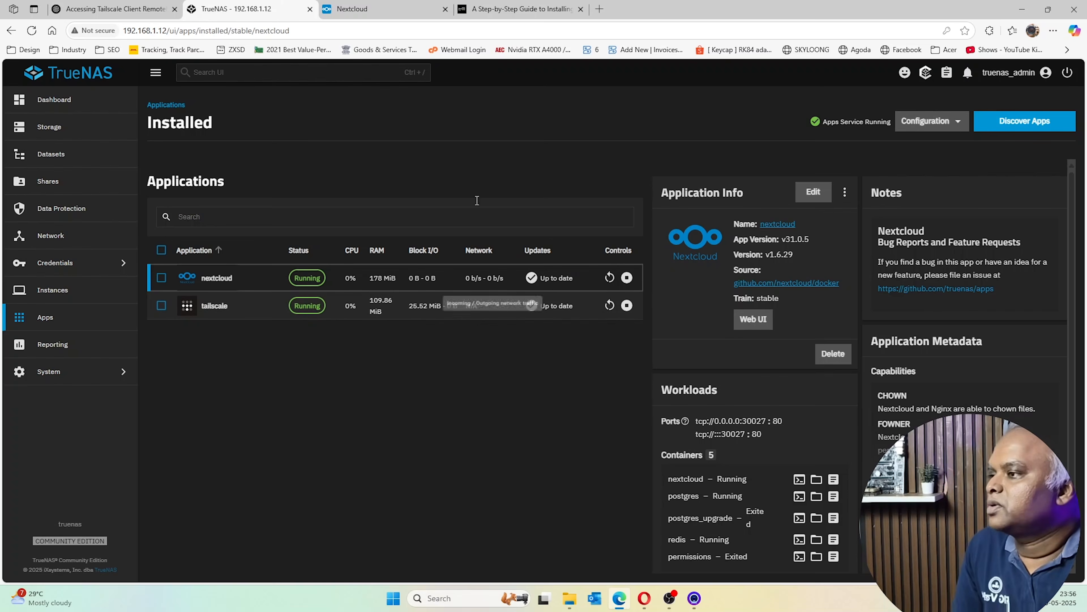
Open Nextcloud's web UI at port 30027, see the untrusted-domain error, and return to TrueNAS
left_click(751, 324)
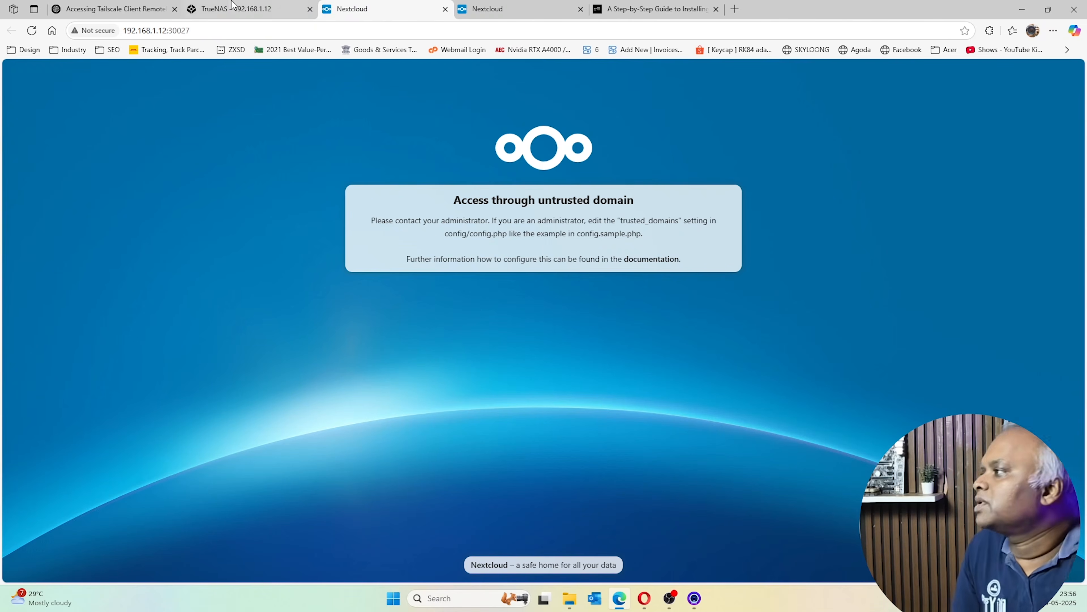
left_click(236, 9)
Open the System Shell and become root with sudo su
left_click(45, 373)
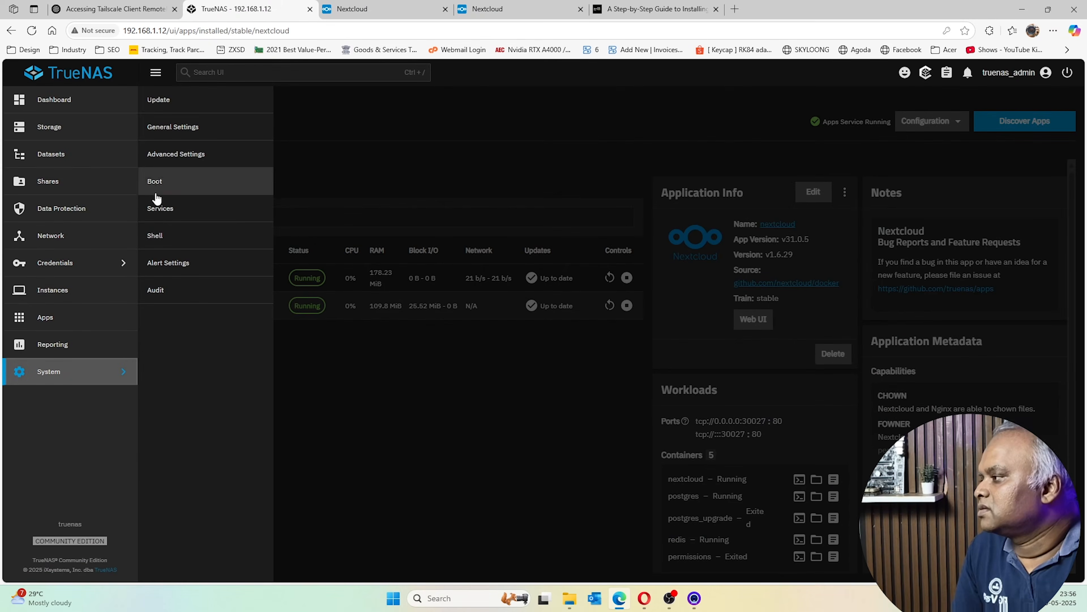
left_click(156, 235)
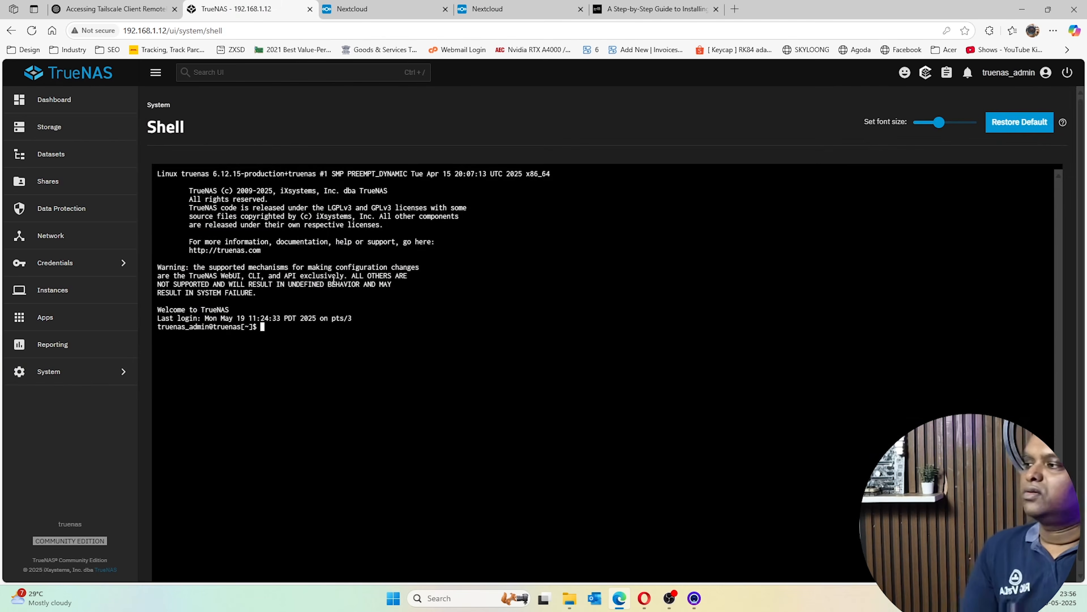
type("sudo ")
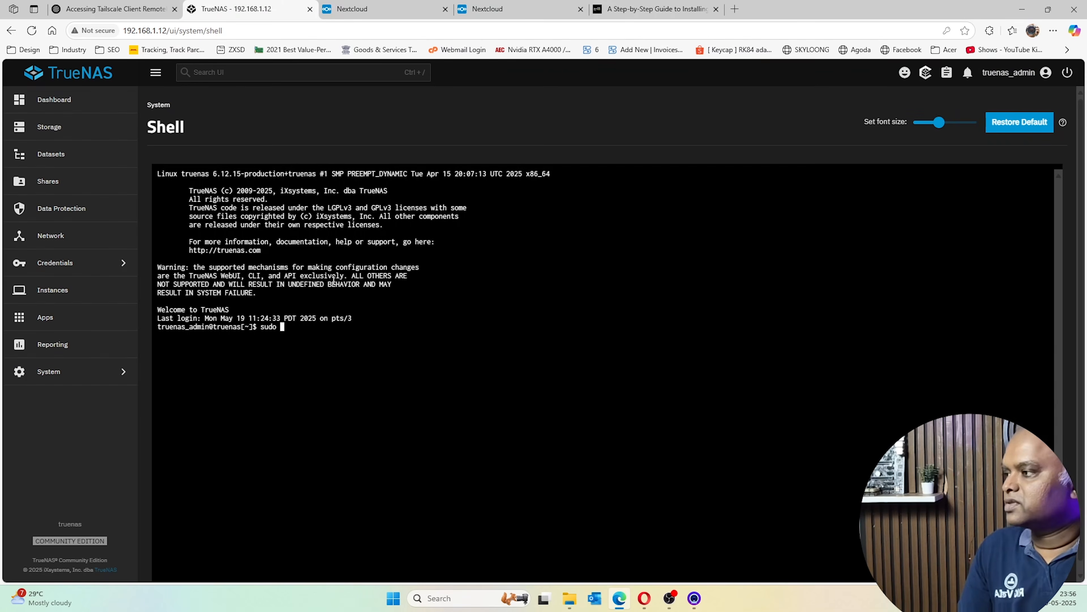
type("su")
key("Return")
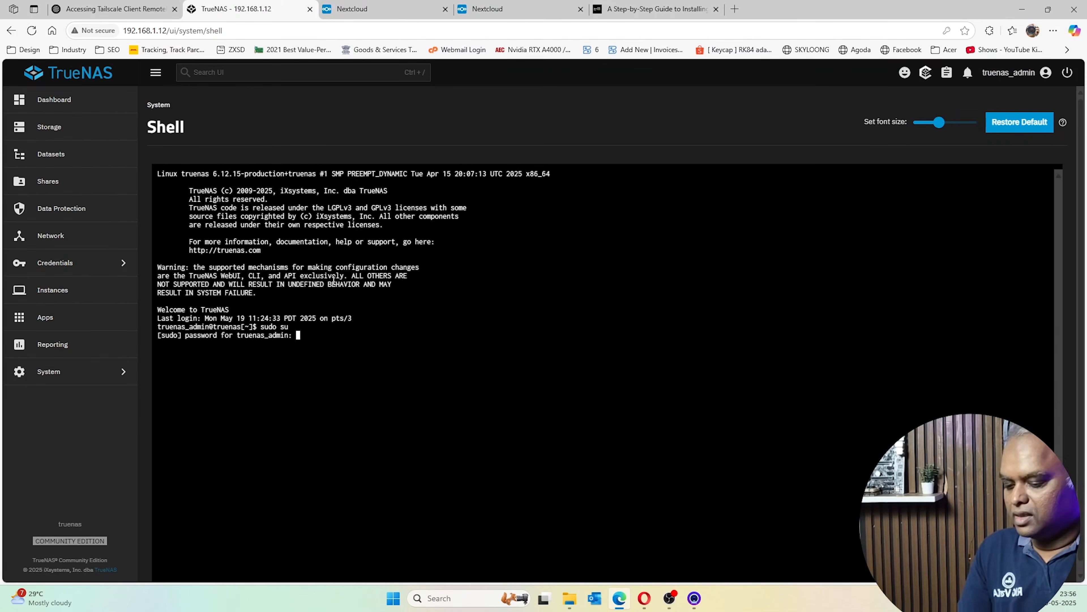
key("Return")
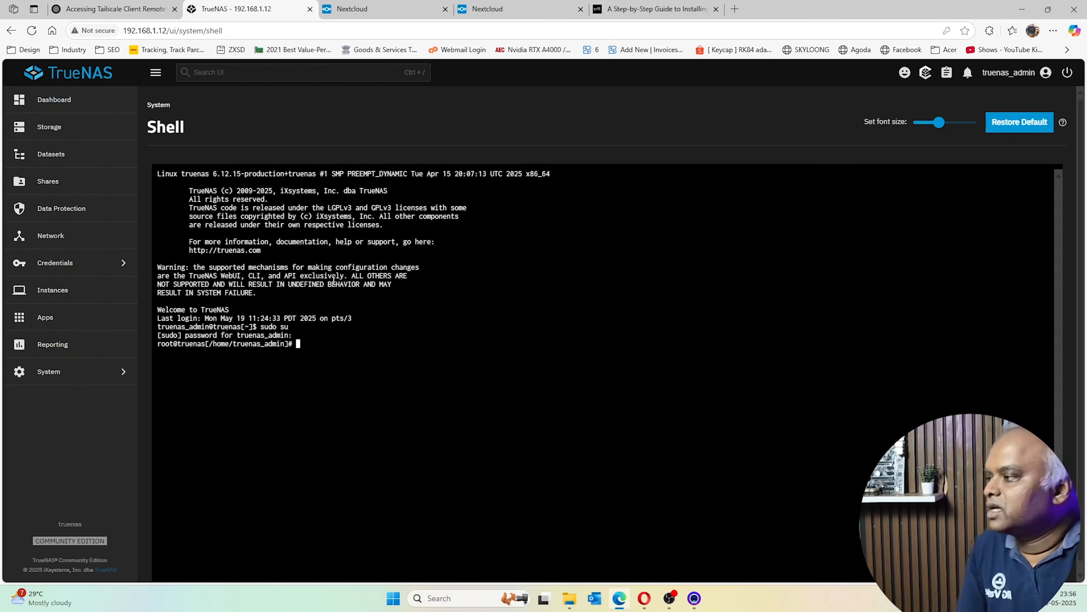
Navigate to /mnt/Nathan/applications and list its contents
type("cd ")
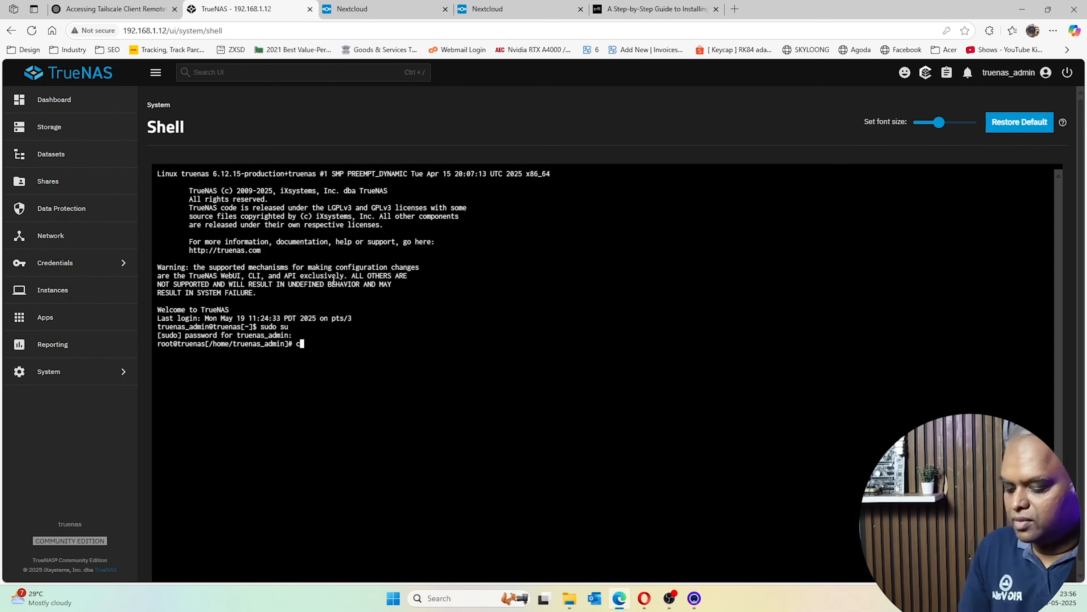
type("/mnt")
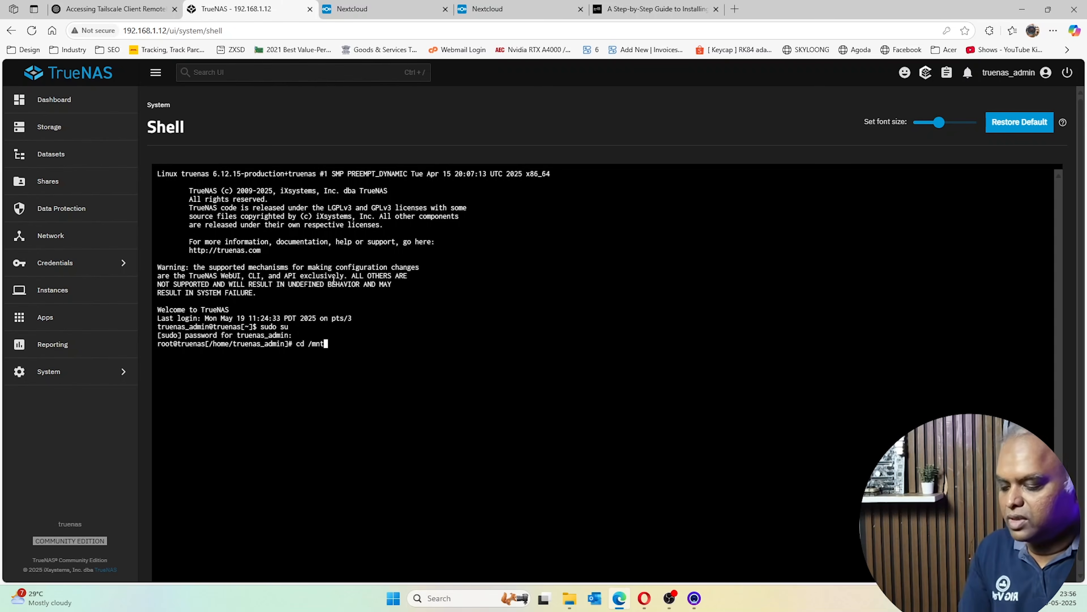
type("/Nathan")
key("Return")
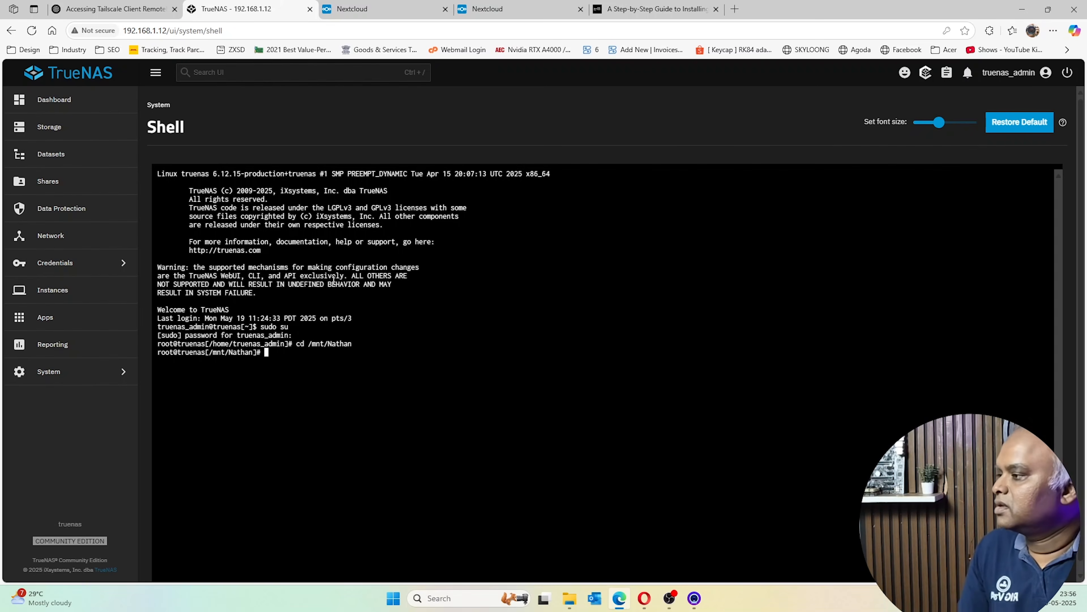
type("ls")
key("Return")
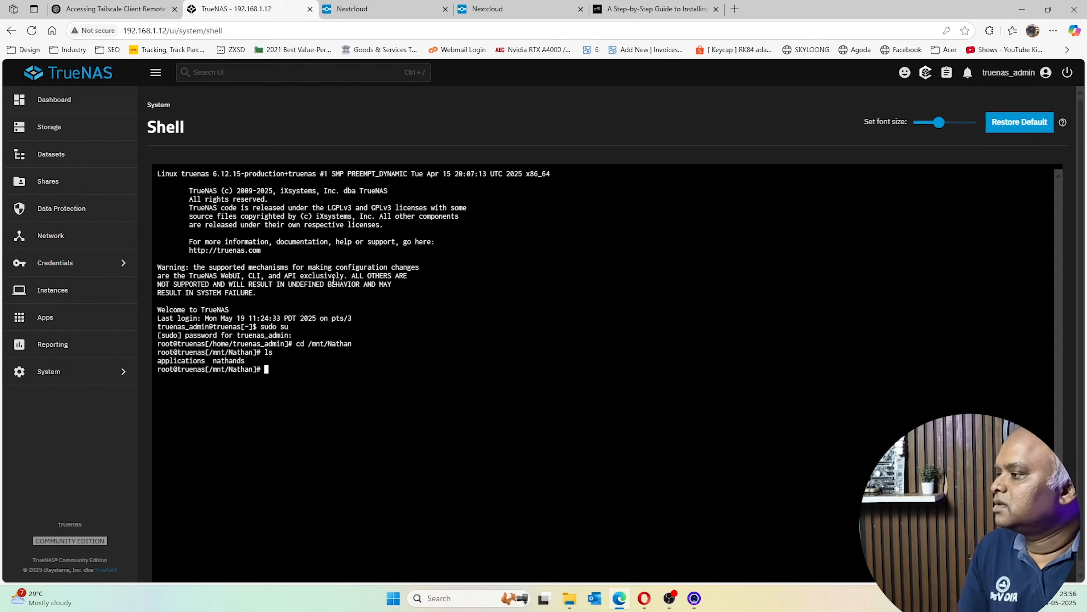
type("cd ")
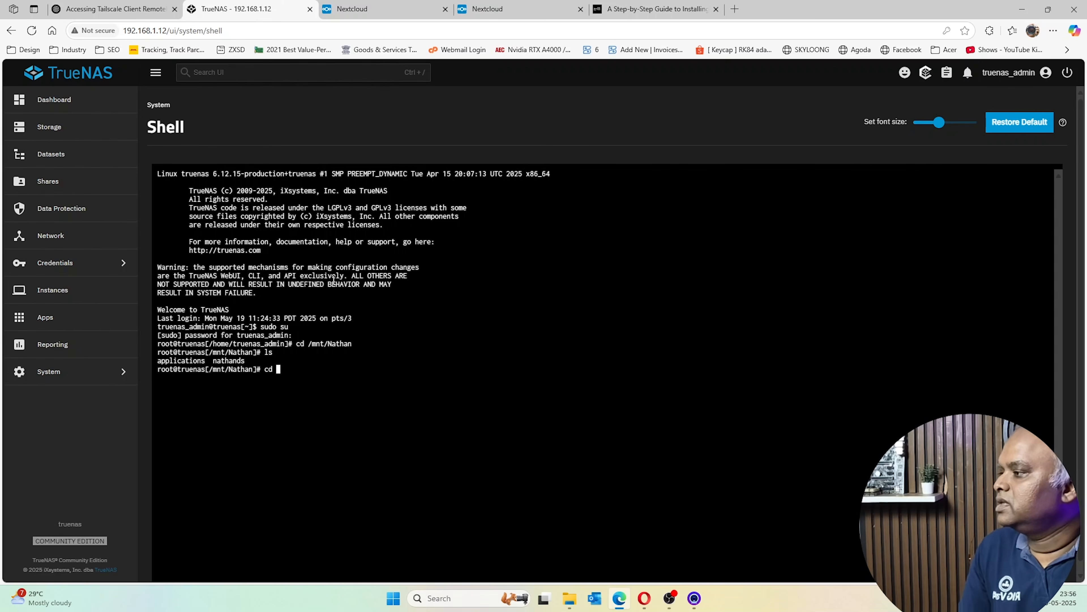
type("applications")
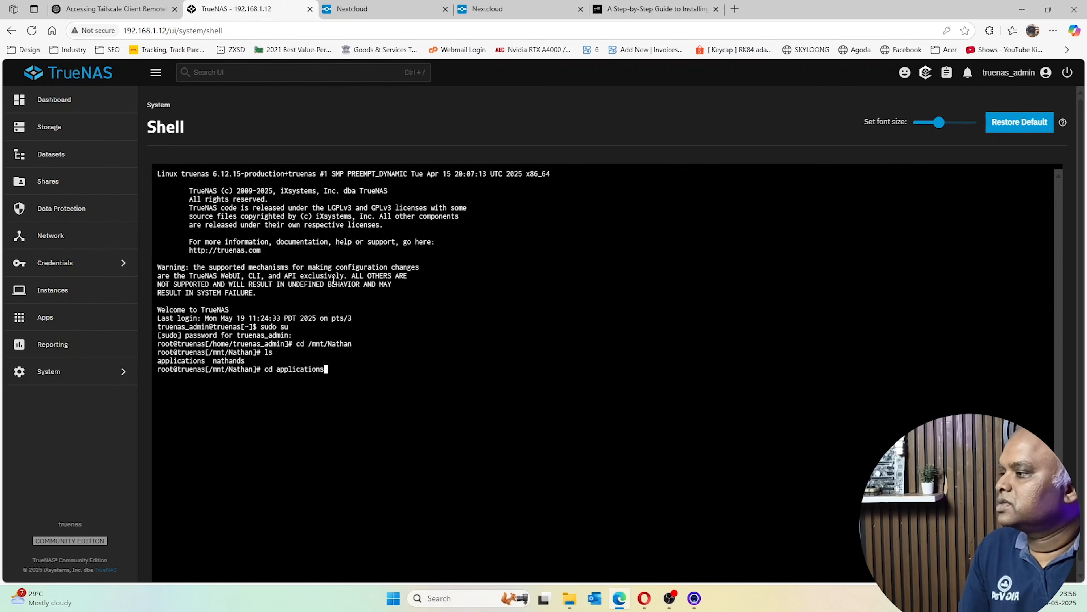
key("Return")
type("cd")
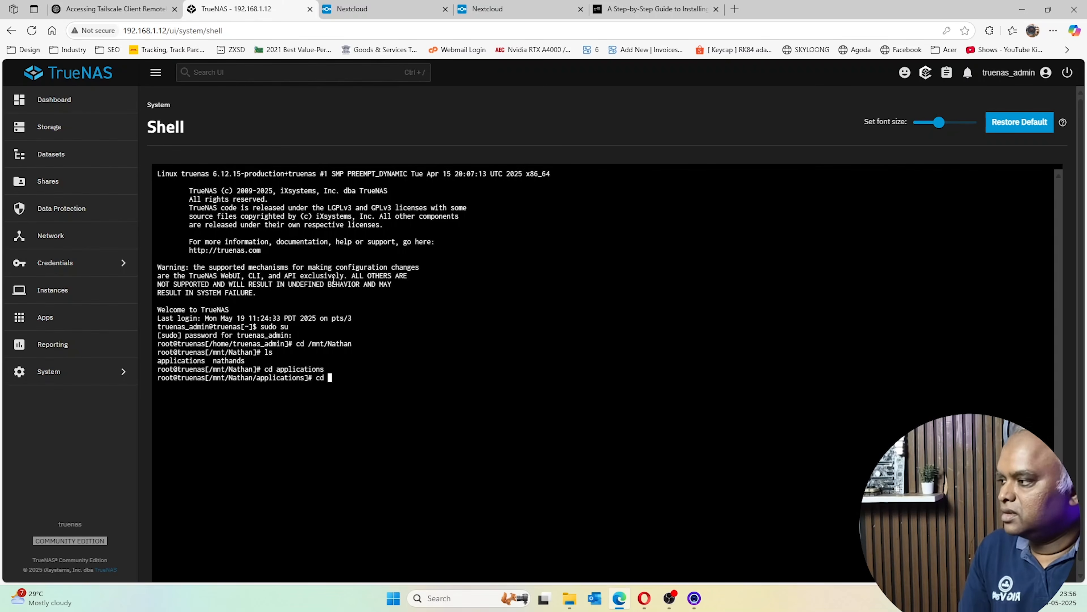
key("BackSpace")
key("BackSpace")
key("BackSpace")
type("ls")
key("Return")
Change into ncapp/ncappdata/config, listing each folder along the way
type("cd")
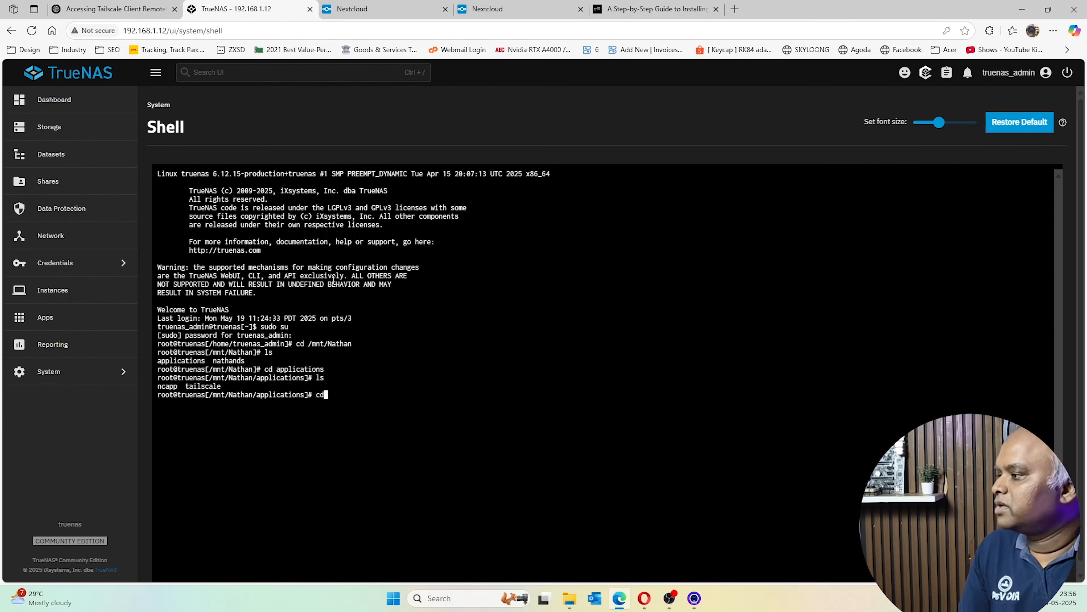
type(" ncapp")
key("Return")
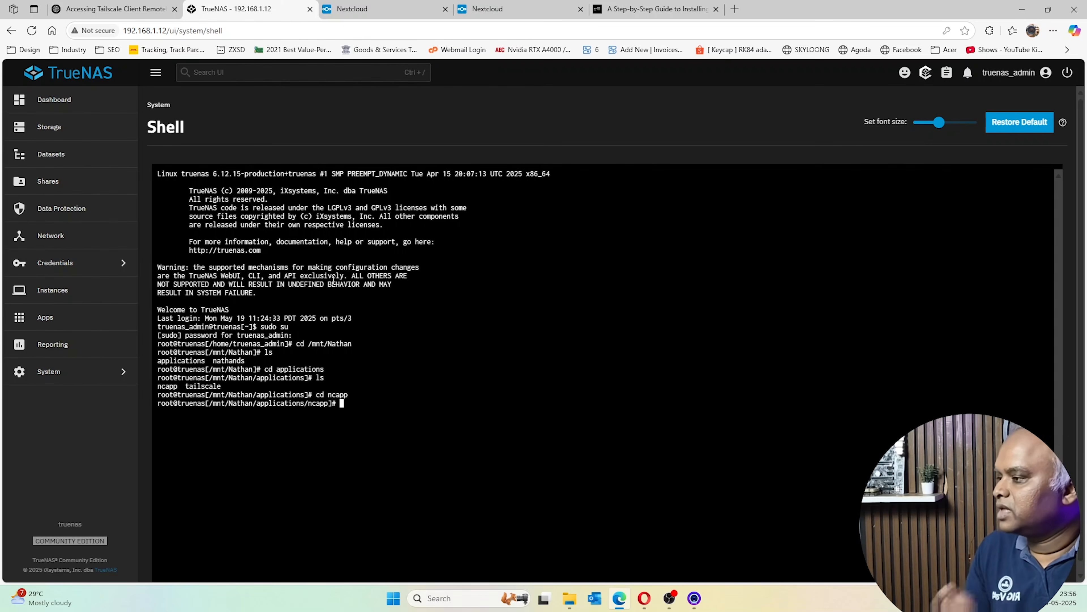
type("ls")
key("Return")
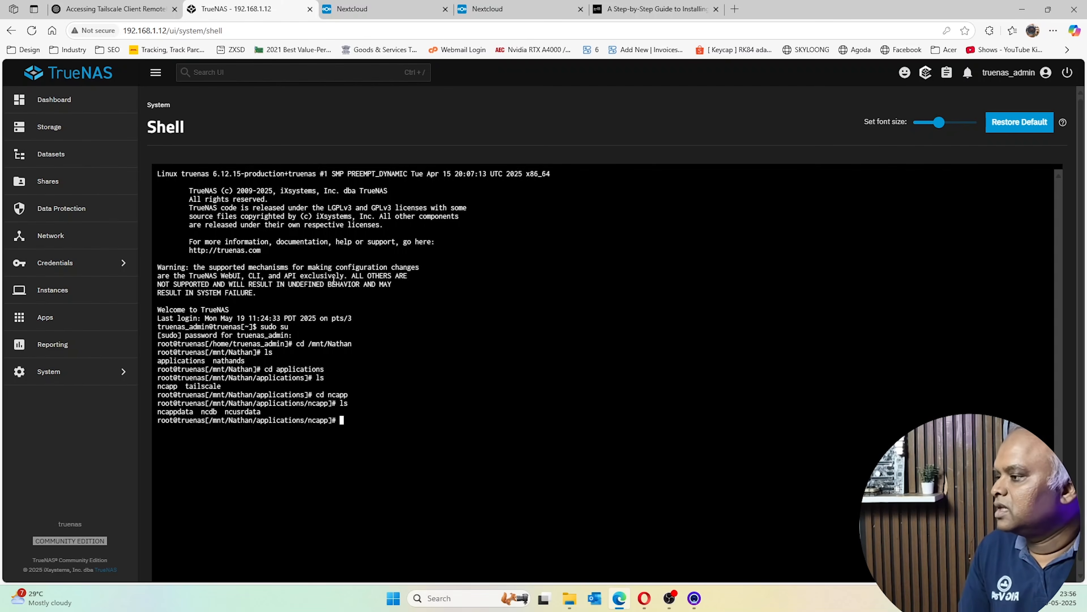
type("cd")
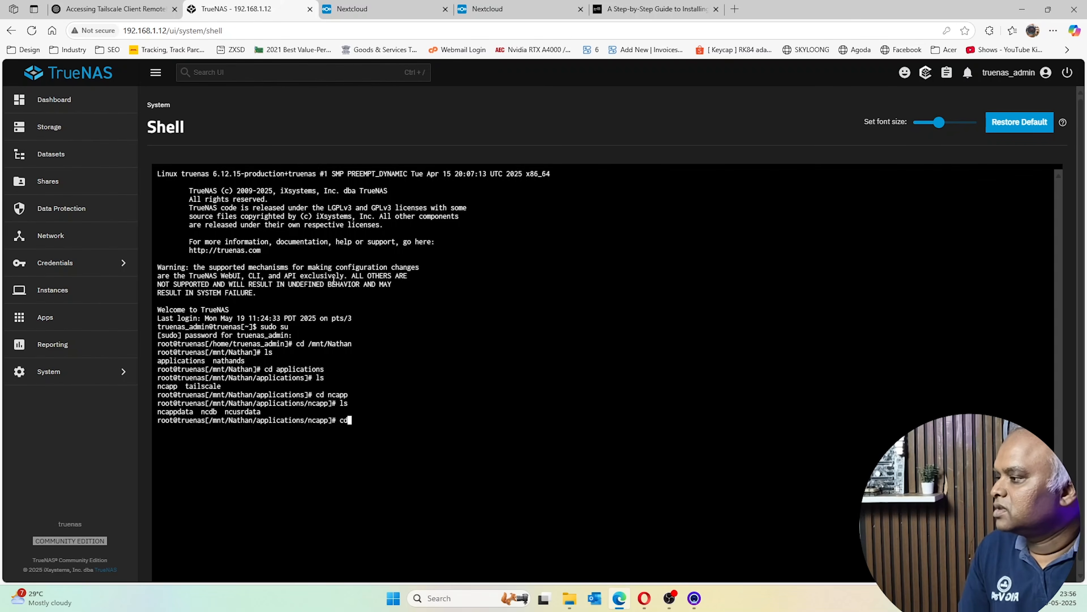
type(" ncappdata")
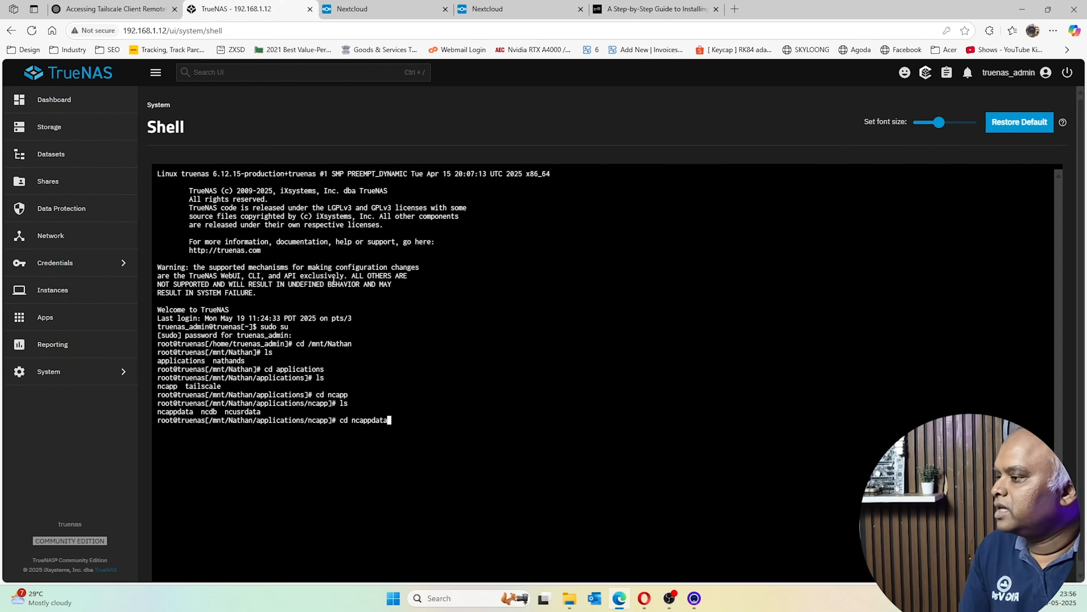
key("Return")
type("ls")
key("Return")
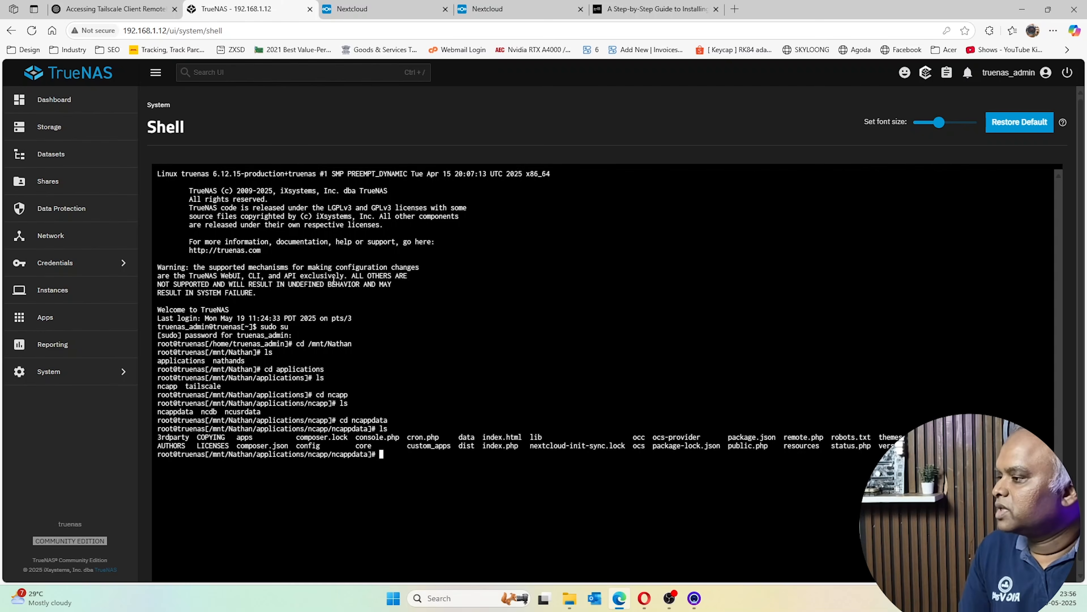
type("cd")
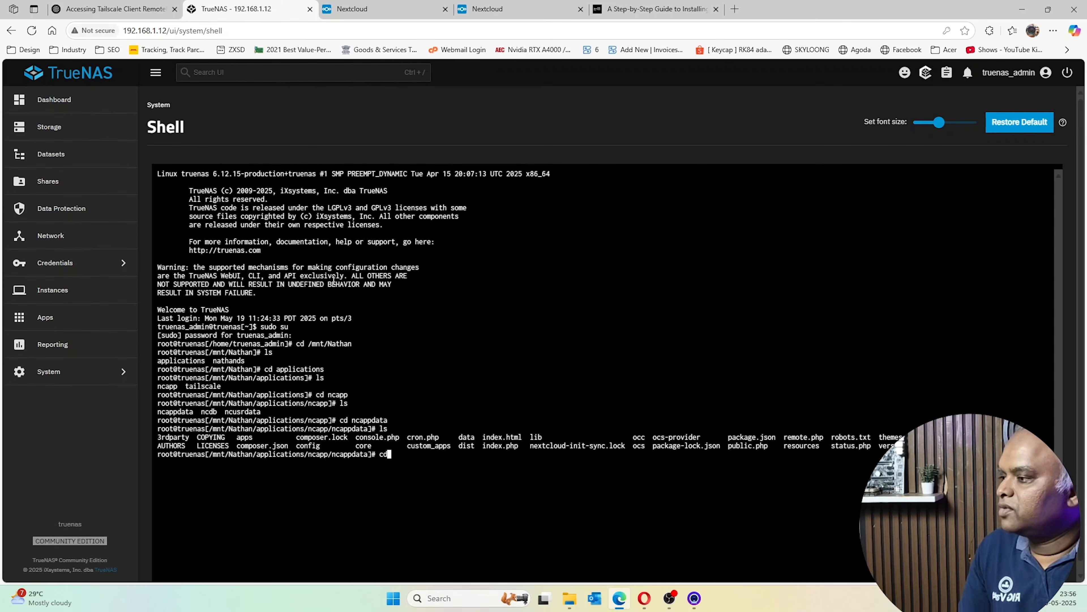
type(" config")
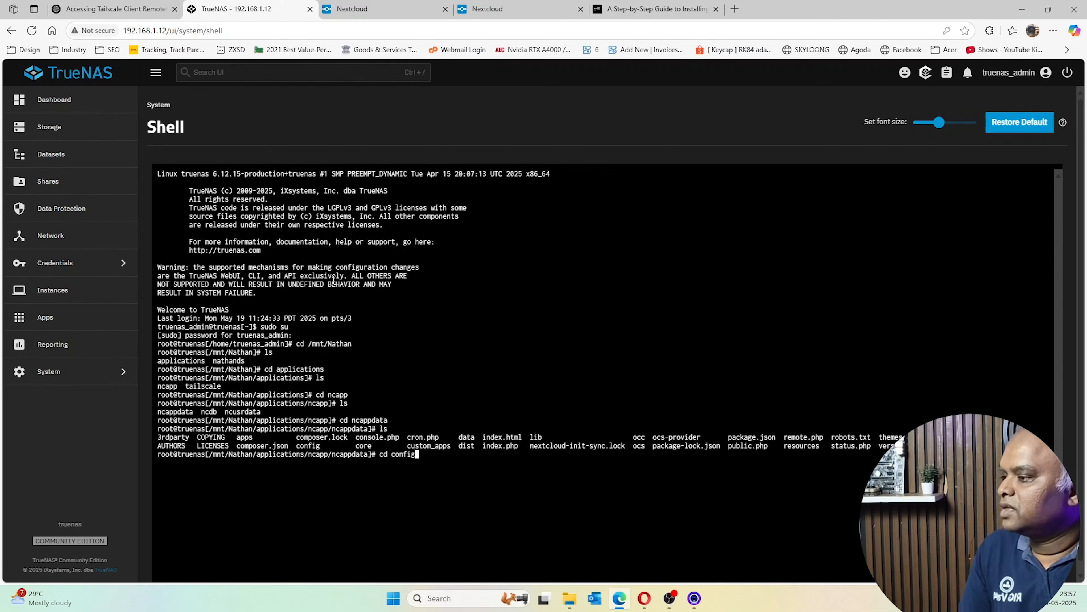
key("Return")
type("ls")
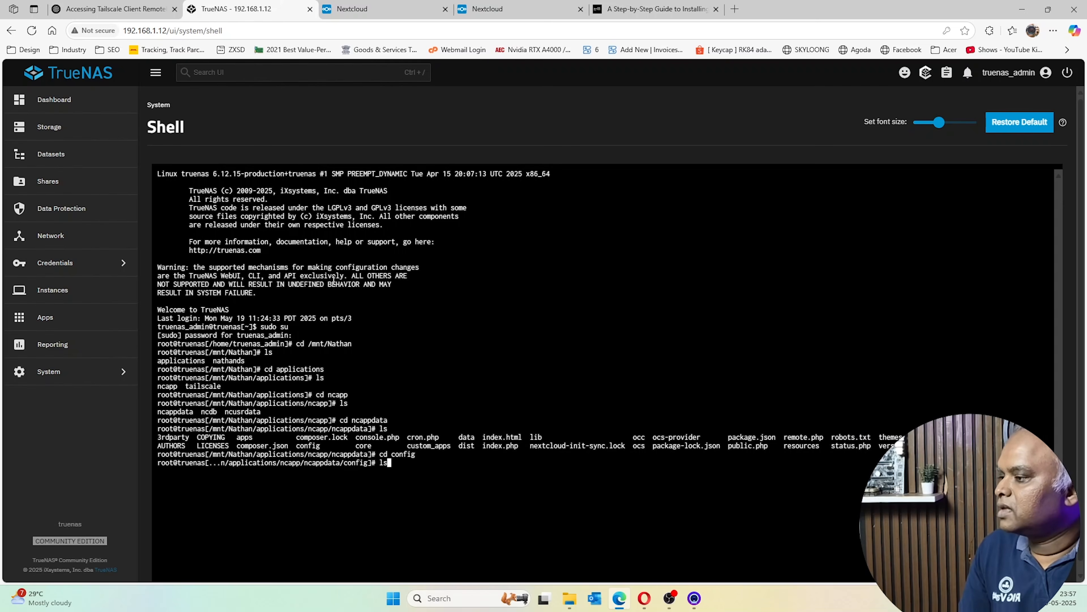
key("Return")
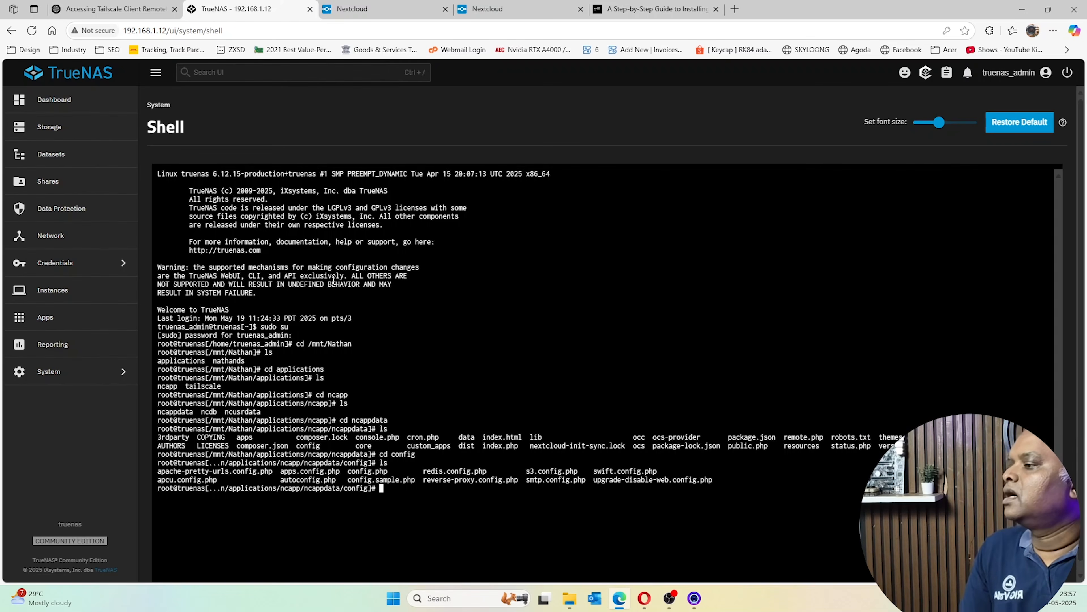
Open config.php in nano
type("nano ")
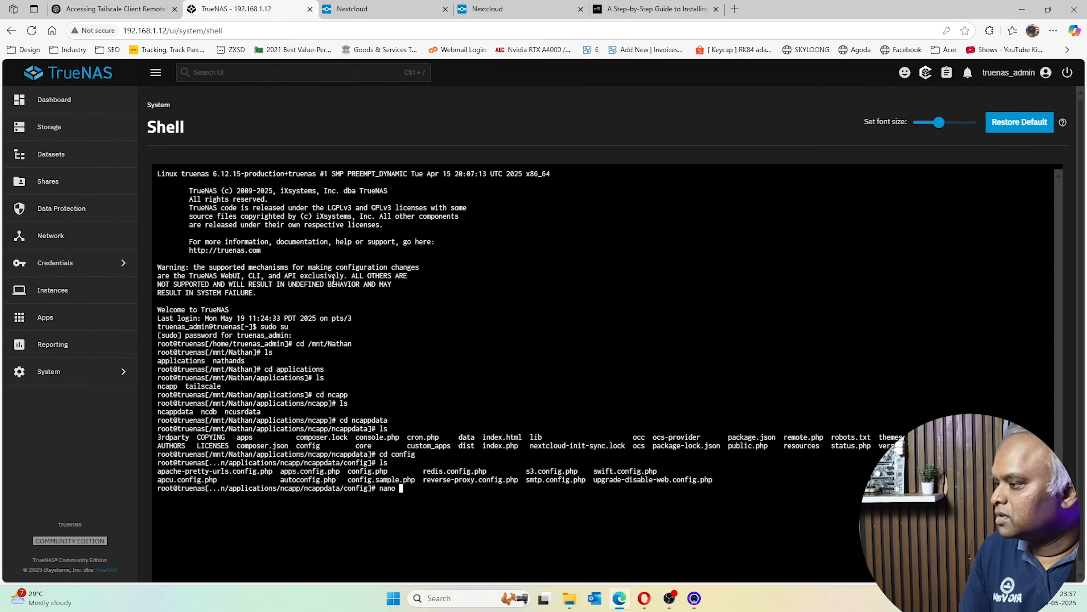
type("c")
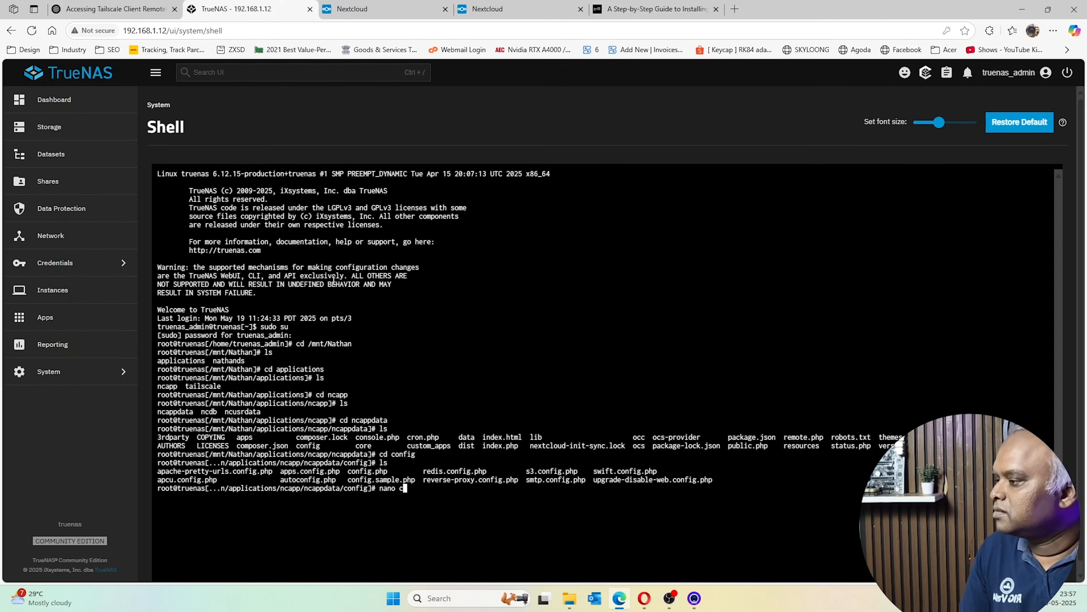
type("oni")
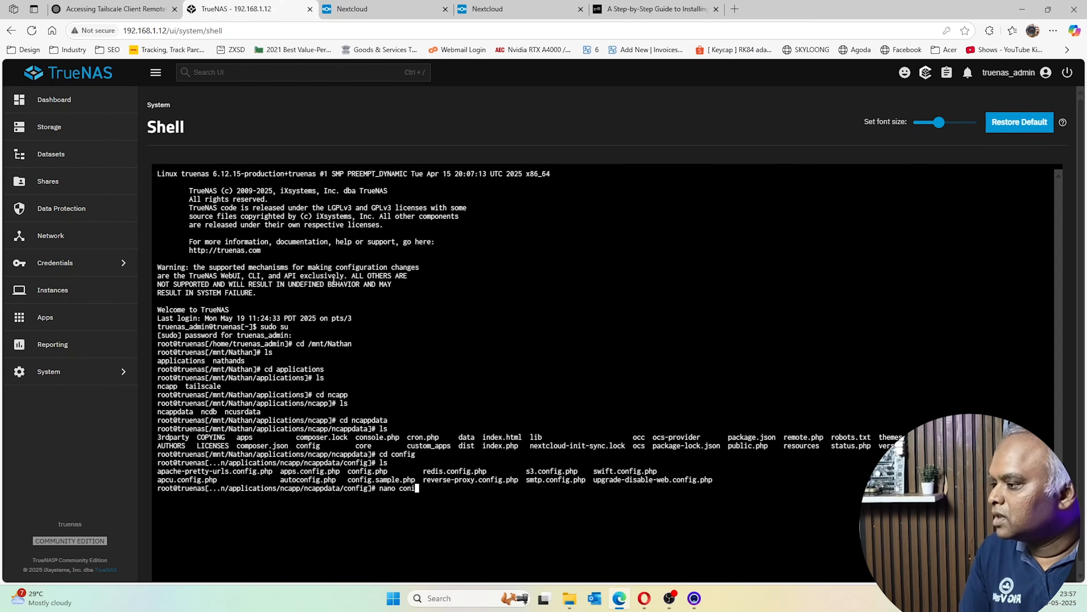
key("BackSpace")
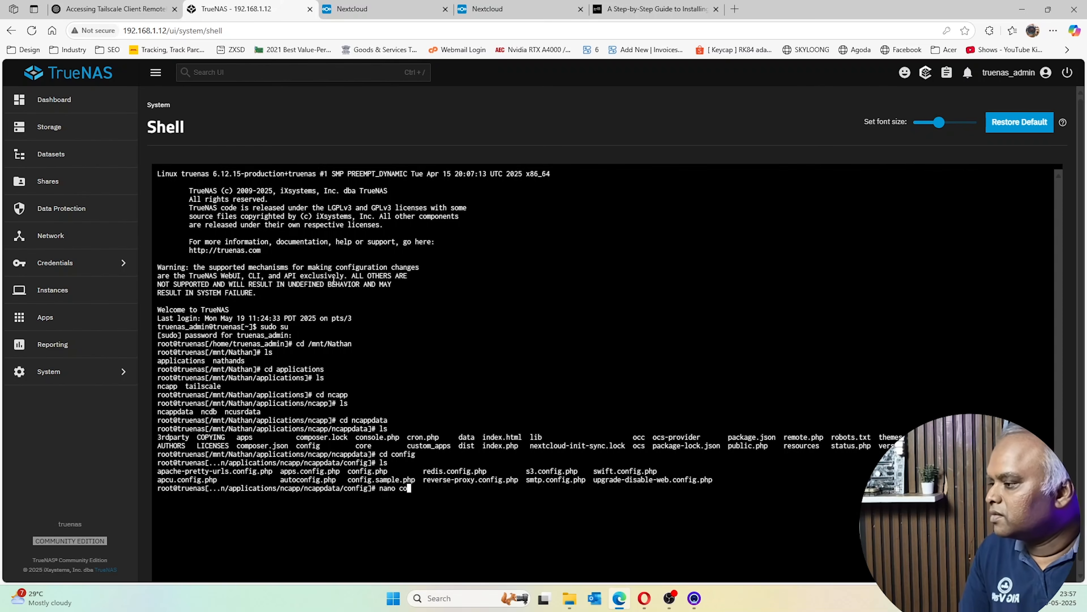
type("nfi")
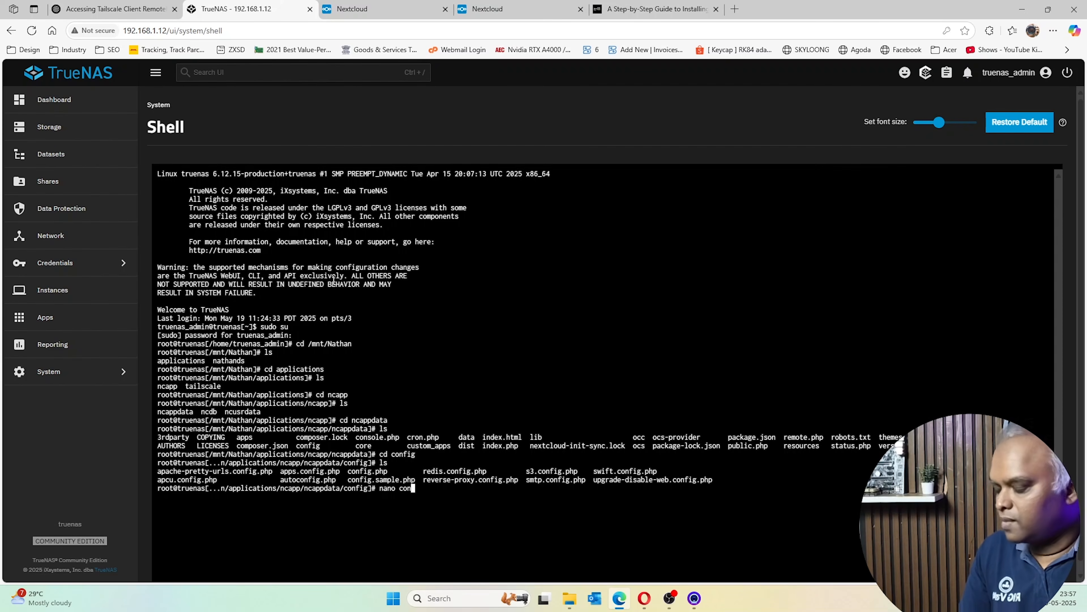
type("g.php")
key("Return")
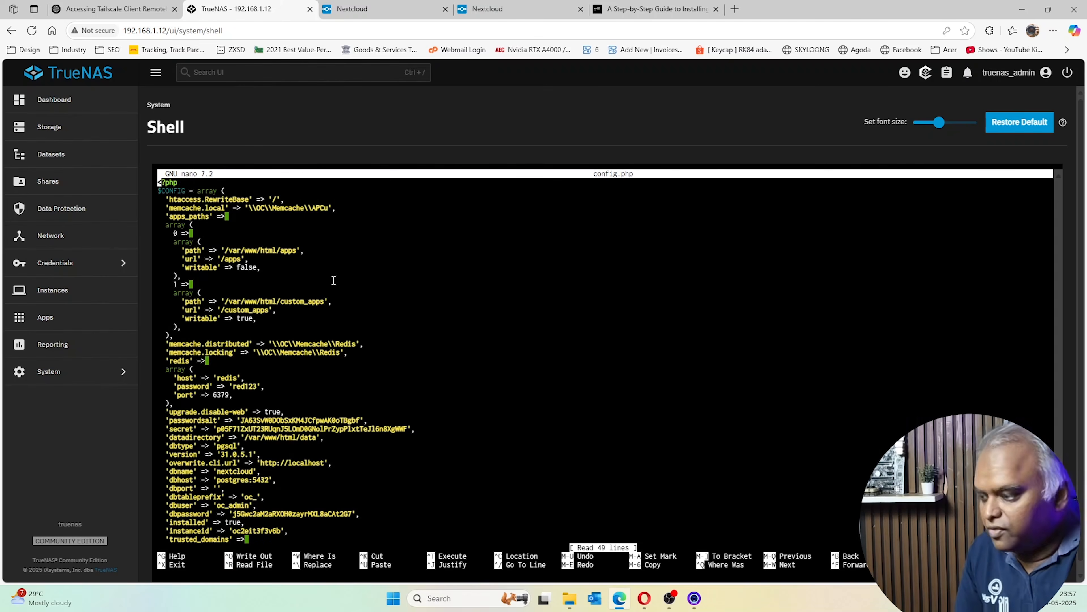
Insert a new indented line after the 'nextcloud' entry in trusted_domains
key("Down")
key("Down")
key("Down")
key("Down")
key("Down")
key("Down")
key("Down")
key("Down")
key("Down")
key("Down")
key("Down")
key("Down")
key("Down")
key("Down")
key("Down")
key("Down")
key("Down")
key("Down")
key("Down")
key("Down")
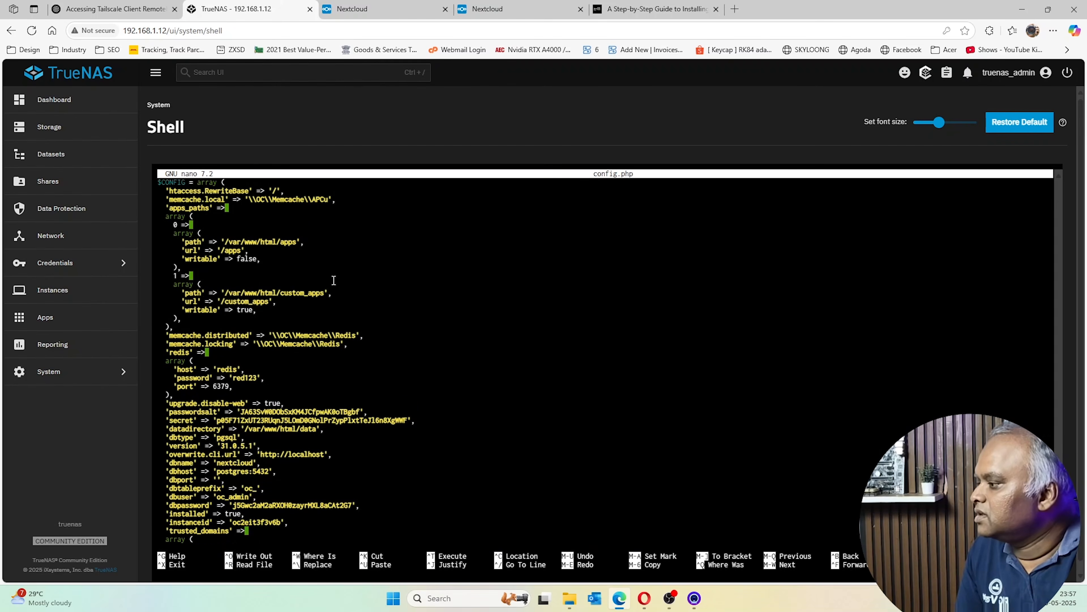
key("Down")
key("Down")
key("Down")
key("Down")
key("Down")
key("Down")
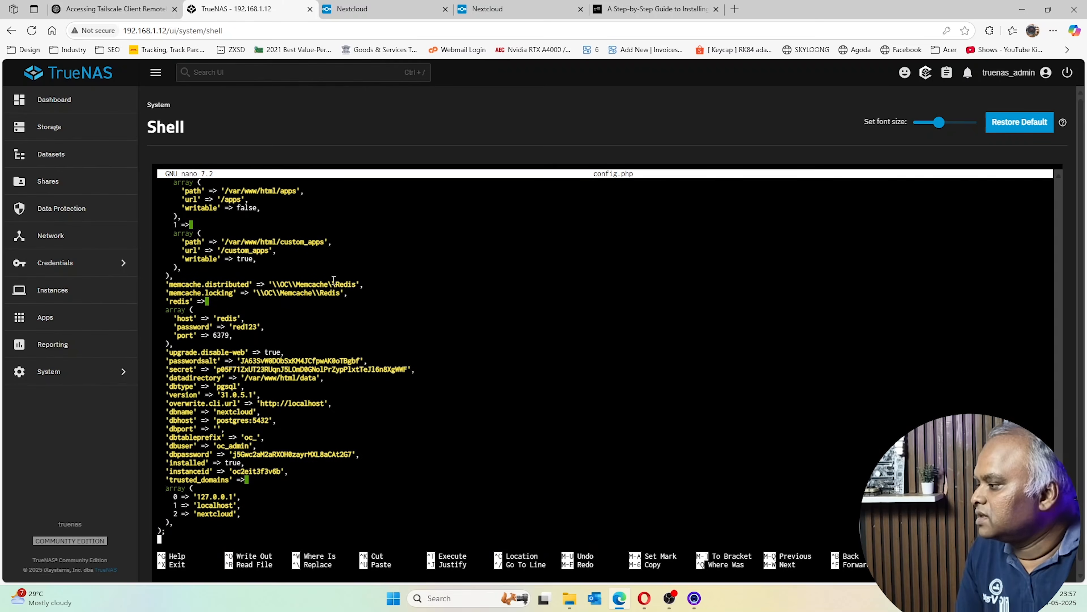
key("Up")
key("Up")
key("Up")
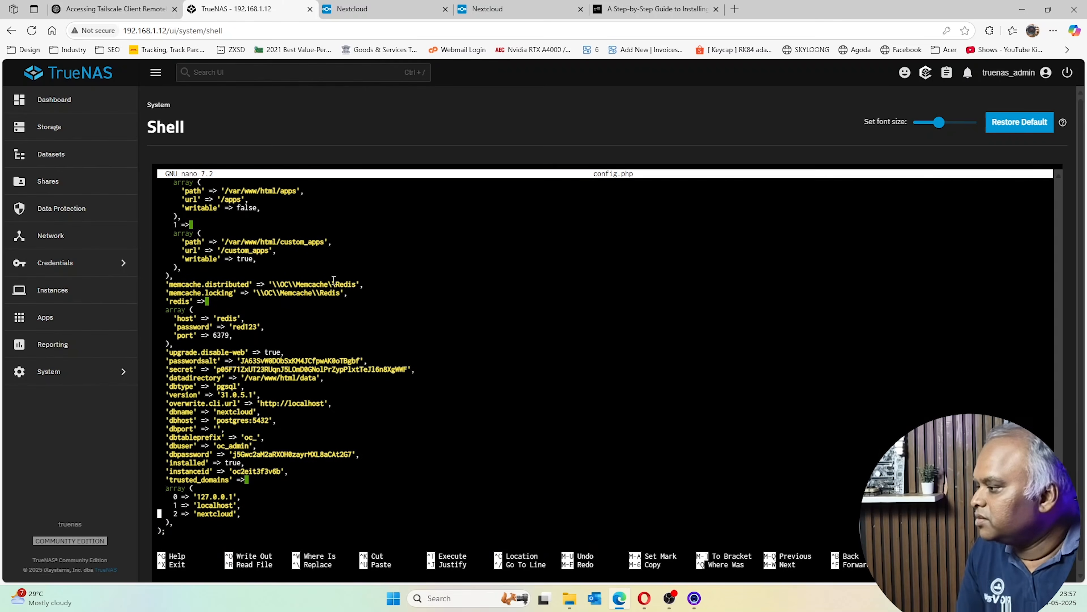
key("Down")
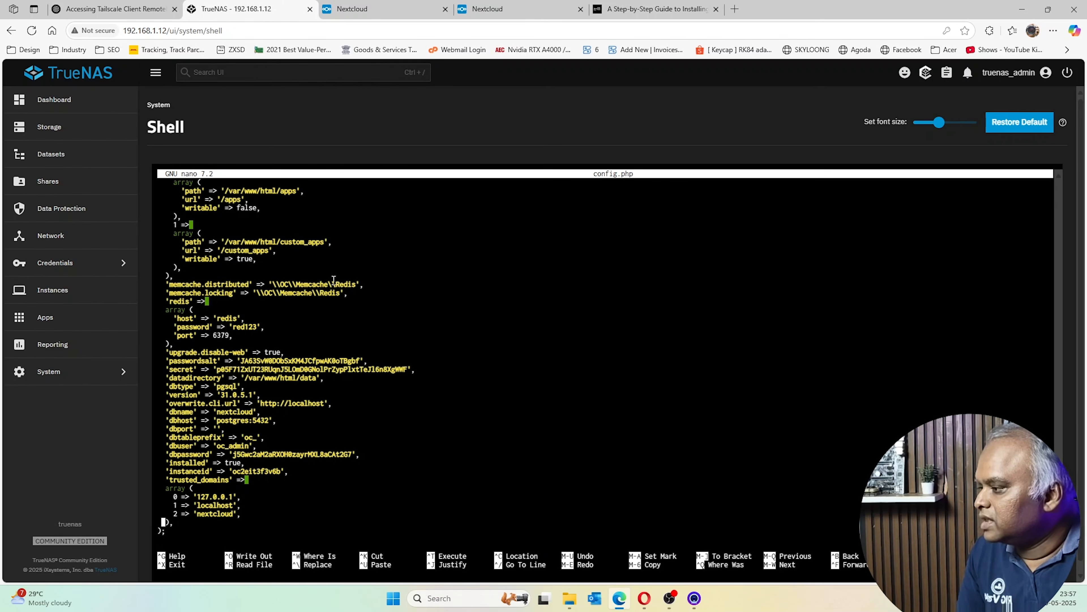
key("Return")
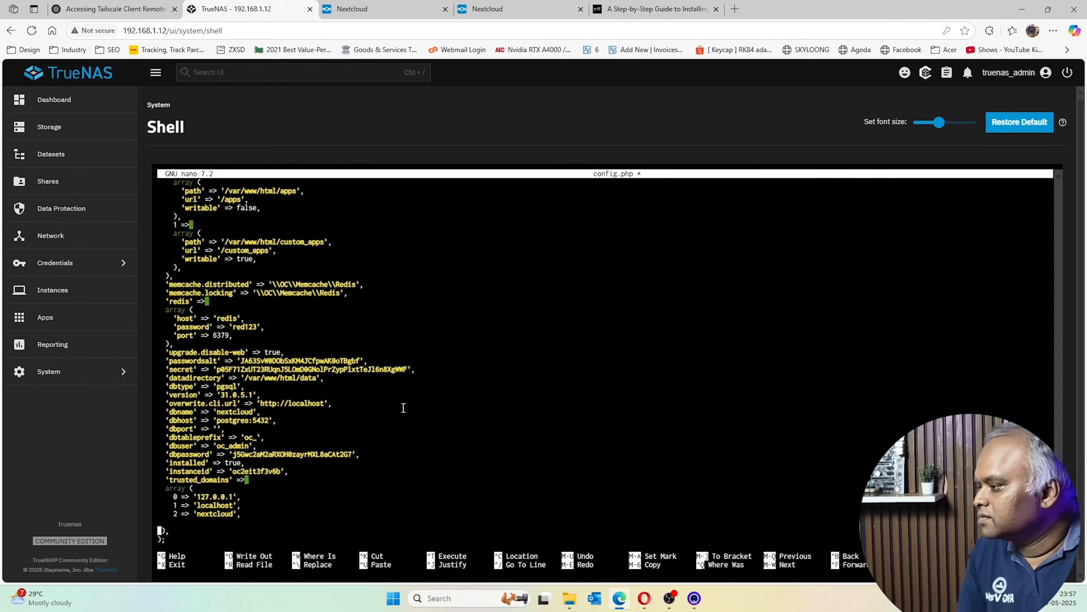
key("Up")
key("Tab")
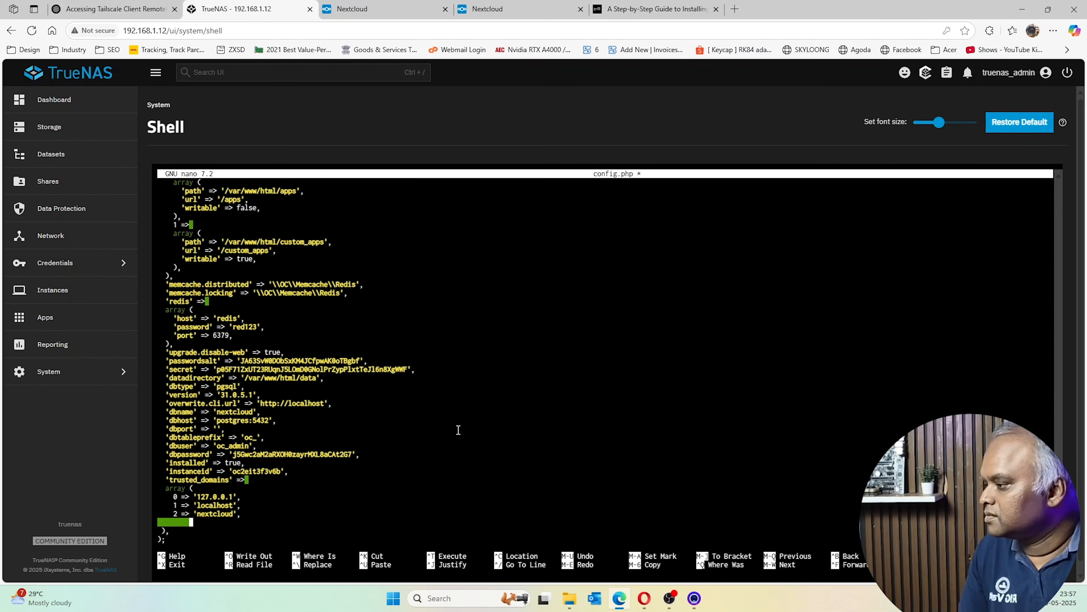
key("BackSpace")
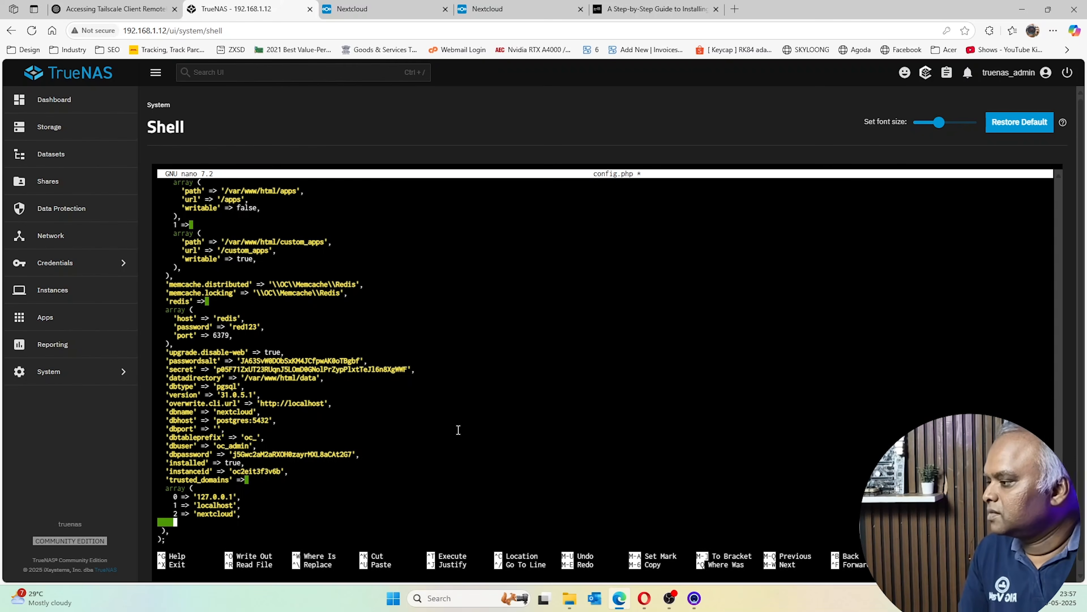
Add trusted domain entry 3 => '192.168.1.12'
type("3 =")
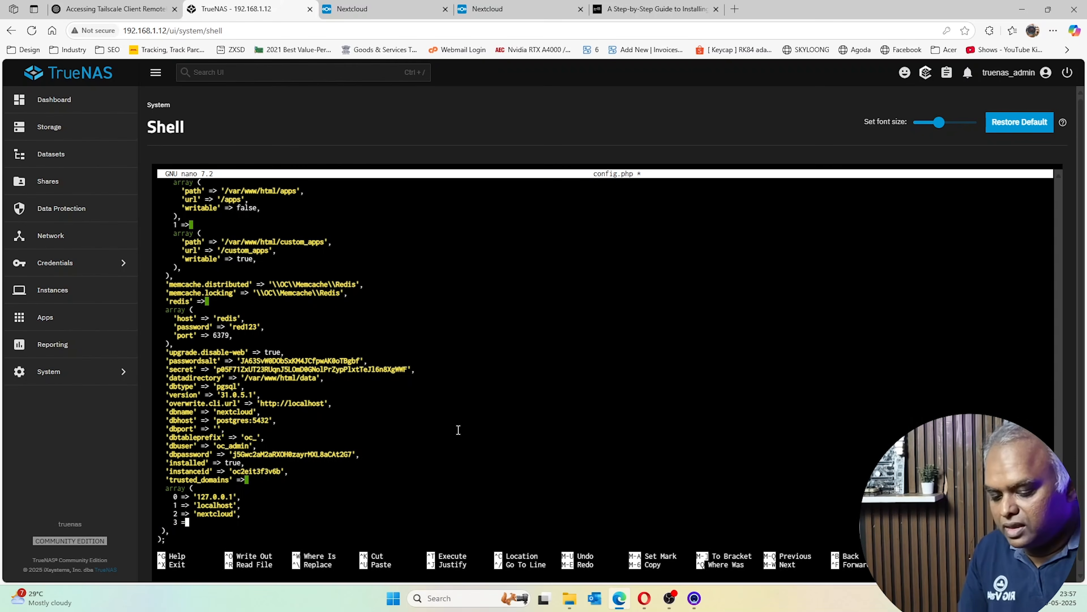
type("> '")
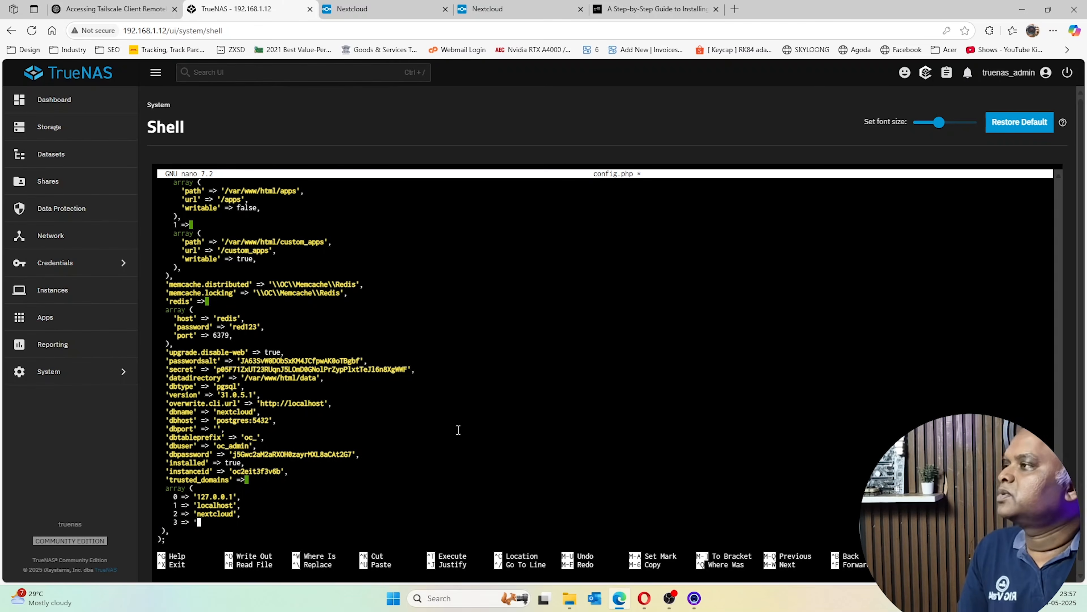
type("192")
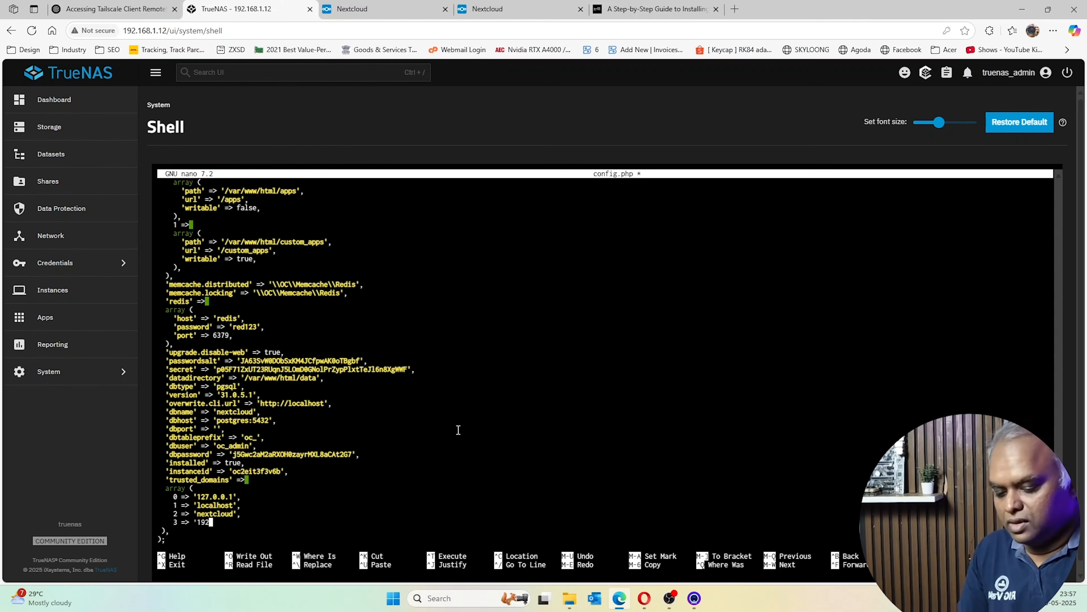
type(".1678")
key("BackSpace")
key("BackSpace")
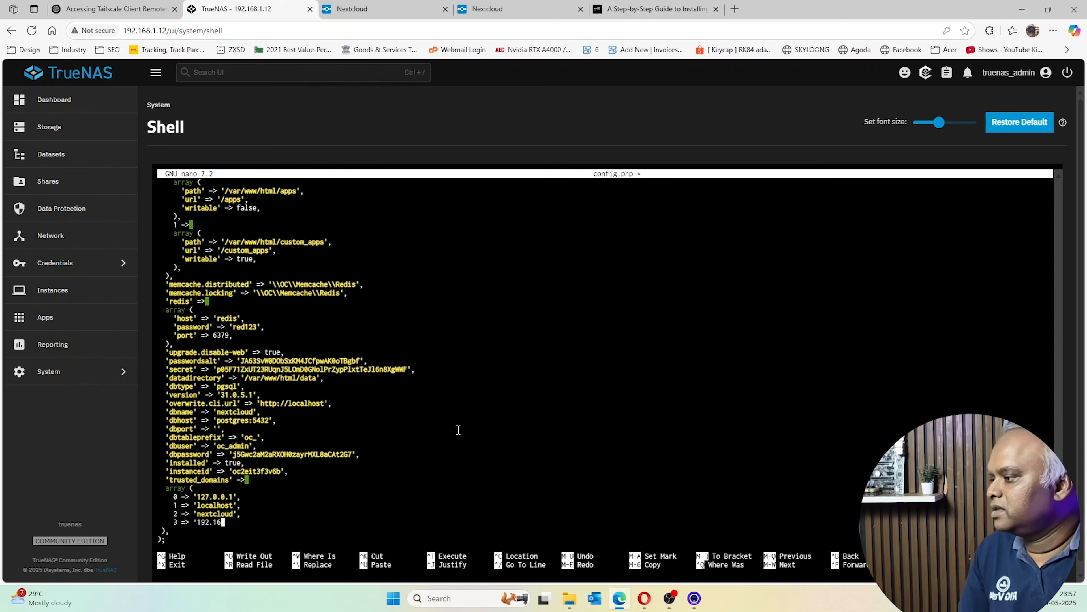
type("8.1.1")
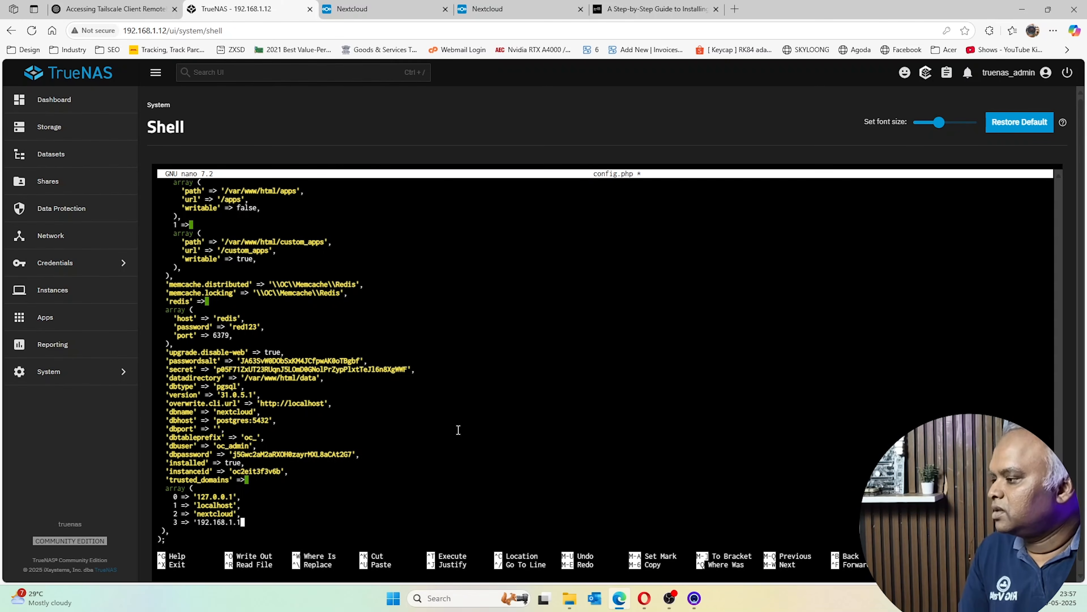
type("4'")
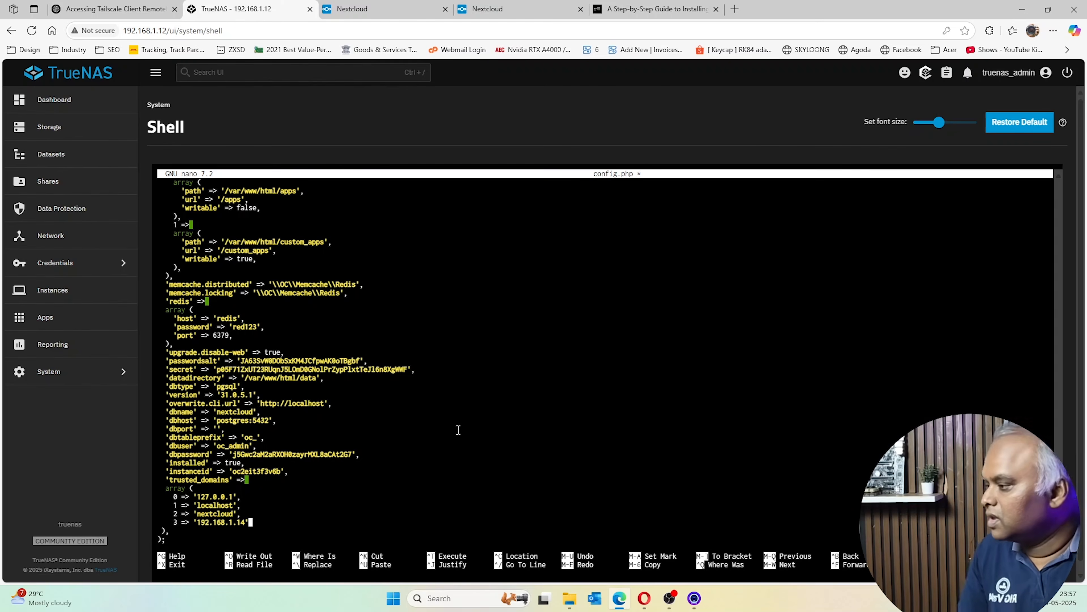
key("BackSpace")
key("BackSpace")
type("2")
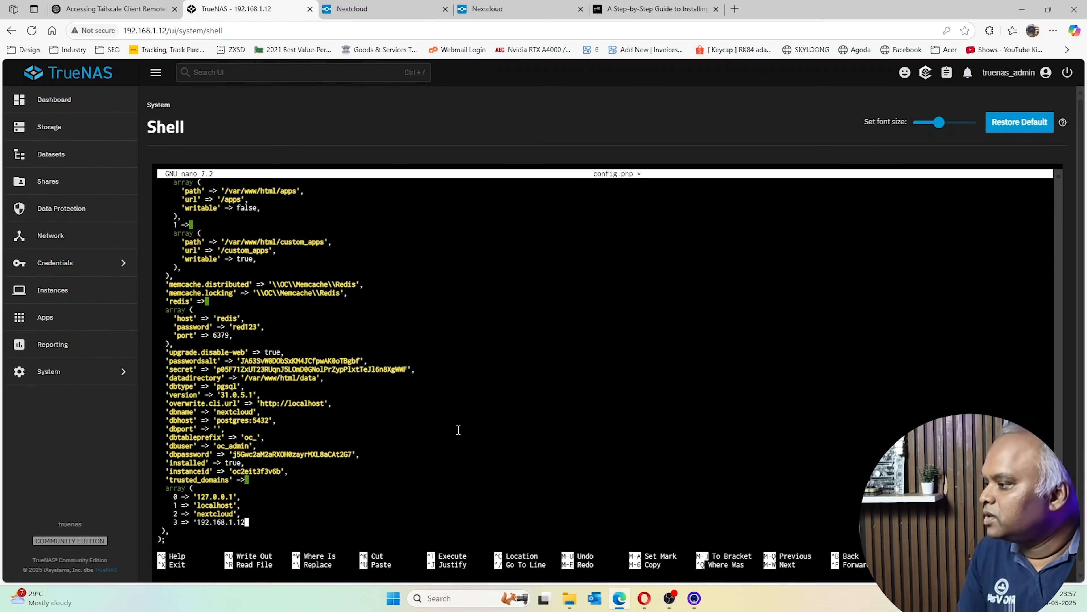
type("'")
Begin a fourth trusted domain entry as 4 => '
key("Return")
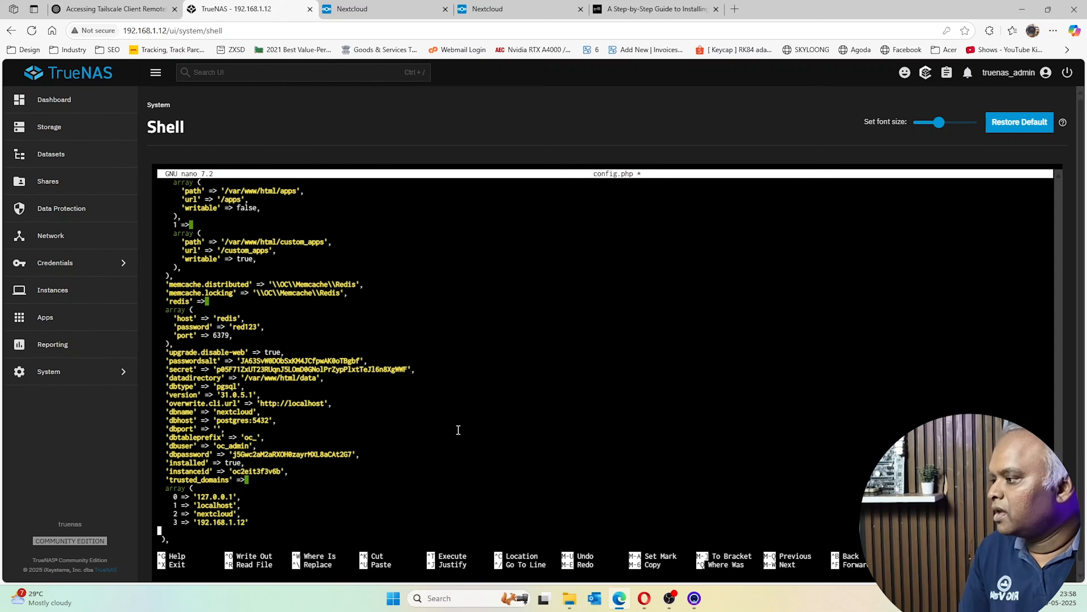
type("4")
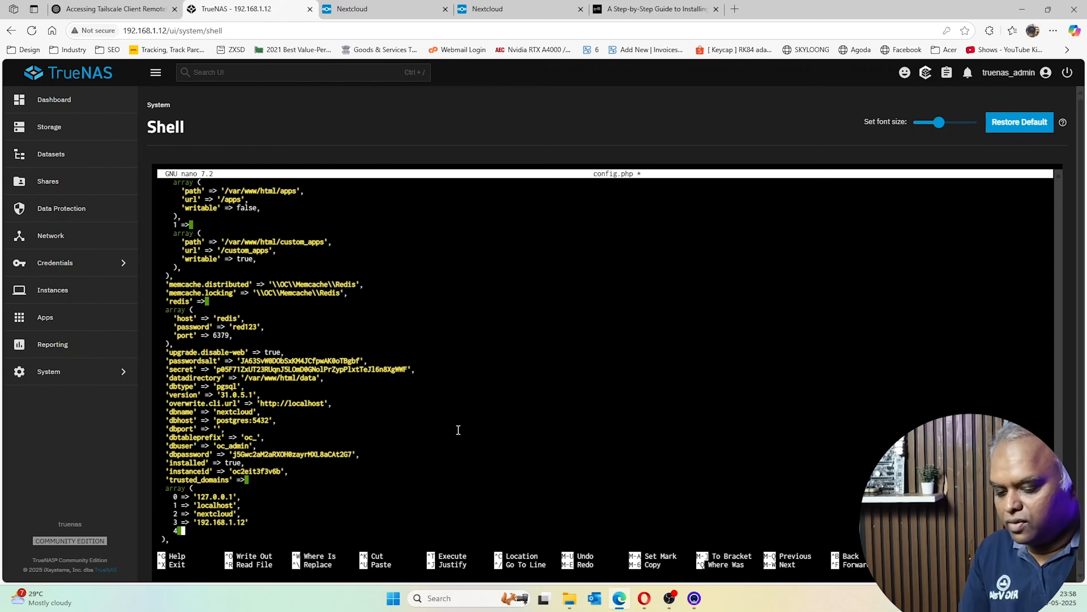
type(" =")
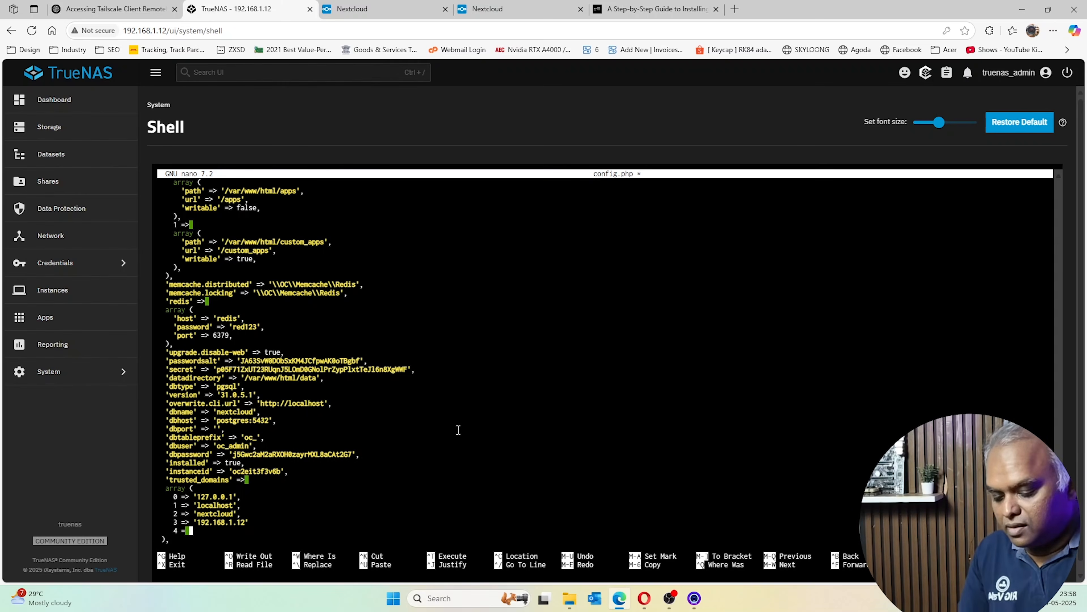
type(" >")
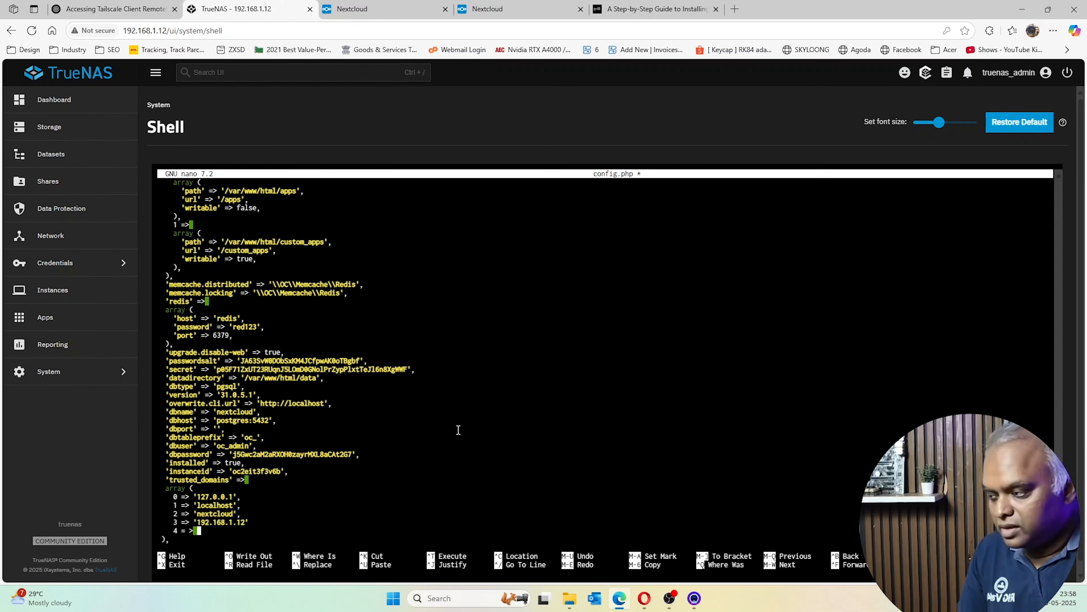
key("BackSpace")
key("BackSpace")
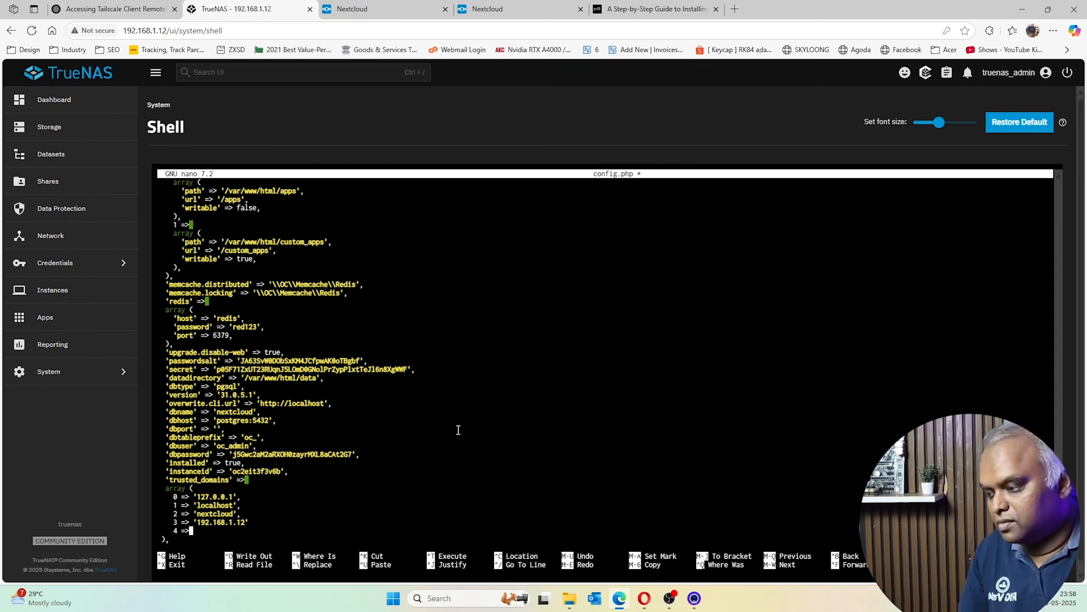
type("> '")
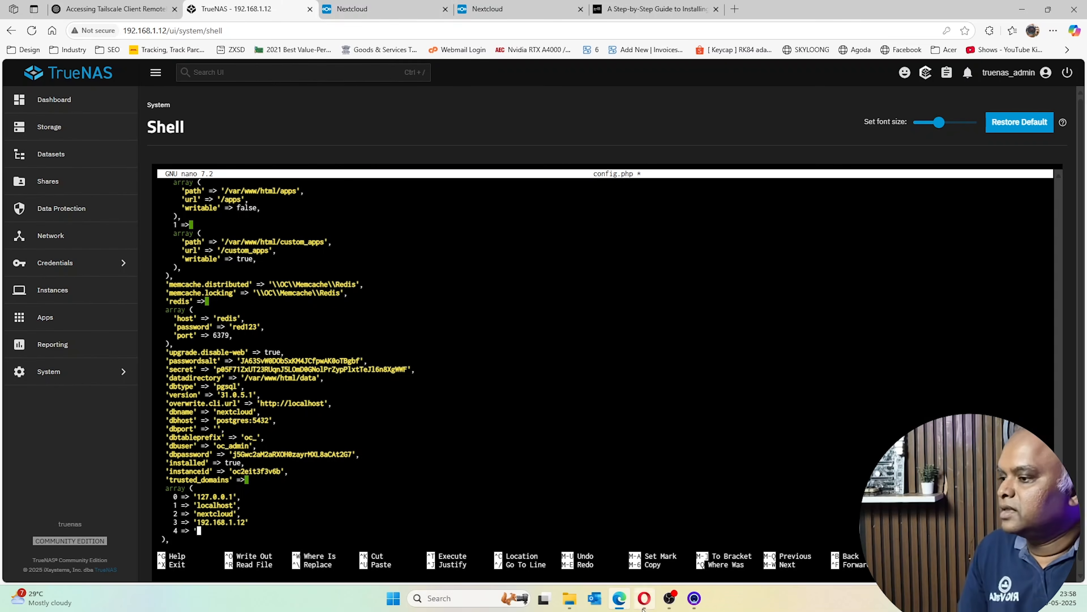
Copy the truenas-scale machine's IPv4 address 100.85.122.123 from the Tailscale machines page
left_click(643, 608)
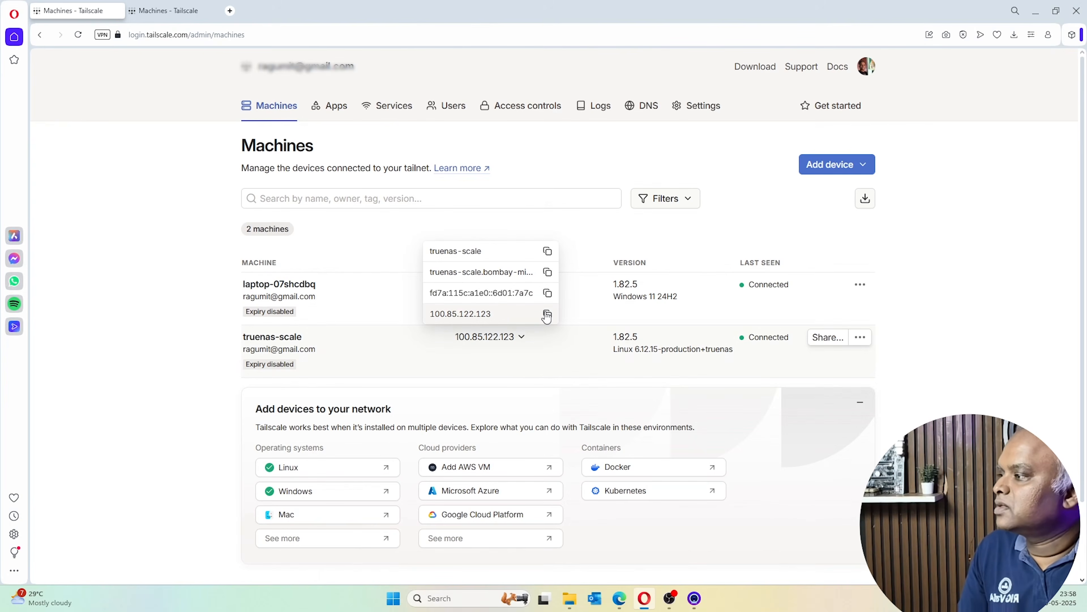
left_click(502, 341)
left_click(518, 339)
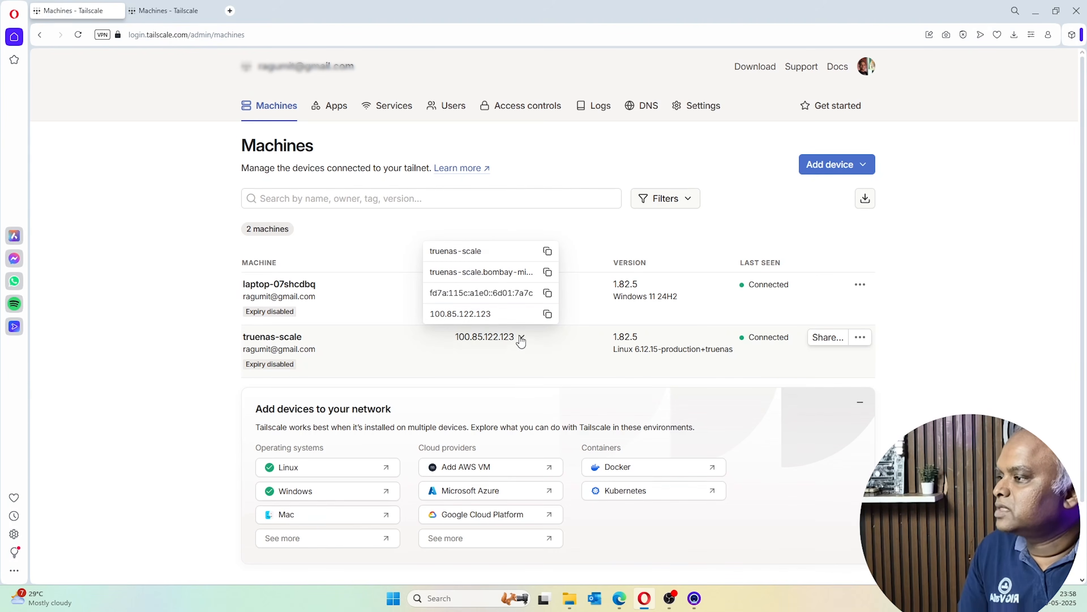
left_click(550, 315)
left_click(630, 604)
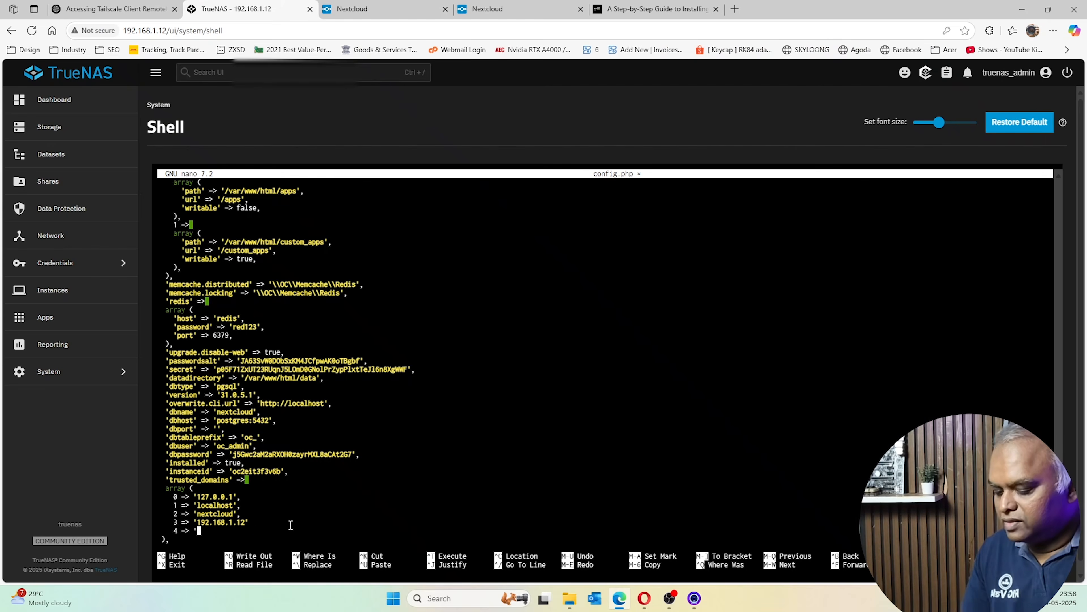
Complete entry 4 => '100.85.122.123' and begin a fifth entry 5 => '
key("ctrl+v")
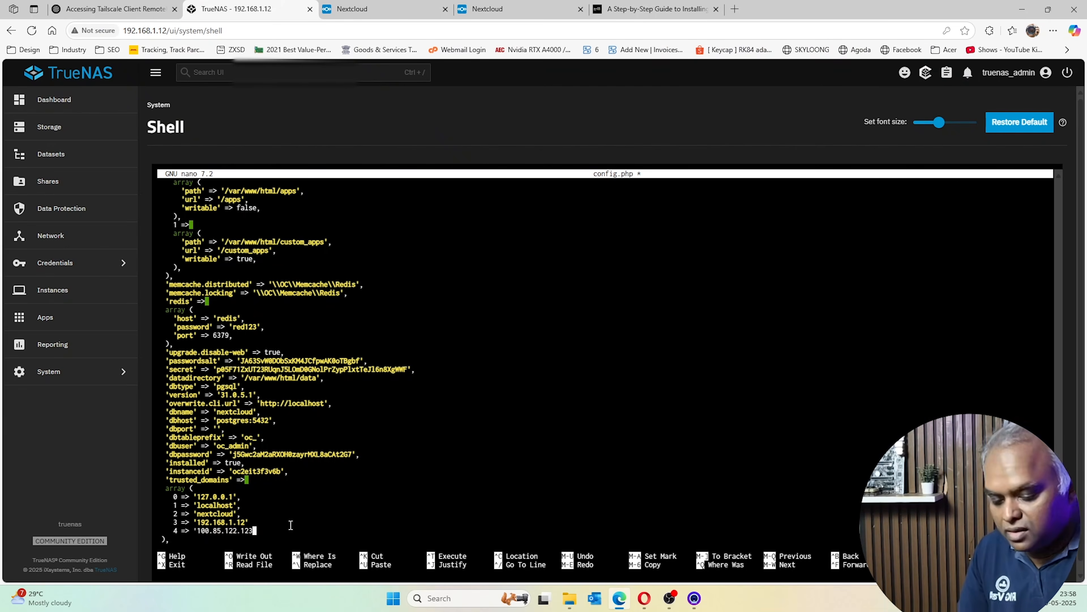
type("'")
key("Return")
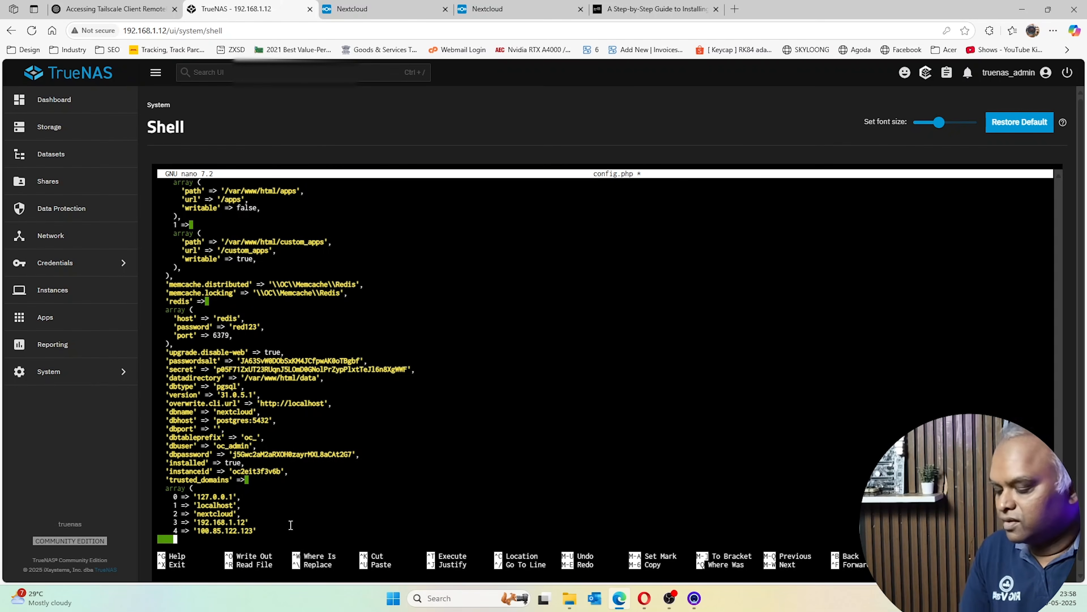
type("5 =")
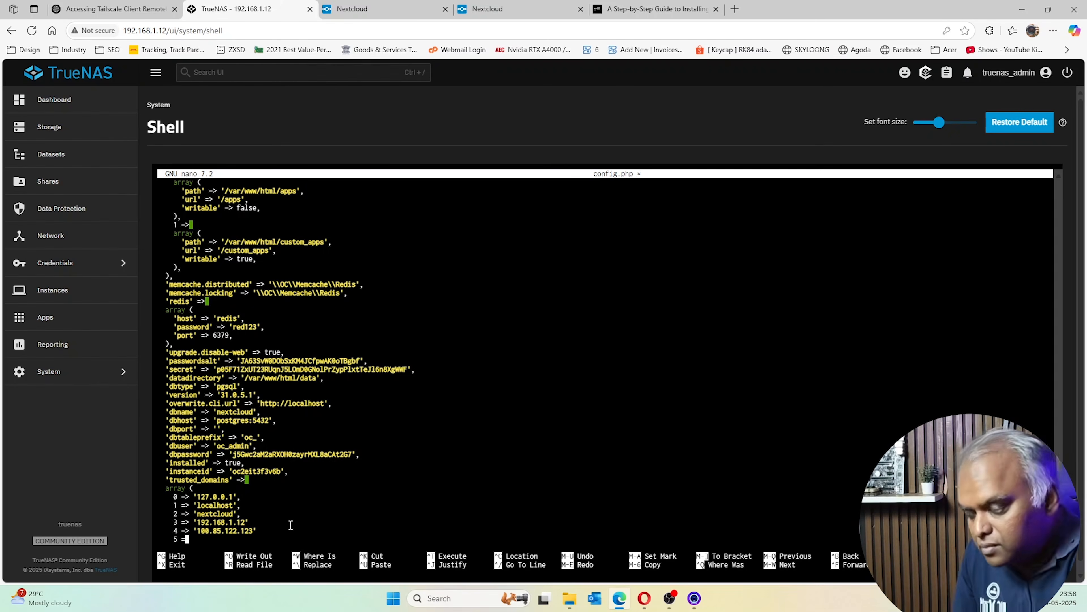
type("> ")
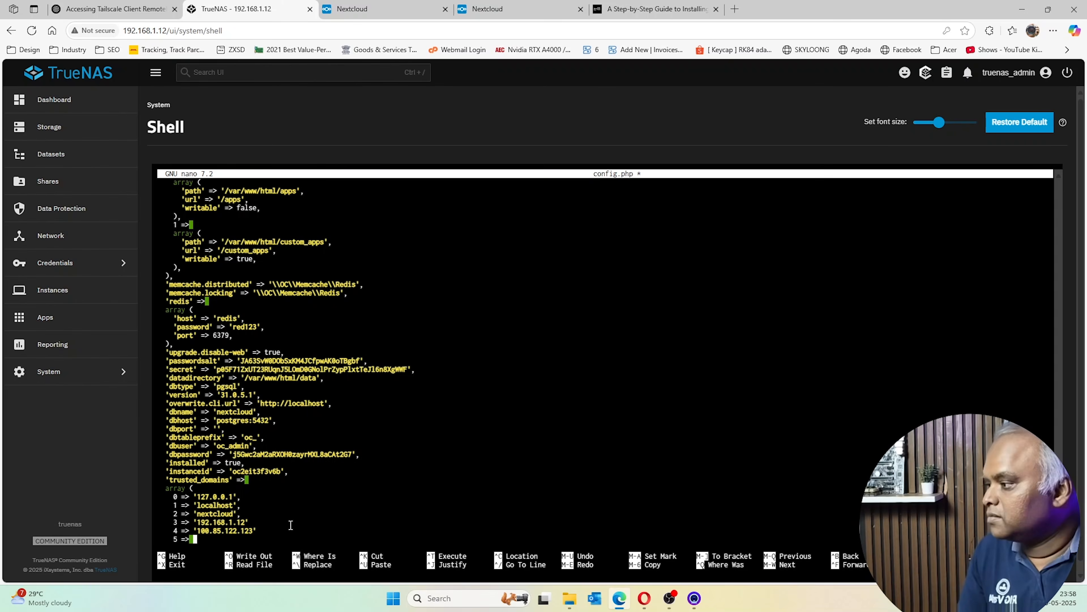
type("'")
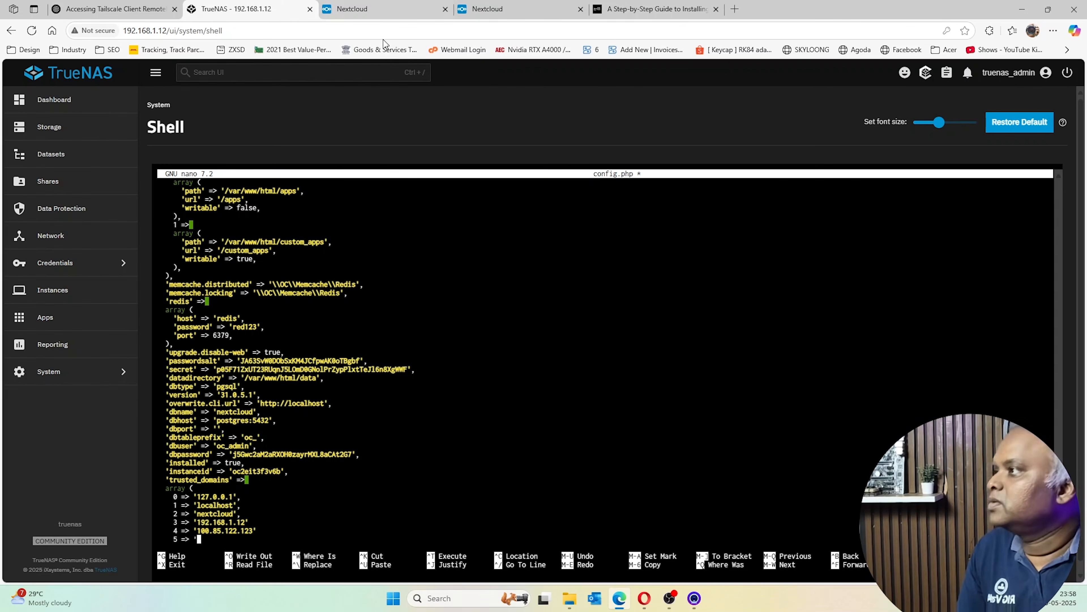
left_click(644, 598)
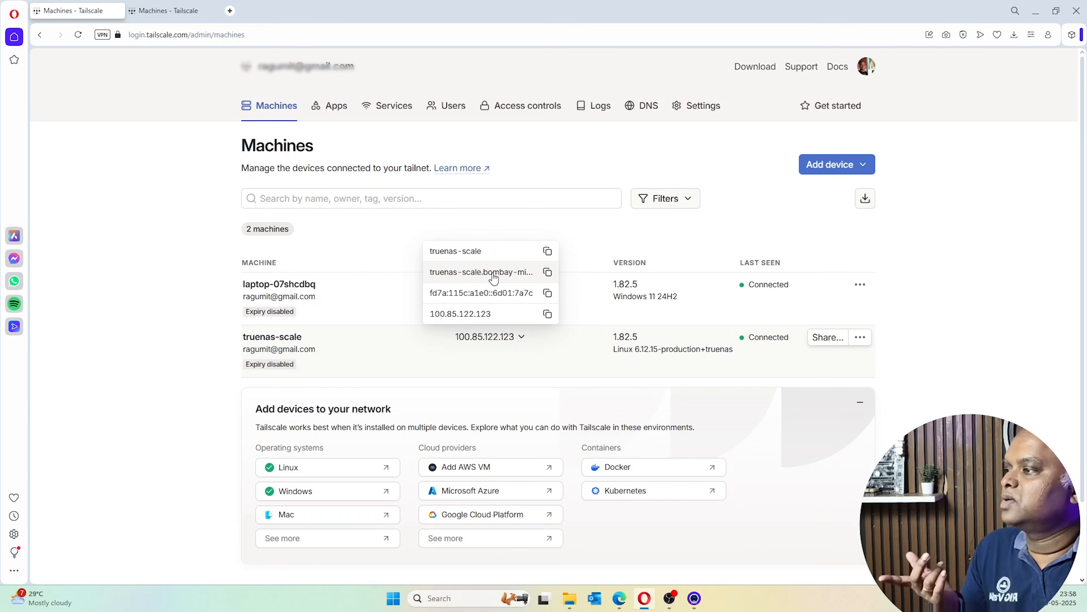
Copy truenas-scale's full Tailscale domain and find the tailnet name bombay-mintaka.ts.net under DNS
left_click(548, 274)
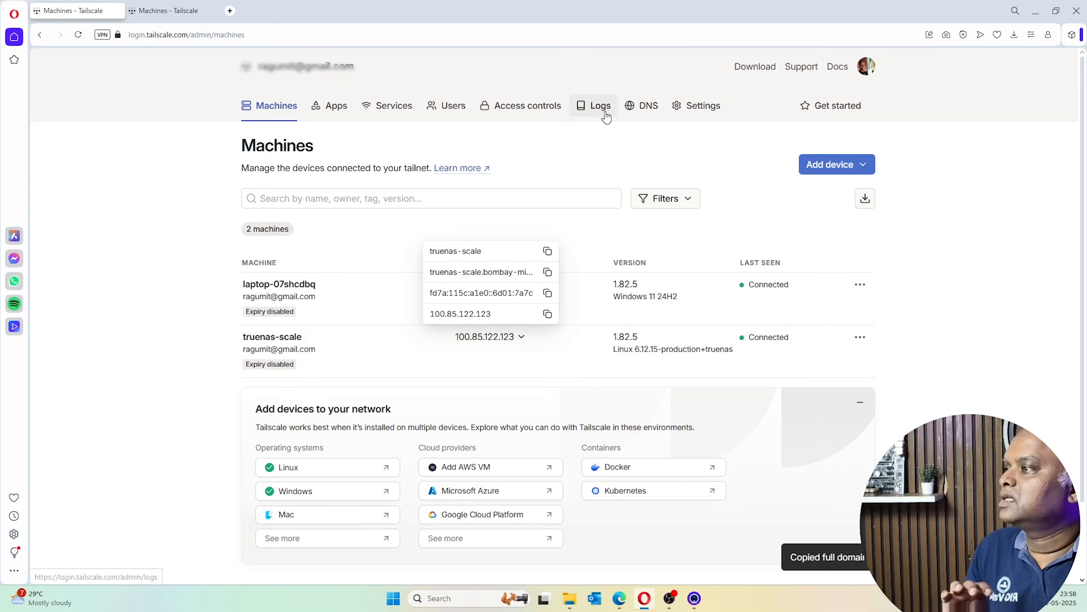
left_click(641, 106)
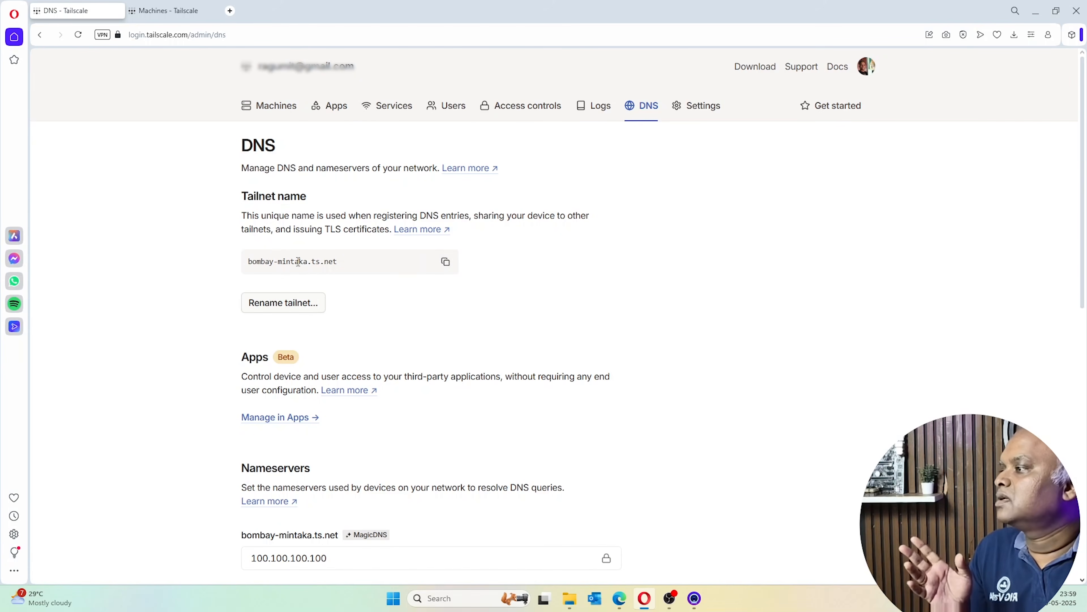
left_click_drag(348, 263, 247, 262)
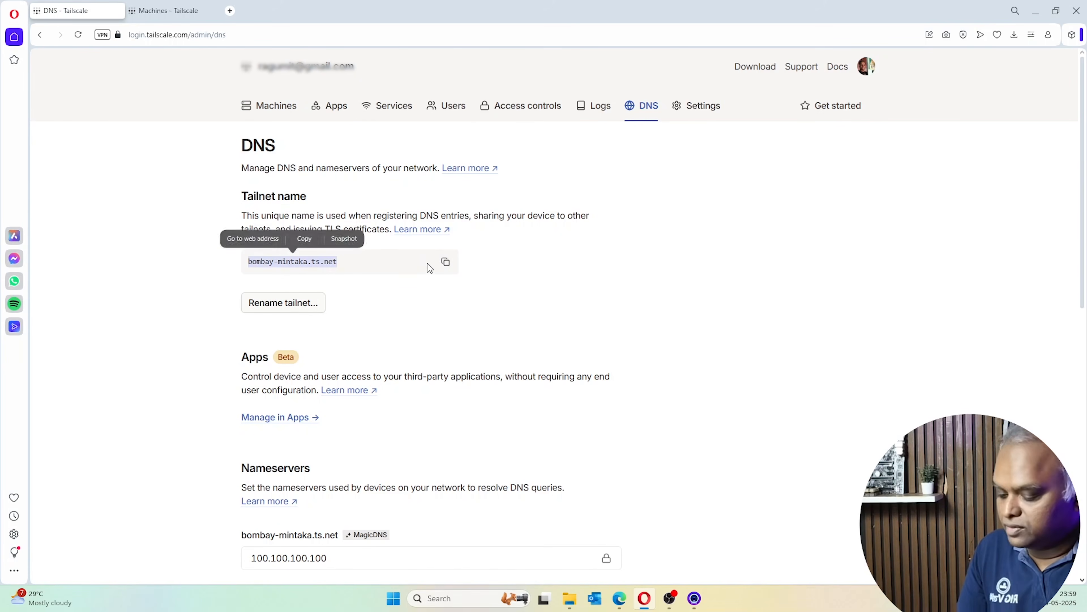
key("ctrl+Tab")
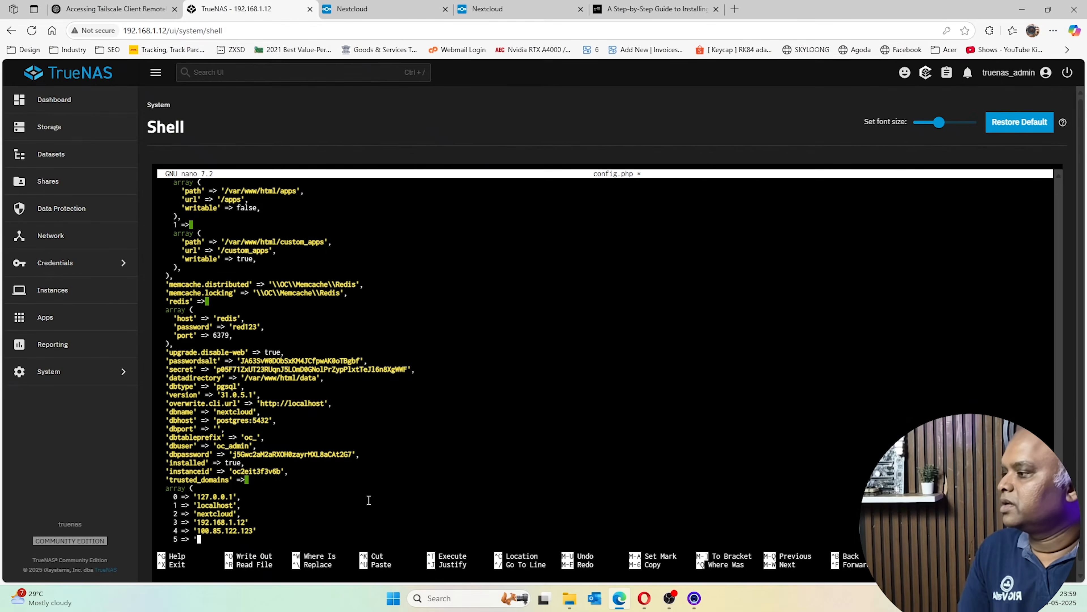
Complete entry 5 as 'truenas-scale.bombay-mintaka.ts.net' in trusted_domains
key("Down")
key("Down")
key("Down")
key("Up")
key("Up")
key("Up")
key("ctrl+z")
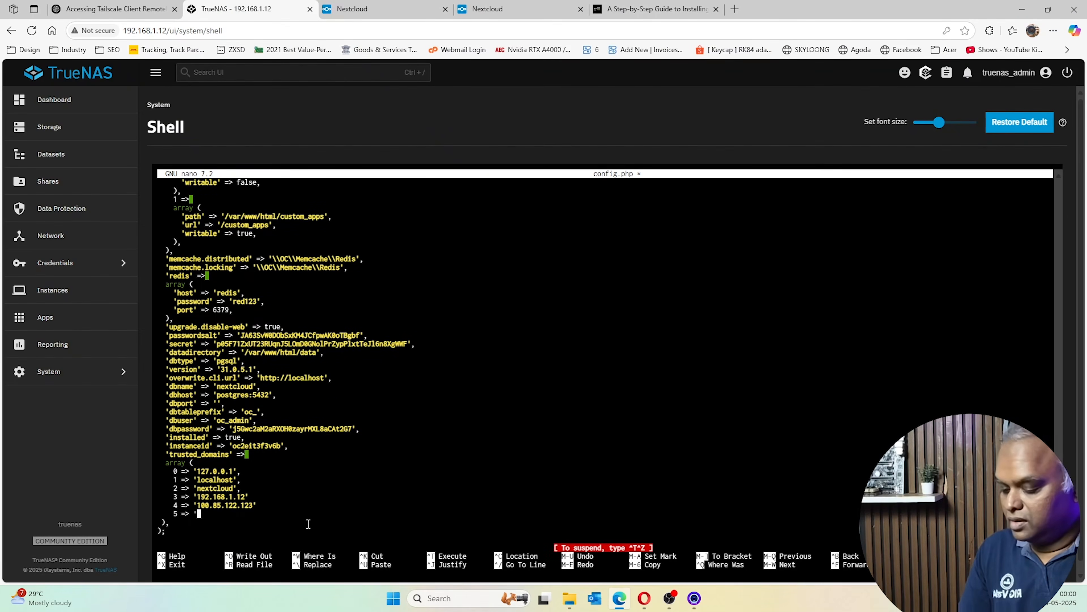
key("ctrl+v")
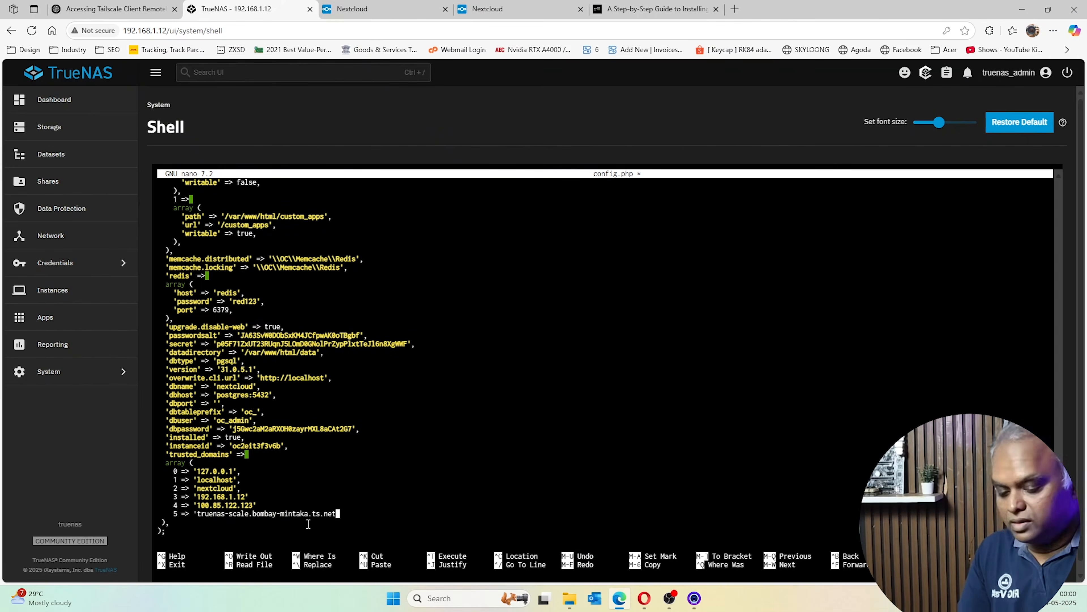
type("'")
key("Down")
key("Down")
key("Down")
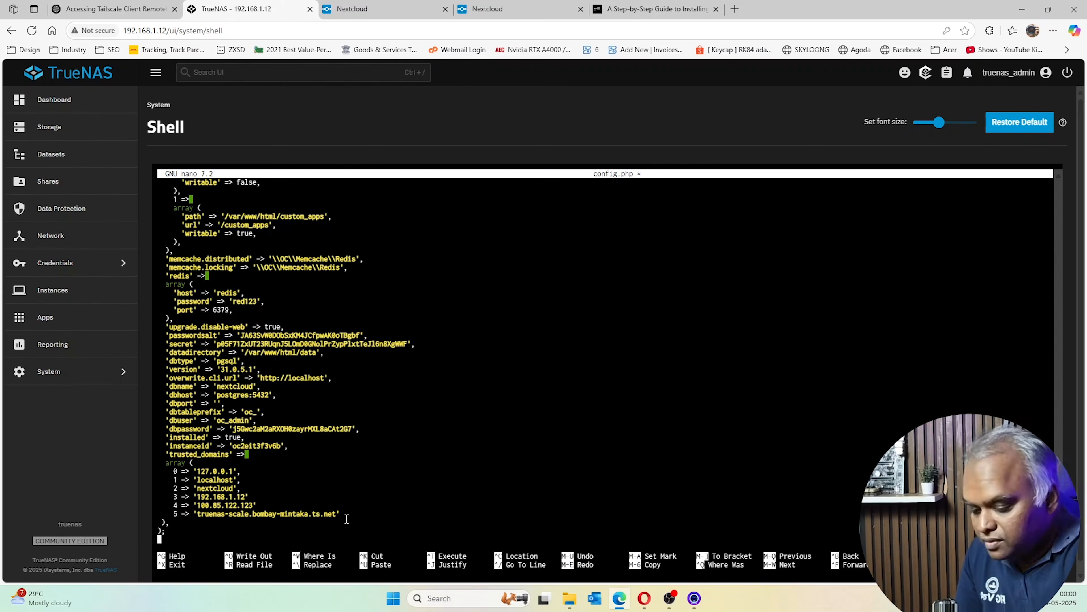
Save config.php under the same name and exit nano
key("ctrl+o")
key("Return")
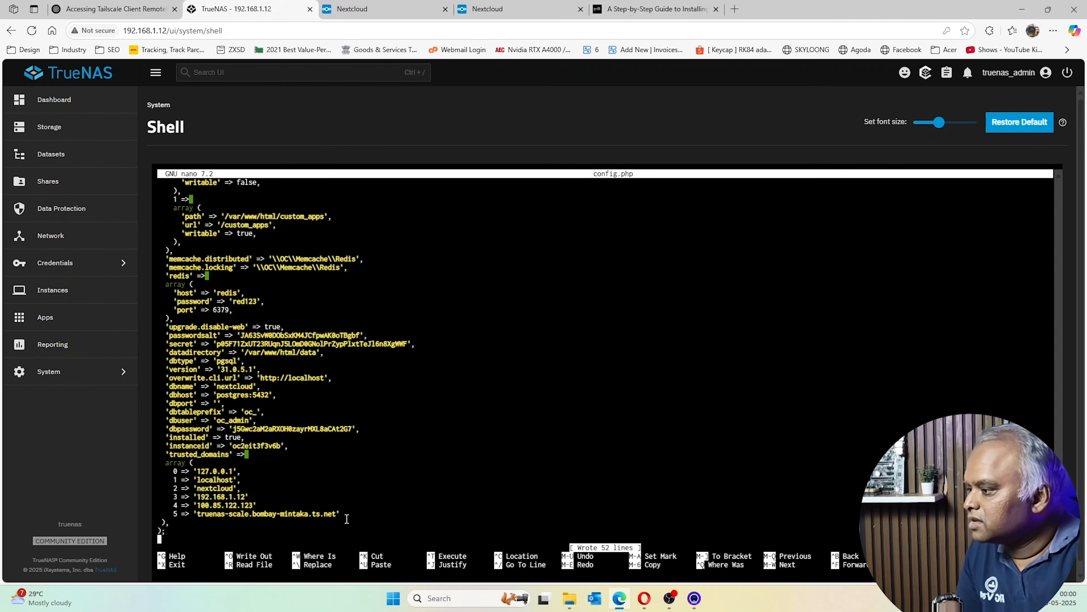
key("ctrl+x")
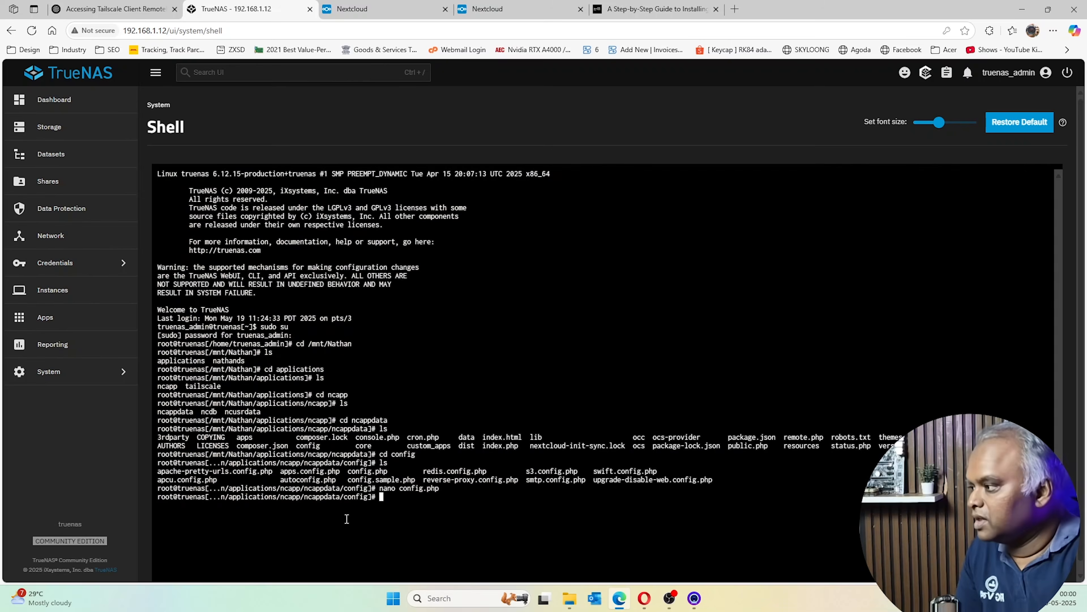
Leave the root shell and restart the nextcloud app from Installed apps
type("exit")
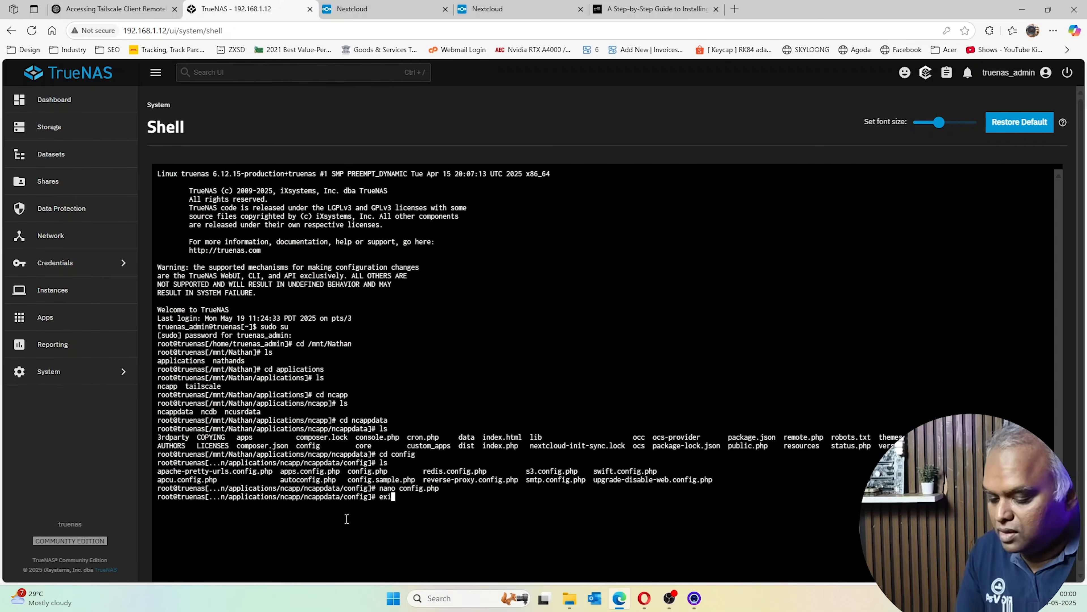
key("Return")
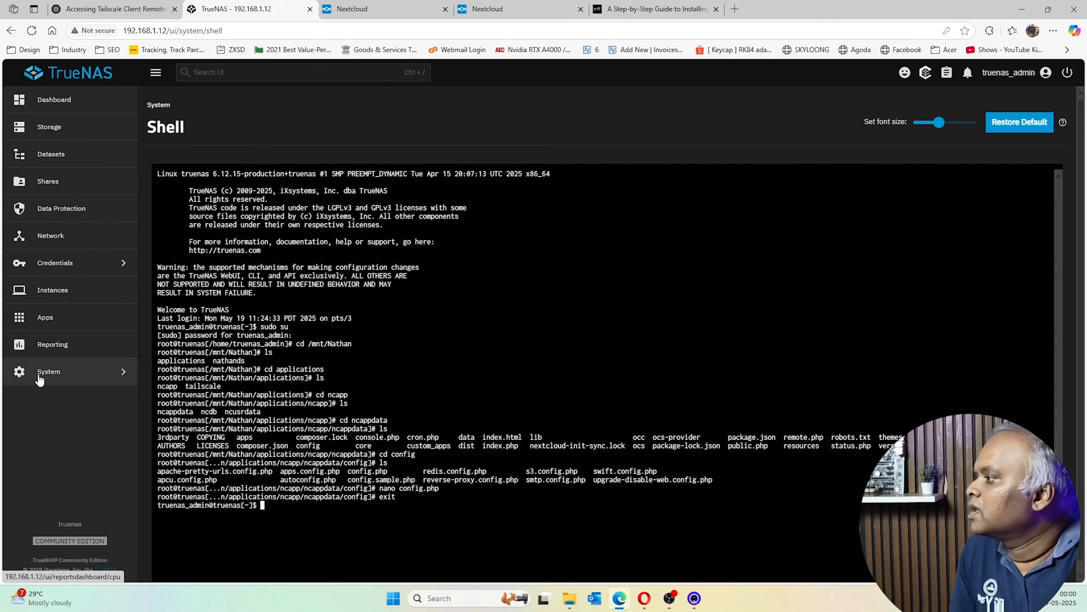
left_click(44, 317)
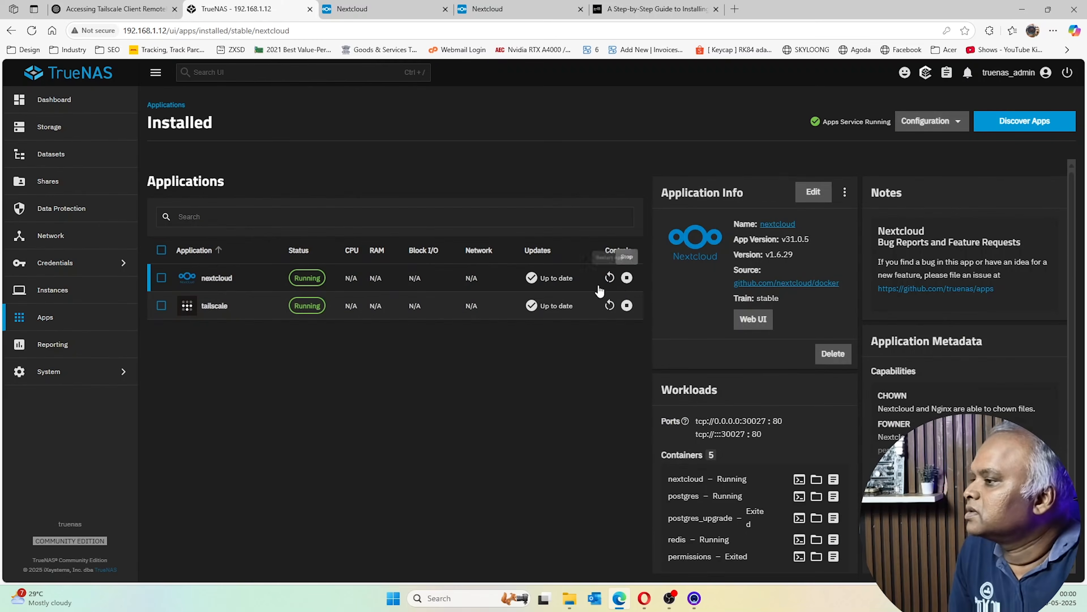
left_click(628, 277)
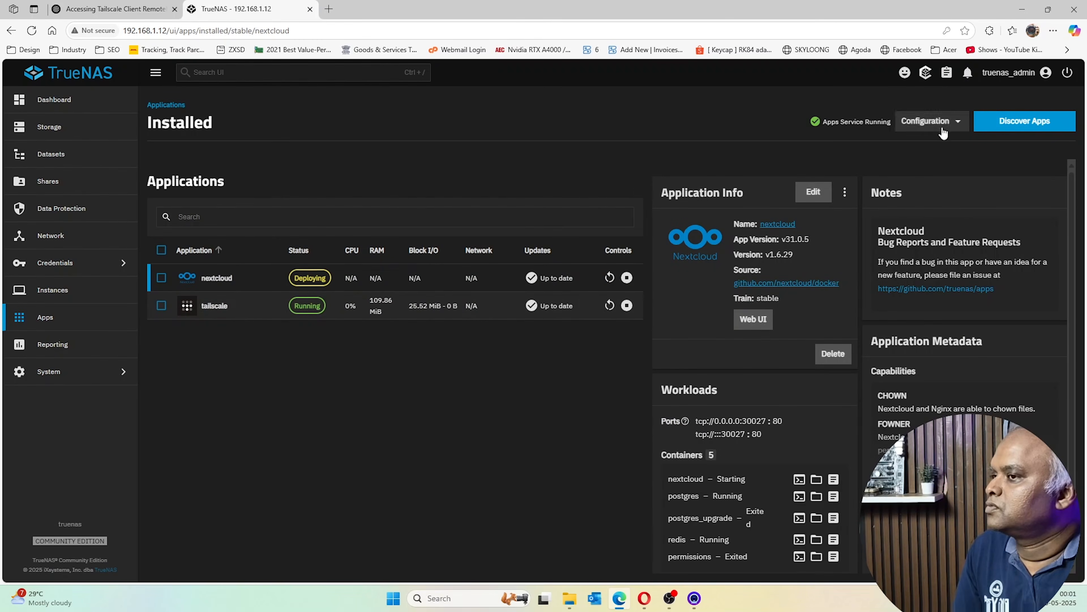
left_click(129, 5)
left_click(222, 9)
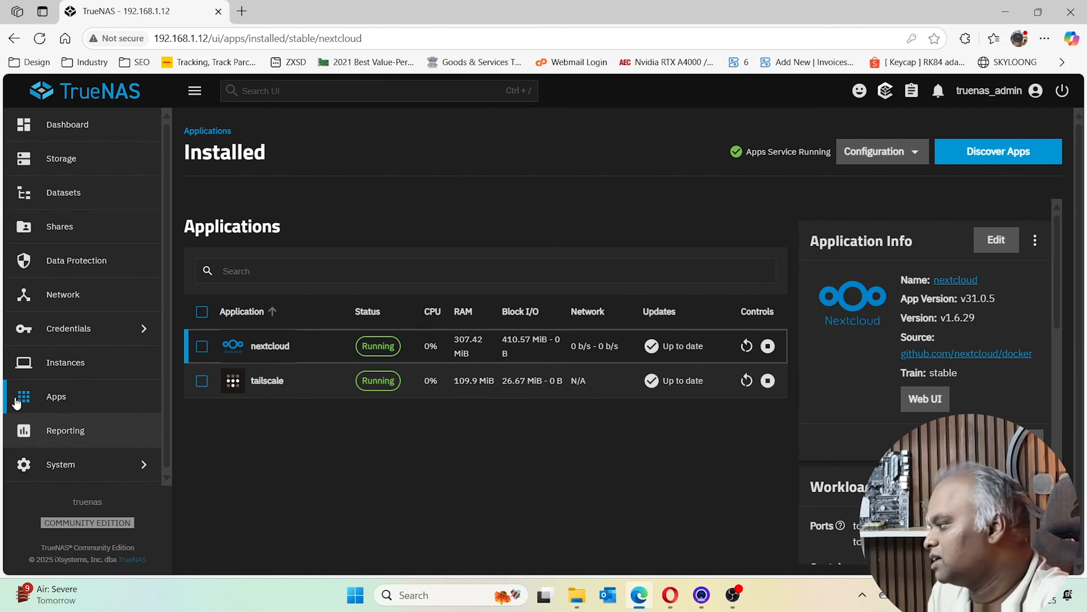
Reopen config.php in the System shell to confirm trusted_domains entries 0–5, then exit unchanged
left_click(61, 463)
left_click(231, 294)
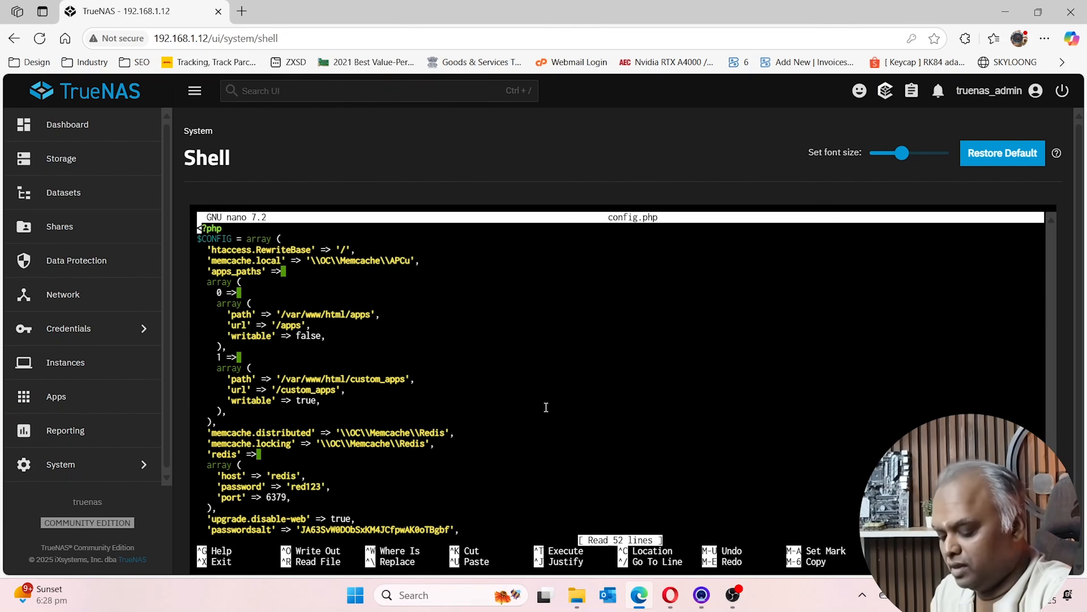
key("Down")
key("Down")
key("Down")
key("Down")
key("Down")
key("Down")
key("Down")
key("Down")
key("Down")
key("Down")
key("Down")
key("Down")
key("Down")
key("Down")
key("Down")
key("Down")
key("Down")
key("Down")
key("Down")
key("Down")
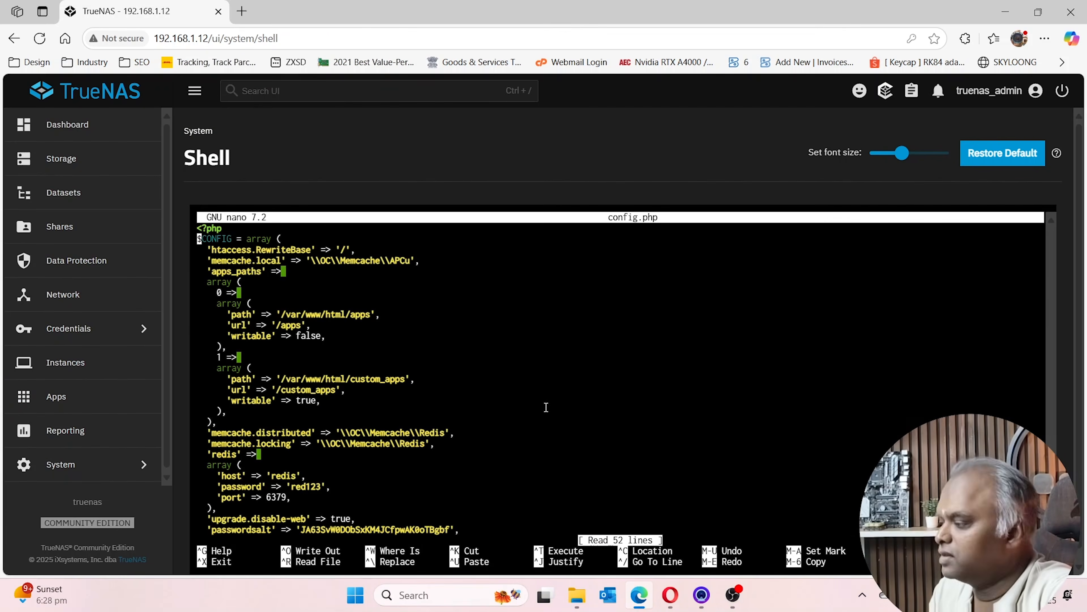
key("Down")
key("Down")
key("Down")
key("Down")
key("Down")
key("Down")
key("Down")
key("Down")
key("Down")
key("Down")
key("Down")
key("Down")
key("Down")
key("Down")
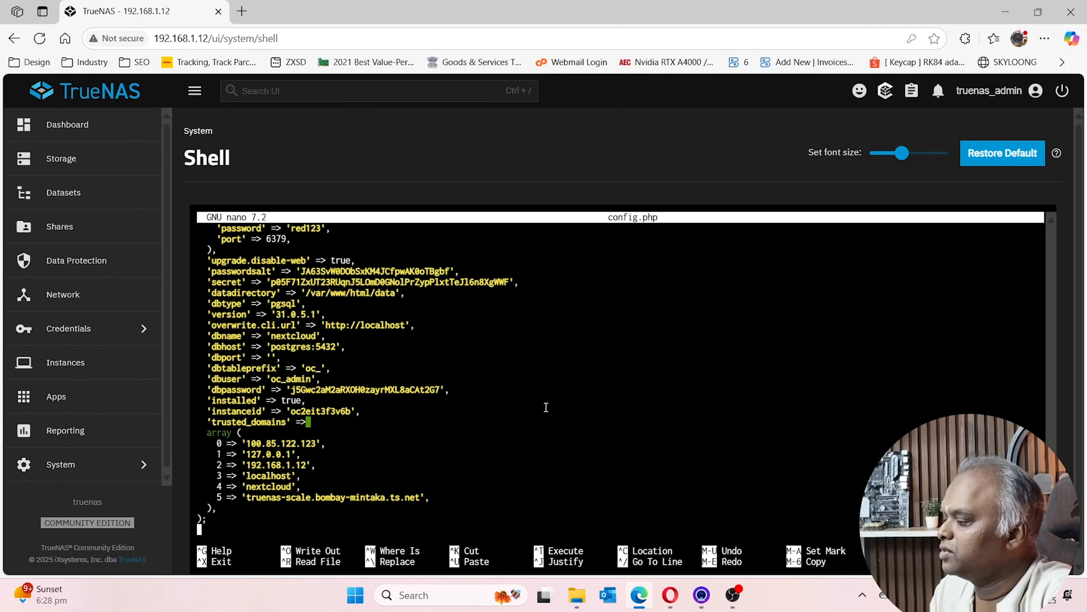
key("Up")
key("Up")
key("Up")
key("Up")
key("Right")
key("Right")
key("Right")
key("Right")
key("Right")
key("Right")
key("Right")
key("Right")
key("Right")
key("Right")
key("Right")
key("Right")
key("Right")
key("Right")
key("Right")
key("Right")
key("Right")
key("Right")
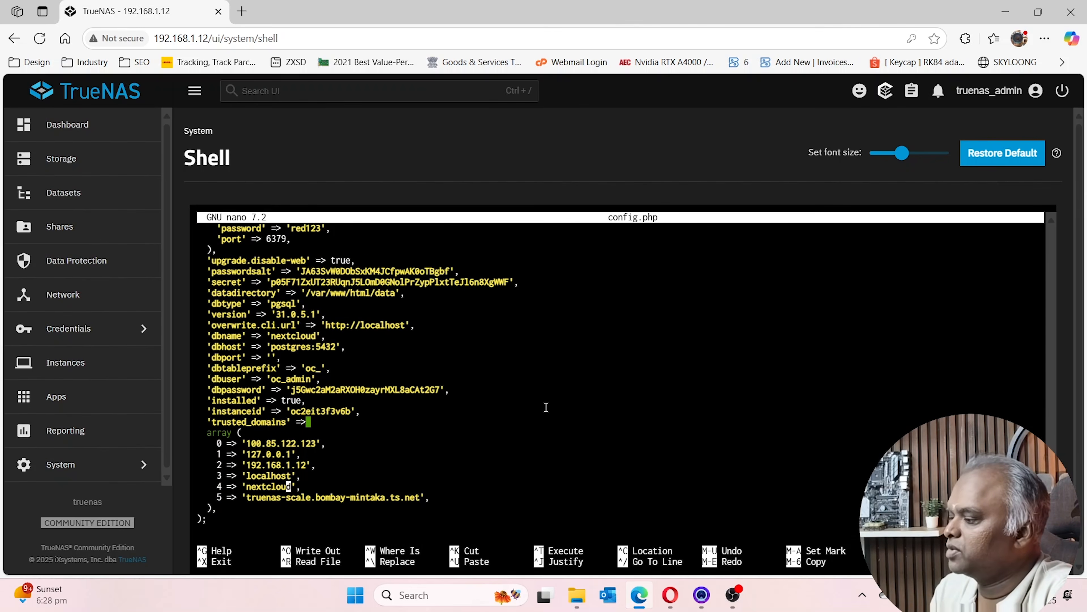
key("Down")
key("Right")
key("Right")
key("Right")
key("Right")
key("Right")
key("Right")
key("Right")
key("Right")
key("Right")
key("Right")
key("Right")
key("Right")
key("Right")
key("Right")
key("Right")
key("Right")
key("Right")
key("Right")
key("Right")
key("Right")
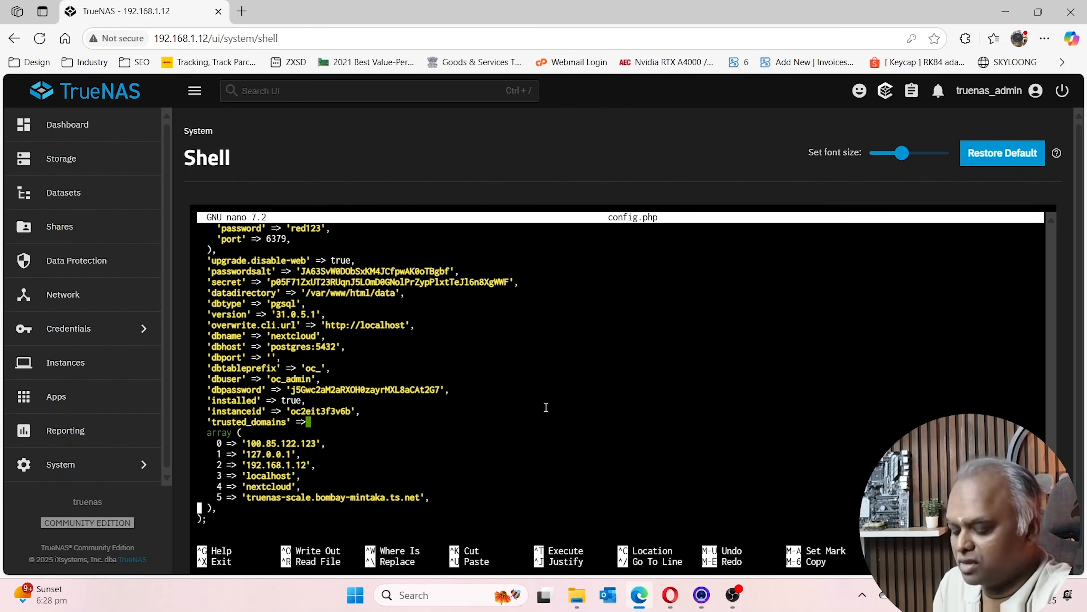
key("ctrl+x")
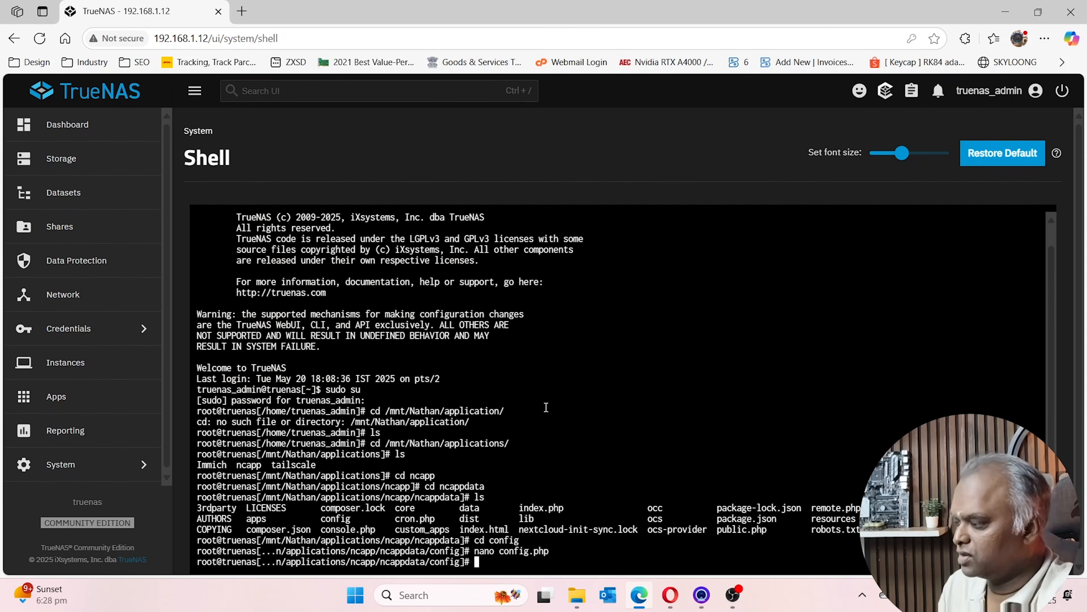
type("exit")
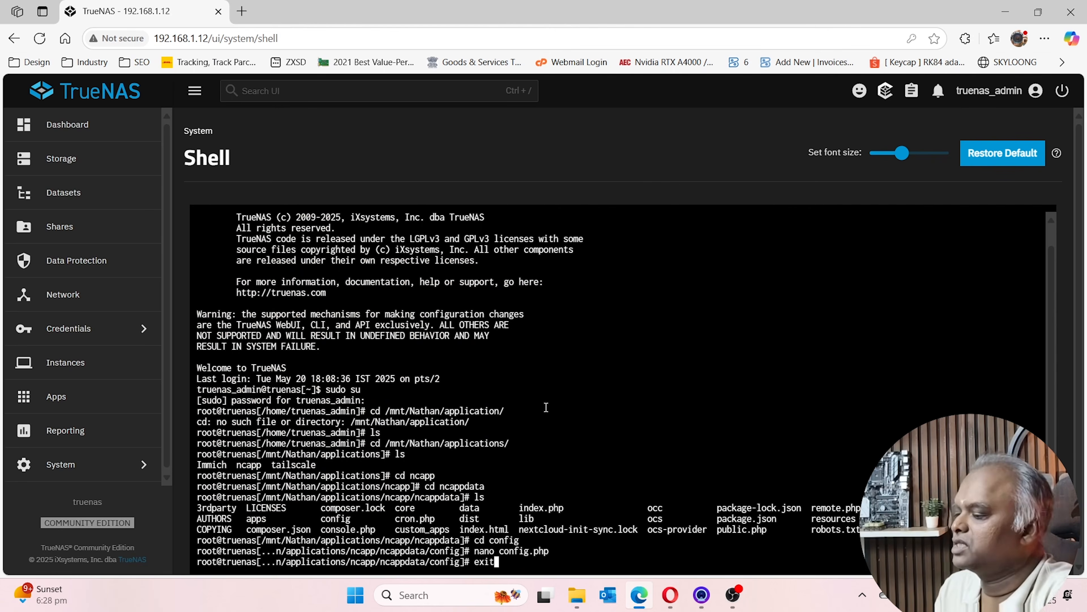
key("Return")
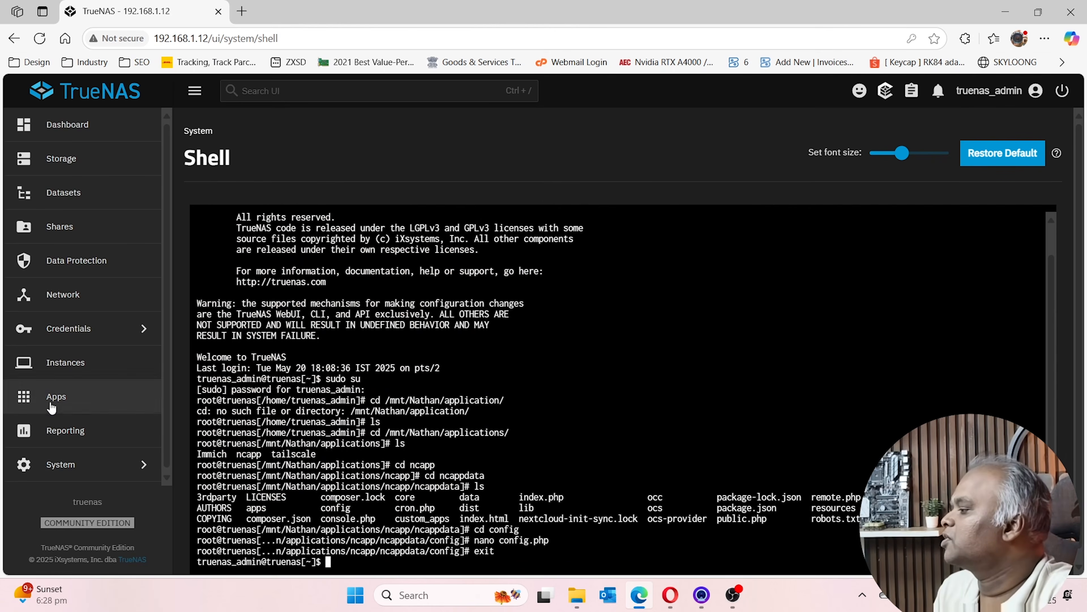
Open nextcloud's Web UI at 192.168.1.12:30027 and log in with the administrator account
left_click(55, 397)
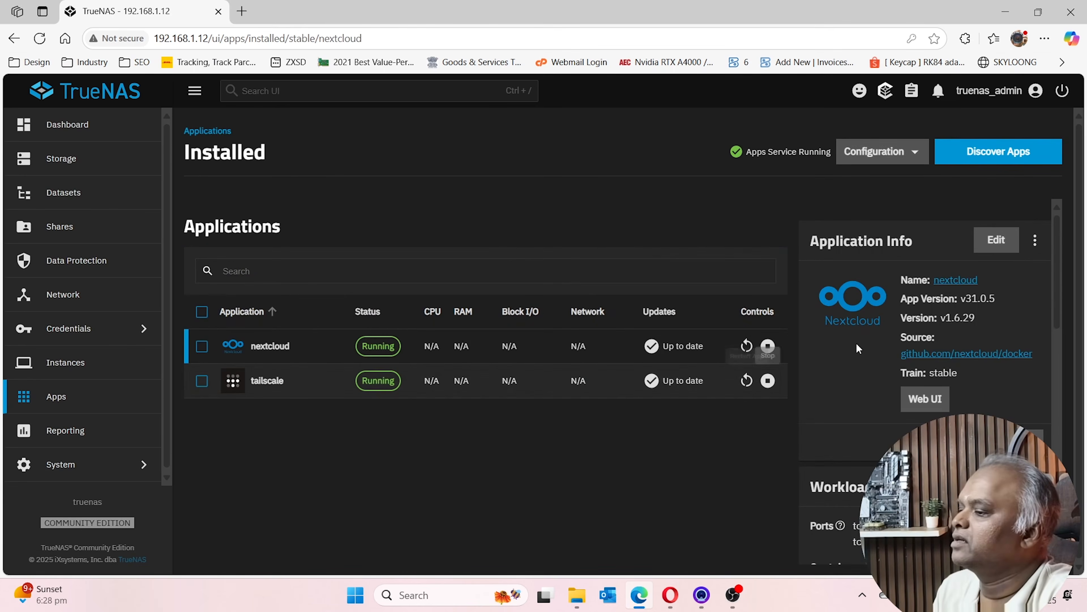
left_click(925, 399)
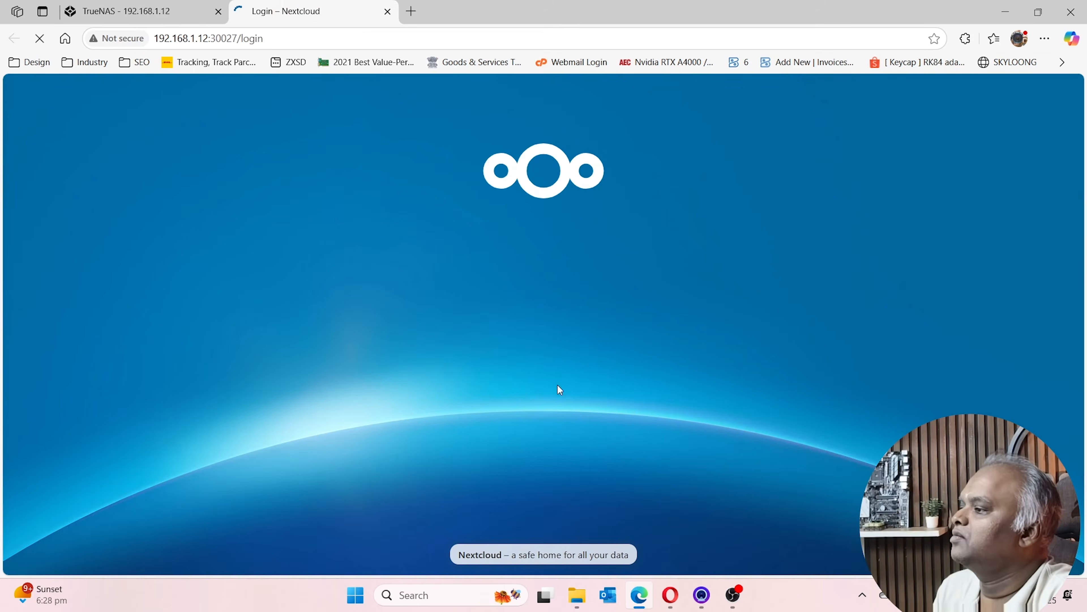
left_click(508, 282)
type("a")
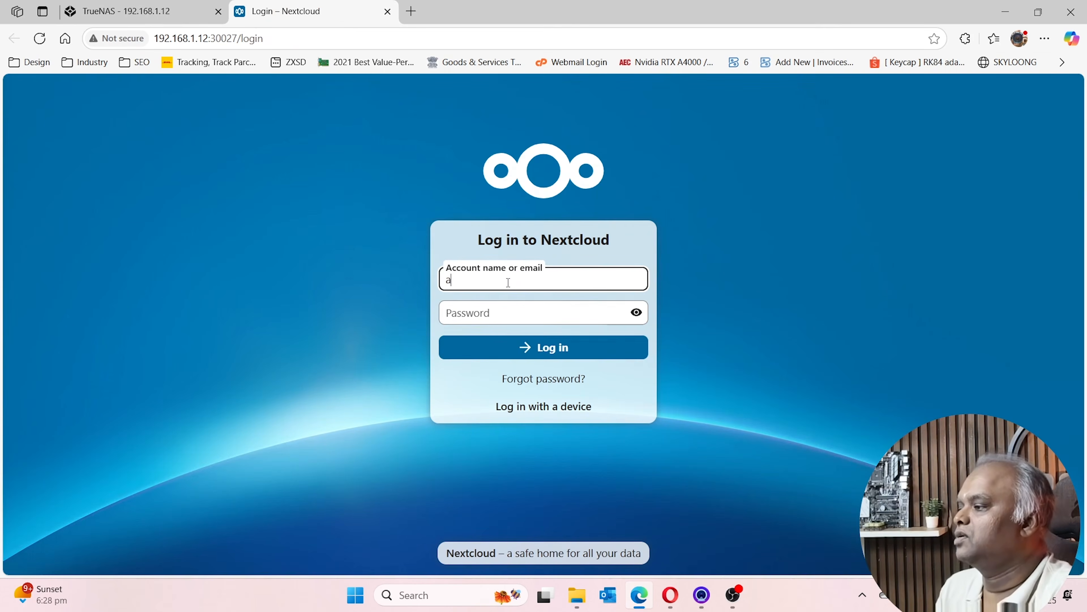
type("DMIN")
key("Tab")
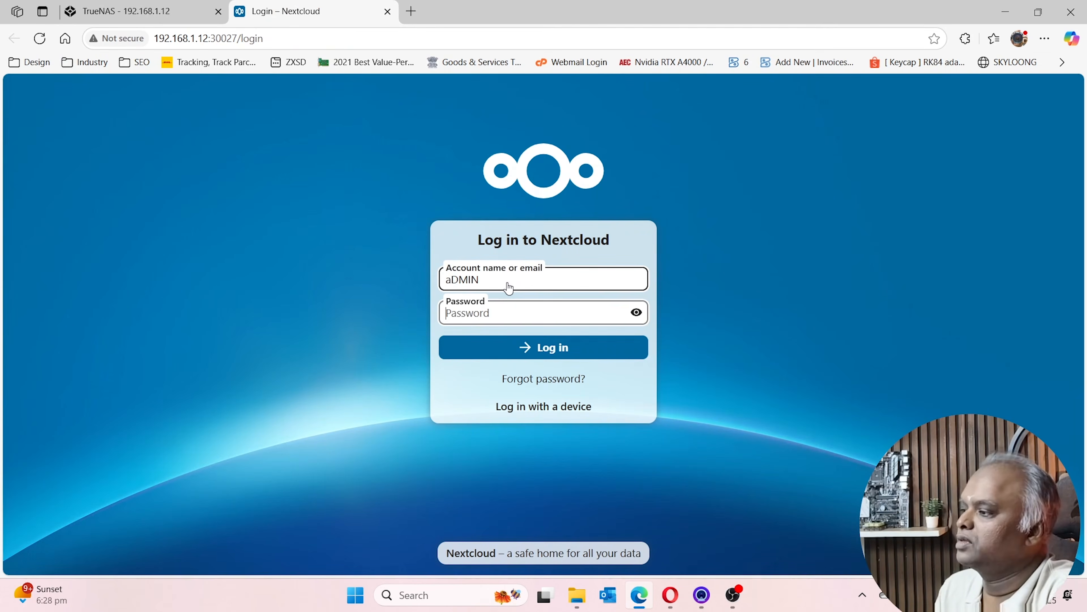
left_click(508, 283)
key("BackSpace")
key("BackSpace")
key("BackSpace")
key("BackSpace")
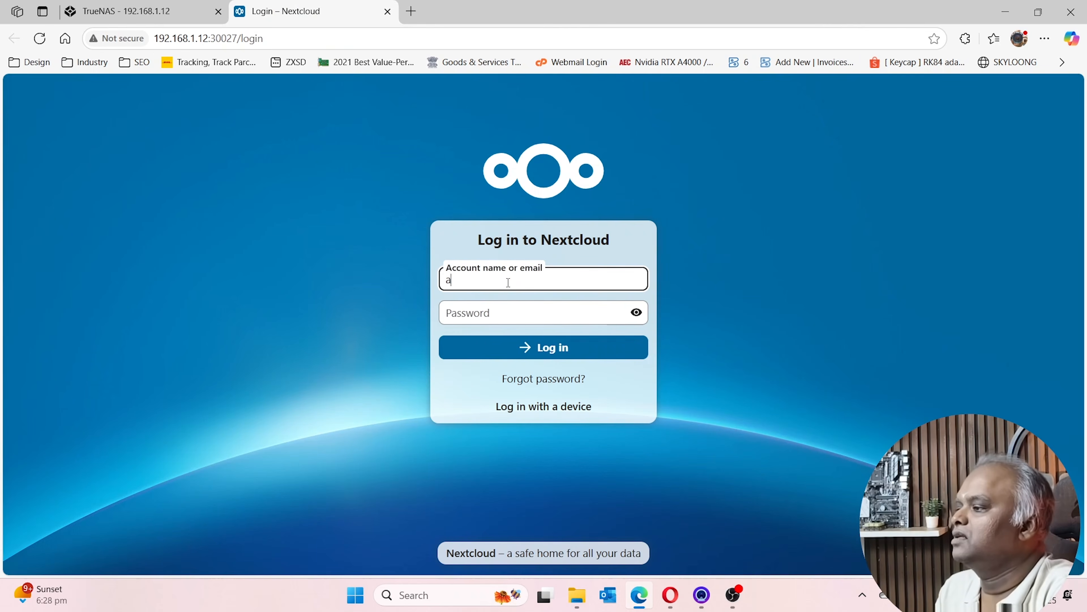
type("dmin")
key("Tab")
type("admin")
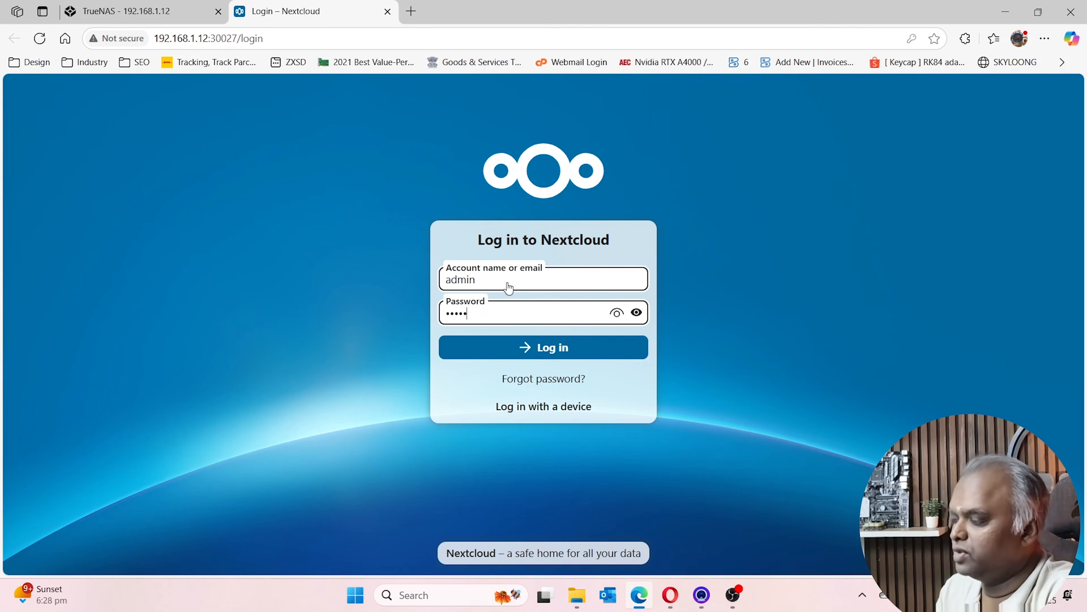
type("234")
key("Return")
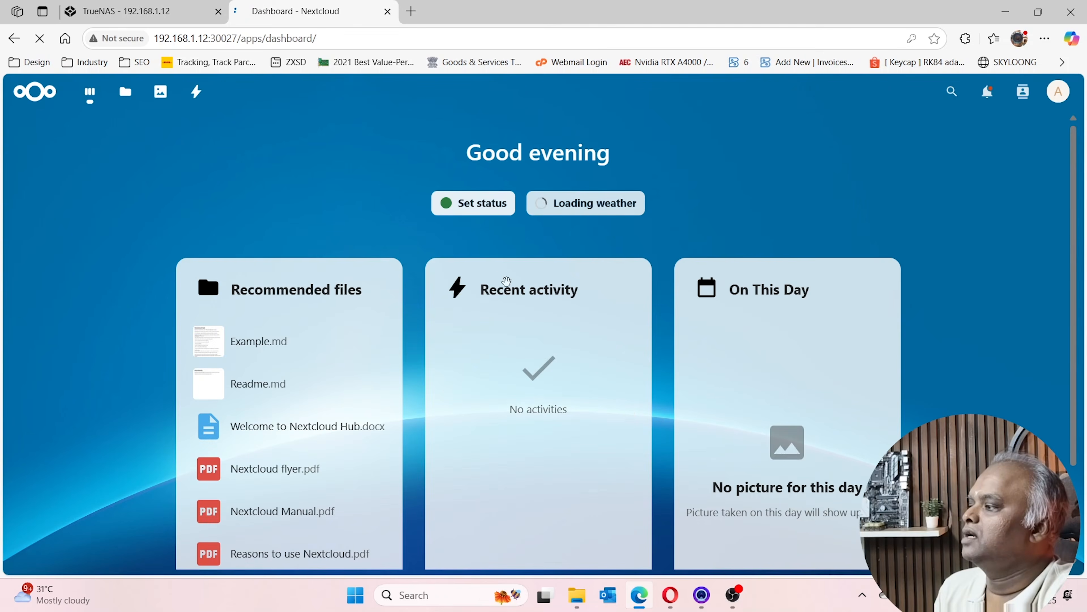
Check the Tailscale tray menu, close it, and select the current Nextcloud URL
left_click(974, 595)
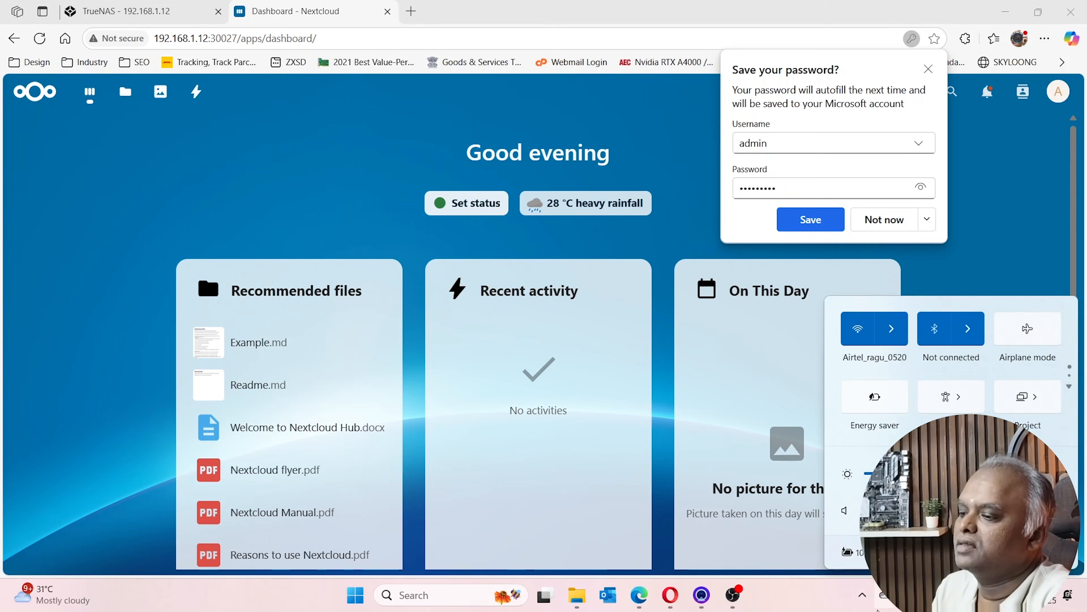
left_click(862, 595)
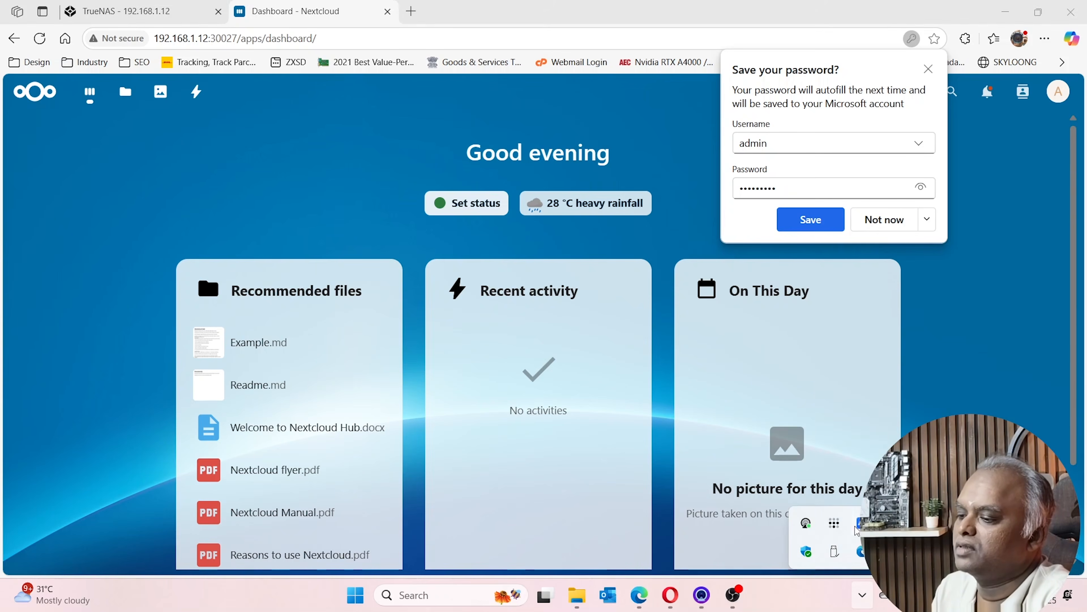
left_click(835, 523)
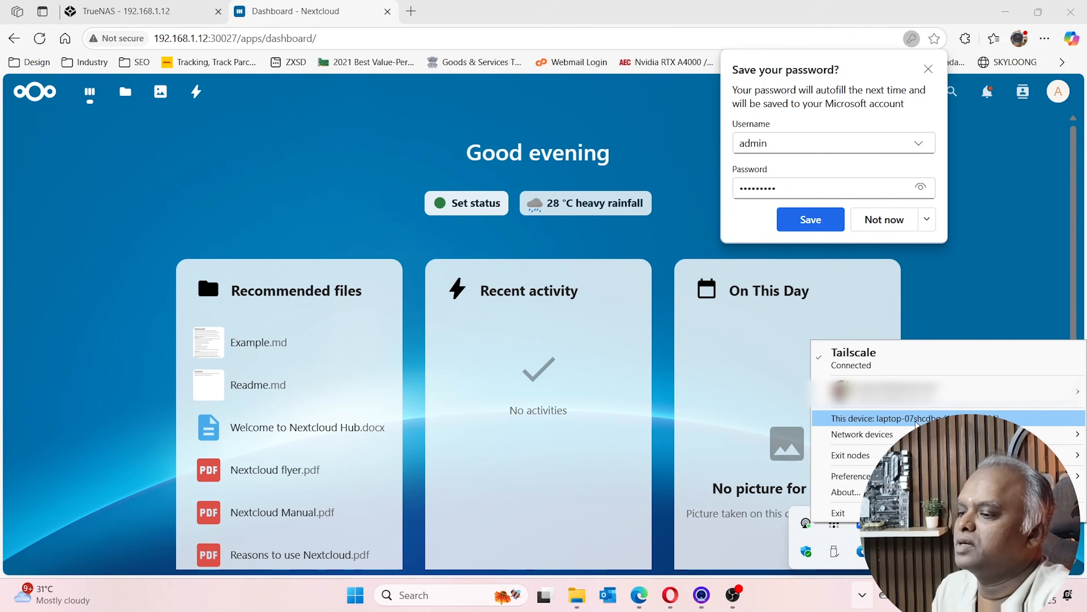
mouse_move(899, 434)
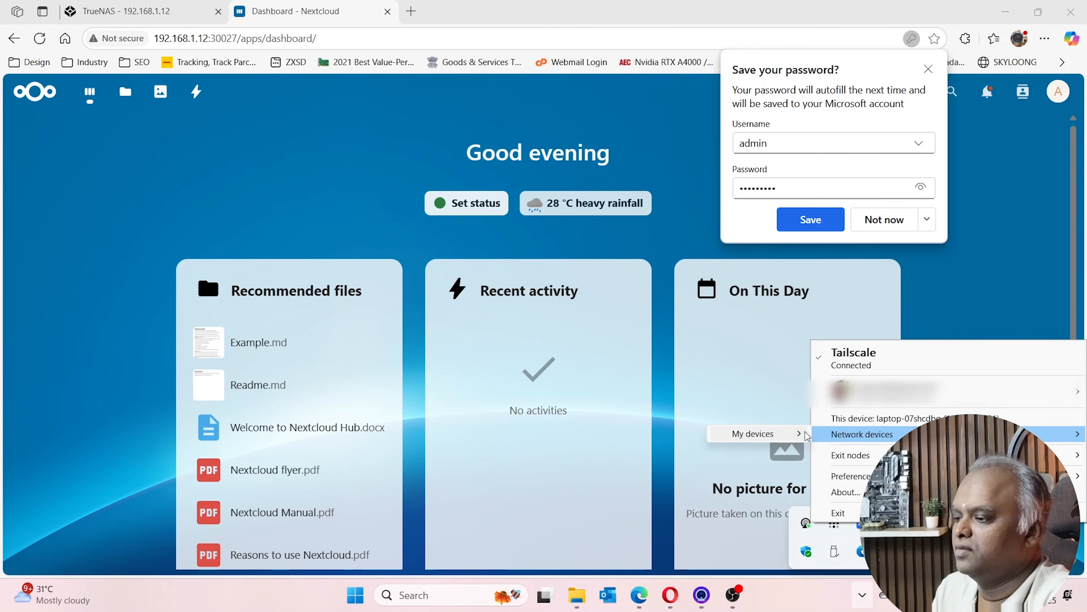
mouse_move(795, 435)
left_click(873, 453)
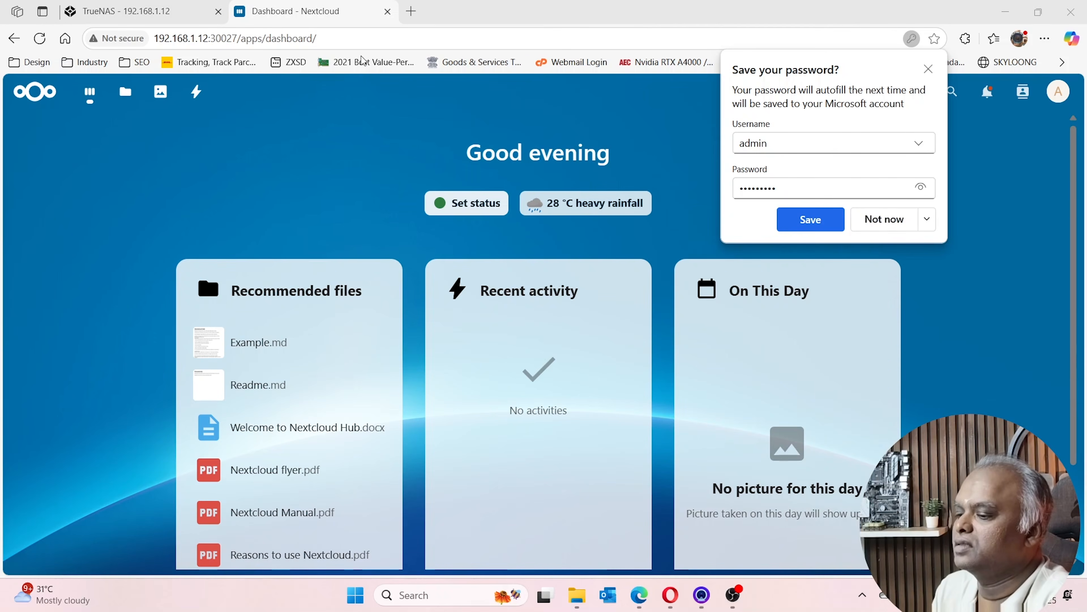
left_click(379, 29)
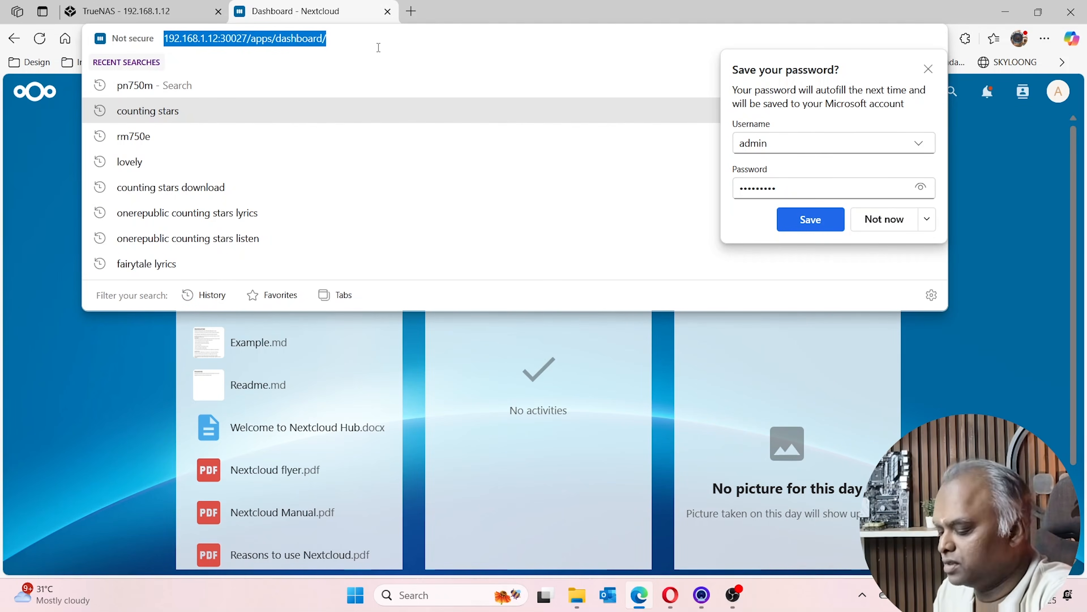
Load Nextcloud at 100.85.122.123:30027 and verify the laptop's Wi-Fi connection
type("100.85.122.123:30027")
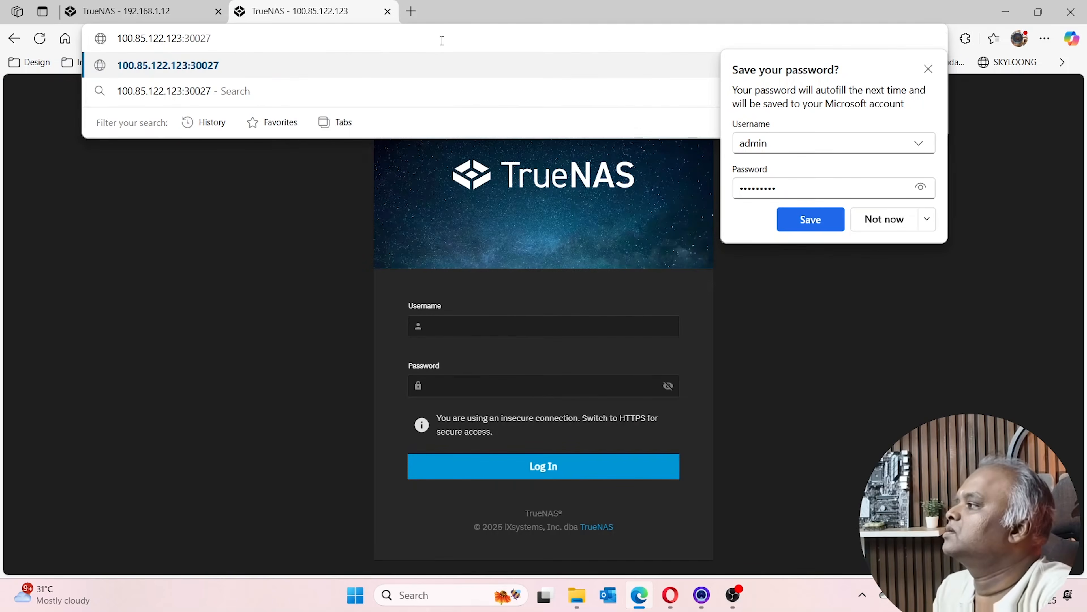
key("Return")
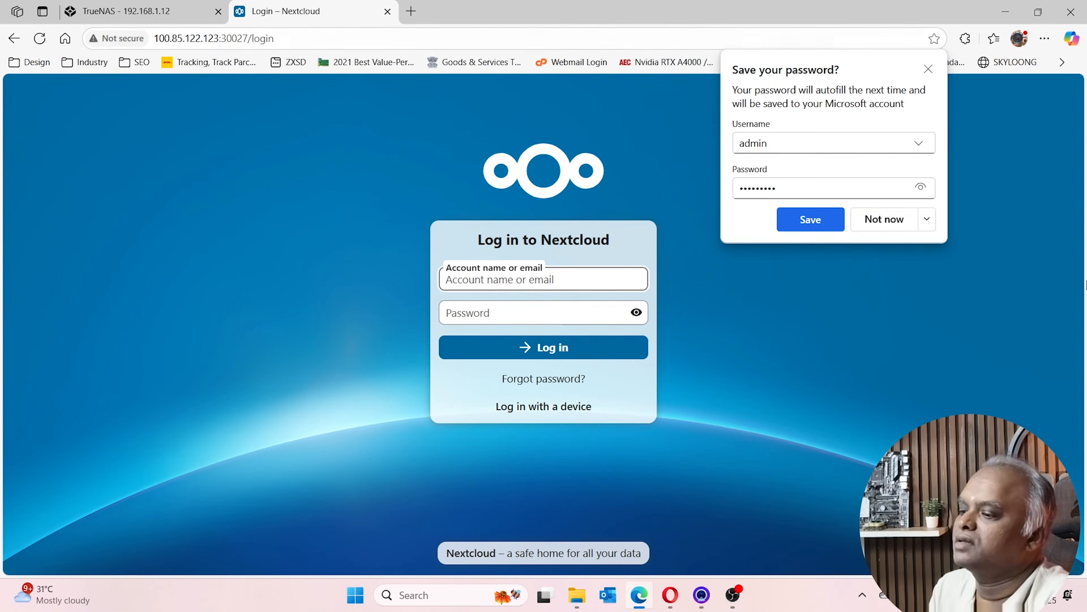
left_click(960, 595)
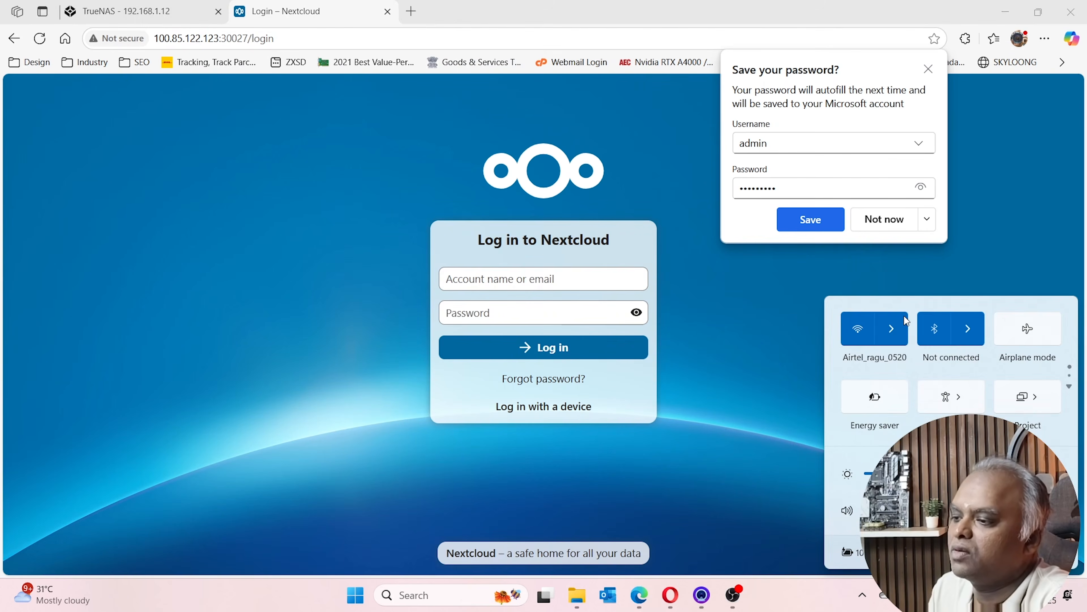
left_click(903, 333)
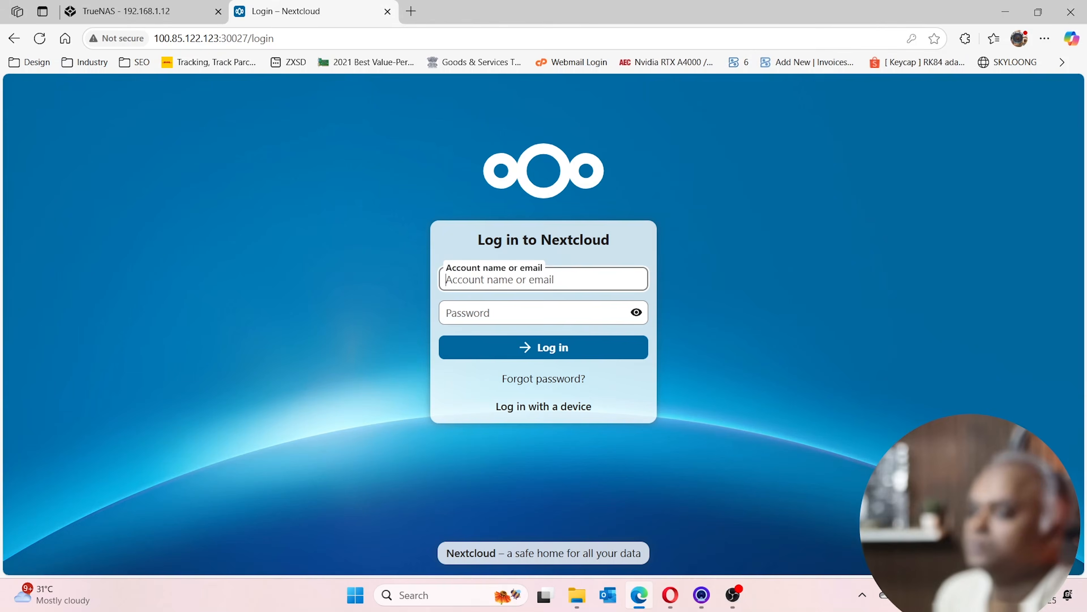
left_click(888, 596)
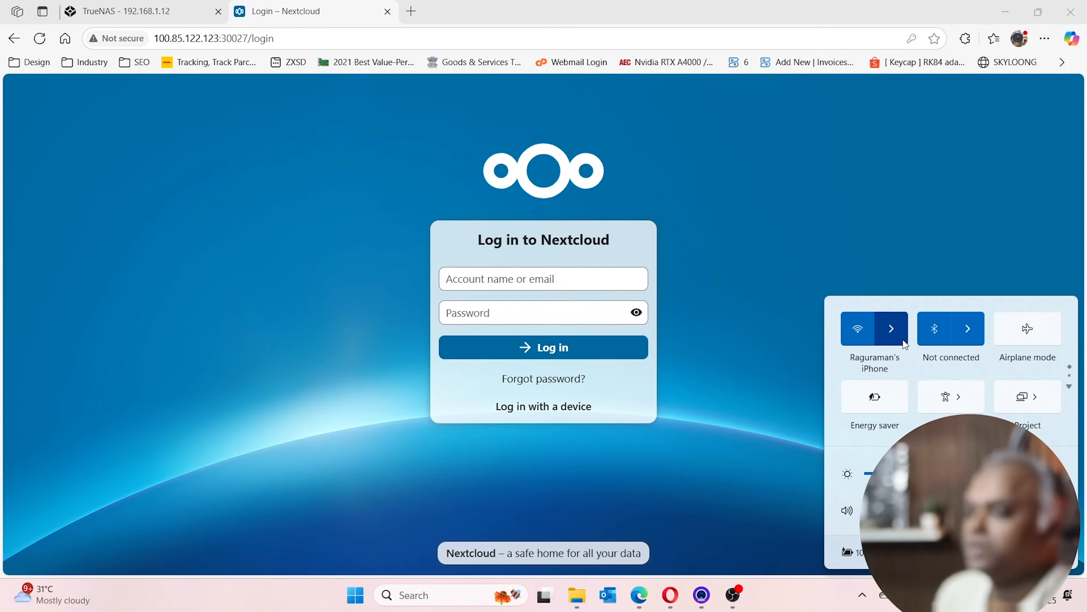
left_click(301, 40)
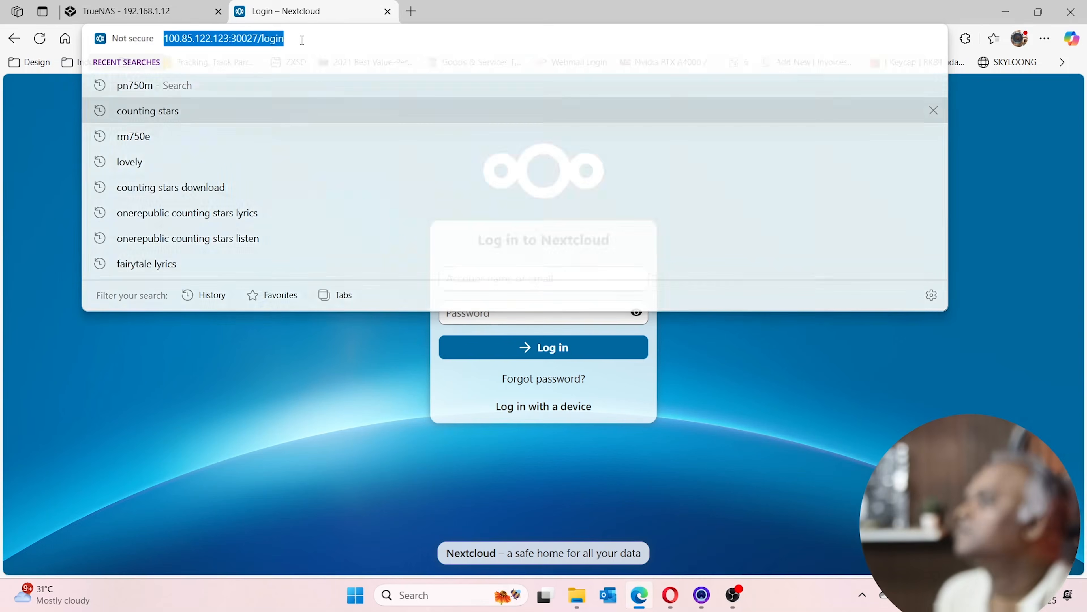
Load TrueNAS at the Tailscale address 100.85.122.123, correcting the mistyped address
key("BackSpace")
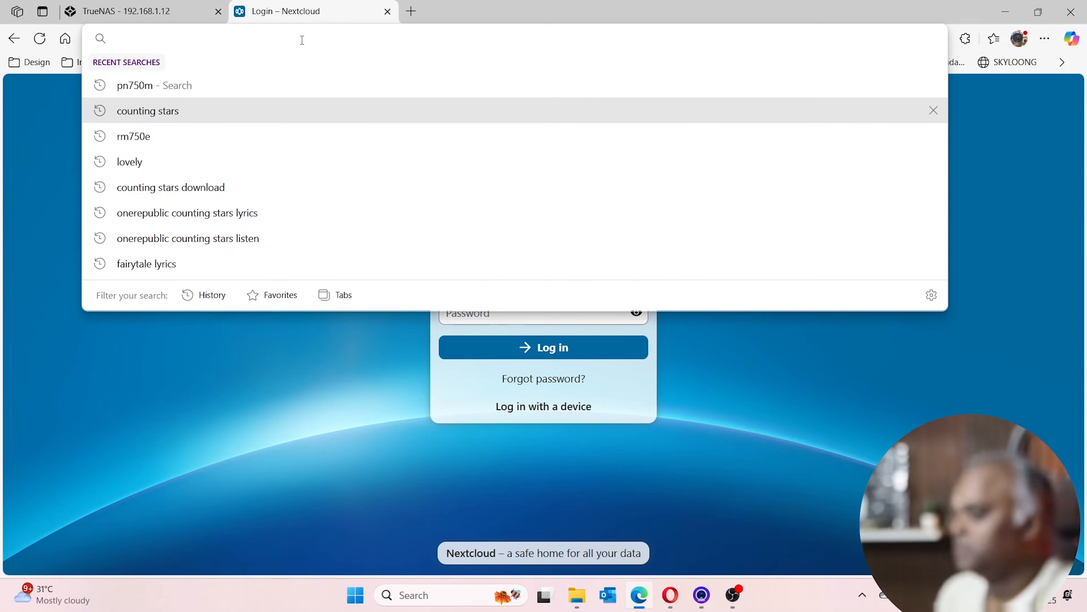
type("192")
key("Return")
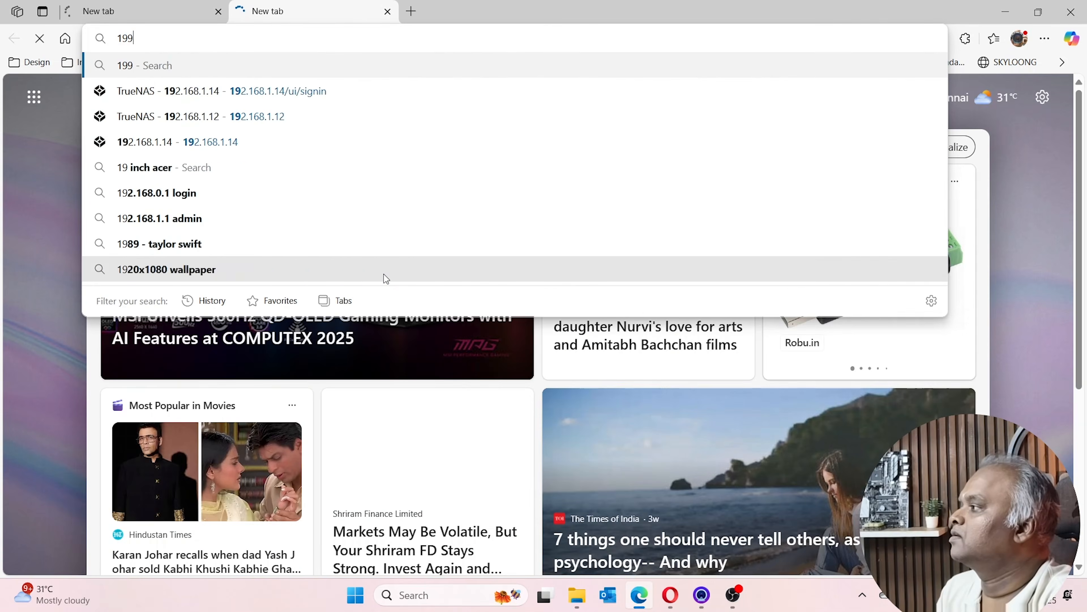
key("BackSpace")
type("00.85.122.123")
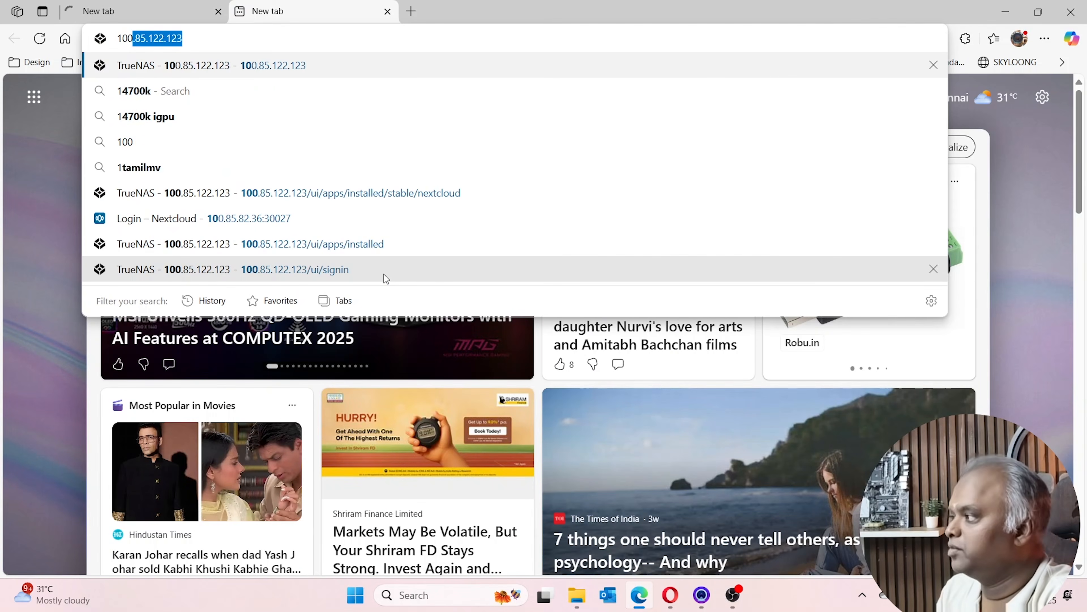
key("Return")
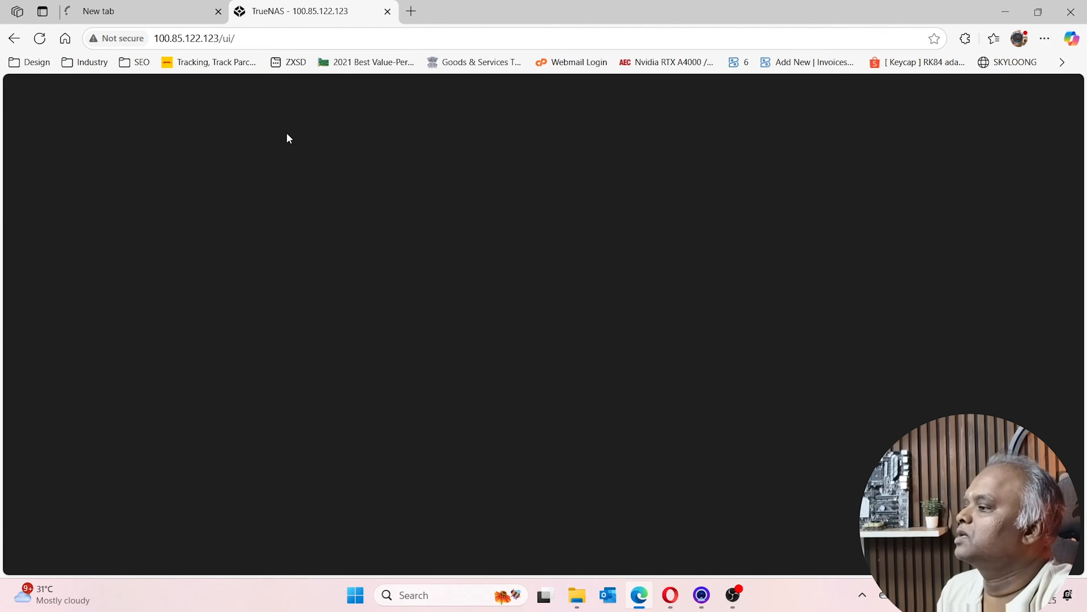
Open Nextcloud at 100.85.122.123:30027 in a new tab
left_click(411, 11)
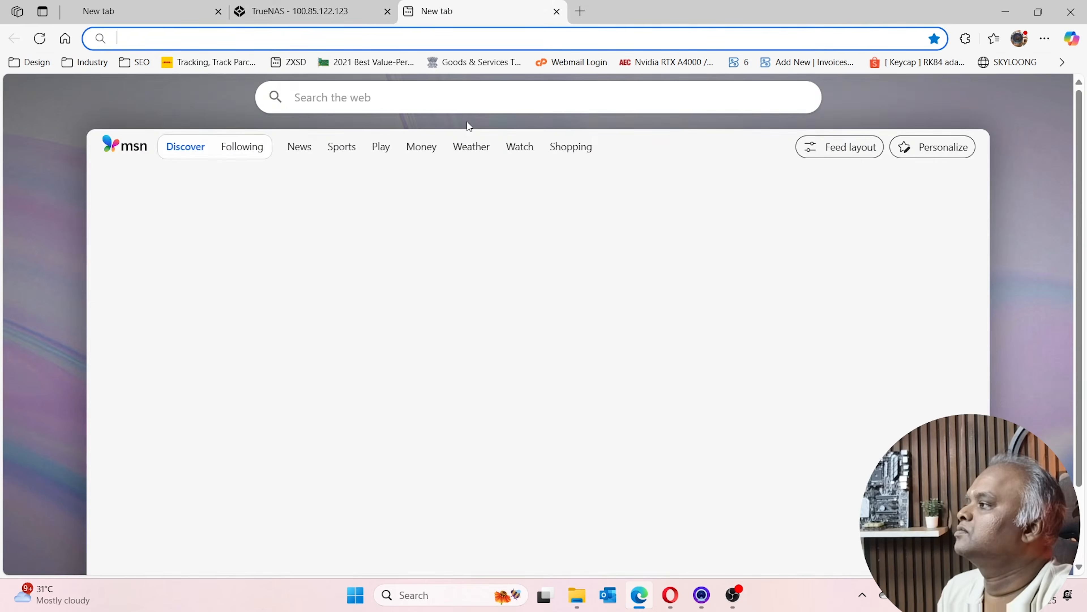
type("100")
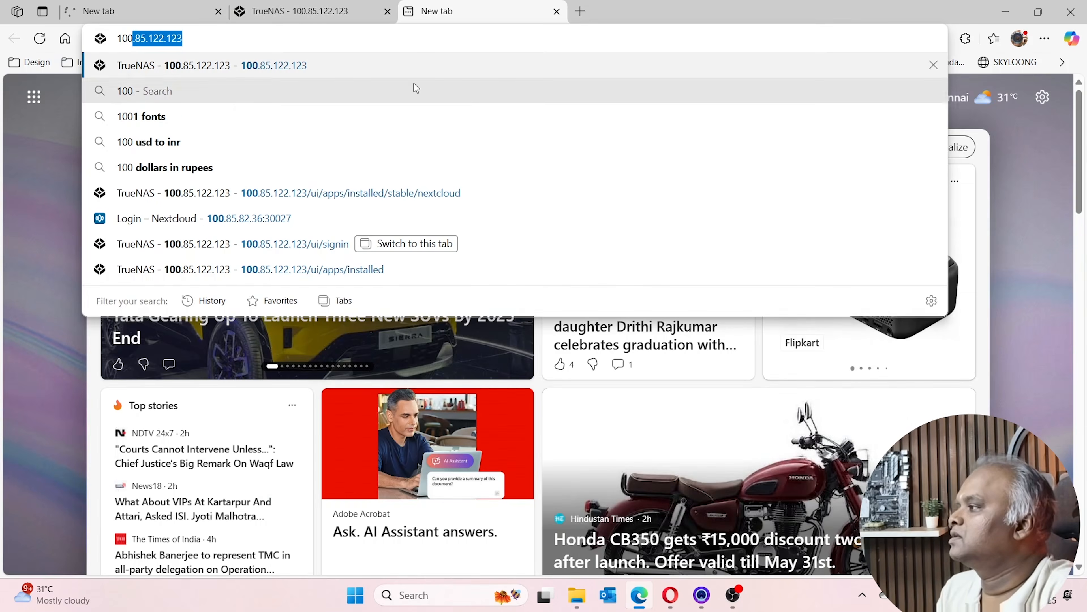
type(".85.122.123:30027")
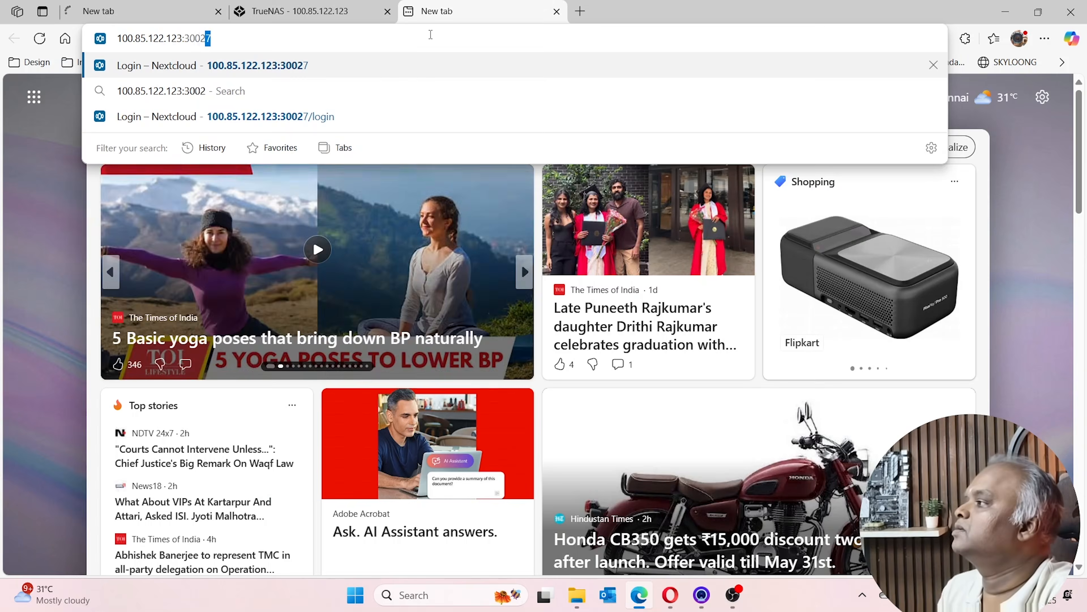
key("Return")
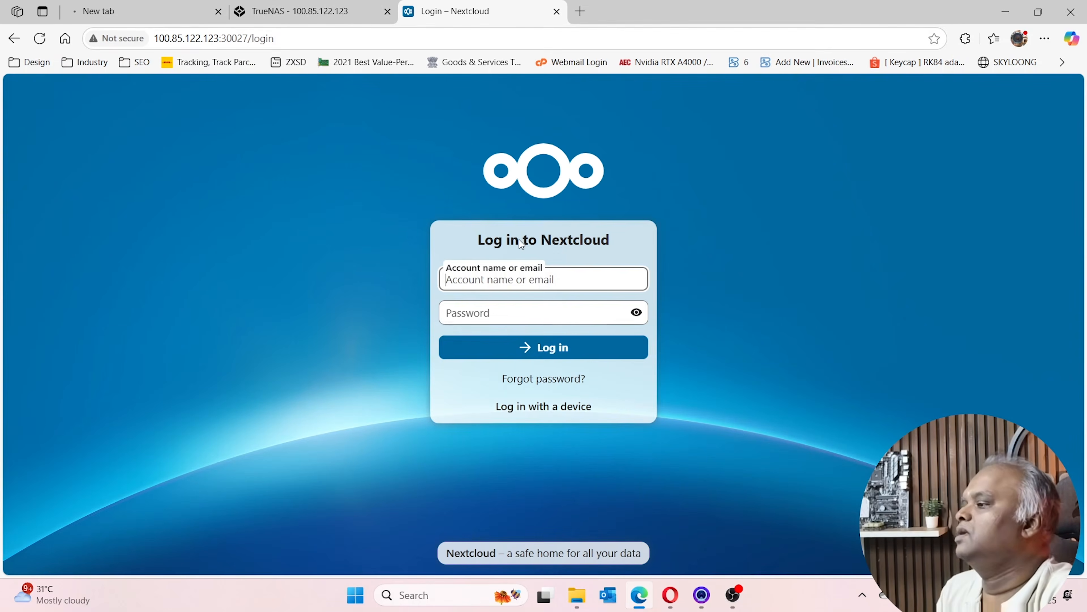
Log in to Nextcloud with the admin username and its password
type("admin")
key("Tab")
type("••")
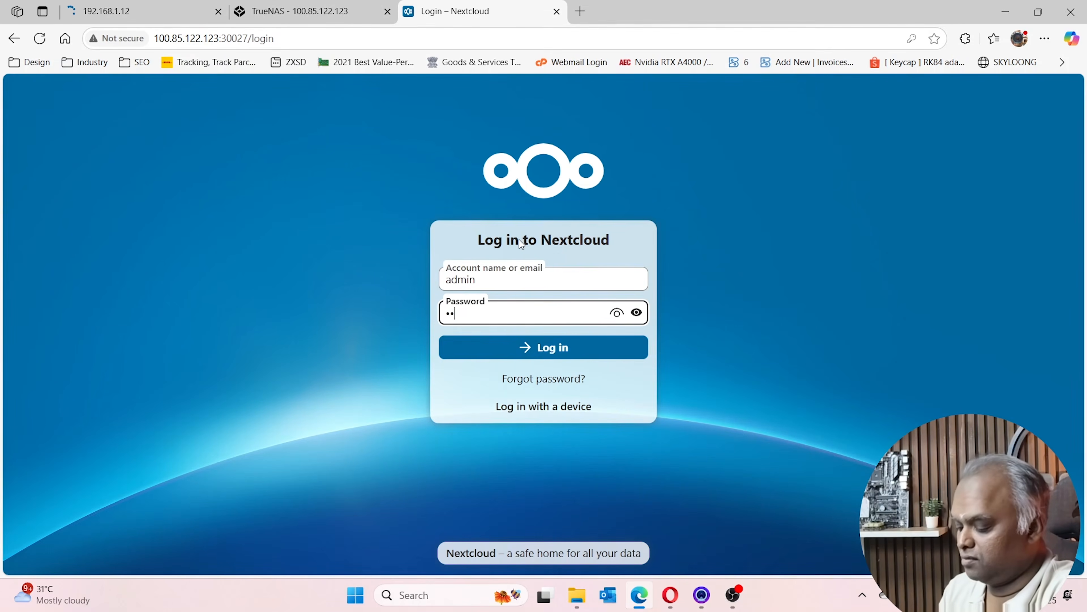
type("•••••••")
key("Return")
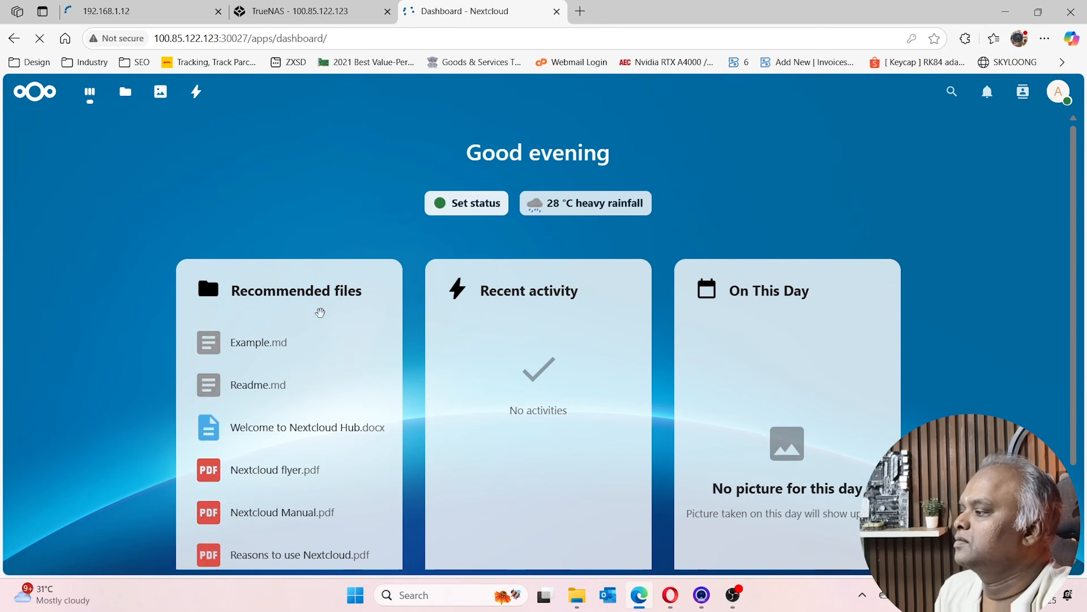
Dismiss the save-password offer, view Files and Deleted files, then close the Nextcloud tab
scroll(314, 321, "down", 3)
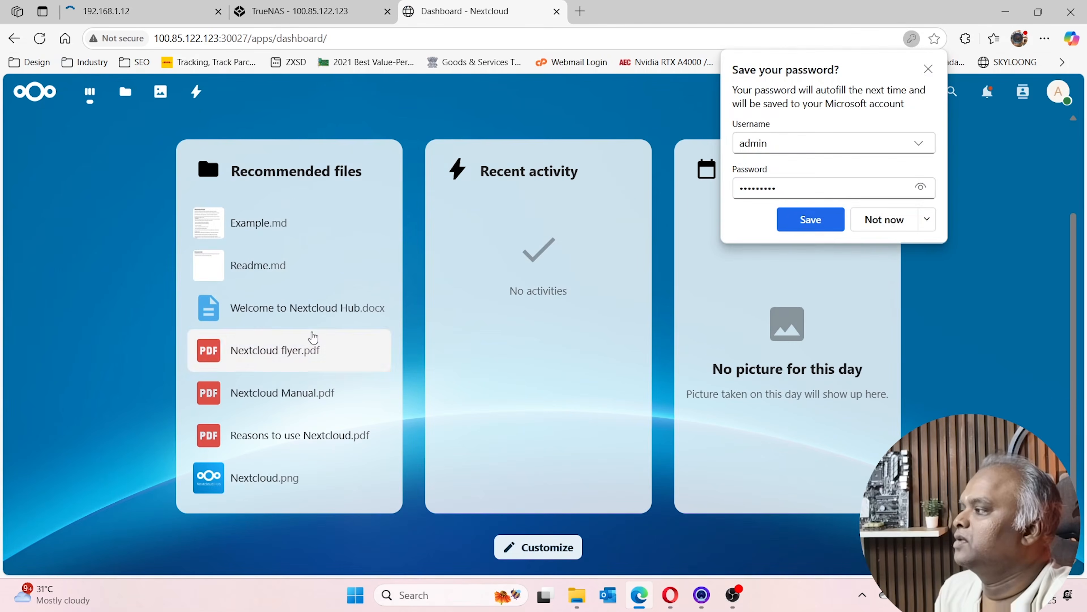
left_click(929, 69)
scroll(168, 263, "up", 3)
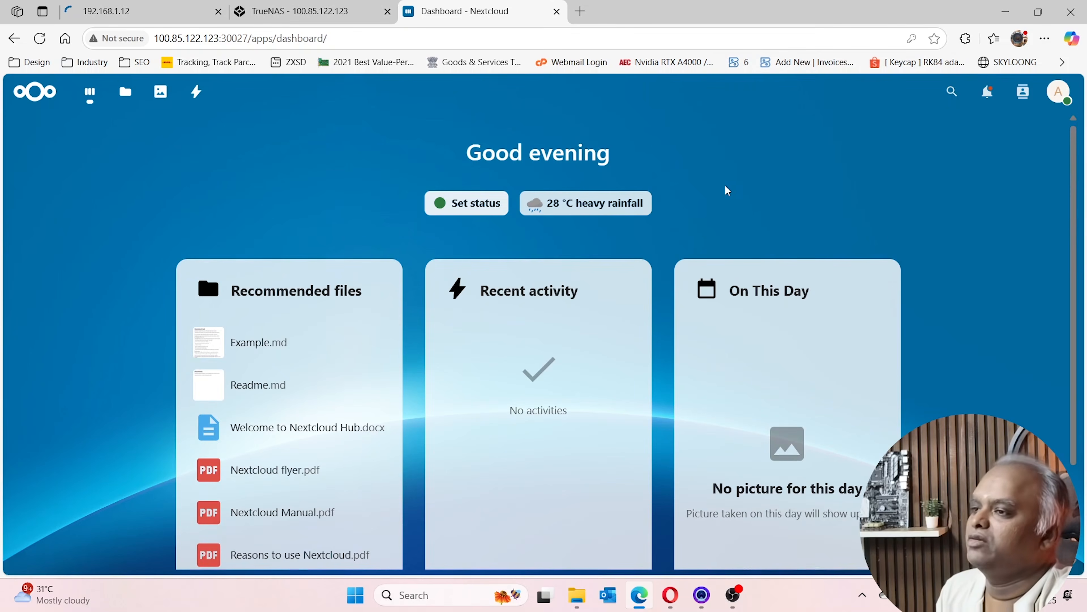
left_click(125, 92)
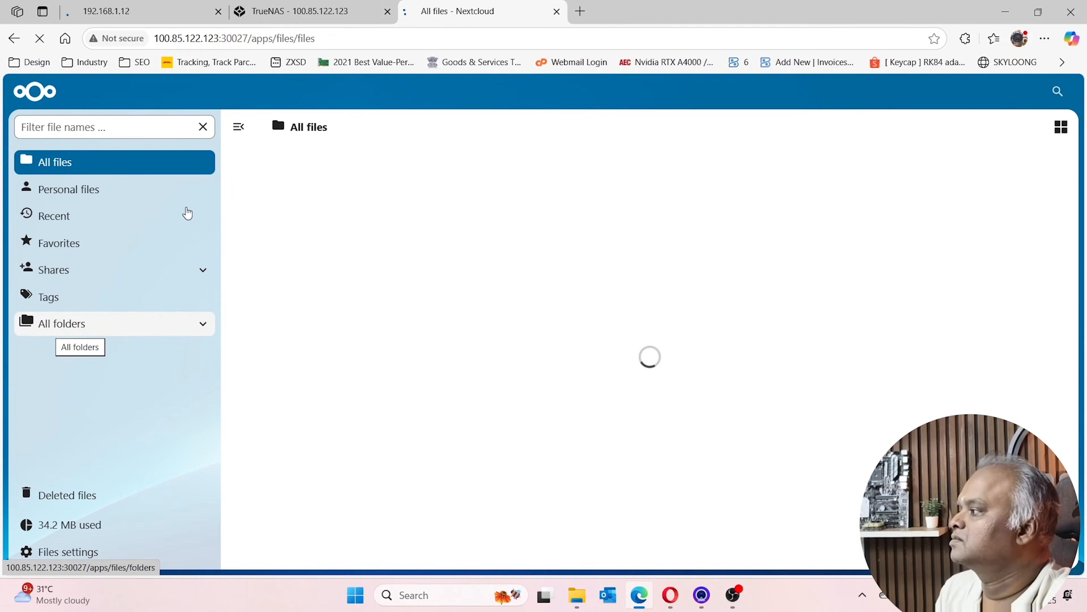
scroll(367, 214, "down", 1)
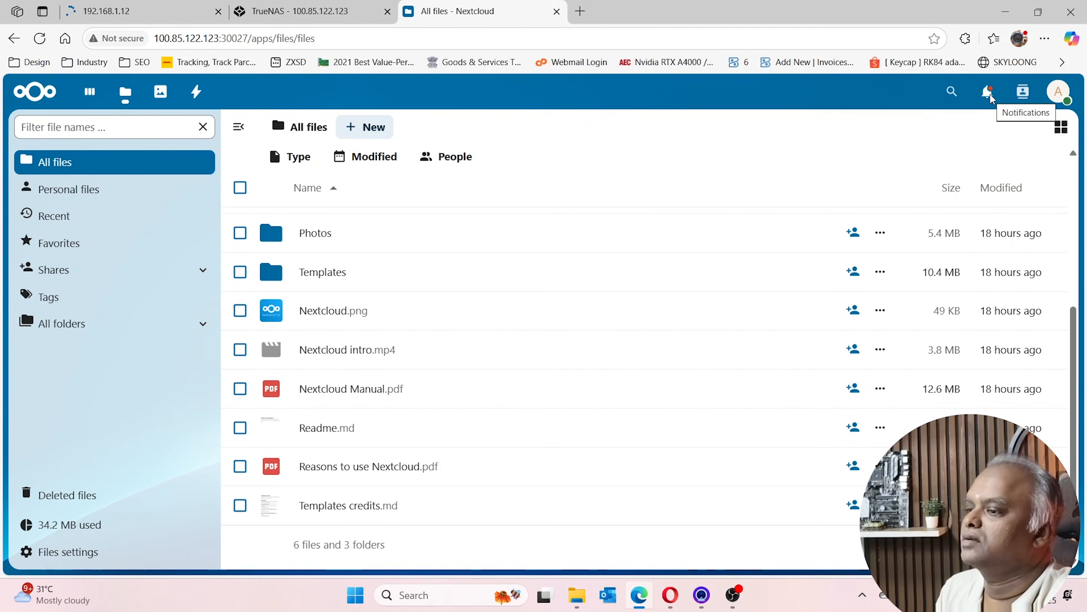
left_click(88, 498)
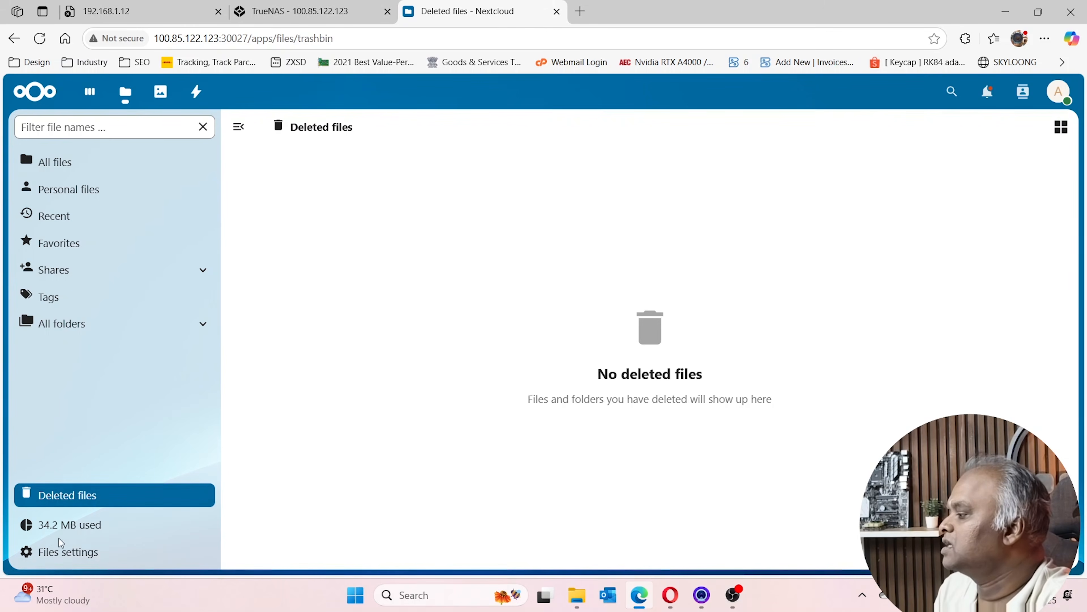
key("ctrl+w")
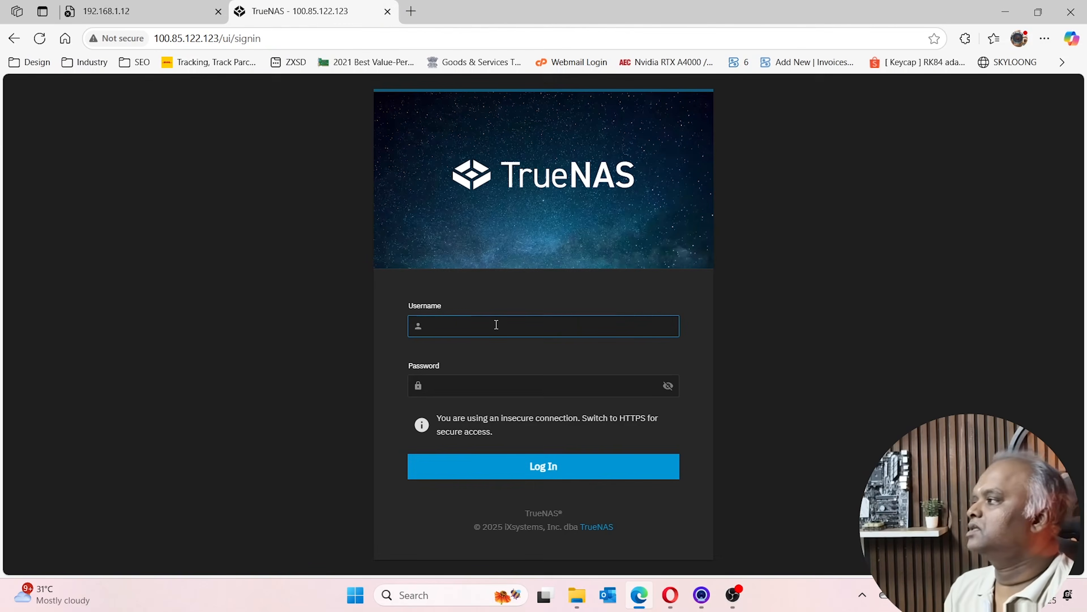
Close the local-address tab and sign in to TrueNAS over Tailscale
left_click(171, 13)
left_click(219, 12)
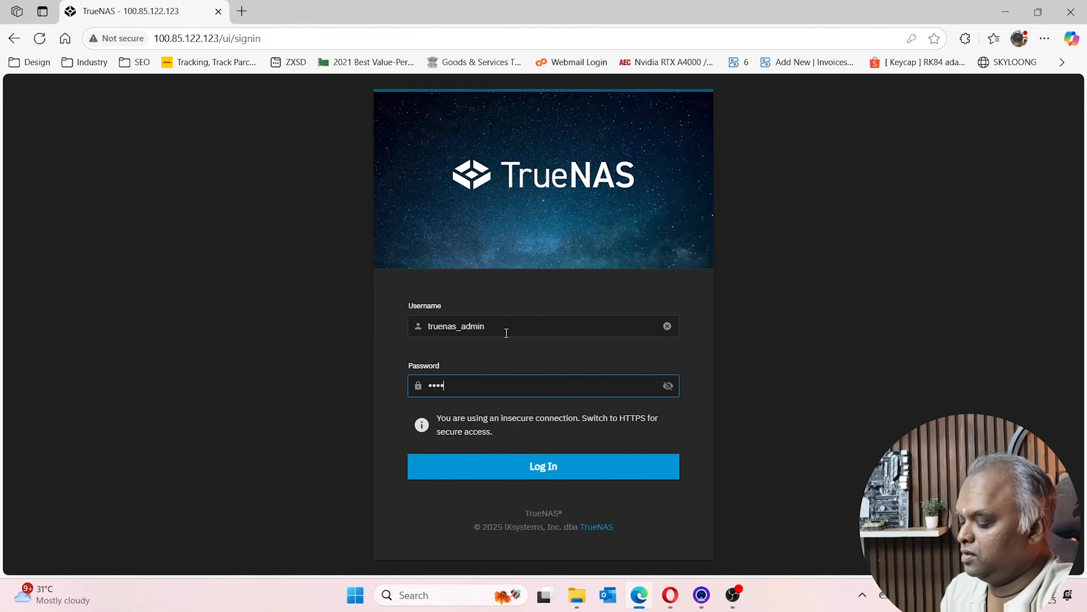
key("Return")
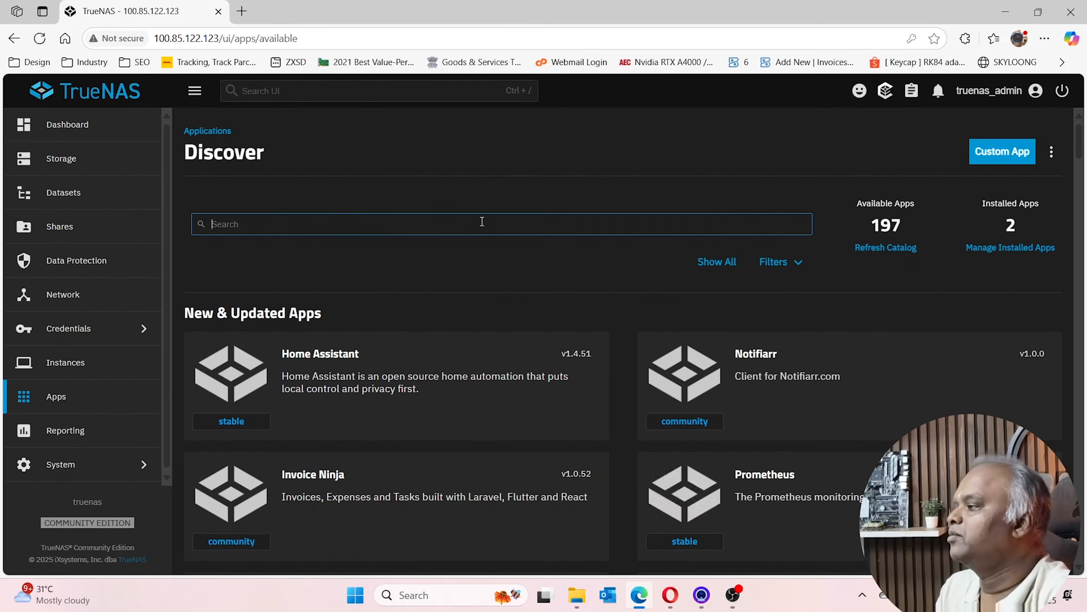
Search the app catalog for 'immich' and start installing the Immich app
type("immich")
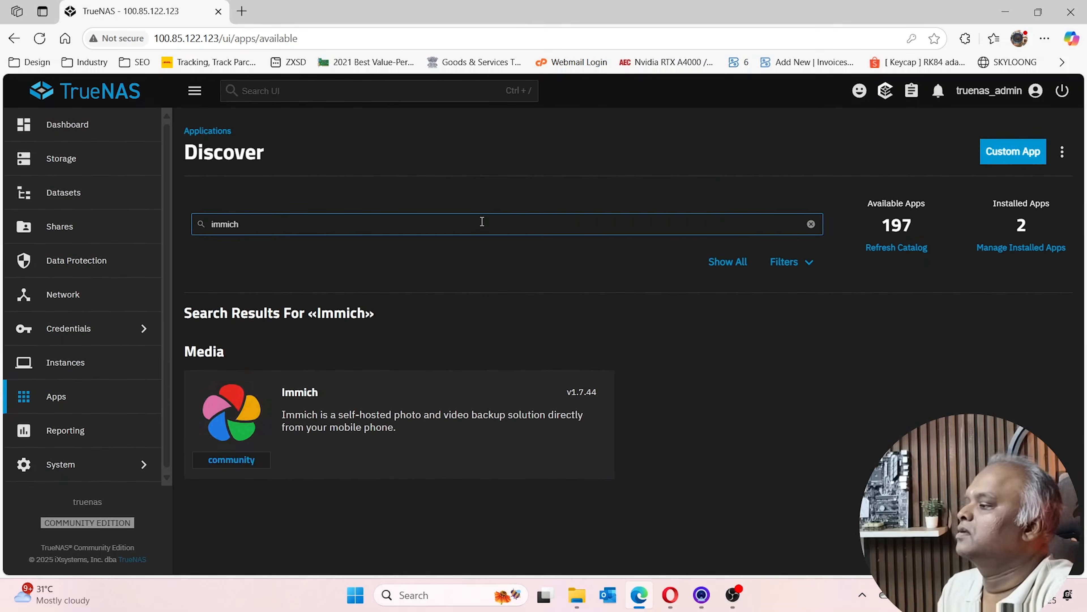
left_click(300, 451)
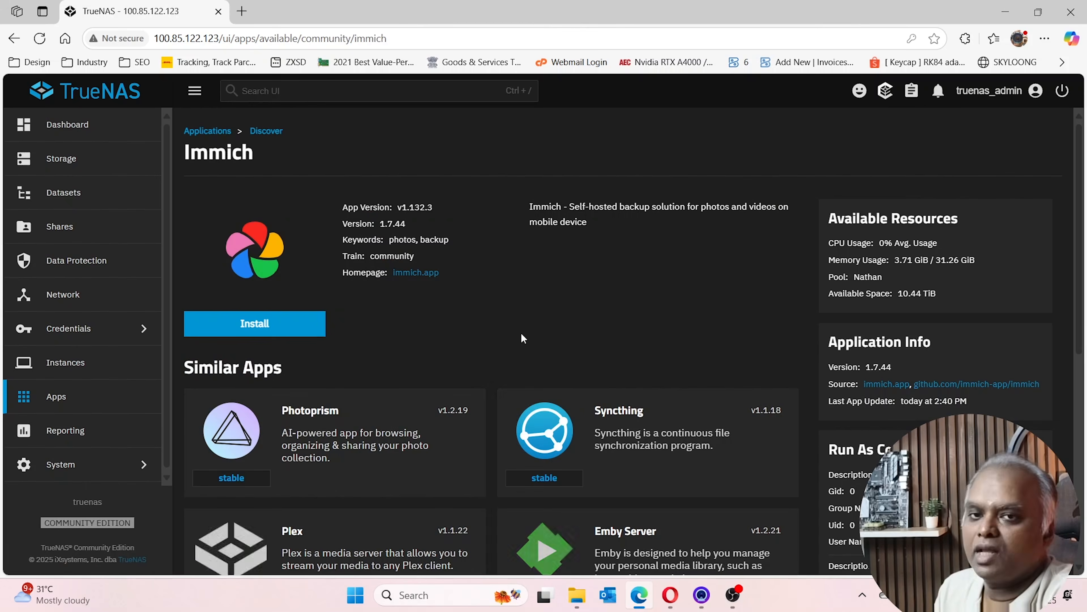
left_click(273, 335)
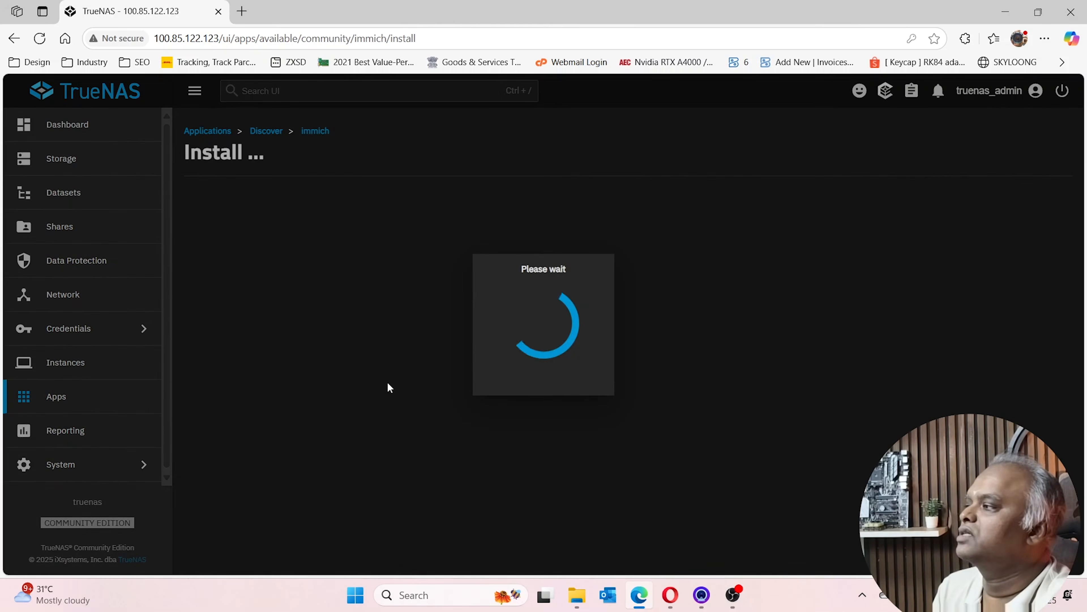
Scroll through the Immich install form to review its settings
scroll(329, 189, "down", 5)
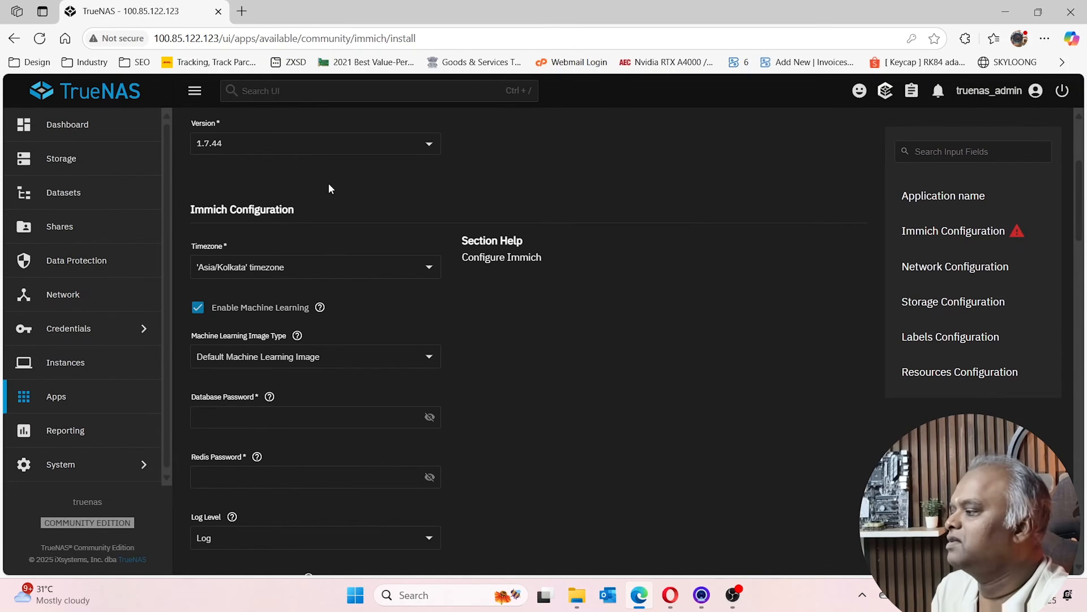
scroll(295, 263, "down", 10)
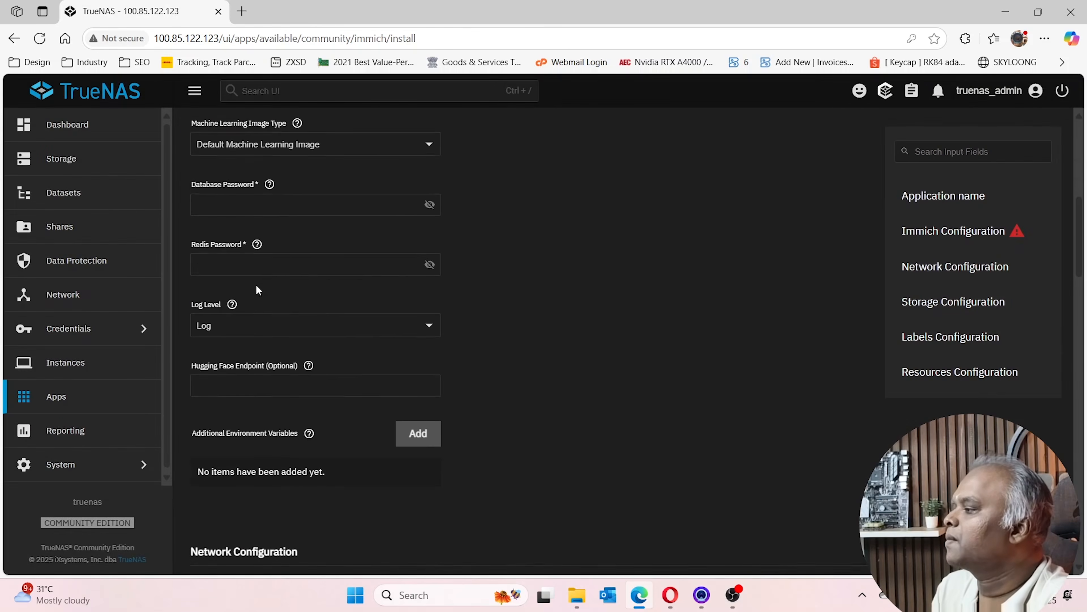
scroll(258, 289, "down", 5)
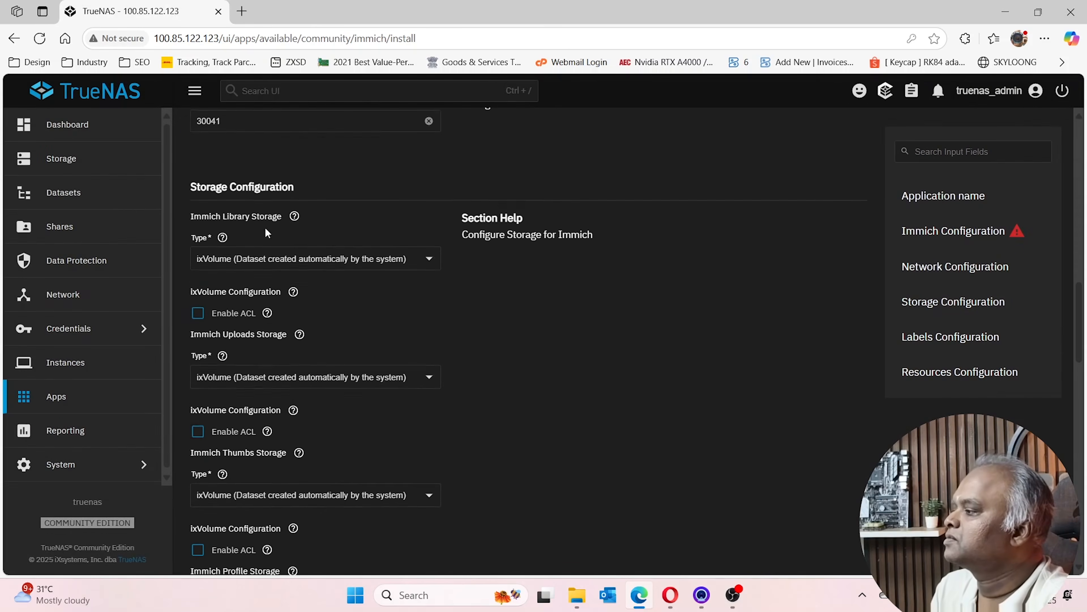
scroll(266, 223, "up", 3)
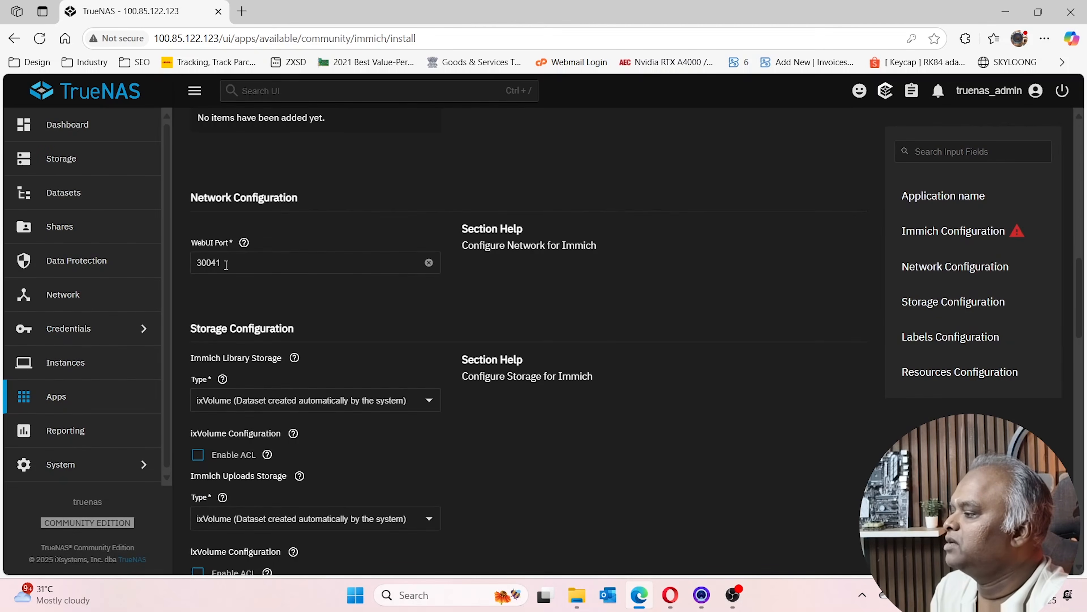
scroll(226, 264, "down", 5)
scroll(389, 437, "down", 8)
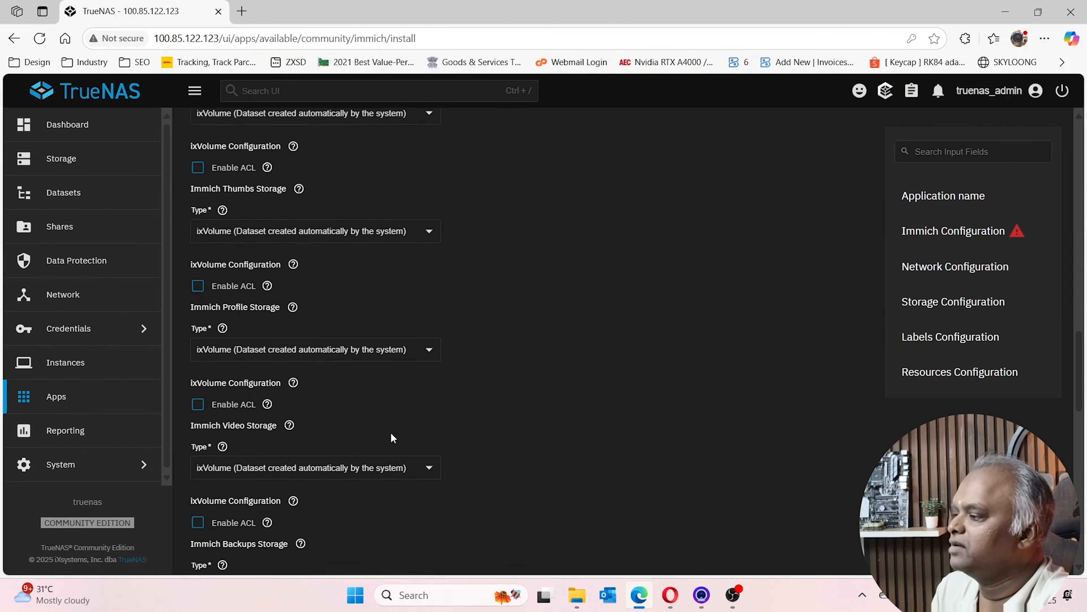
scroll(318, 381, "down", 5)
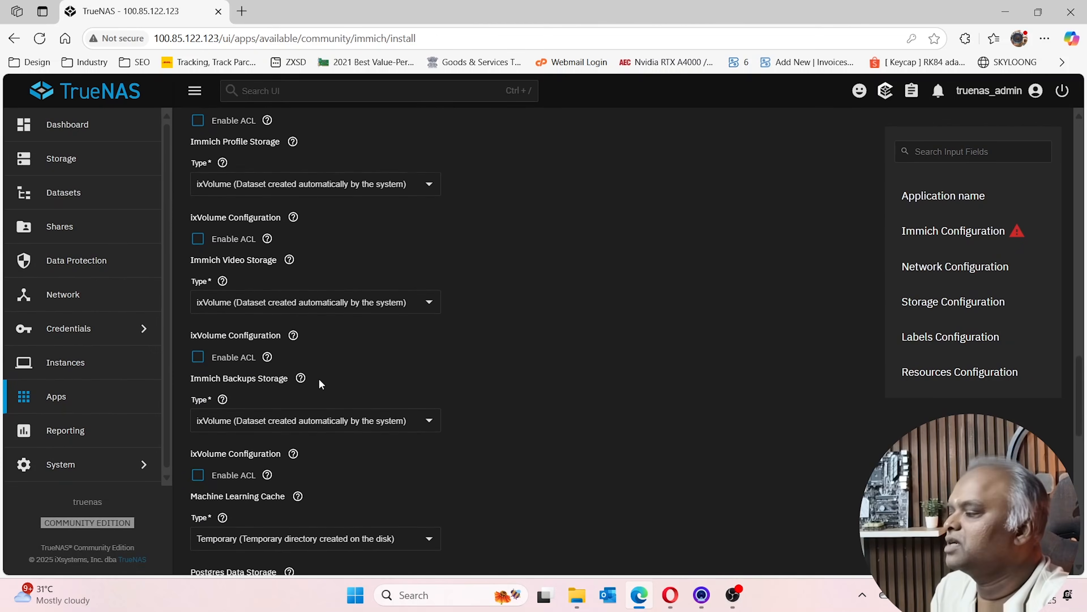
scroll(276, 217, "down", 5)
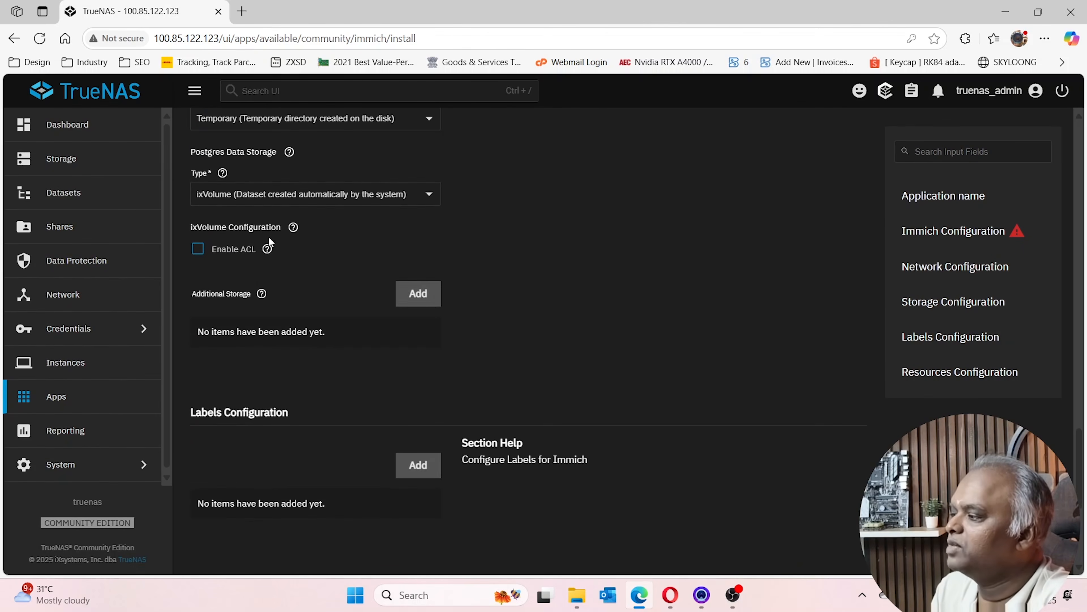
scroll(274, 240, "down", 7)
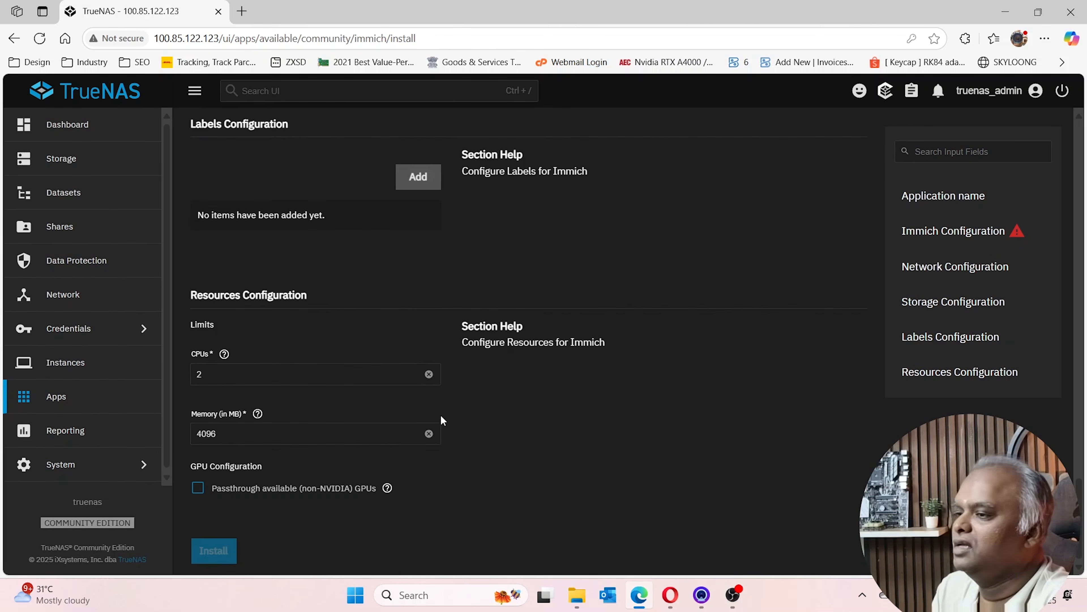
scroll(394, 425, "up", 20)
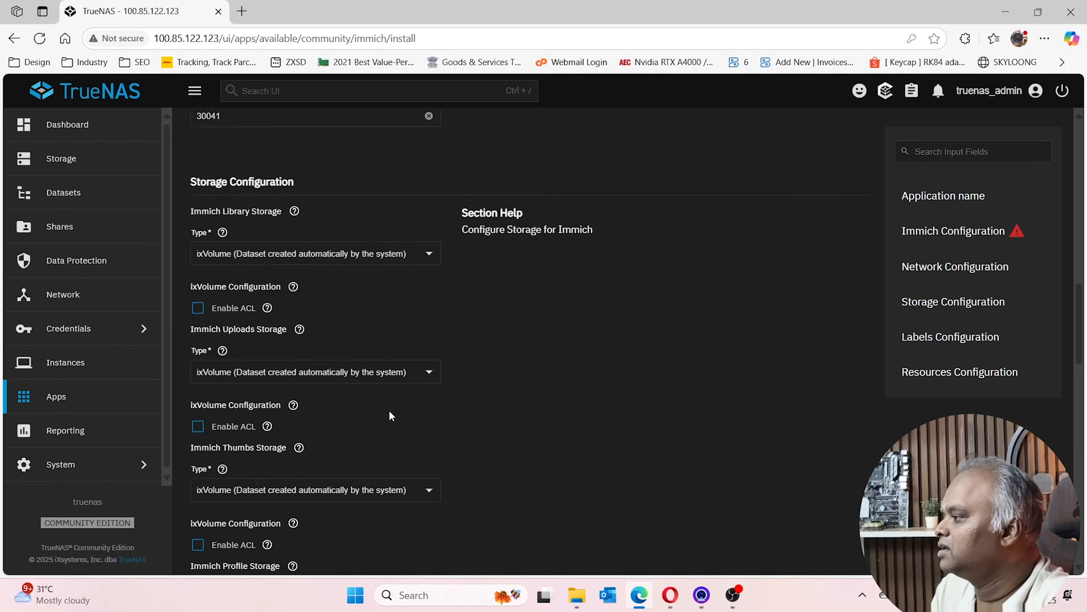
scroll(326, 374, "up", 5)
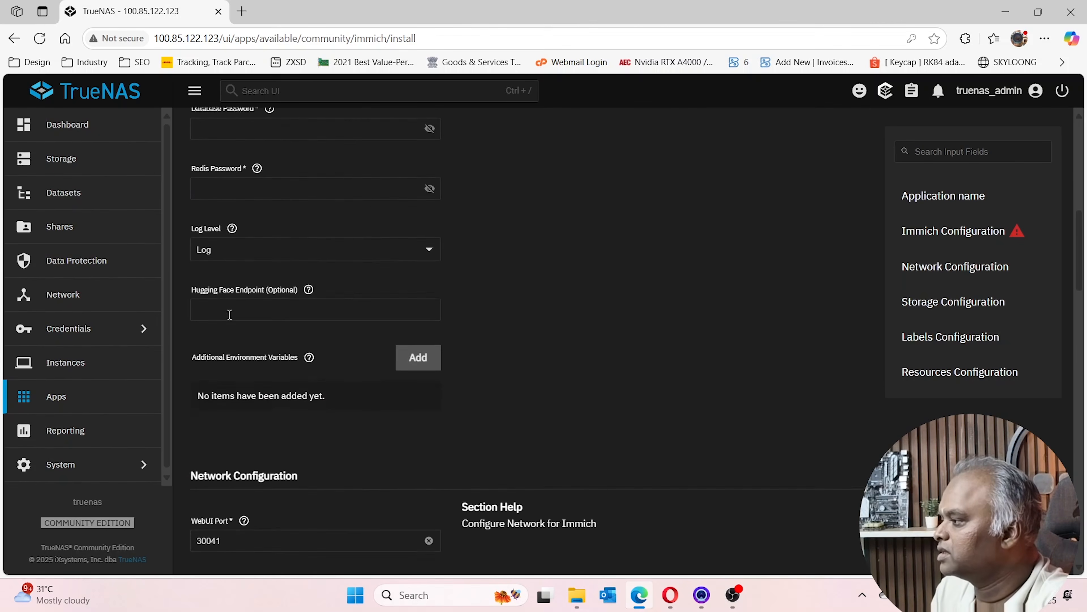
scroll(288, 343, "up", 3)
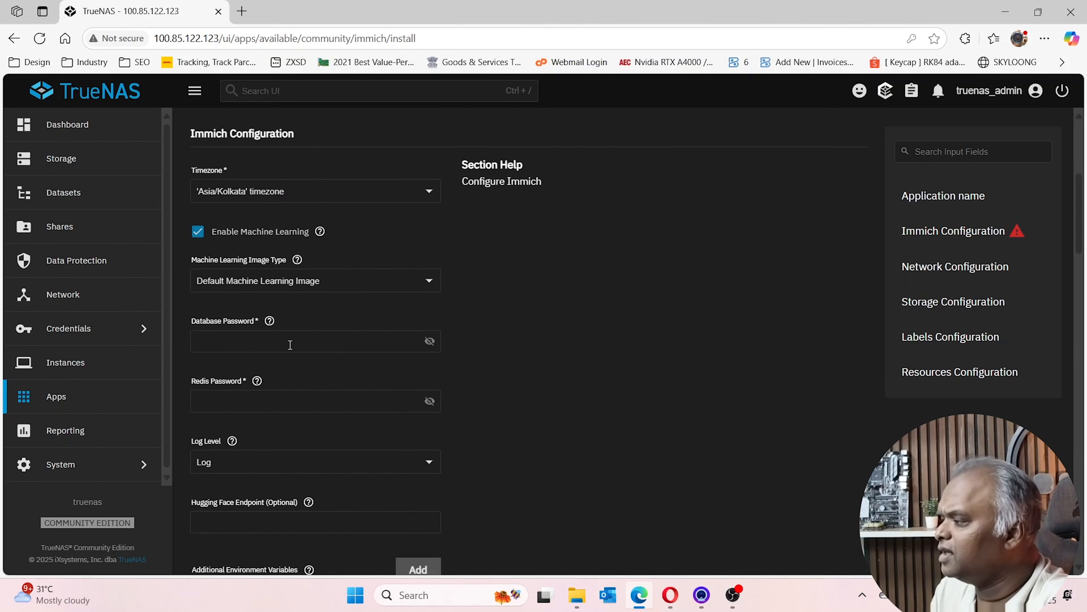
Enter the Database Password and Redis Password, checking the Redis password help
left_click(266, 349)
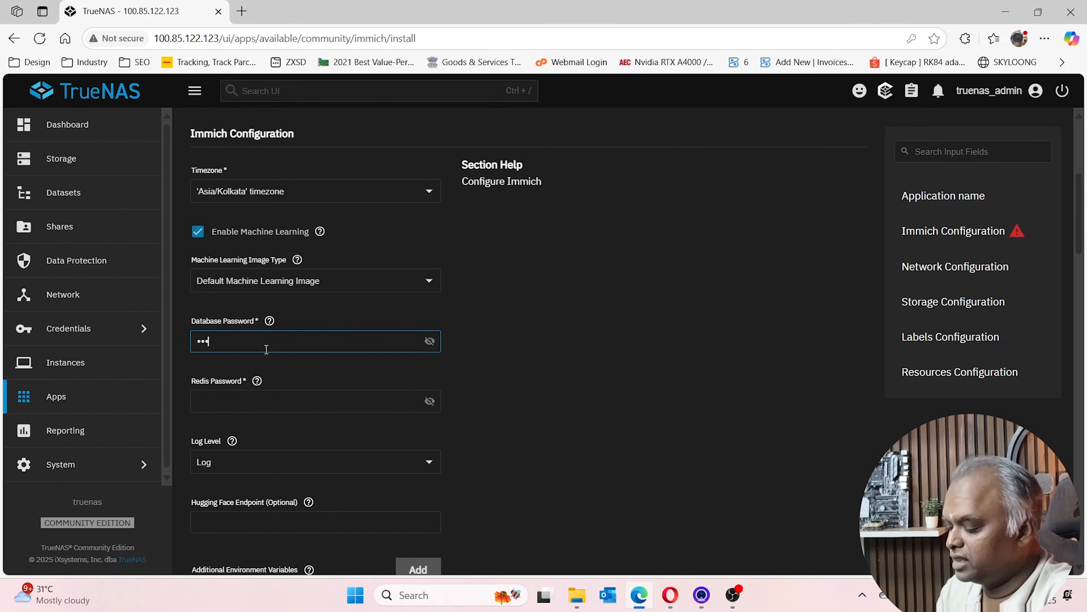
key("Tab")
key("Tab")
key("ctrl+v")
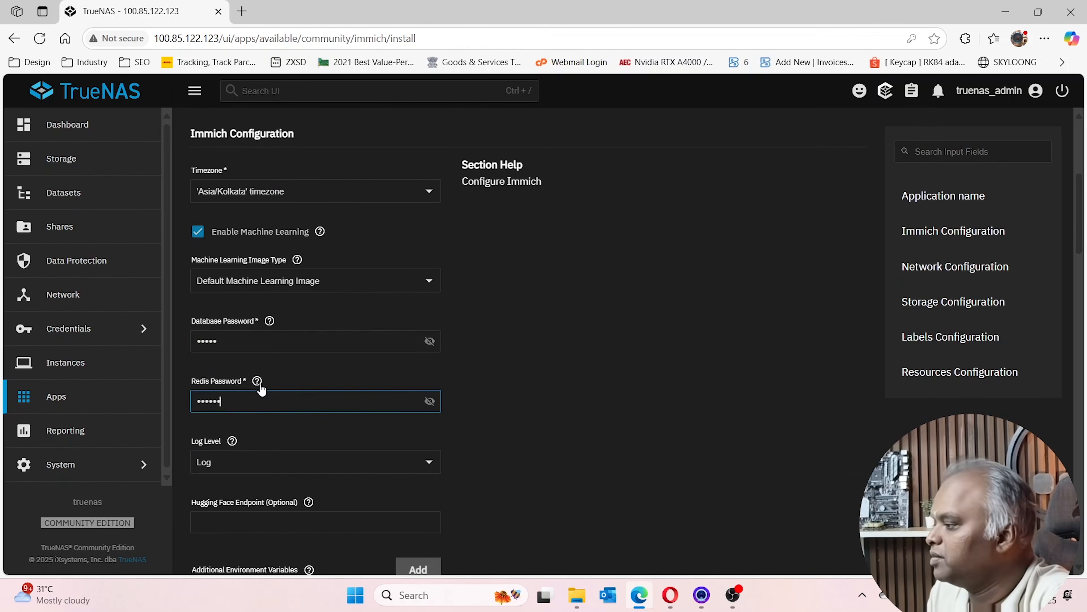
left_click(257, 382)
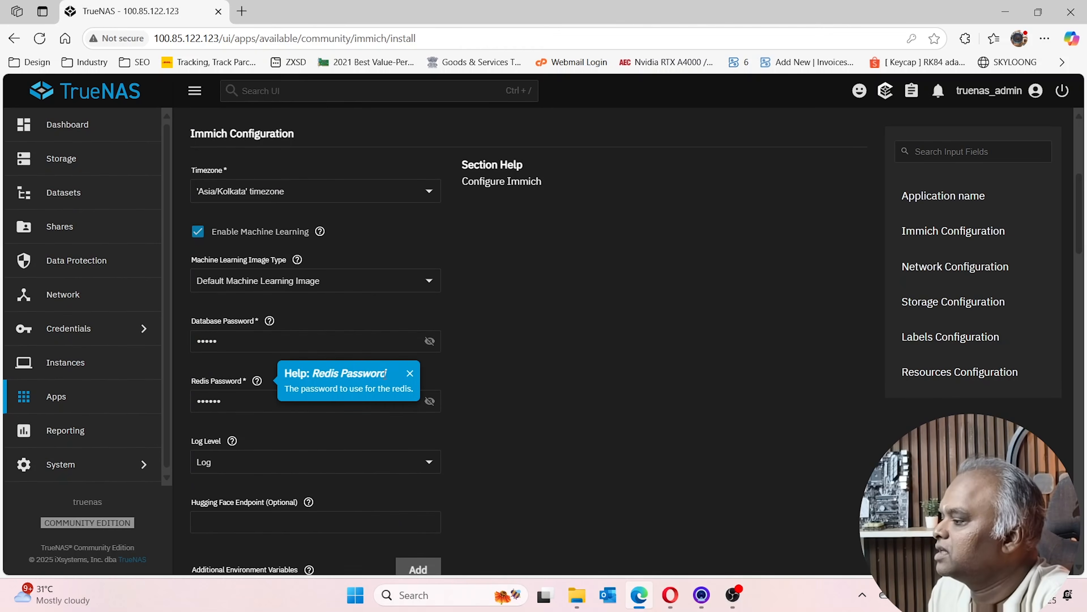
left_click(410, 376)
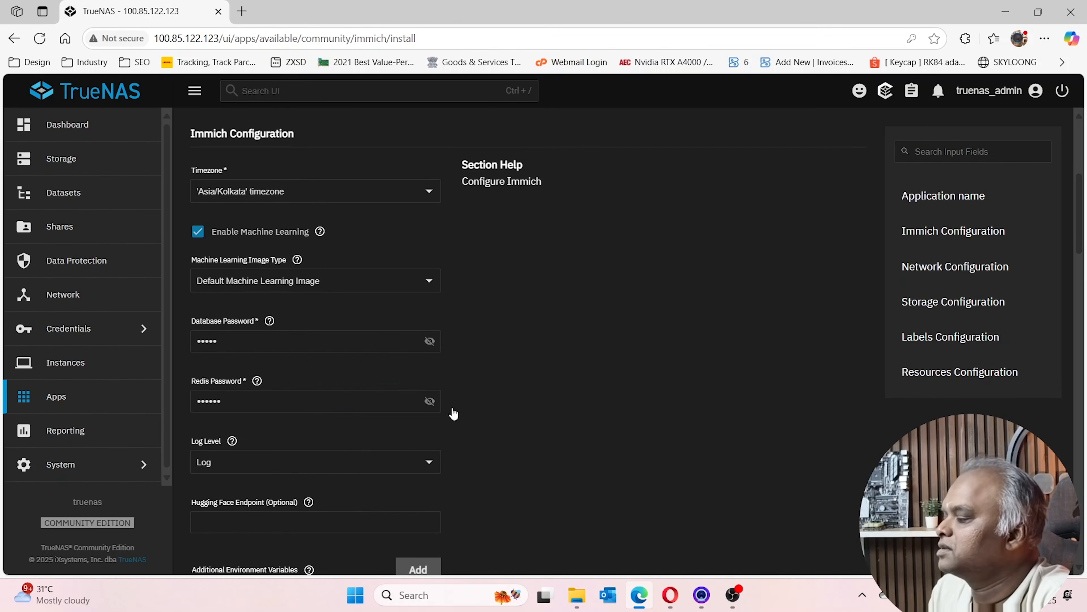
scroll(493, 405, "down", 20)
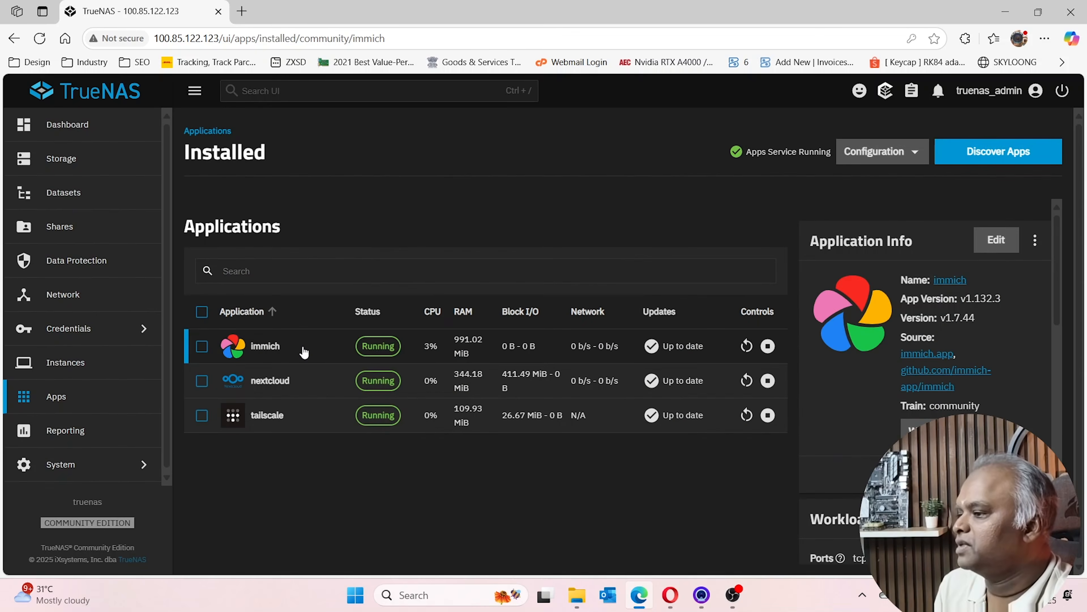
Open Immich's Web Portal at 100.85.122.123:30041 in a new tab
left_click(912, 428)
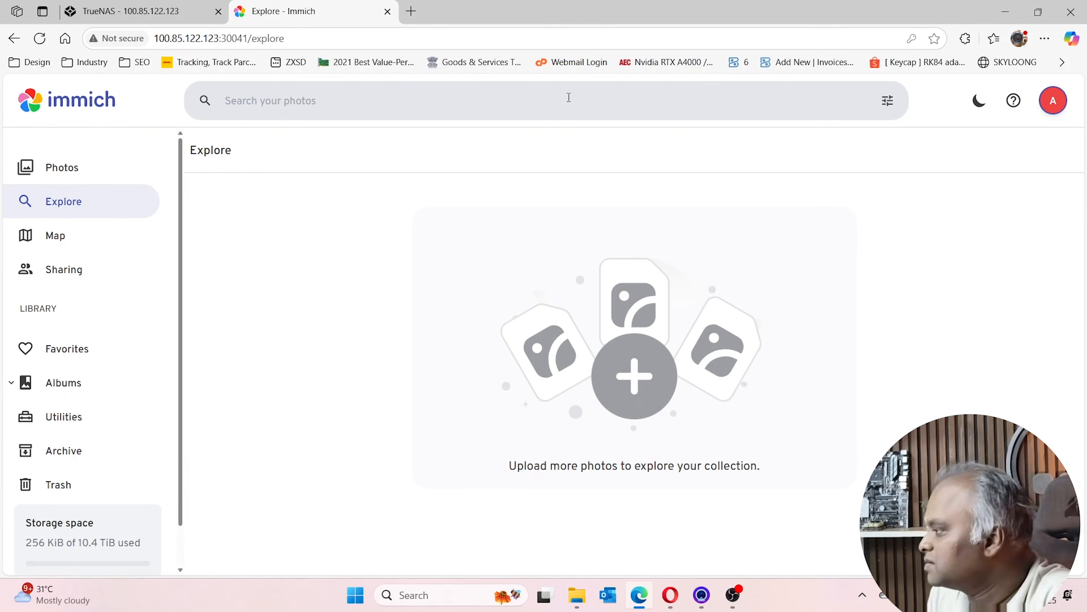
Browse Immich's Utilities, Archive, Trash and Map pages, then return to Photos
left_click(64, 416)
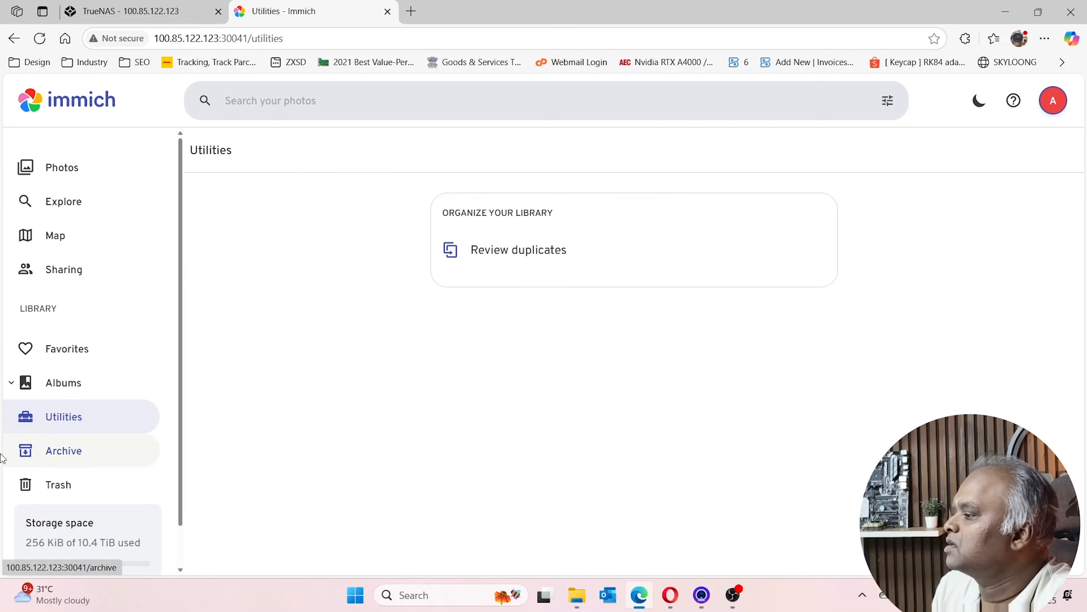
left_click(89, 450)
scroll(122, 449, "down", 1)
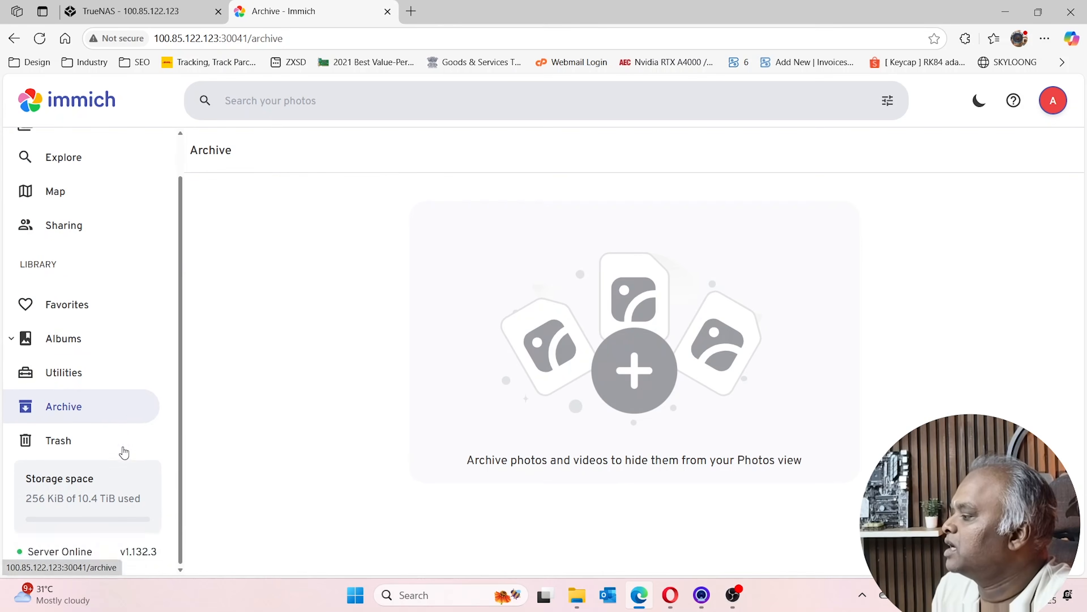
left_click(69, 448)
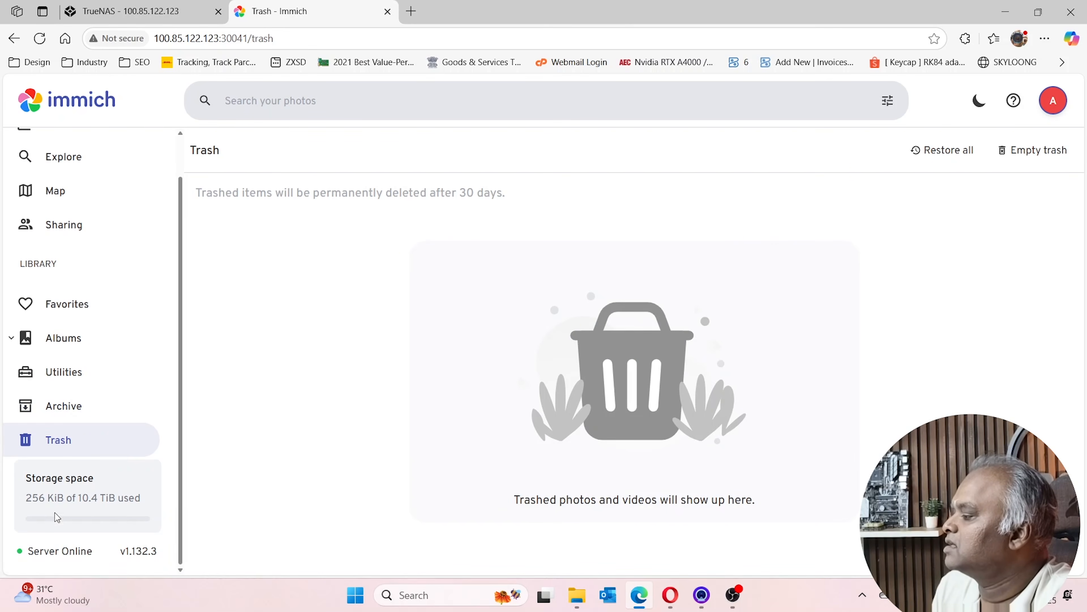
mouse_move(32, 497)
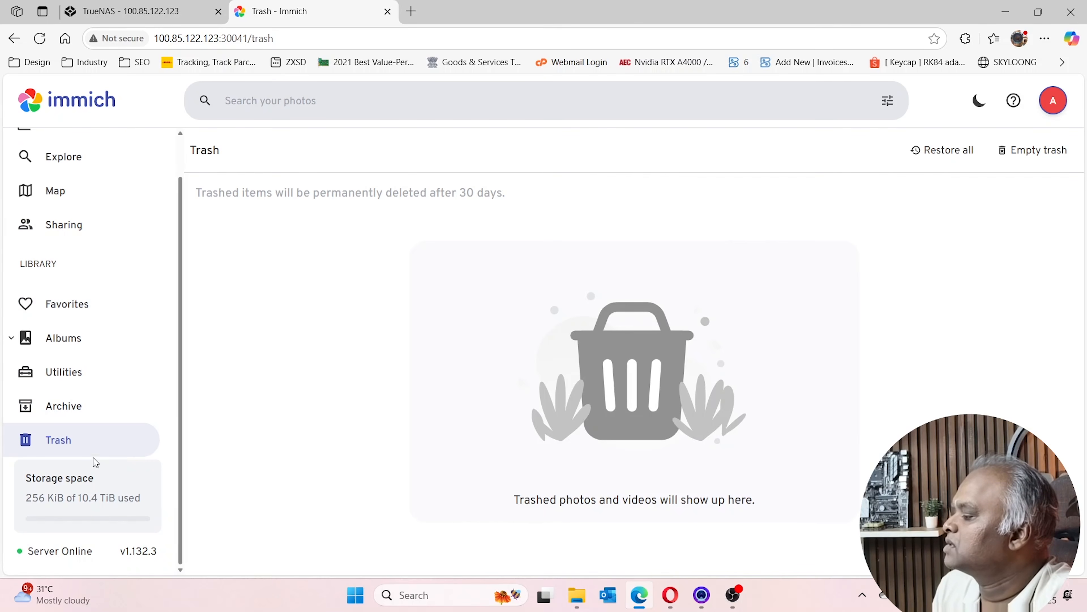
scroll(64, 231, "up", 1)
left_click(42, 235)
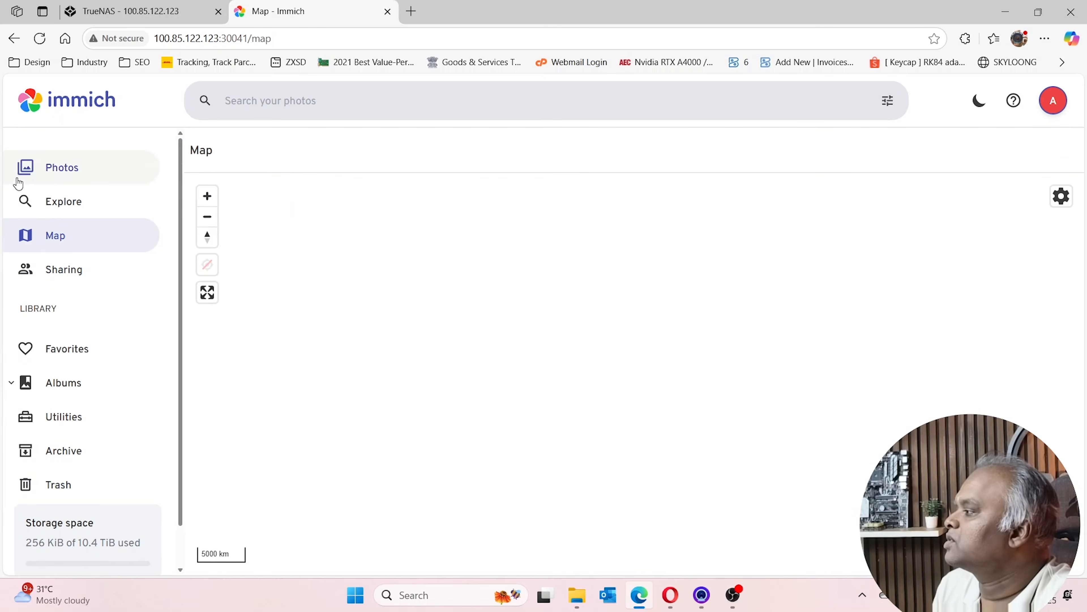
left_click(57, 183)
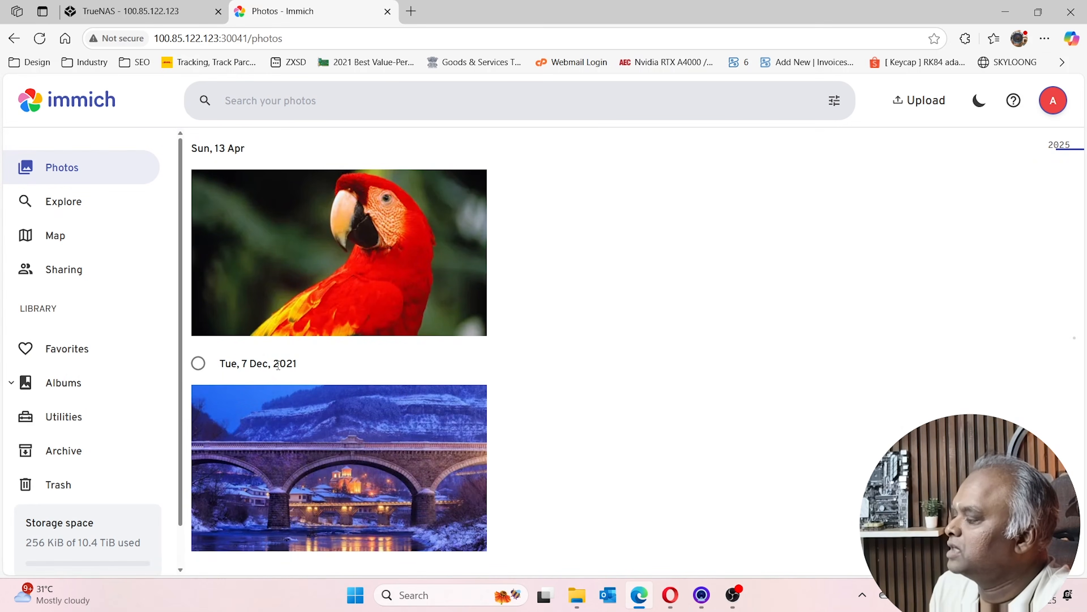
View the parrot photo full-screen, close it, and switch to the TrueNAS window
scroll(319, 435, "down", 1)
scroll(358, 448, "up", 1)
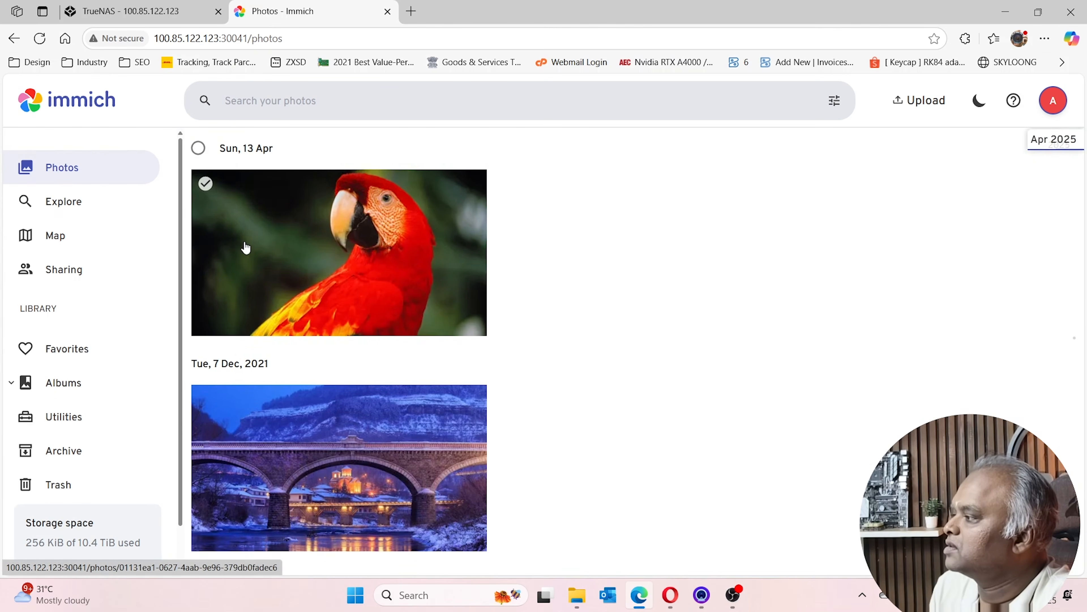
left_click(338, 273)
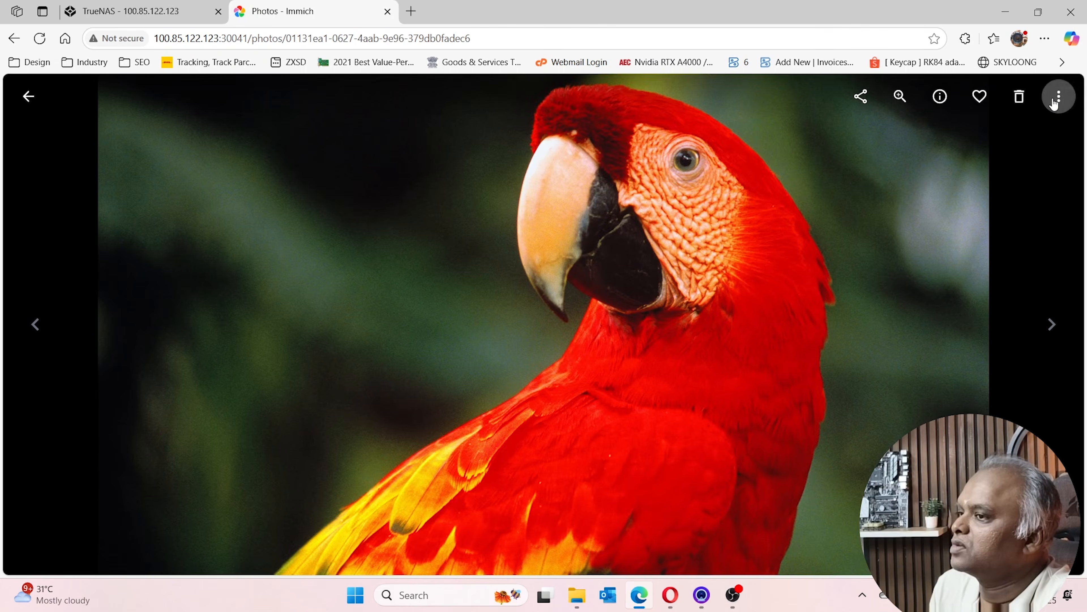
left_click(28, 96)
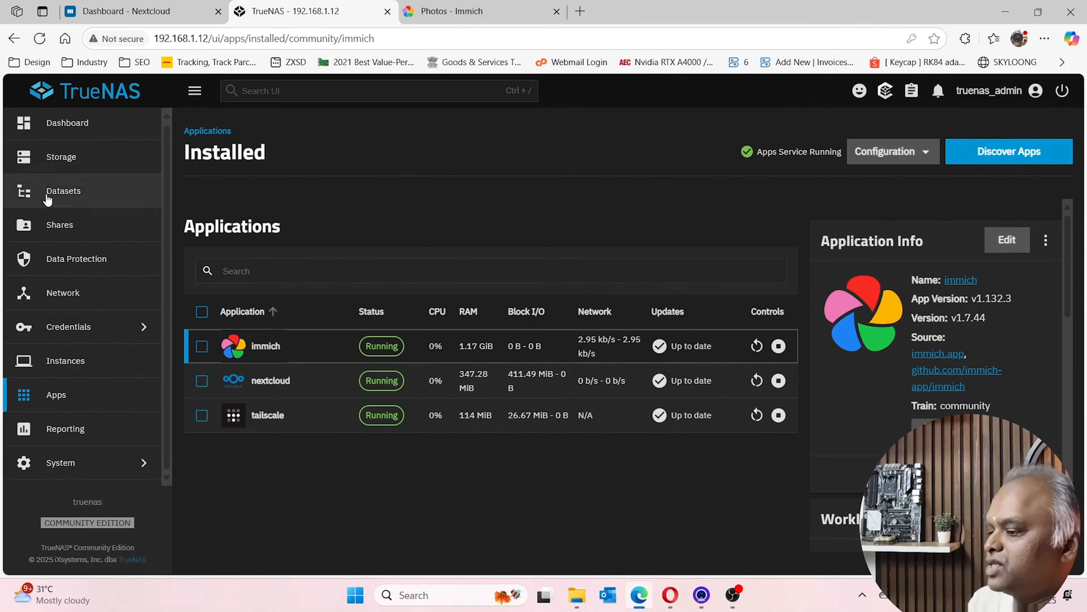
left_click(733, 596)
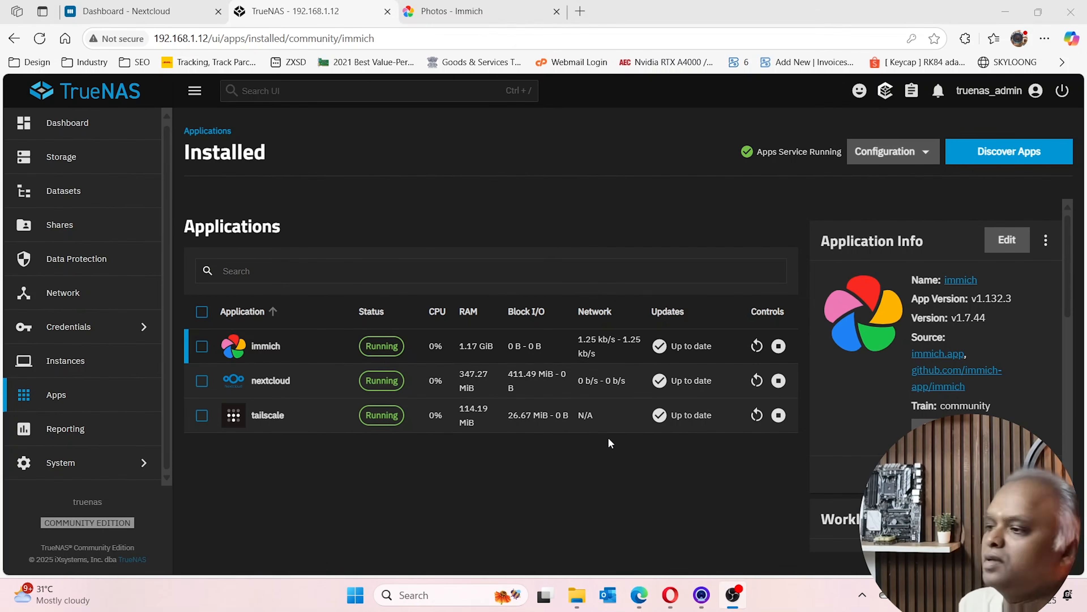